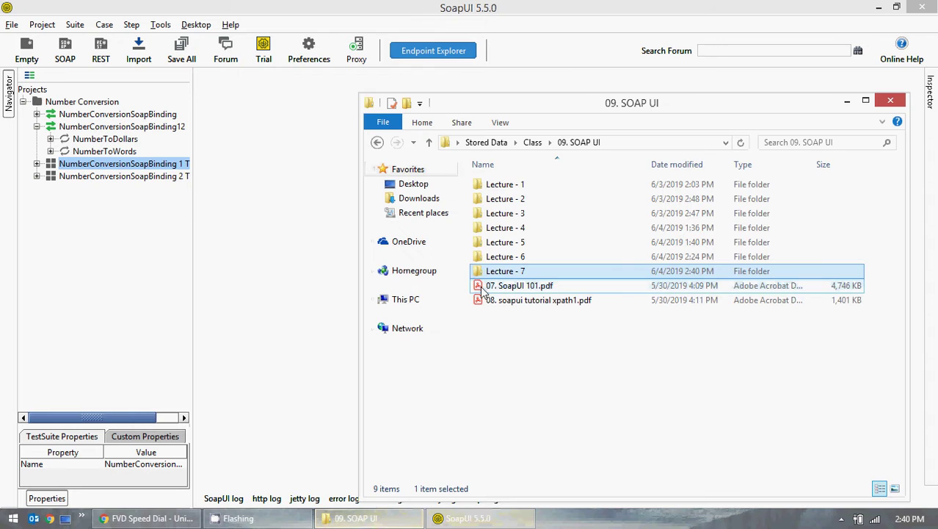
pyautogui.doubleClick(509, 254)
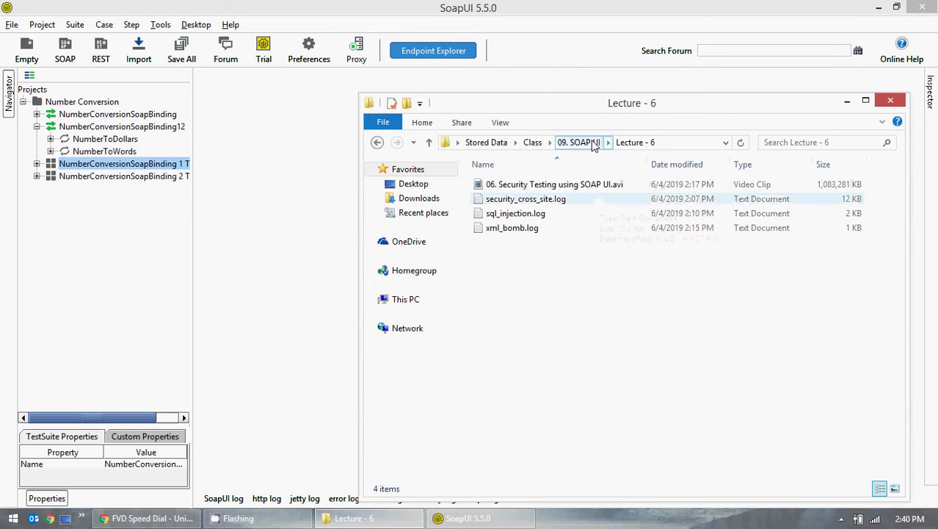
pyautogui.click(579, 143)
pyautogui.click(518, 276)
pyautogui.doubleClick(517, 276)
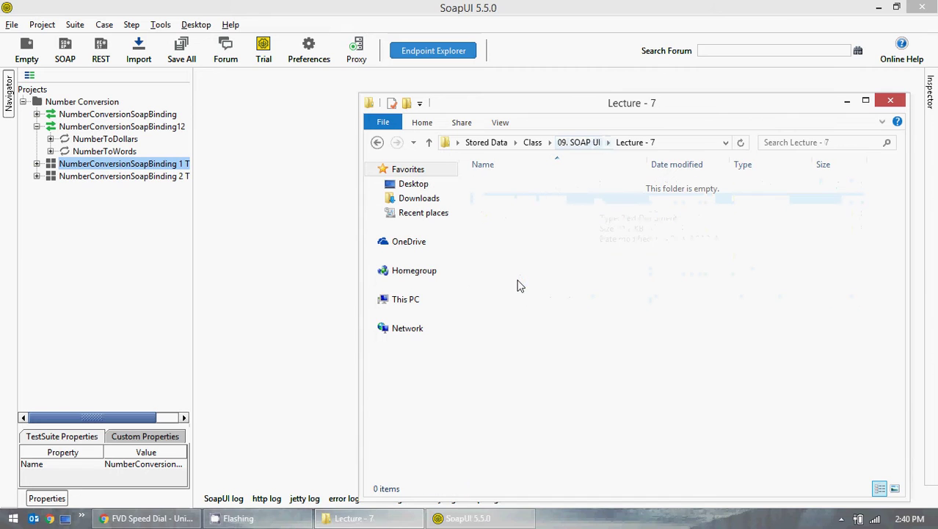
pyautogui.click(847, 102)
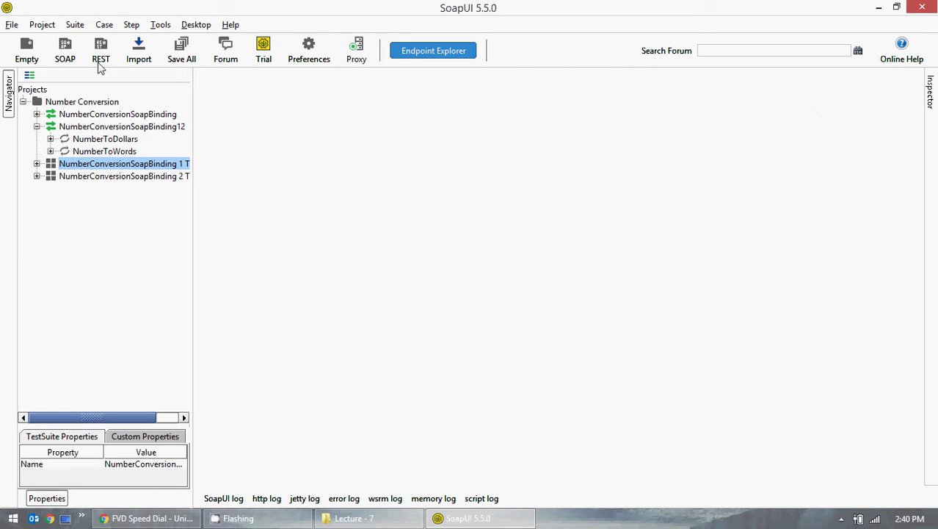
pyautogui.click(36, 126)
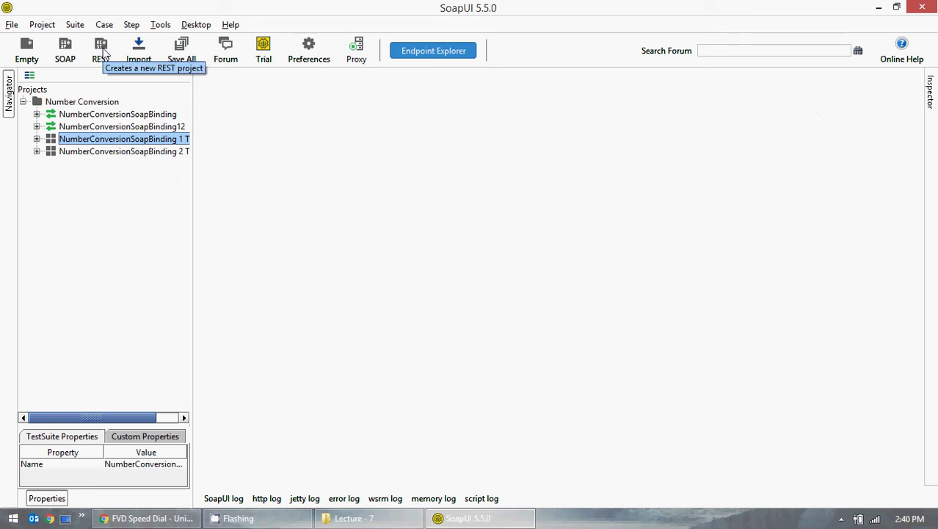
pyautogui.click(103, 50)
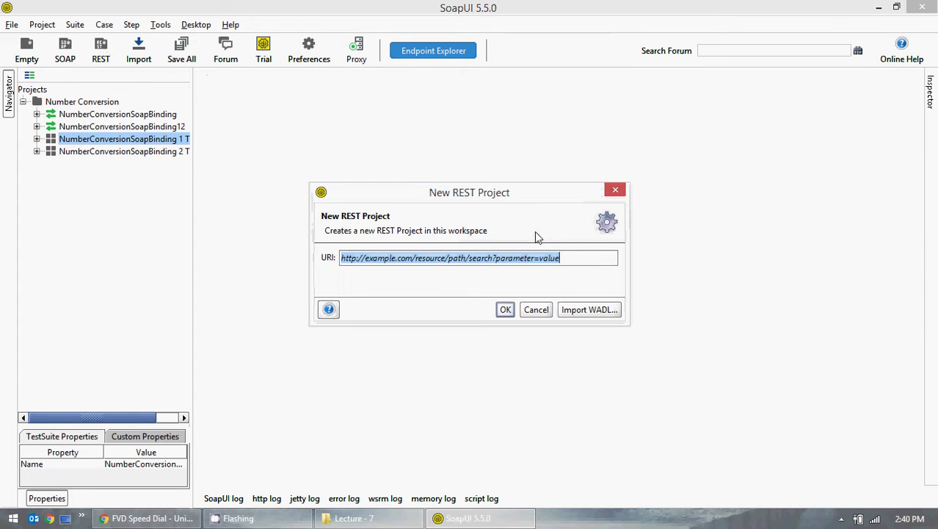
pyautogui.click(615, 190)
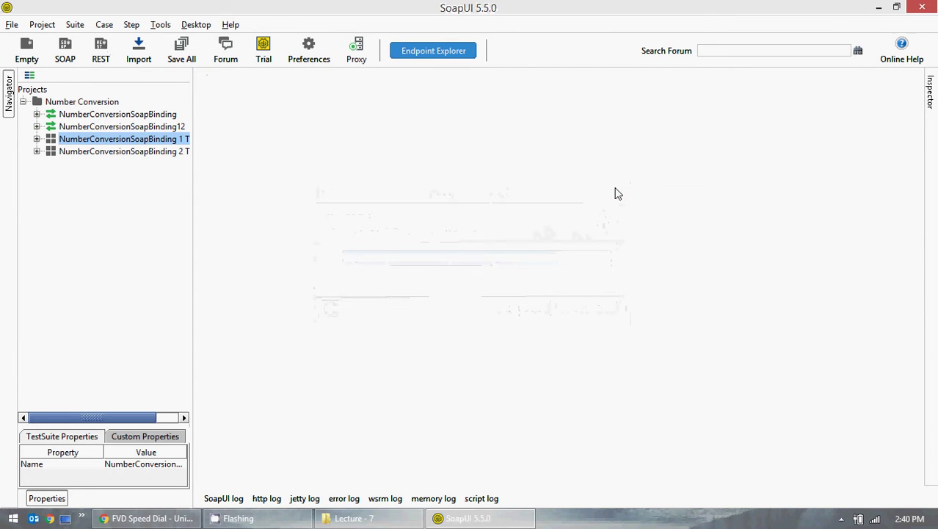
# - Open the document 06. WSDL Scripts to Test.docx from the Lecture - 4 folder of 09. SOAP UI
pyautogui.click(385, 520)
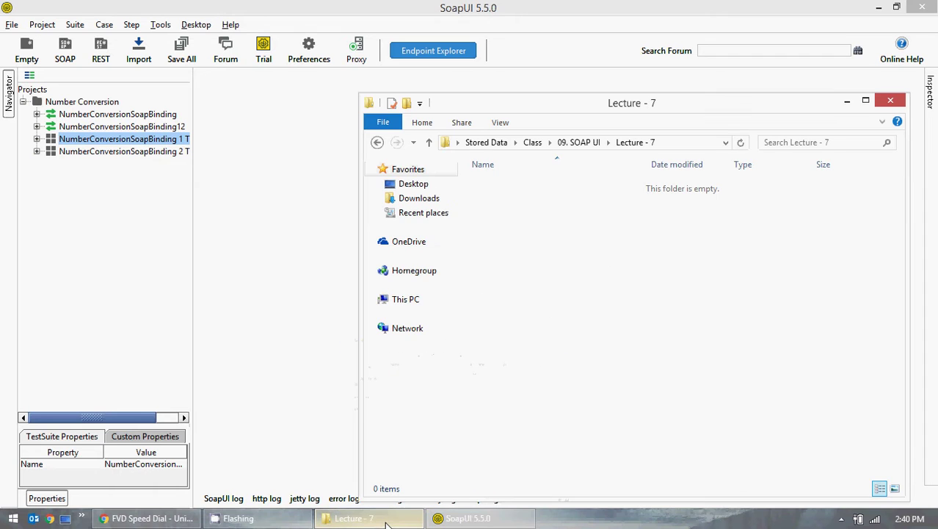
pyautogui.click(571, 144)
pyautogui.doubleClick(507, 214)
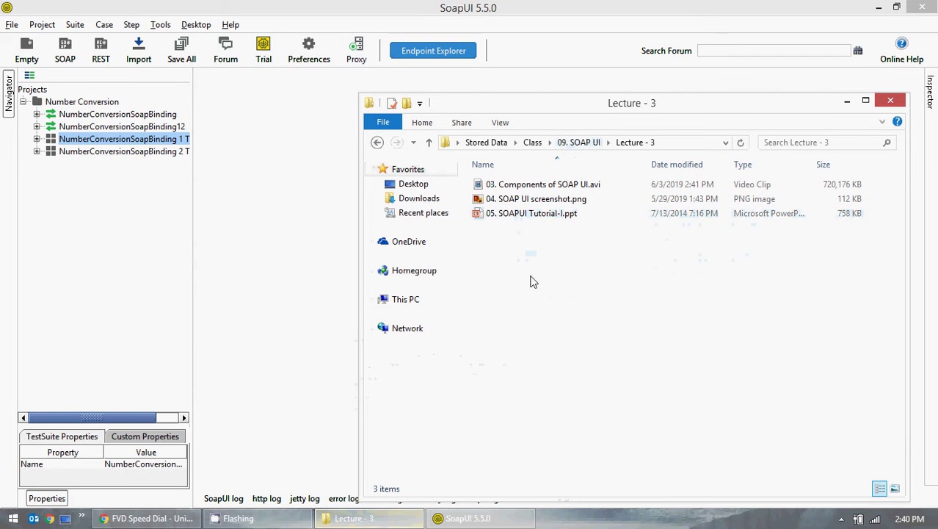
pyautogui.click(583, 143)
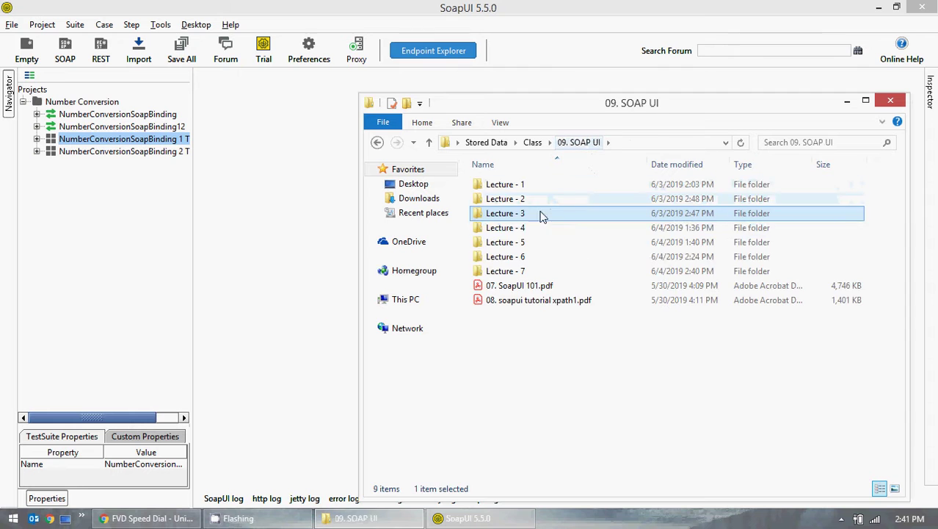
pyautogui.doubleClick(536, 227)
pyautogui.click(540, 218)
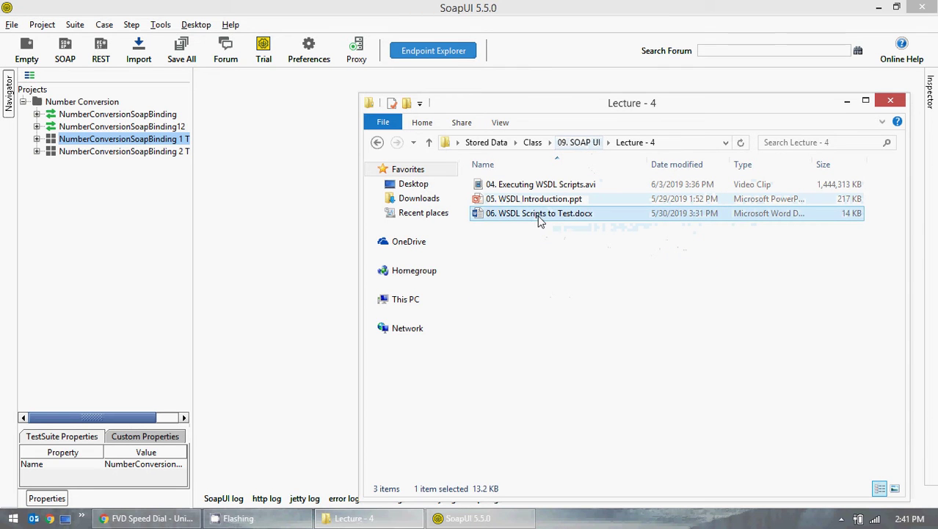
pyautogui.click(848, 100)
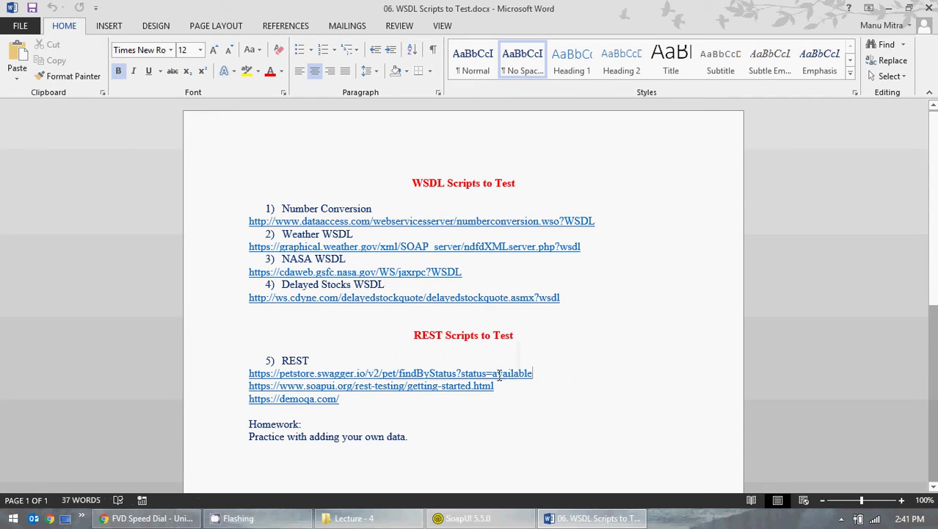
# - Copy the petstore findByStatus URL under REST Scripts to Test and return to SoapUI
pyautogui.moveTo(535, 373); pyautogui.dragTo(250, 376)
pyautogui.hotkey('ctrl', 'c')
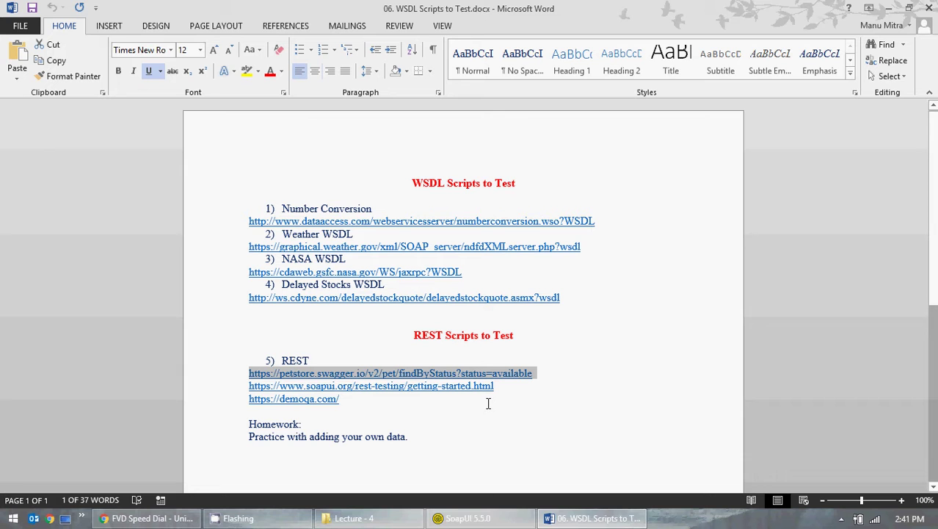
pyautogui.click(888, 8)
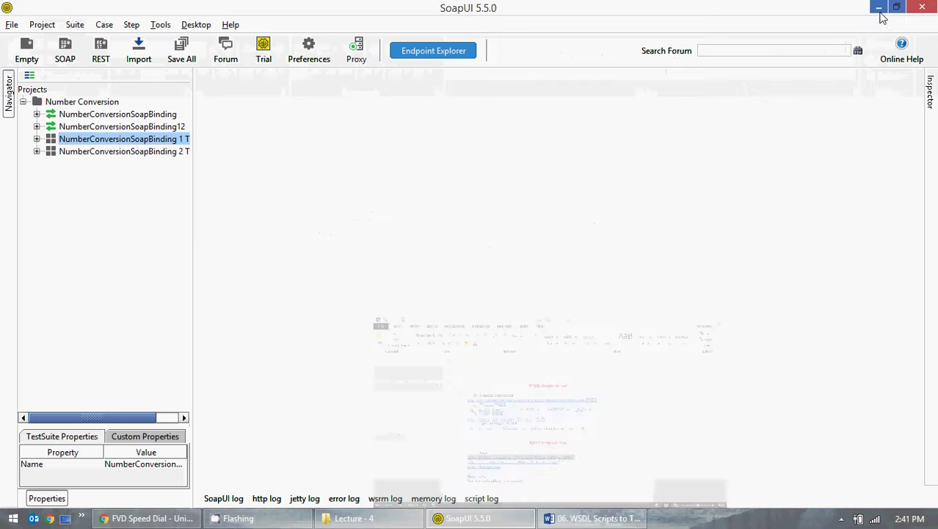
# - Collapse the Number Conversion project in the project tree
pyautogui.click(22, 102)
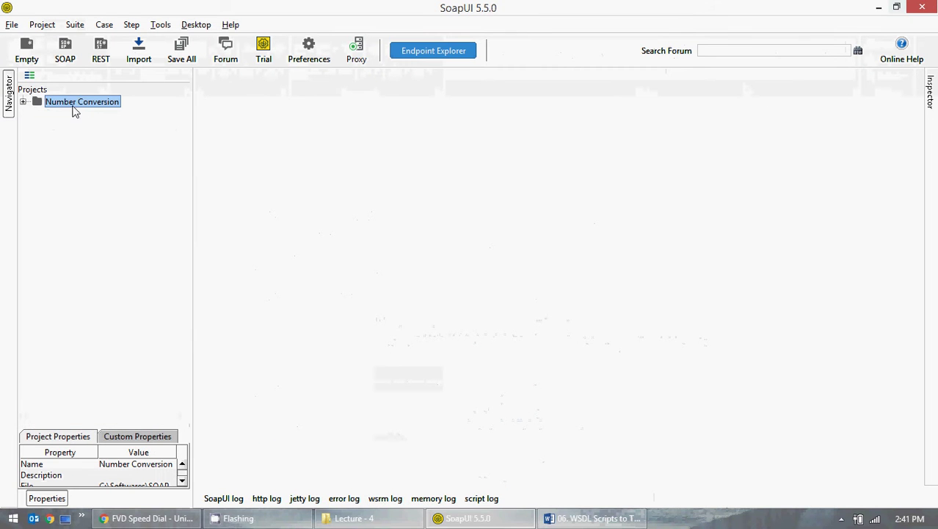
pyautogui.click(32, 89)
pyautogui.rightClick(34, 91)
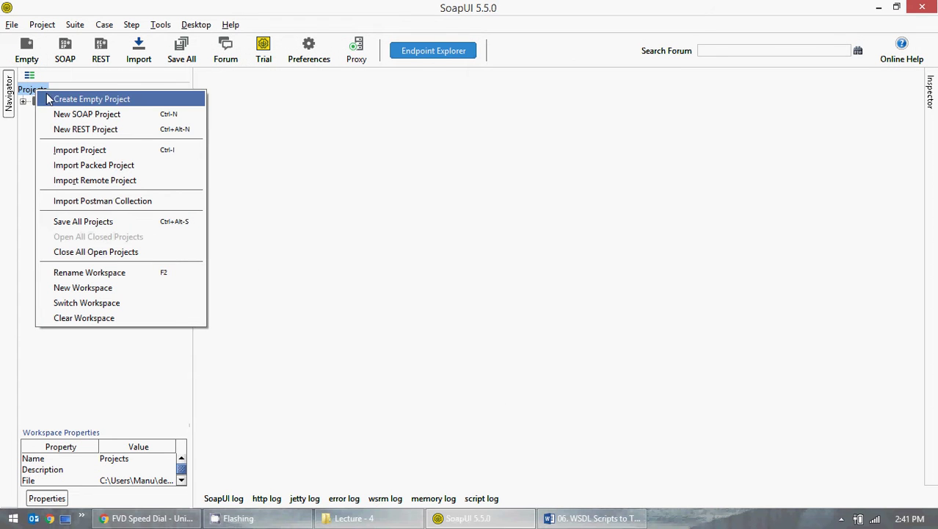
pyautogui.click(96, 356)
pyautogui.click(100, 53)
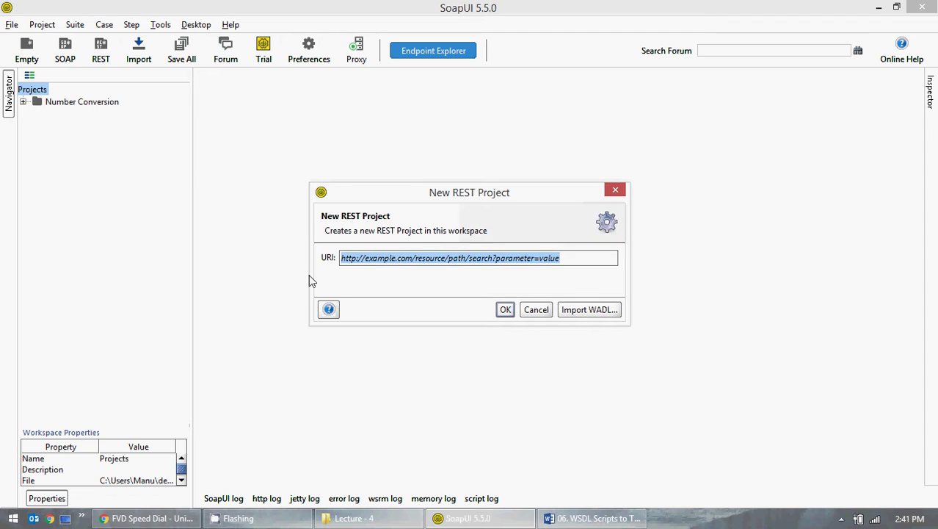
pyautogui.click(414, 256)
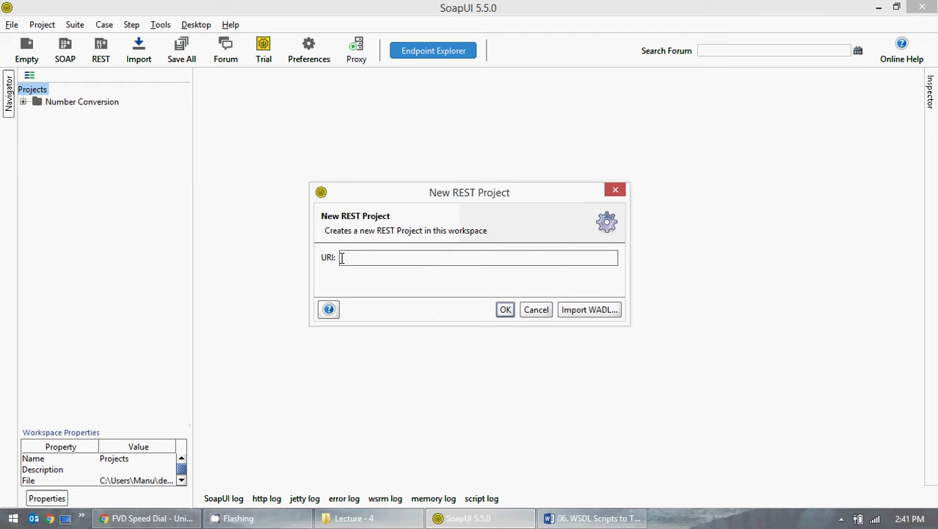
pyautogui.write('https://phttps://petstore.swagger.io/v2/pet/findByStatus?status=availableets')
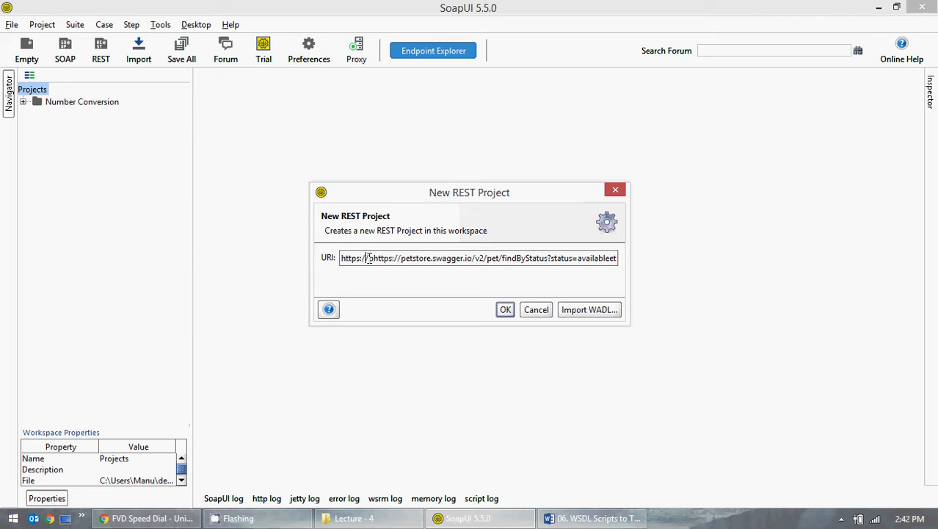
pyautogui.moveTo(341, 259); pyautogui.dragTo(823, 263)
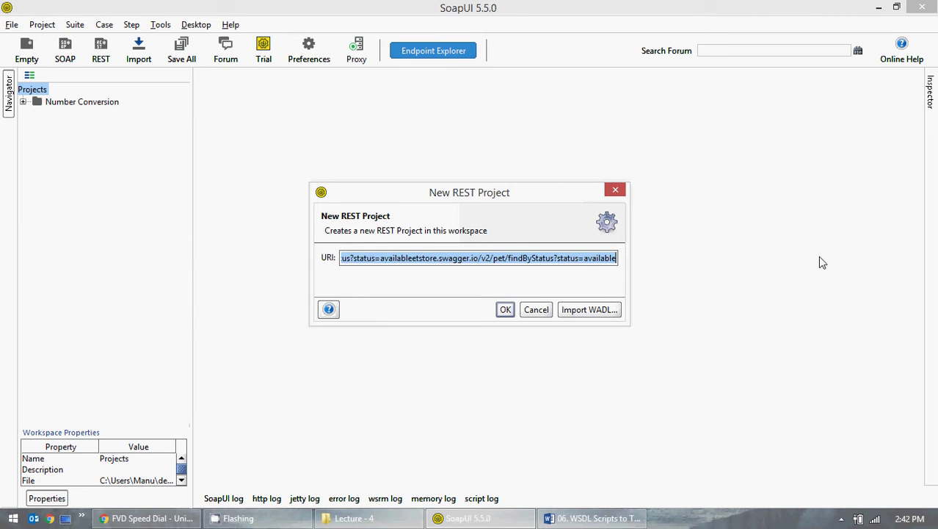
pyautogui.press('BackSpace')
pyautogui.hotkey('ctrl', 'v')
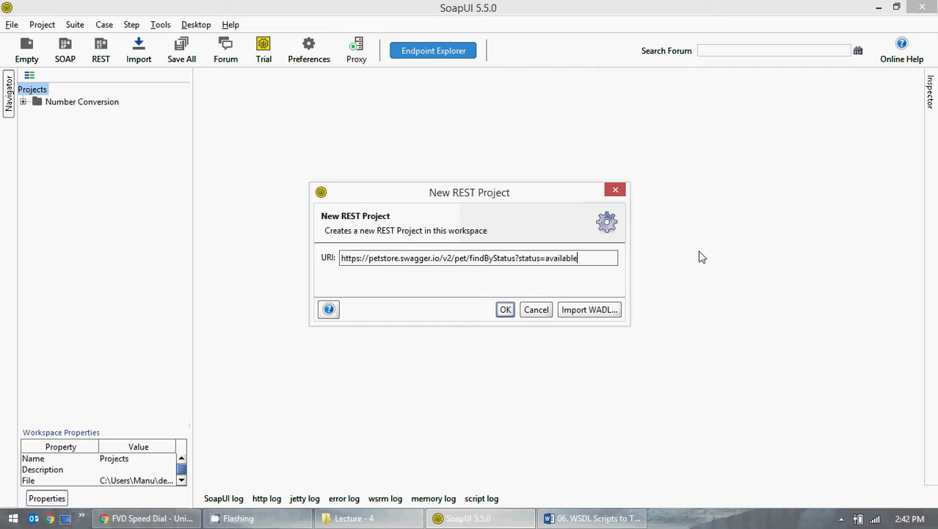
pyautogui.click(505, 311)
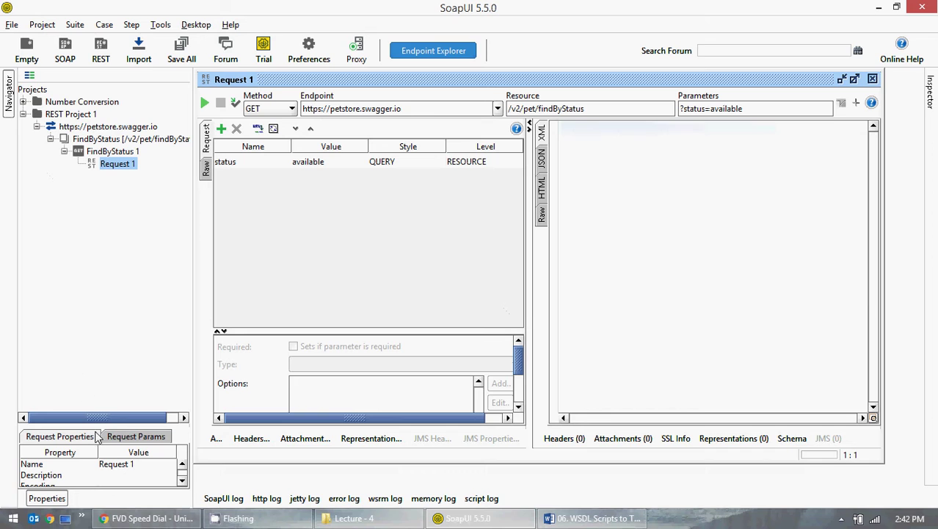
# - Enlarge the properties area below the project tree and look through the properties of Request 1
pyautogui.moveTo(92, 426); pyautogui.dragTo(91, 380)
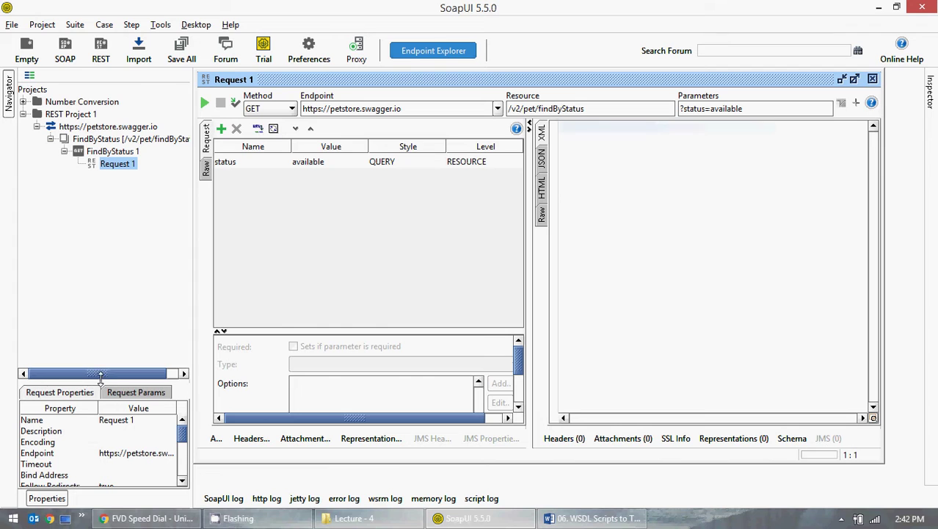
pyautogui.moveTo(102, 381); pyautogui.dragTo(99, 300)
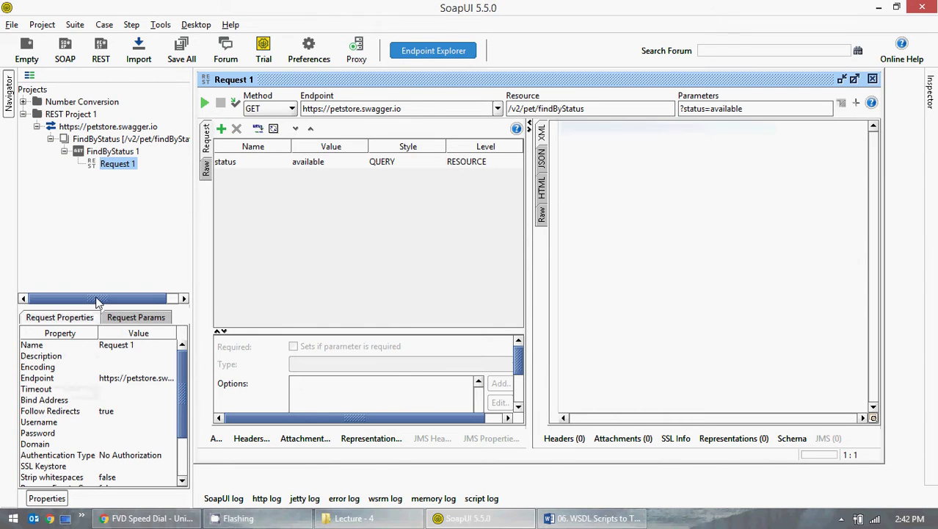
pyautogui.scroll(-3, 115, 403)
pyautogui.scroll(2, 155, 400)
# - Examine the properties of REST Project 1, including the available script languages
pyautogui.click(70, 119)
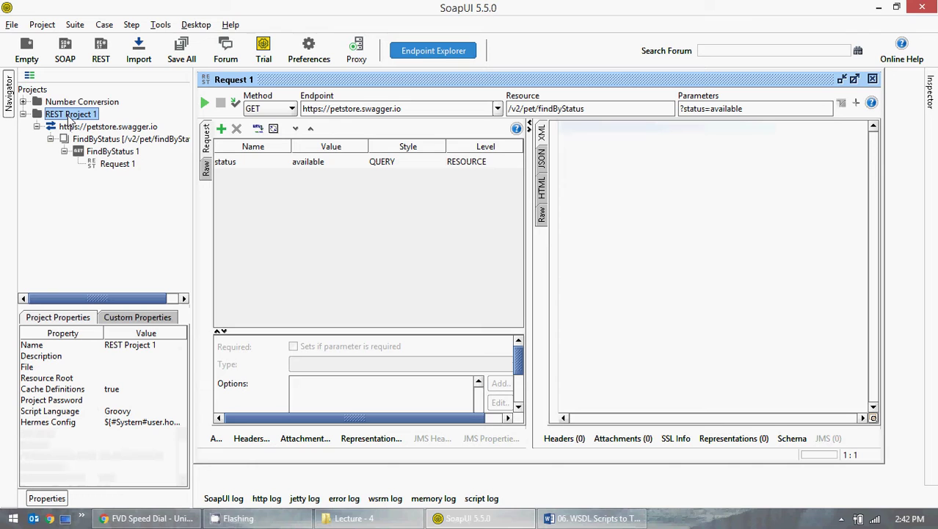
pyautogui.click(134, 411)
pyautogui.click(140, 412)
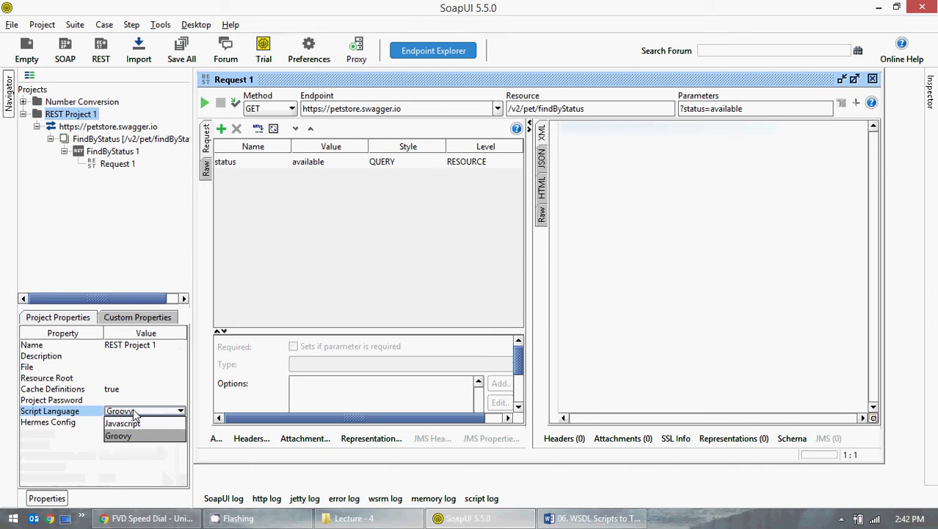
pyautogui.click(63, 461)
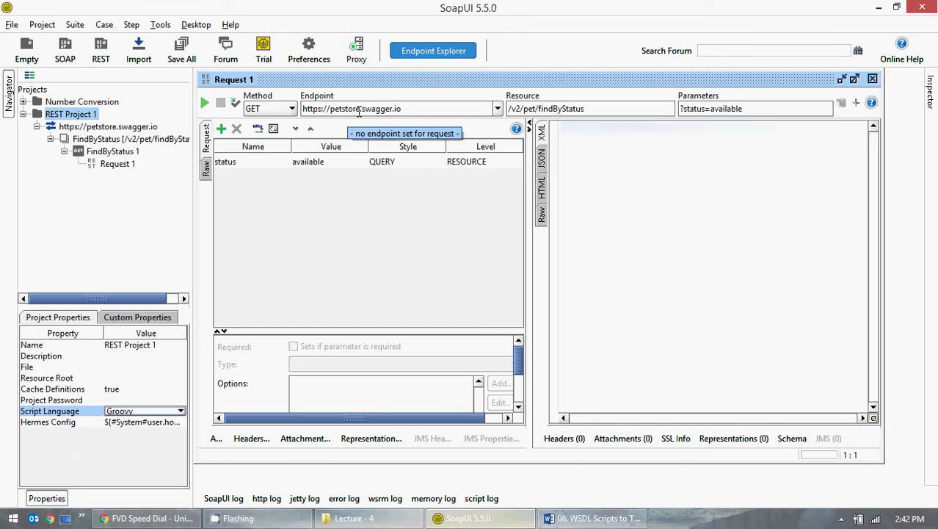
# - Copy the request's endpoint address and load it in Chrome
pyautogui.moveTo(404, 109); pyautogui.dragTo(301, 109)
pyautogui.hotkey('ctrl', 'c')
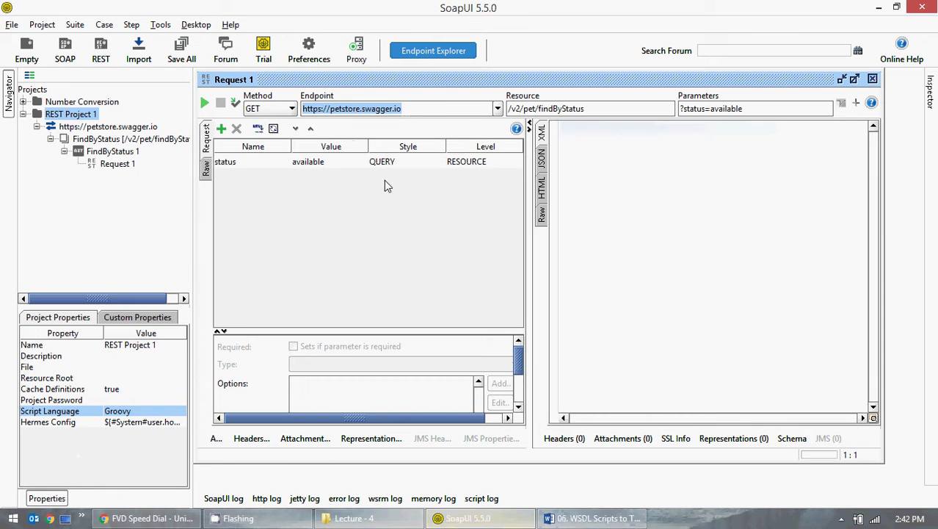
pyautogui.click(143, 518)
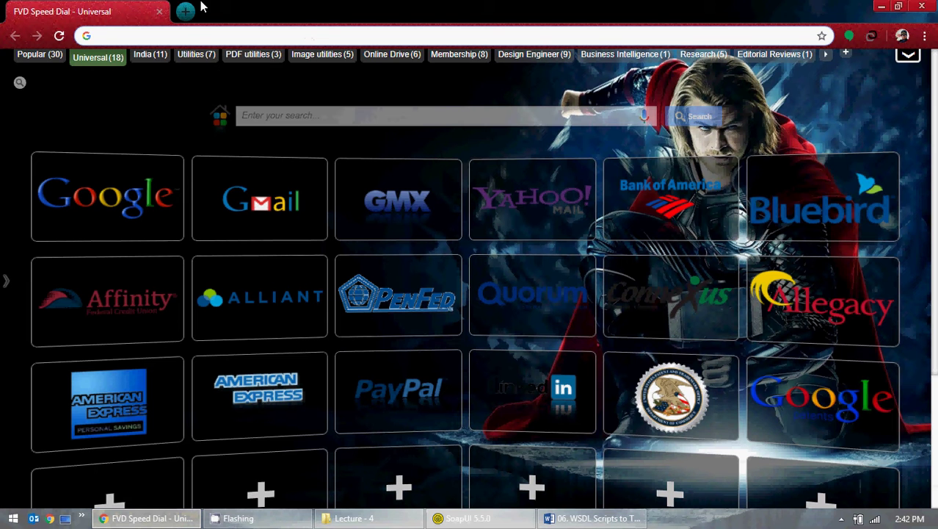
pyautogui.hotkey('ctrl', 'v')
pyautogui.press('Return')
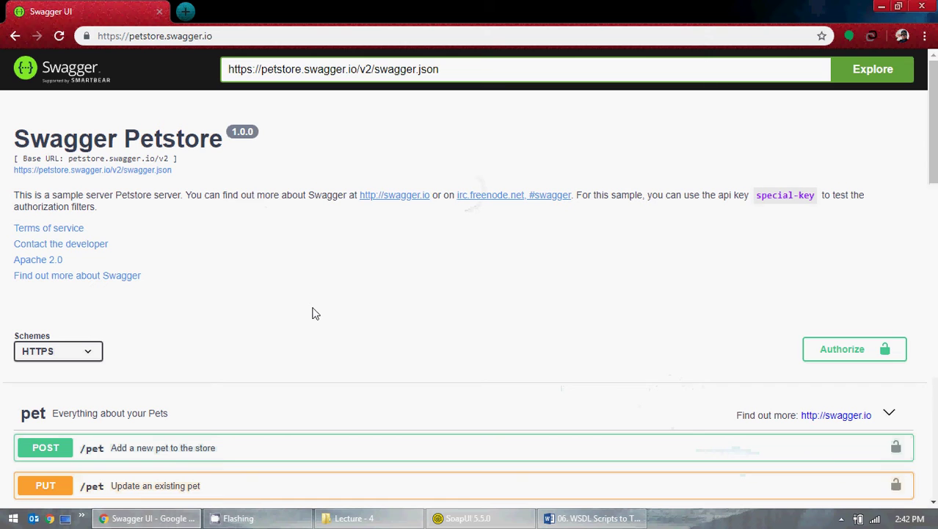
# - Look through the API operations listed on the Swagger Petstore page and return to SoapUI
pyautogui.scroll(-15, 312, 314)
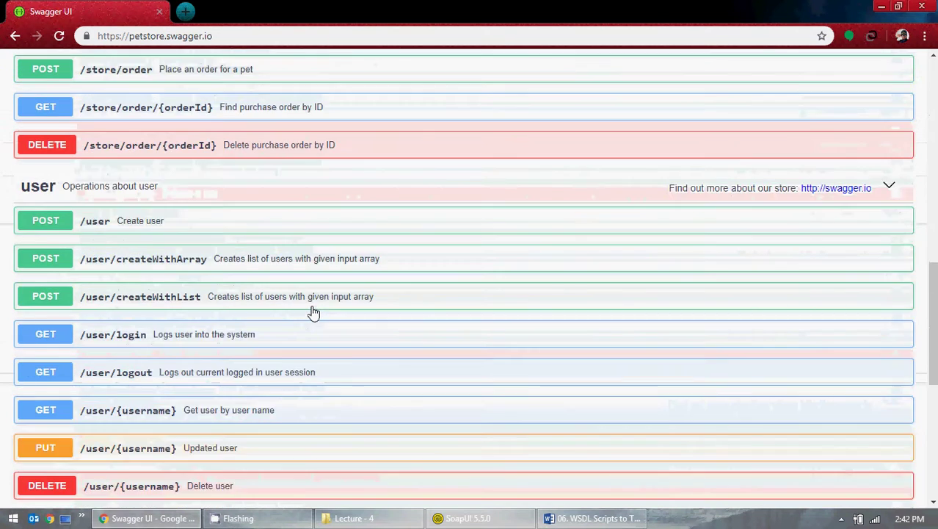
pyautogui.scroll(-5, 312, 312)
pyautogui.scroll(20, 312, 309)
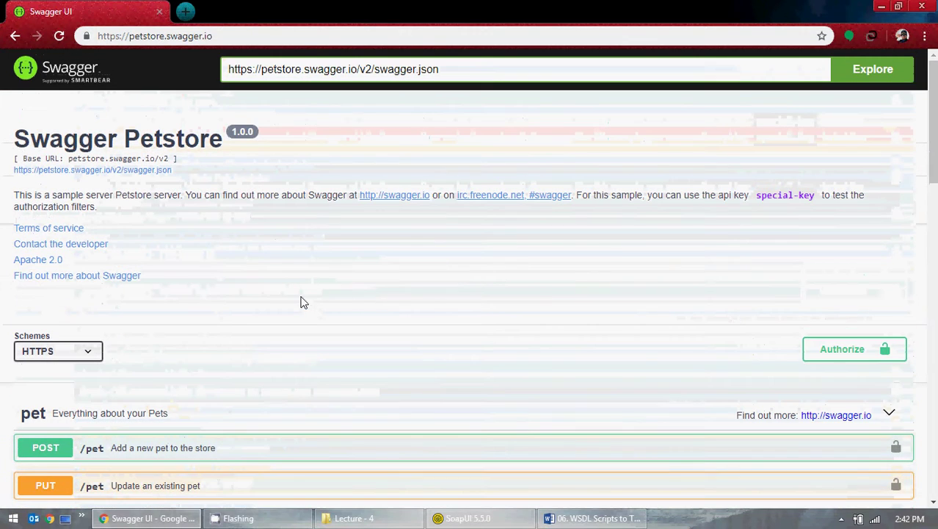
pyautogui.click(879, 5)
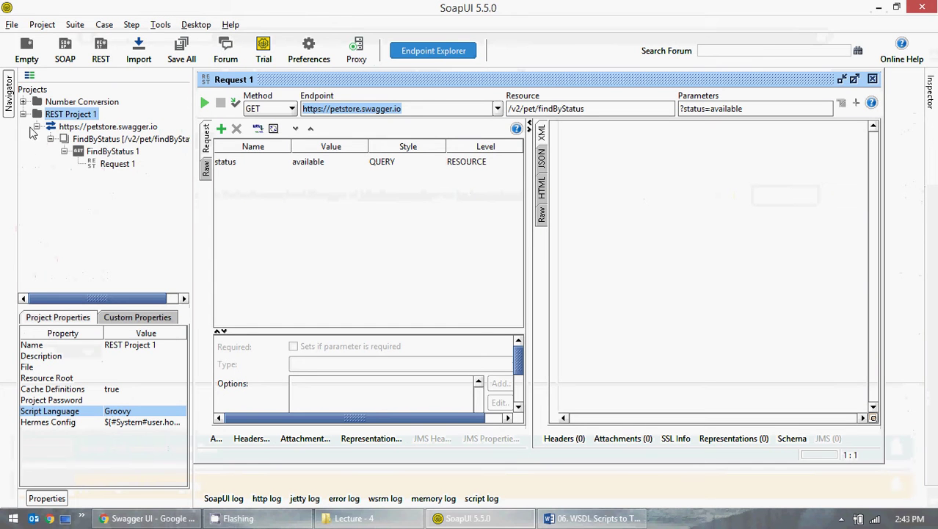
# - Rename REST Project 1 as Pet Store
pyautogui.rightClick(70, 116)
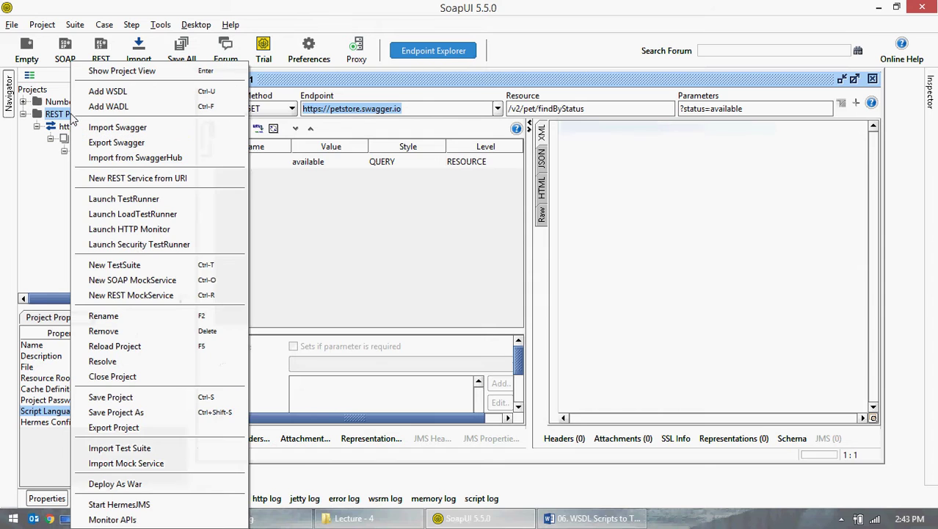
pyautogui.click(138, 317)
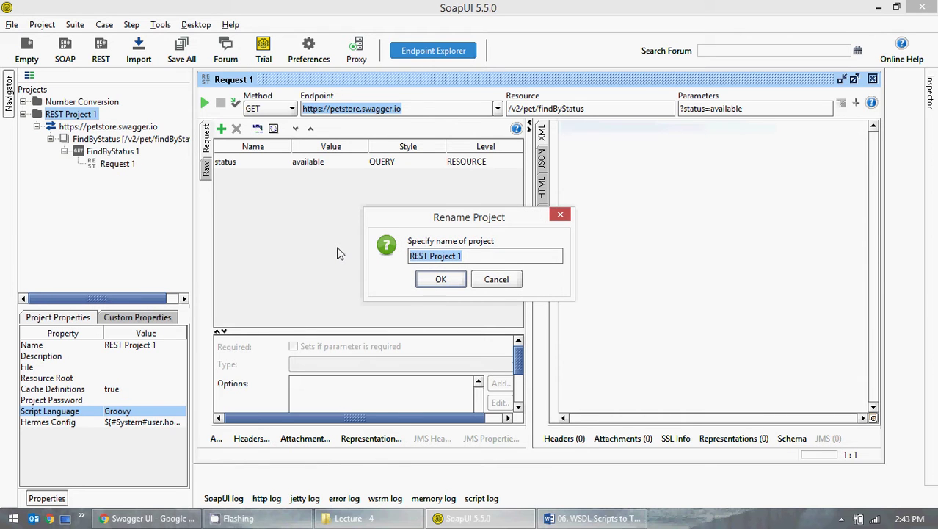
pyautogui.write('Pet Store')
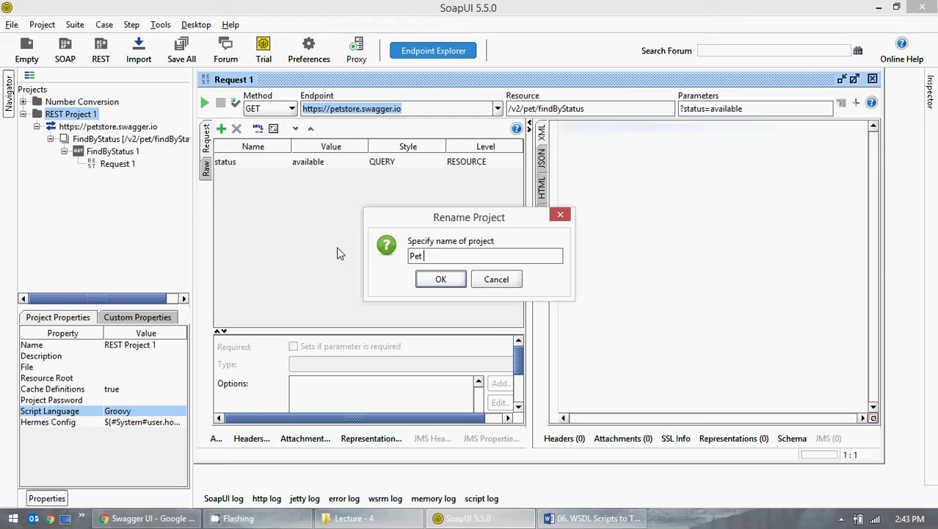
pyautogui.click(430, 279)
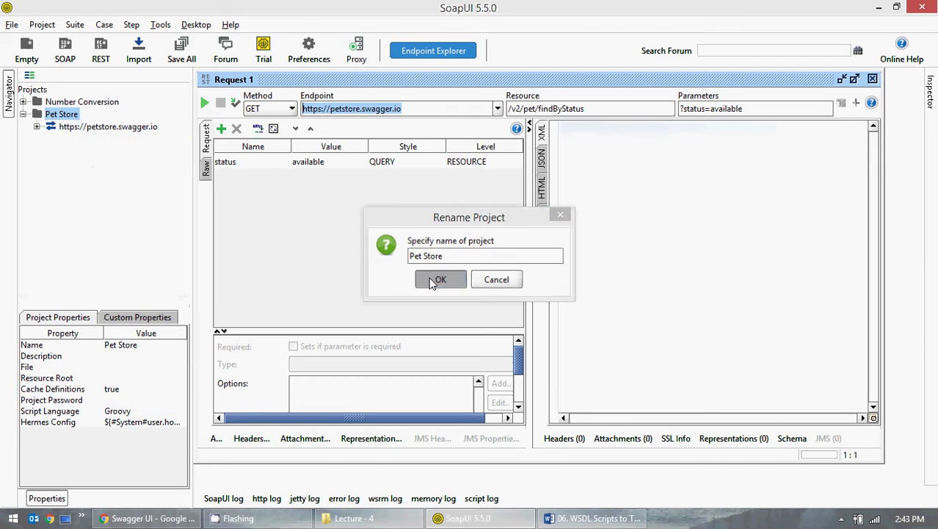
# - Look through the Pet Store project's hierarchy, from the petstore service down to FindByStatus 1, and the service's properties
pyautogui.click(37, 126)
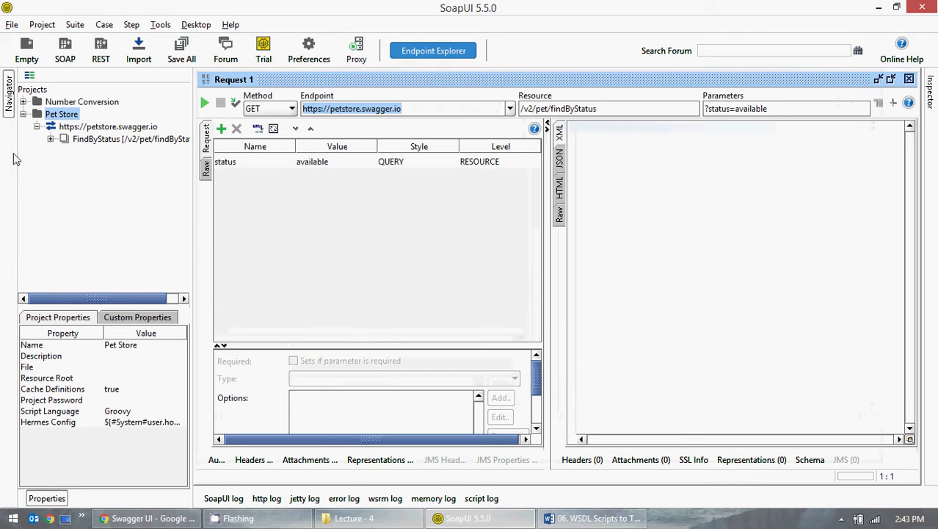
pyautogui.click(50, 138)
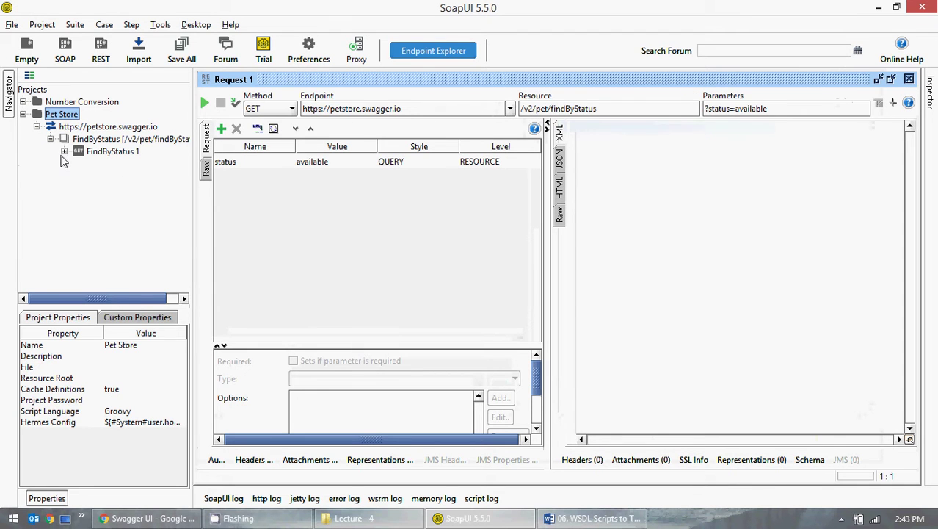
pyautogui.click(64, 151)
pyautogui.click(64, 151)
pyautogui.click(50, 139)
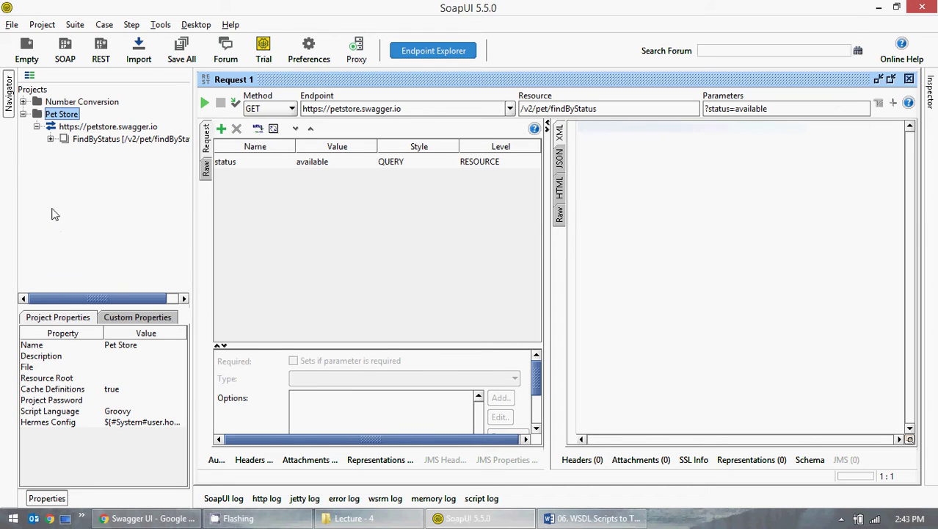
pyautogui.click(36, 127)
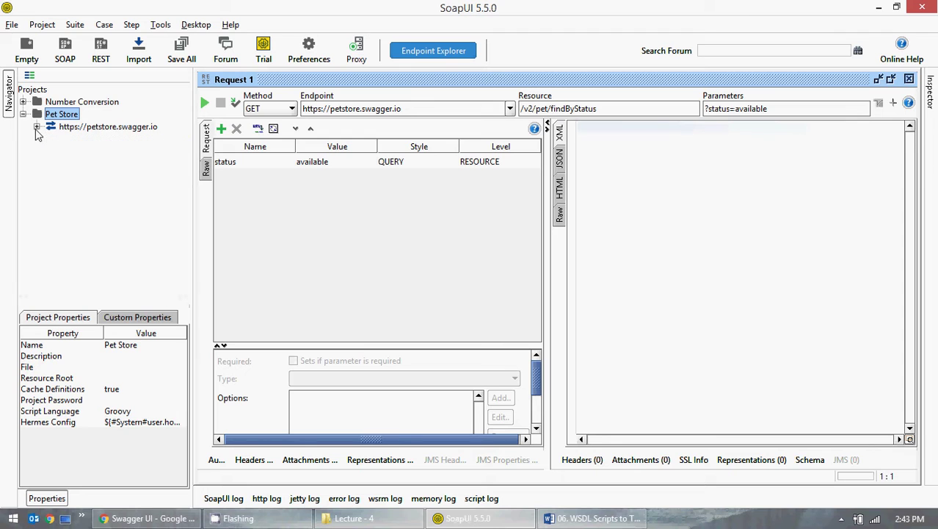
pyautogui.click(103, 128)
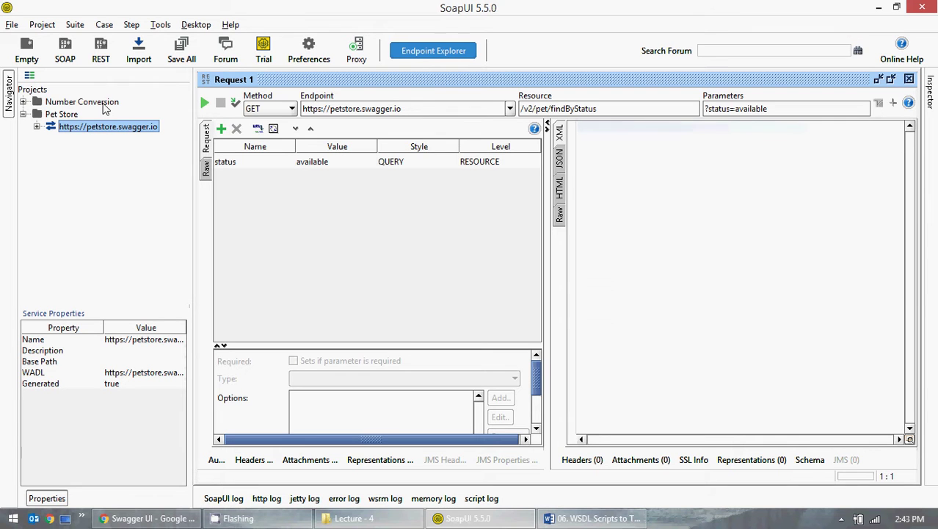
pyautogui.click(36, 127)
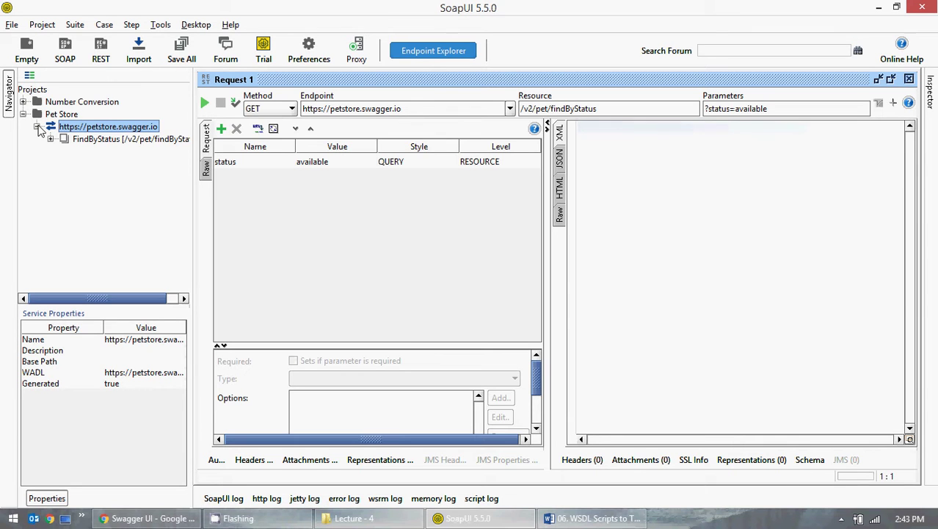
pyautogui.click(37, 127)
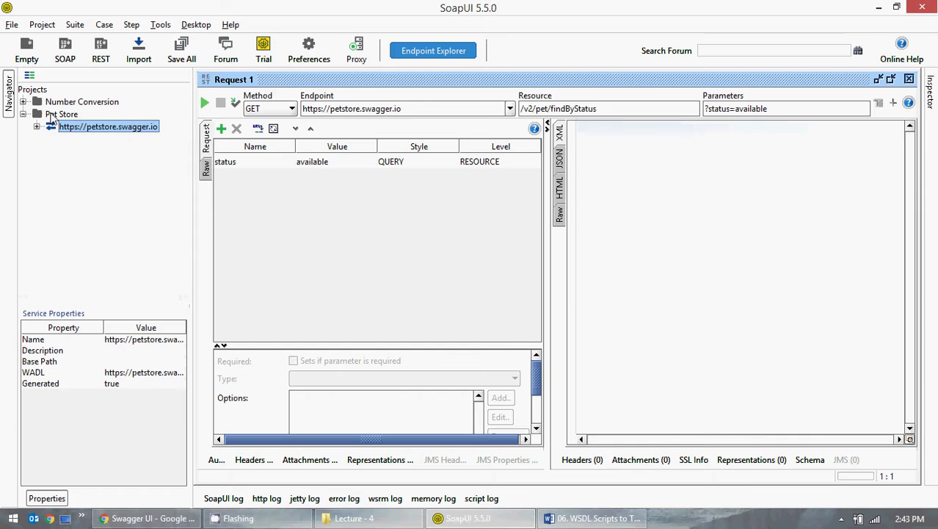
# - Inspect the Pet Store project's properties and open the Project Password value for editing
pyautogui.click(51, 118)
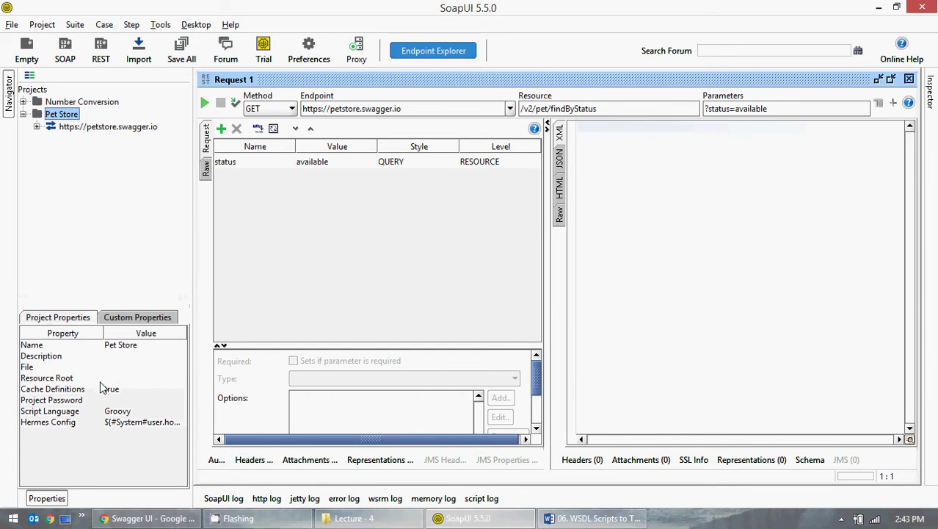
pyautogui.click(114, 402)
pyautogui.click(114, 402)
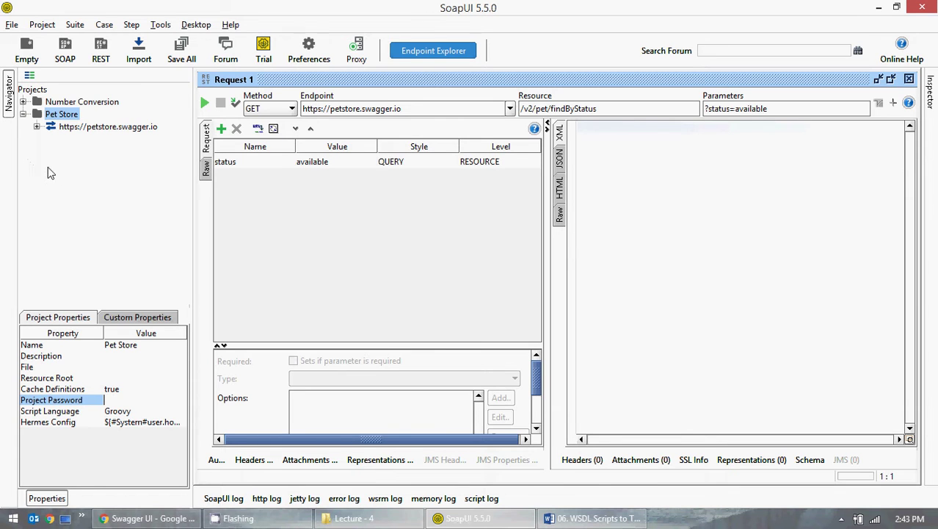
pyautogui.click(65, 129)
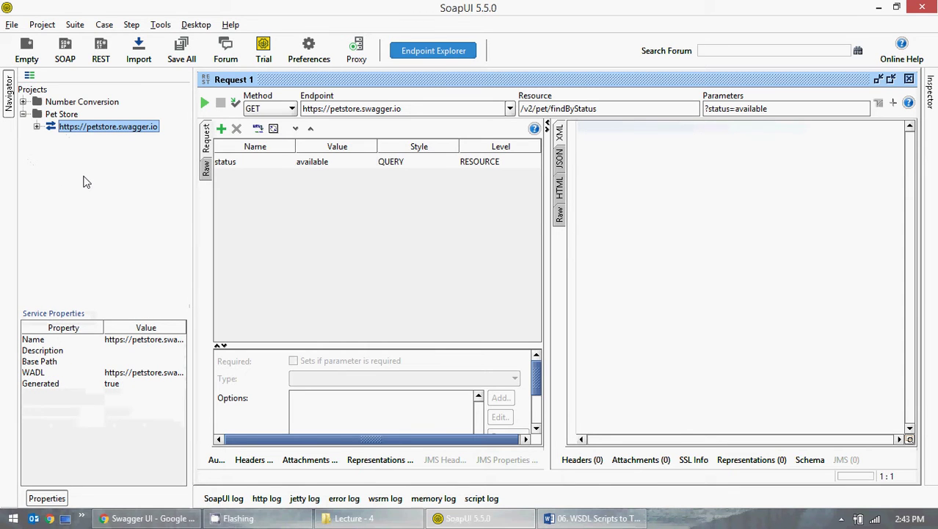
pyautogui.doubleClick(108, 129)
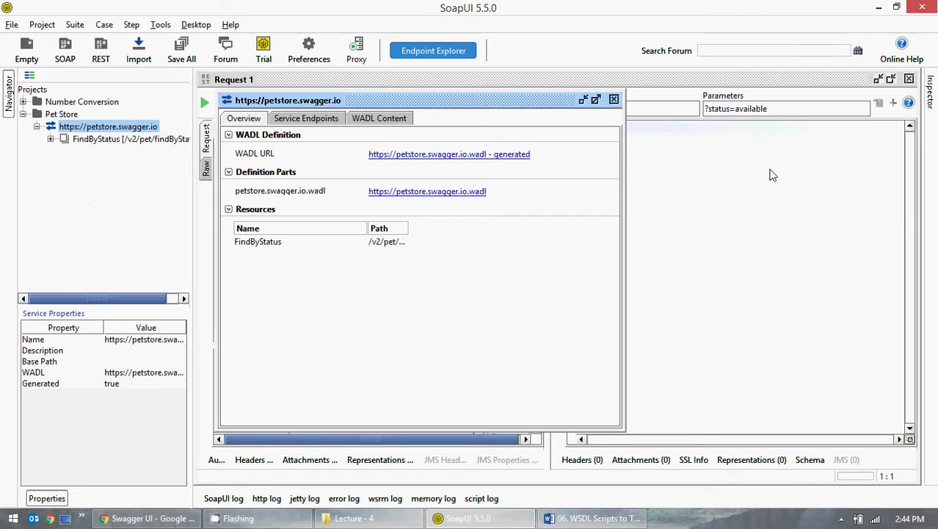
pyautogui.click(596, 100)
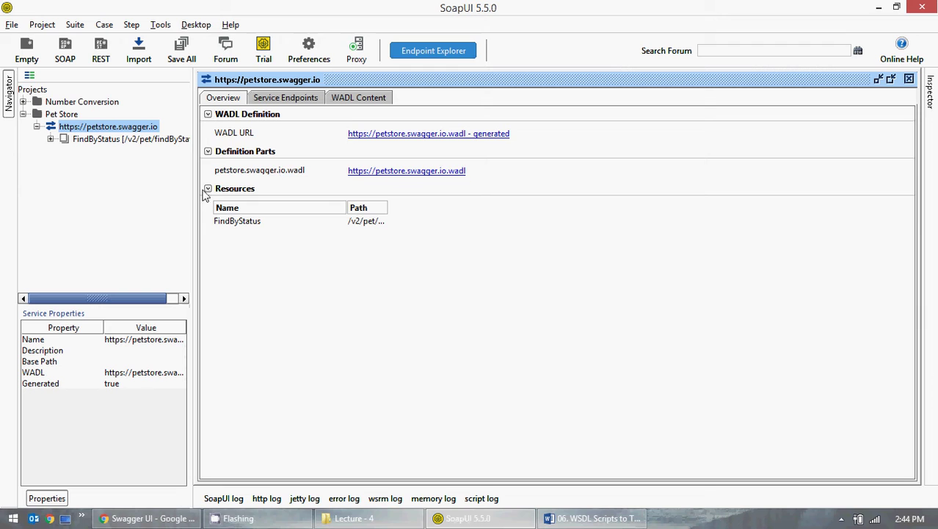
pyautogui.click(284, 98)
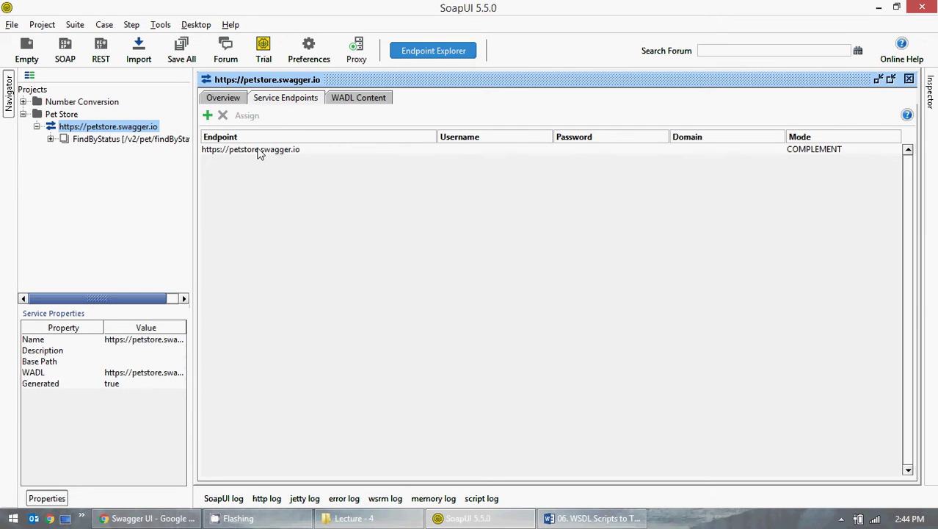
pyautogui.click(356, 98)
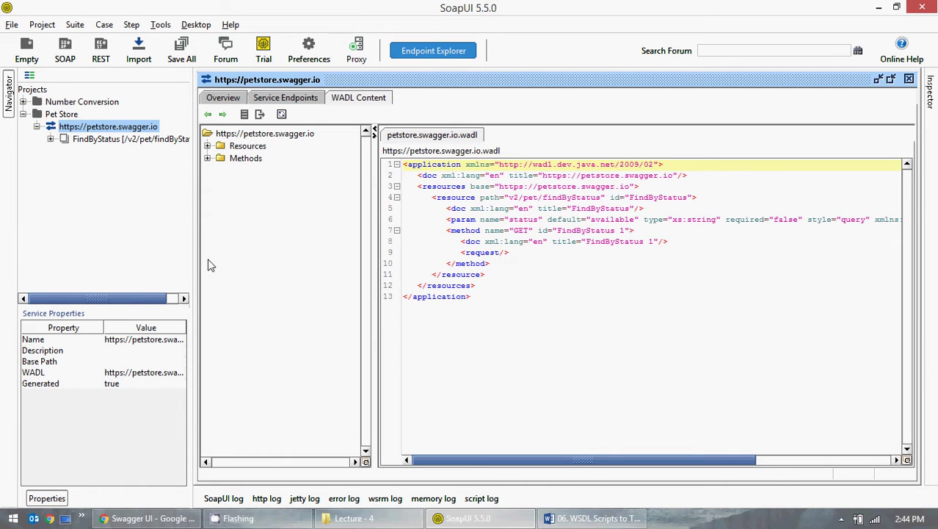
pyautogui.click(208, 146)
pyautogui.click(208, 170)
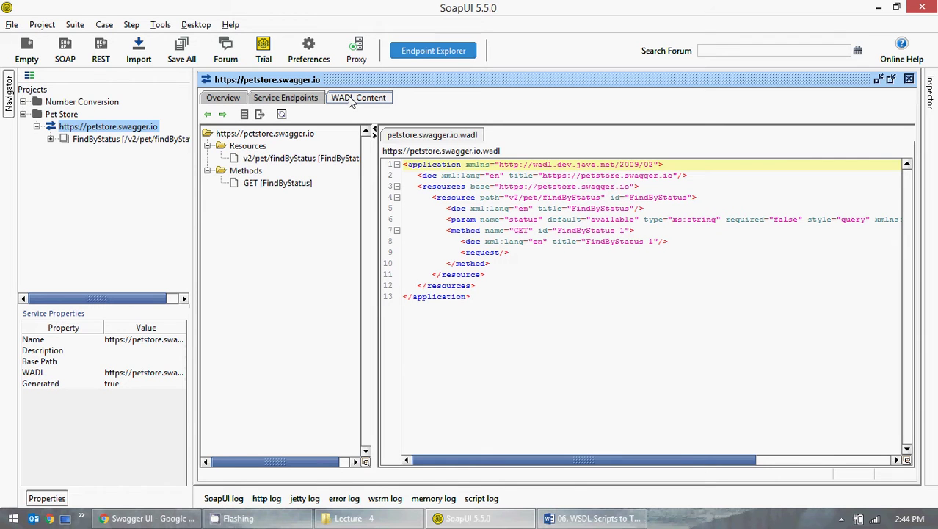
pyautogui.click(299, 100)
pyautogui.click(237, 98)
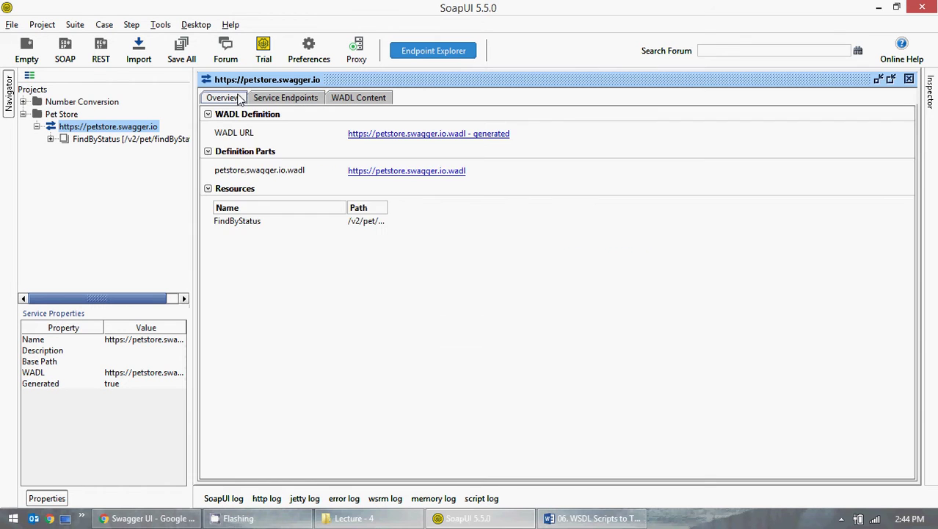
pyautogui.click(271, 99)
pyautogui.click(207, 116)
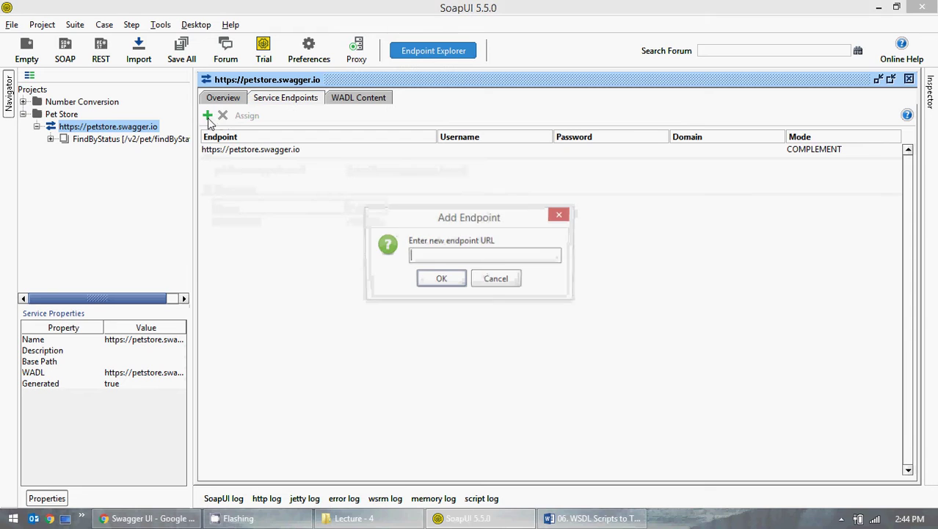
pyautogui.click(513, 282)
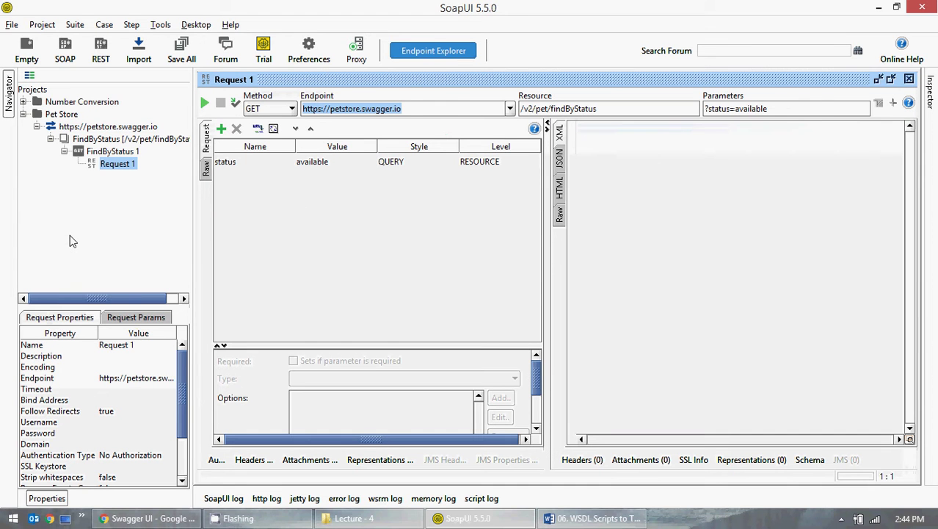
# - Open Request 1 and look through the SoapUI log and the XML, JSON, HTML and Raw response views
pyautogui.doubleClick(119, 165)
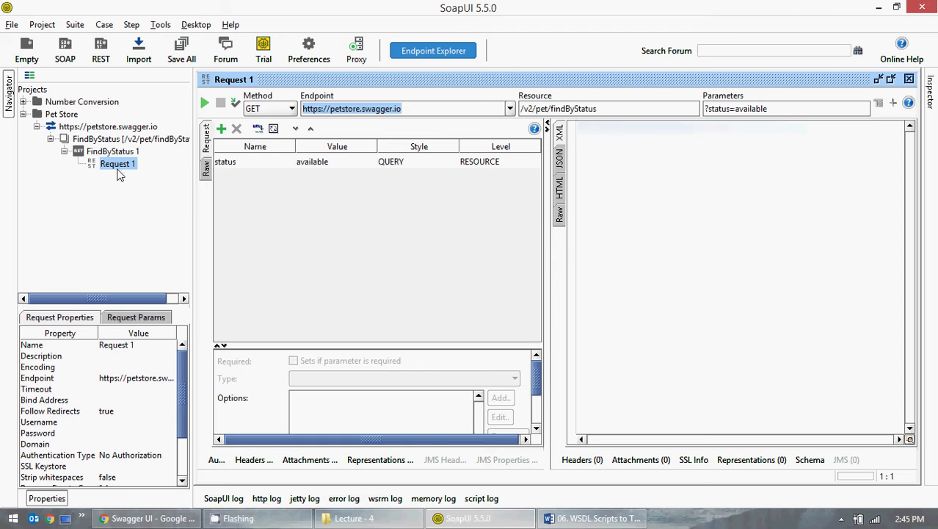
pyautogui.click(223, 498)
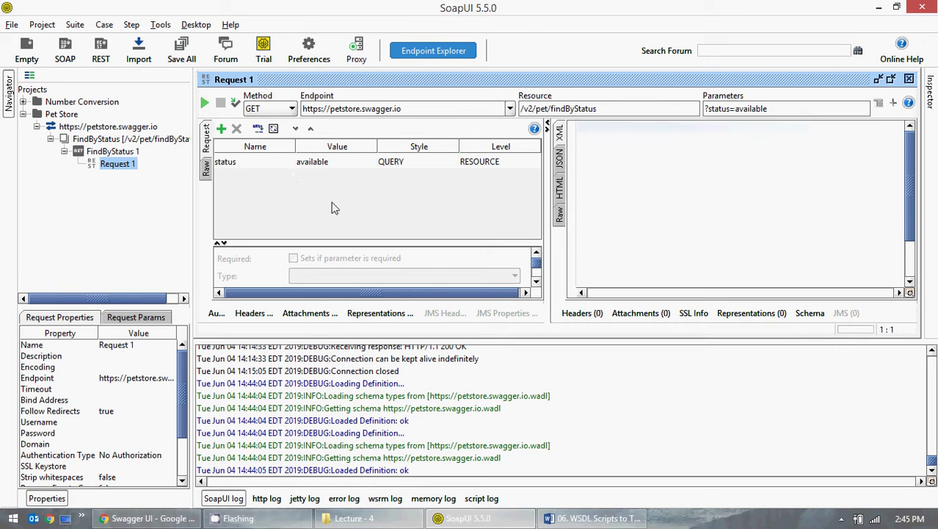
pyautogui.click(560, 159)
pyautogui.click(559, 188)
pyautogui.click(560, 213)
pyautogui.click(559, 133)
# - Look through the http, jetty, script and memory logs, return to the SoapUI log and close the log area
pyautogui.click(268, 499)
pyautogui.click(304, 499)
pyautogui.click(243, 500)
pyautogui.click(258, 499)
pyautogui.click(474, 499)
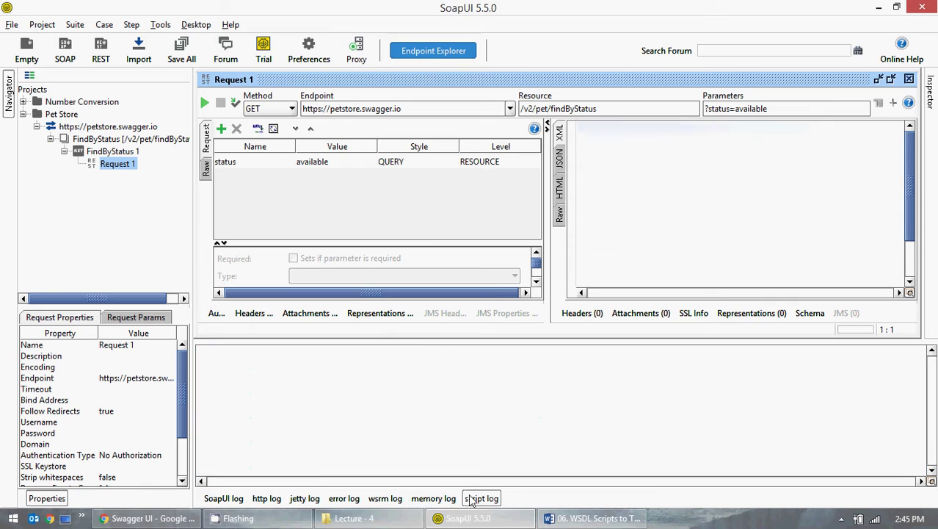
pyautogui.click(433, 499)
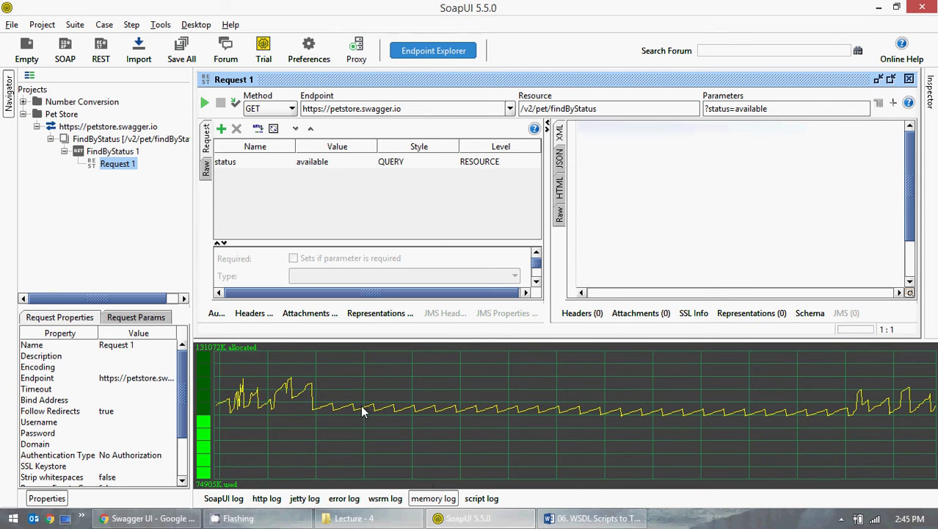
pyautogui.click(223, 499)
pyautogui.click(224, 499)
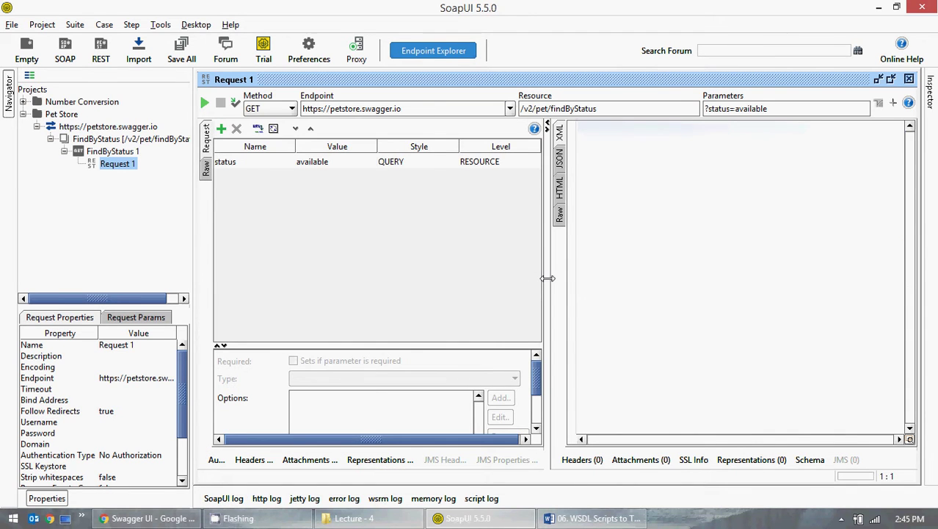
# - Widen the request pane slightly and look through the HTTP methods available for Request 1
pyautogui.moveTo(547, 279); pyautogui.dragTo(553, 280)
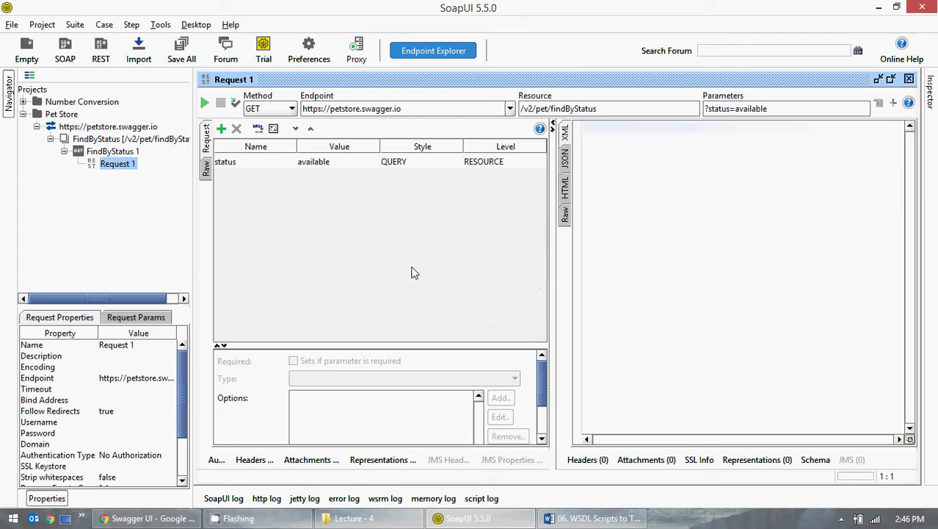
pyautogui.click(280, 108)
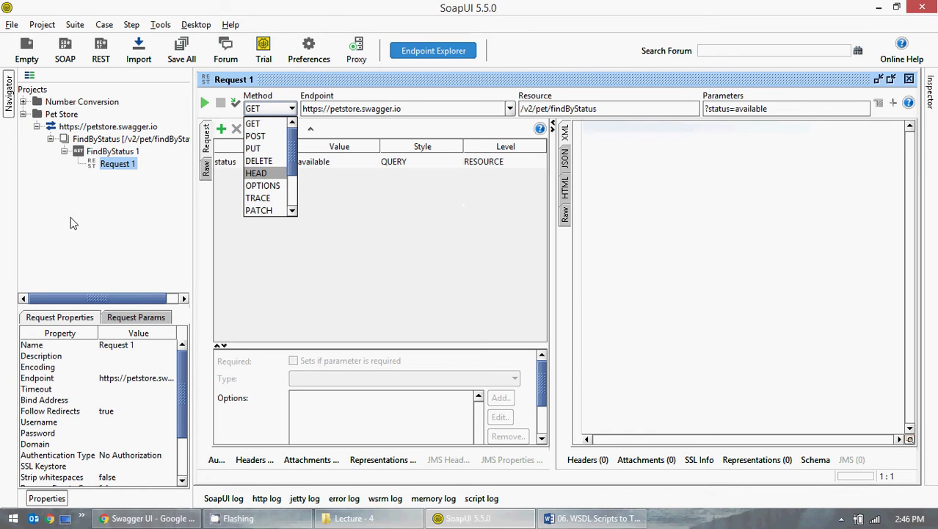
pyautogui.moveTo(296, 144)
pyautogui.mouseDown()
pyautogui.moveTo(295, 181)
pyautogui.moveTo(294, 131)
pyautogui.mouseUp()
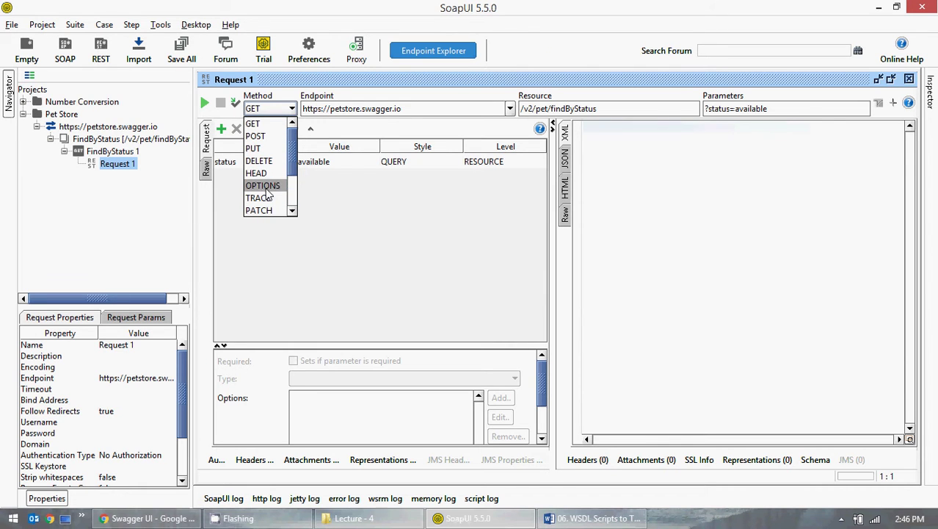
pyautogui.click(292, 211)
pyautogui.click(292, 210)
pyautogui.click(292, 211)
pyautogui.click(293, 210)
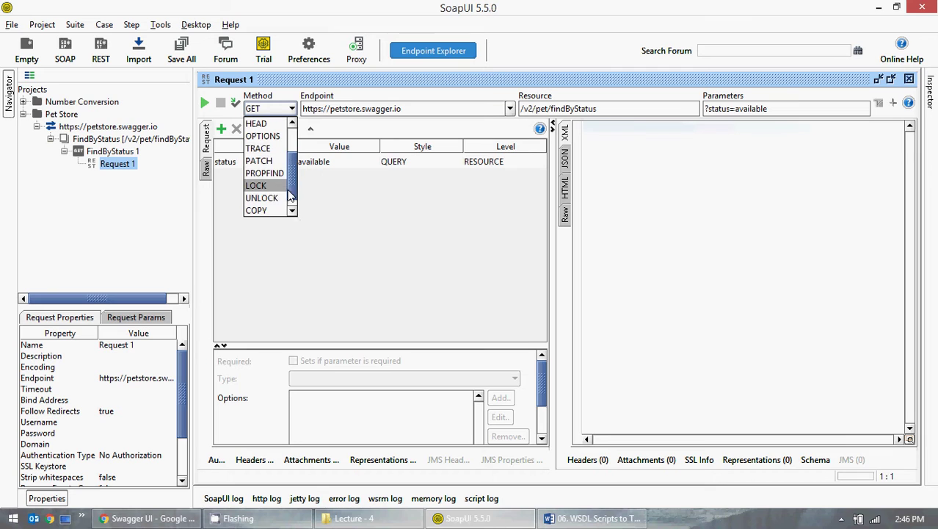
# - Choose GET as the method for Request 1 and submit the request
pyautogui.scroll(1, 272, 169)
pyautogui.click(268, 126)
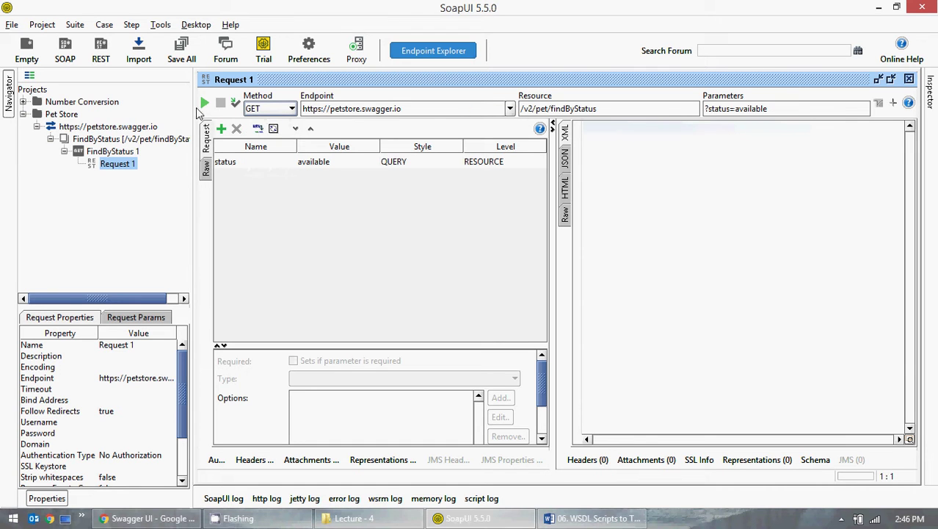
pyautogui.click(205, 104)
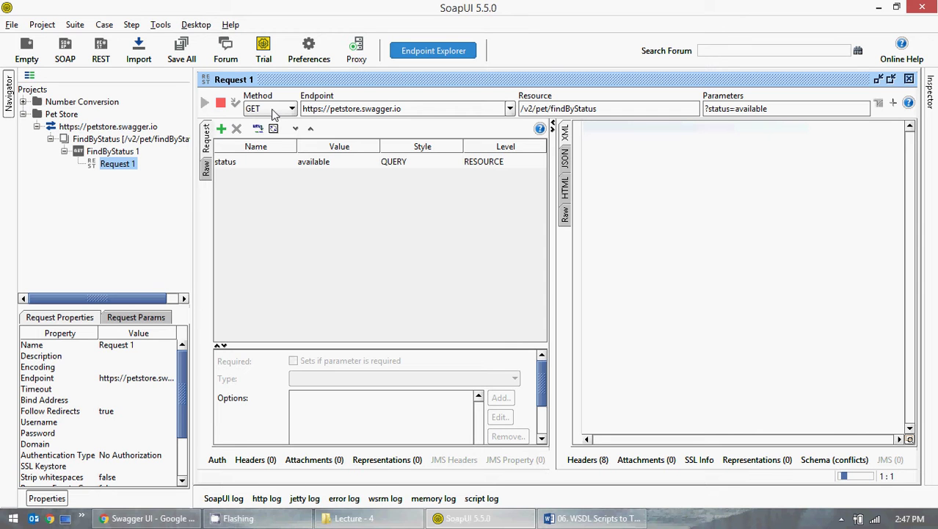
# - Switch to the Word document of test scripts and select the soapui.org REST getting-started link
pyautogui.click(598, 518)
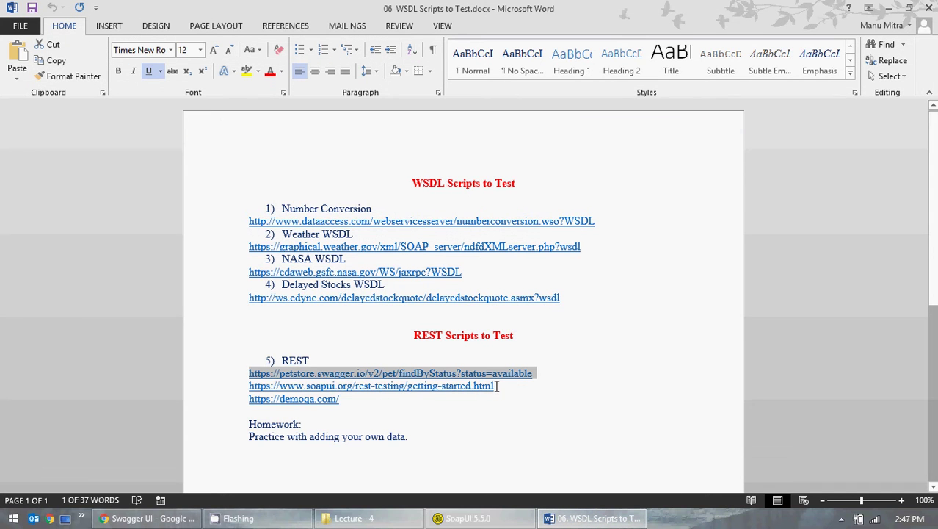
pyautogui.moveTo(497, 385); pyautogui.dragTo(243, 383)
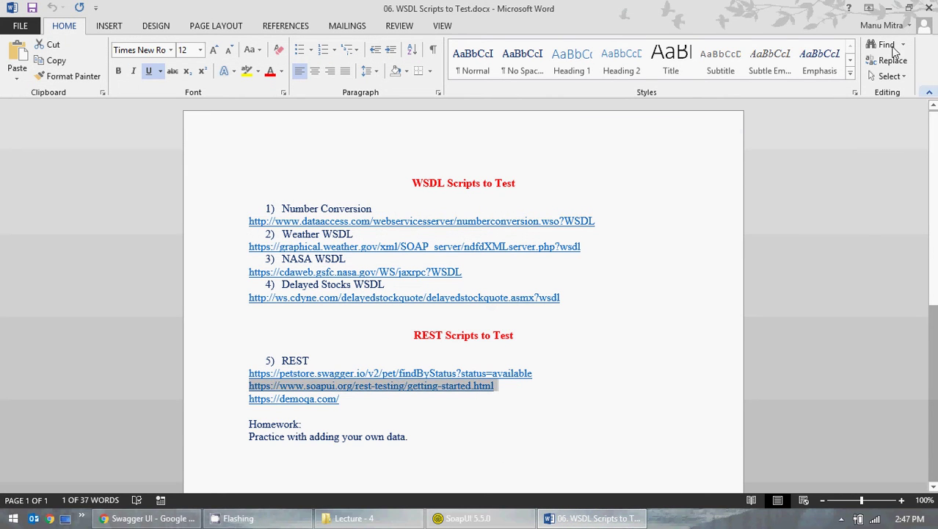
pyautogui.write('c')
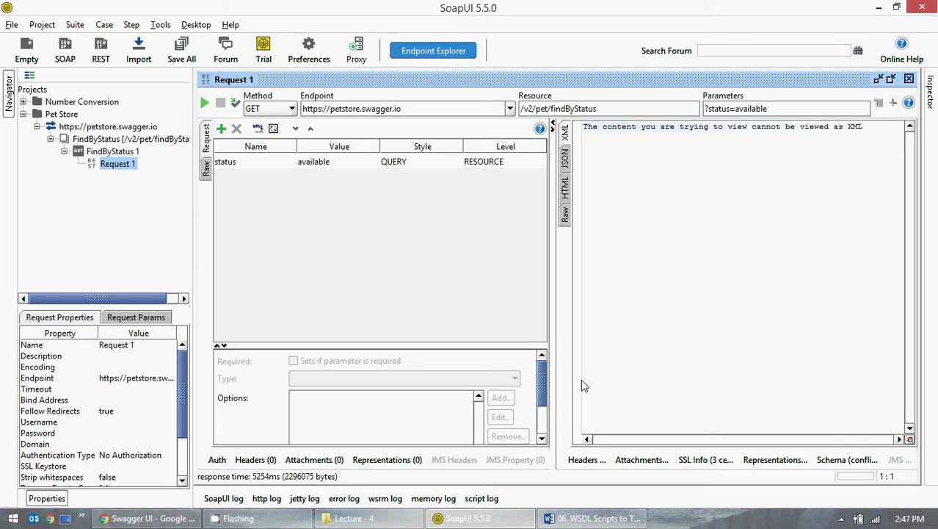
# - Switch back to SoapUI and look through the SoapUI, script and memory logs, closing the log area when done
pyautogui.click(220, 497)
pyautogui.click(221, 498)
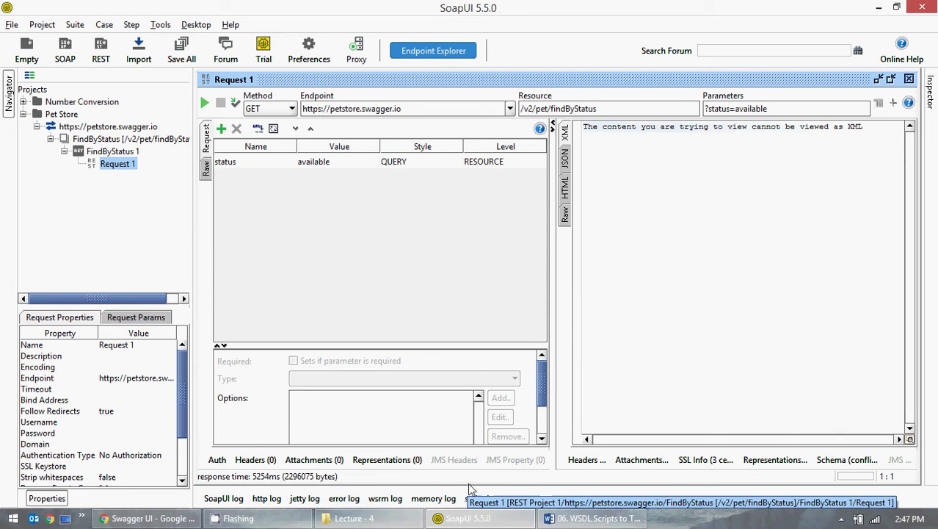
pyautogui.click(479, 498)
pyautogui.click(434, 499)
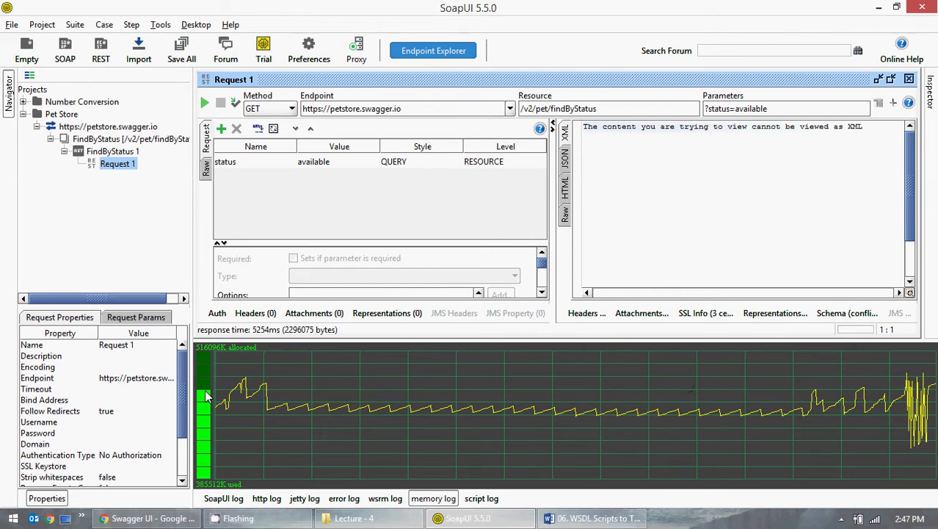
pyautogui.click(434, 498)
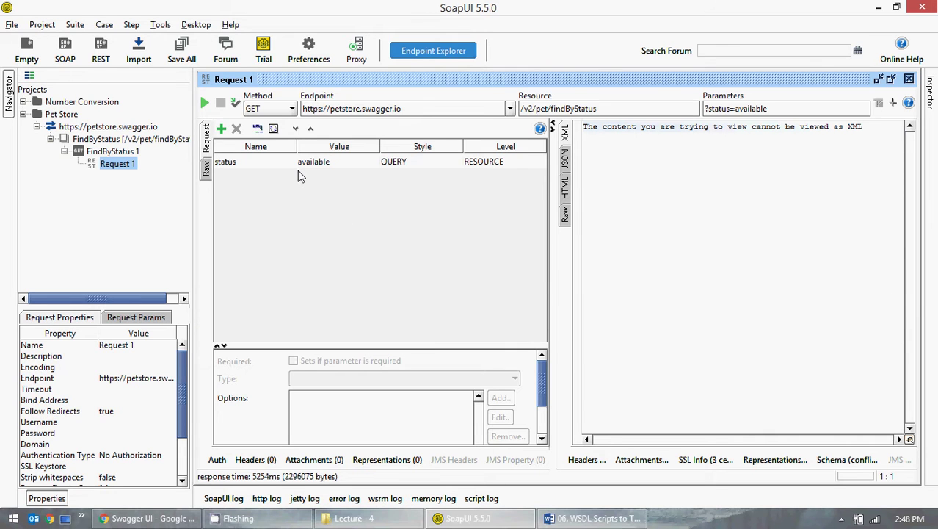
# - Compare the JSON and XML views of Request 1's response and read through the first JSON pet records
pyautogui.click(566, 161)
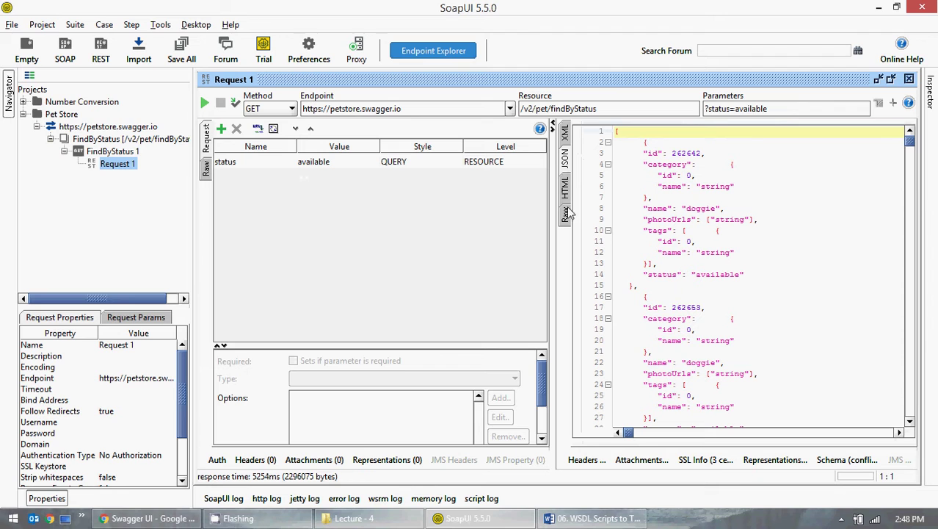
pyautogui.click(566, 138)
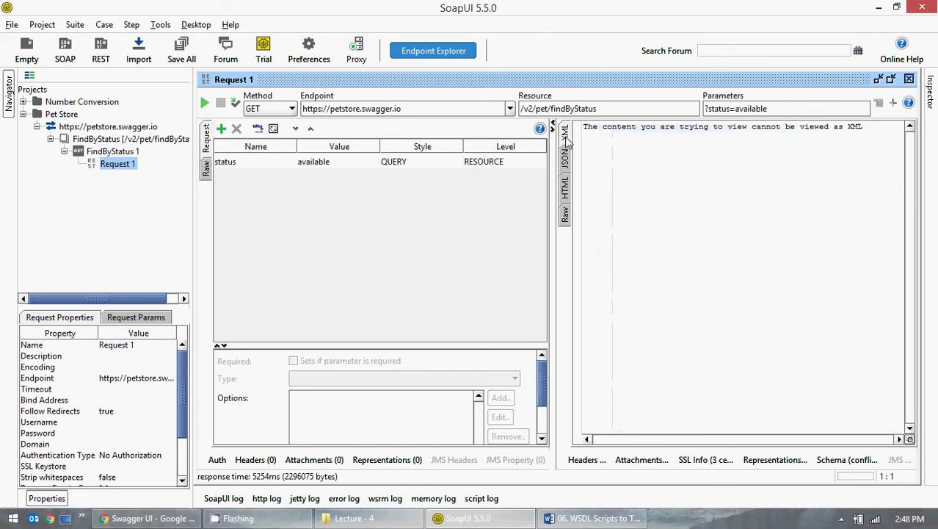
pyautogui.click(566, 160)
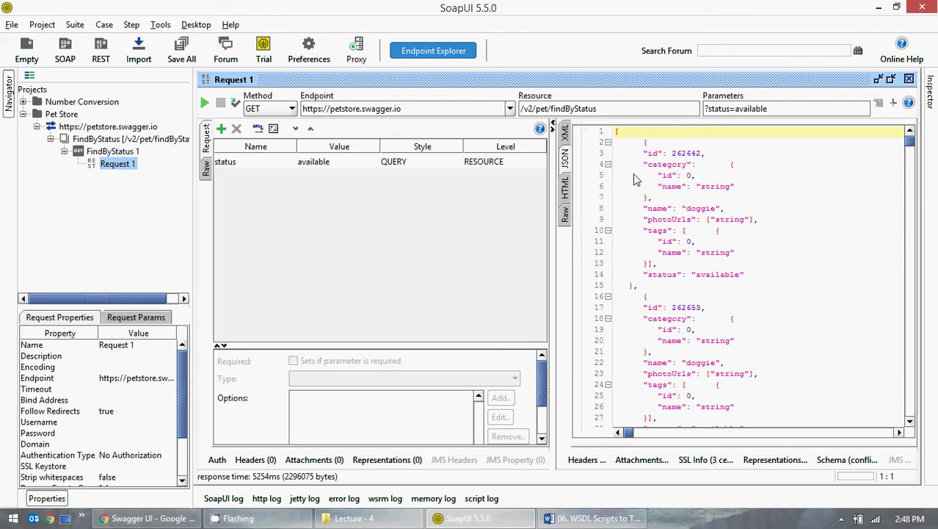
pyautogui.scroll(-20, 685, 209)
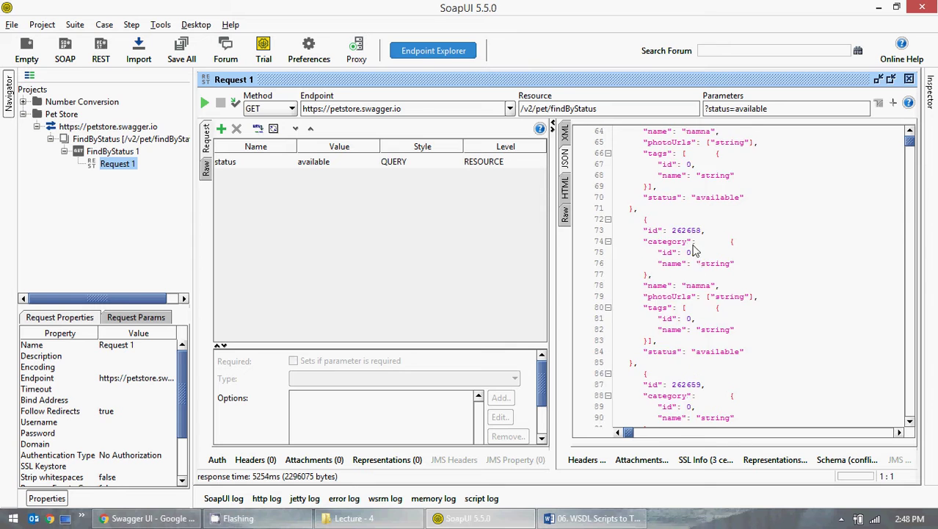
pyautogui.scroll(-20, 694, 251)
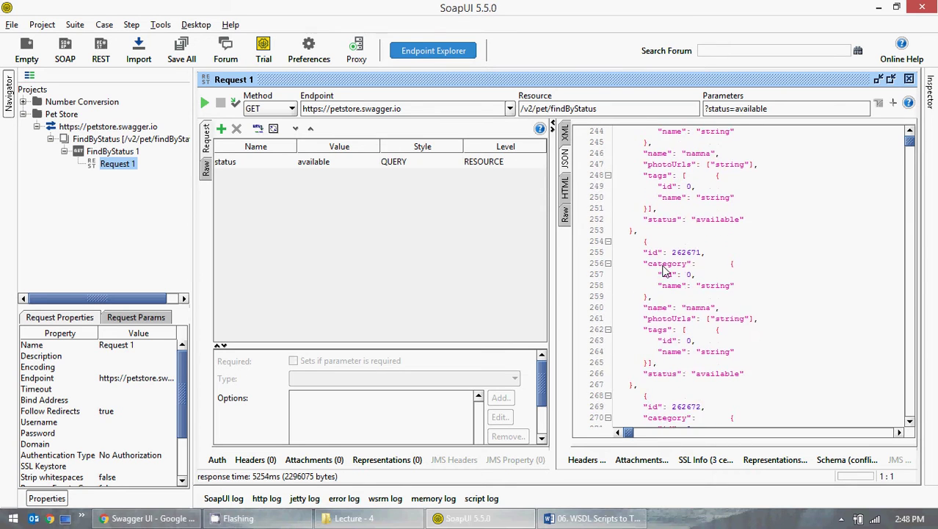
# - Switch to the Swagger Petstore page in Chrome, review its pet, store and user operations and definition URL, and minimize the browser
pyautogui.click(139, 517)
pyautogui.scroll(-7, 161, 367)
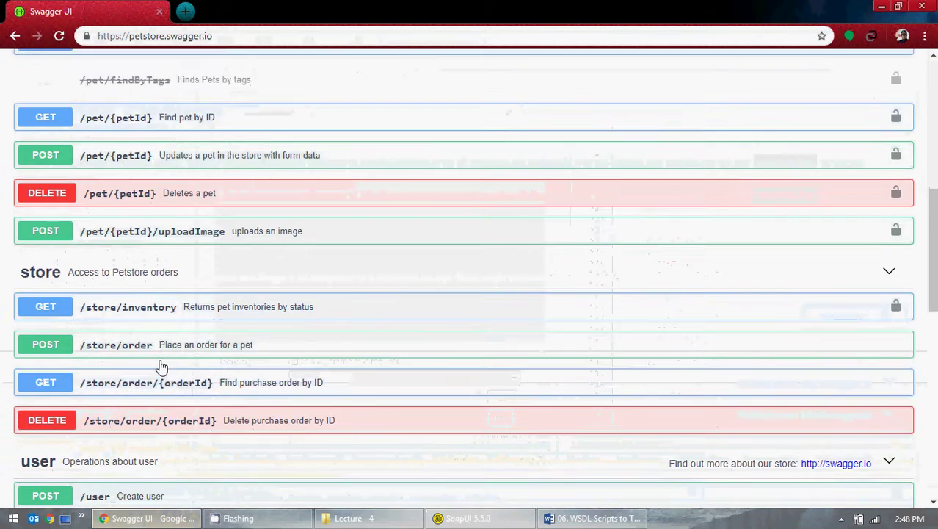
pyautogui.scroll(-7, 162, 367)
pyautogui.scroll(13, 198, 384)
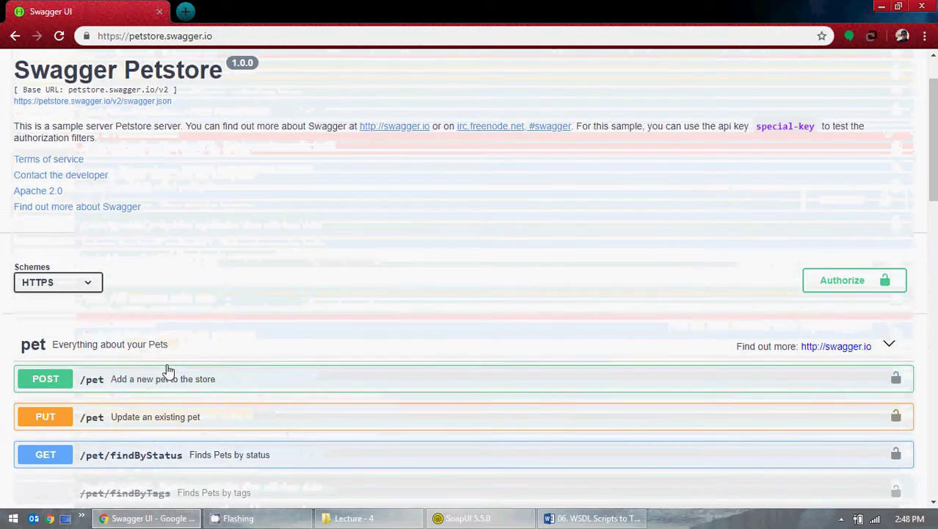
pyautogui.scroll(1, 169, 371)
pyautogui.moveTo(456, 71); pyautogui.dragTo(360, 74)
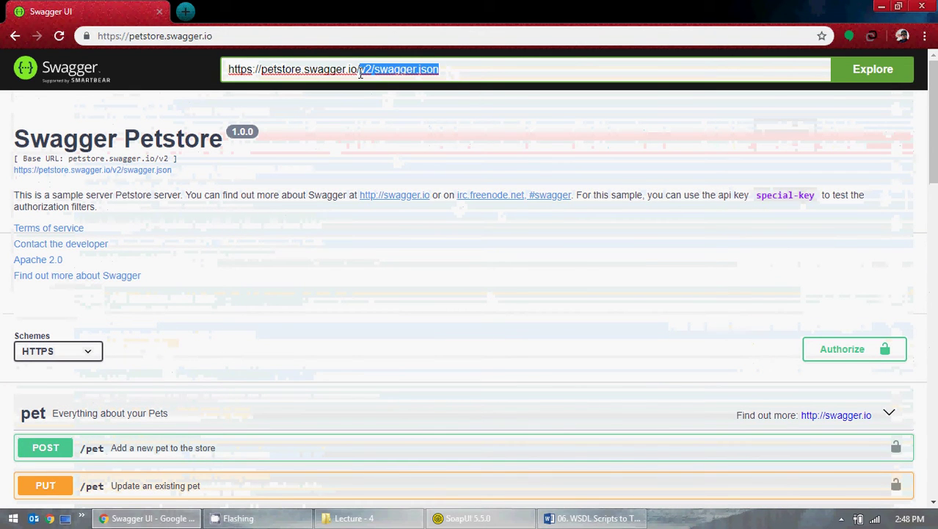
pyautogui.scroll(-8, 268, 330)
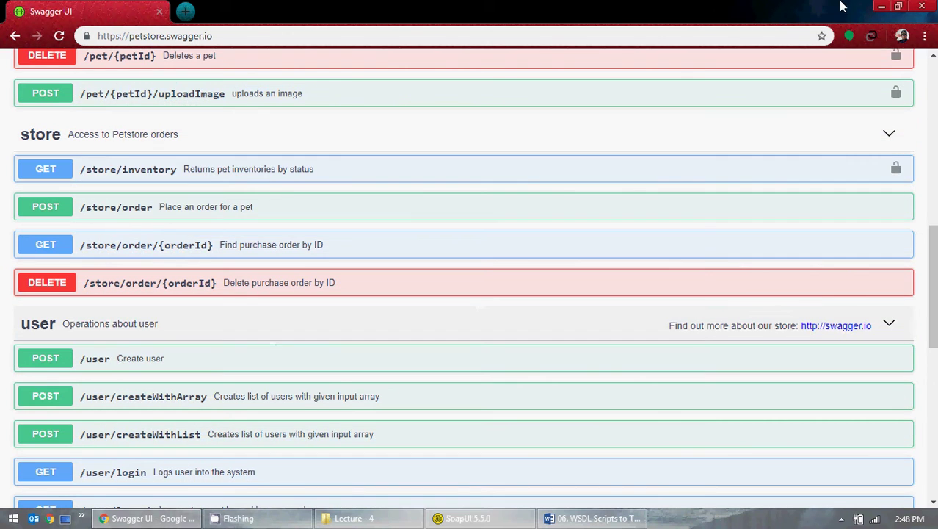
pyautogui.click(882, 5)
# - Read through the JSON response of Request 1 down to its last record and return to its beginning
pyautogui.scroll(-15, 656, 328)
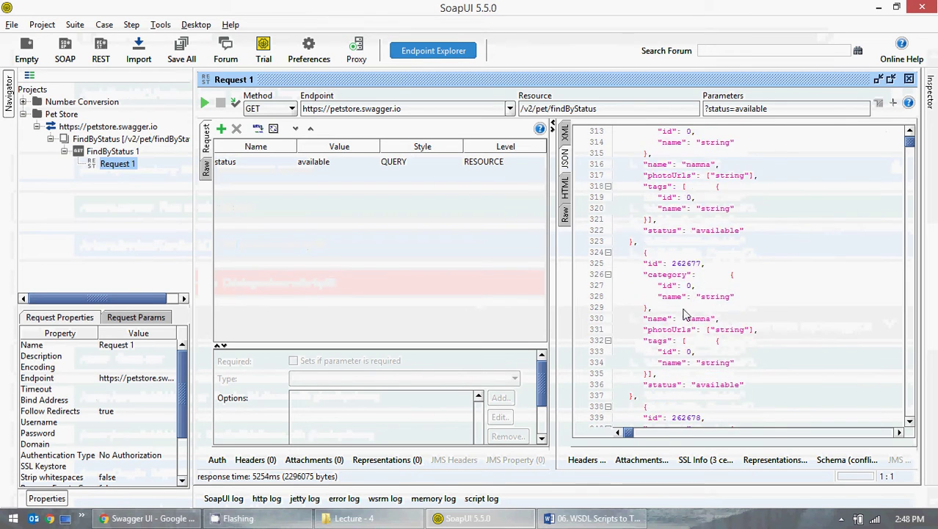
pyautogui.scroll(-20, 740, 389)
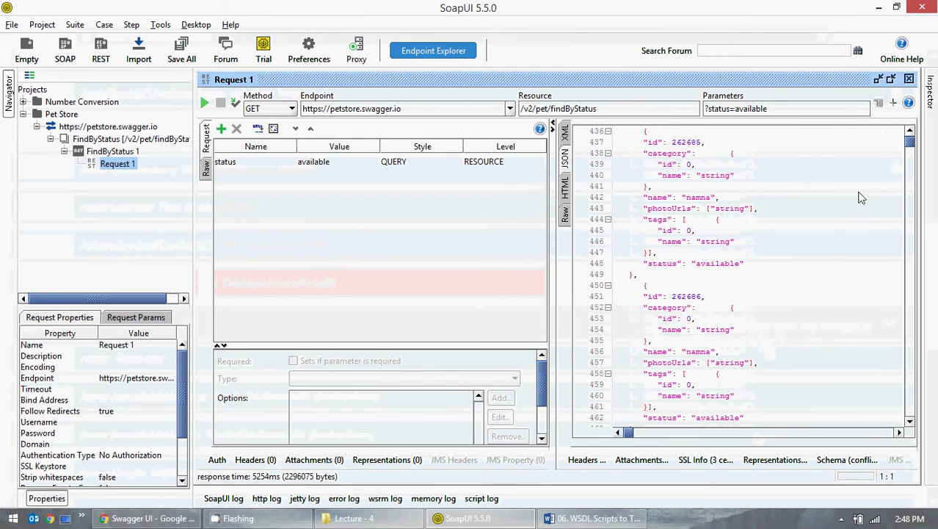
pyautogui.moveTo(910, 142); pyautogui.dragTo(909, 418)
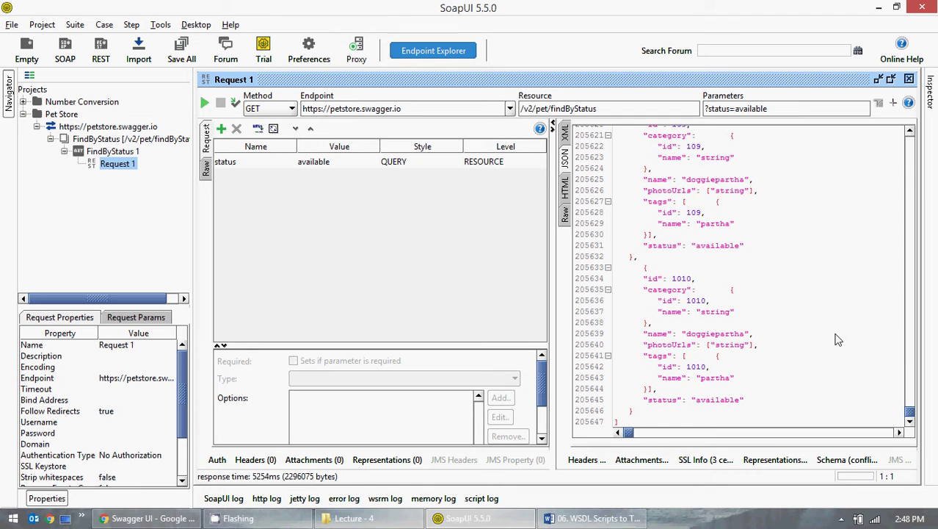
pyautogui.moveTo(912, 413); pyautogui.dragTo(922, 135)
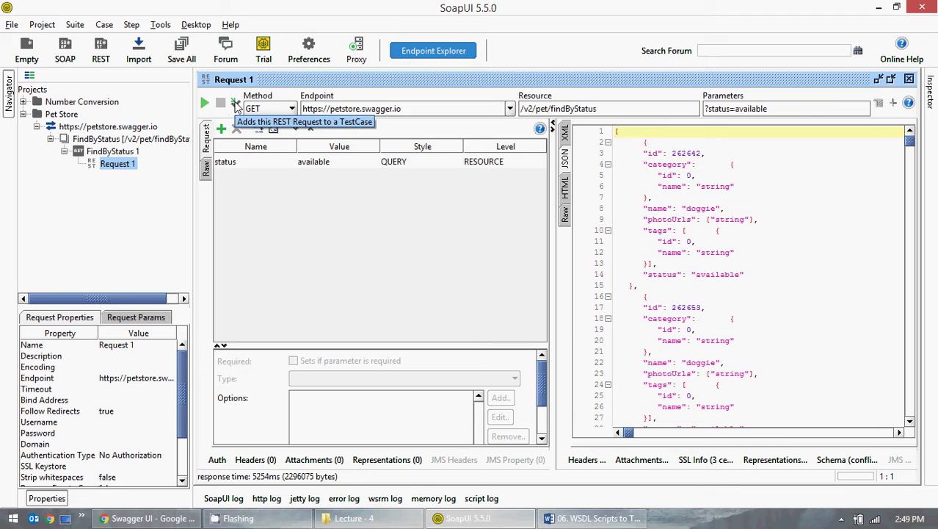
# - Collapse the FindByStatus 1 method, the FindByStatus resource and the petstore.swagger.io service in the project tree
pyautogui.click(63, 152)
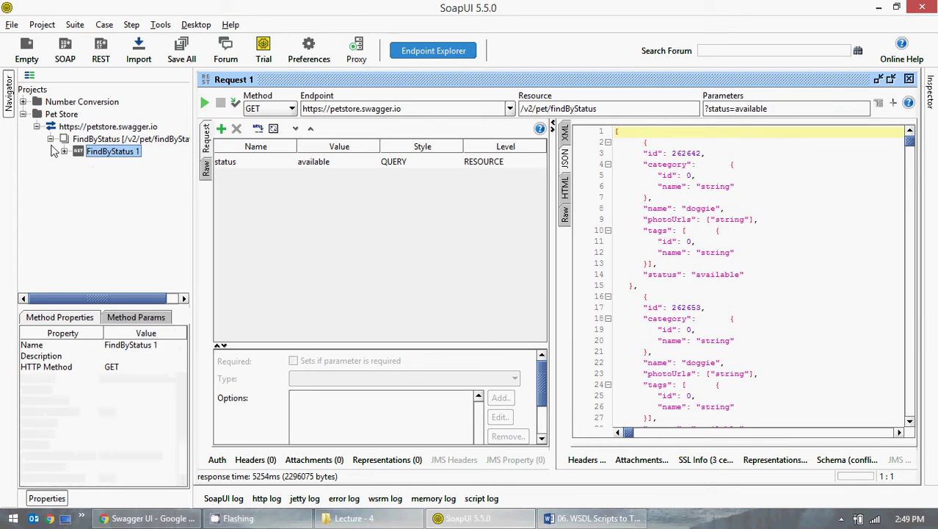
pyautogui.click(51, 140)
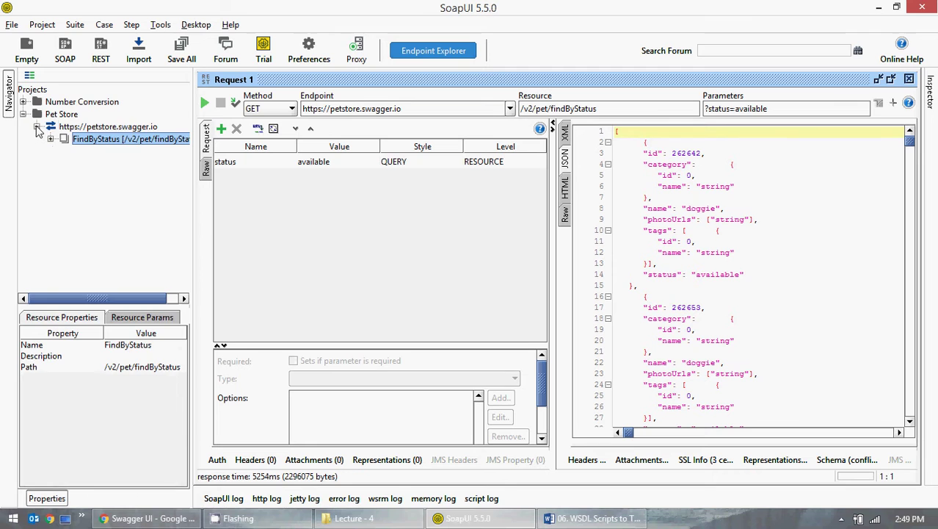
pyautogui.click(37, 127)
# - Start adding Request 1 to a test case and create a new test suite named "TestSuite Pet Store" for it
pyautogui.click(236, 104)
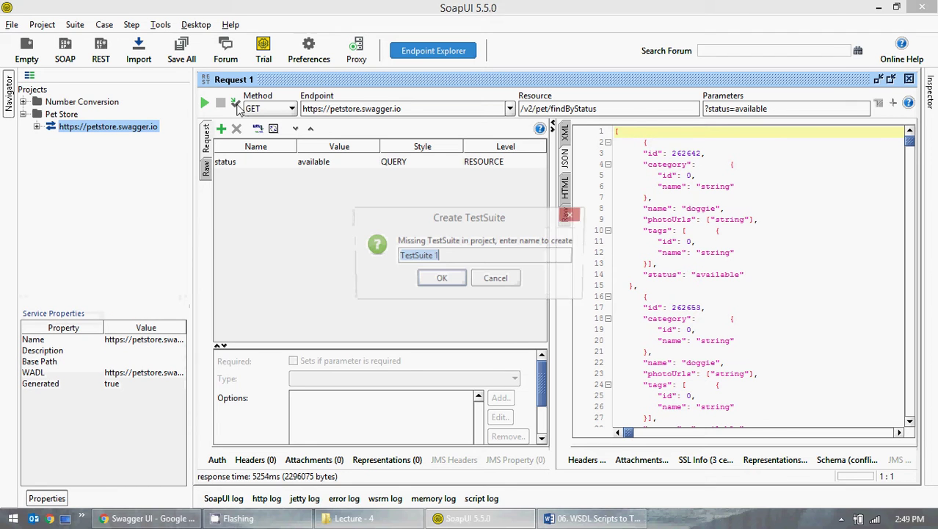
pyautogui.click(450, 253)
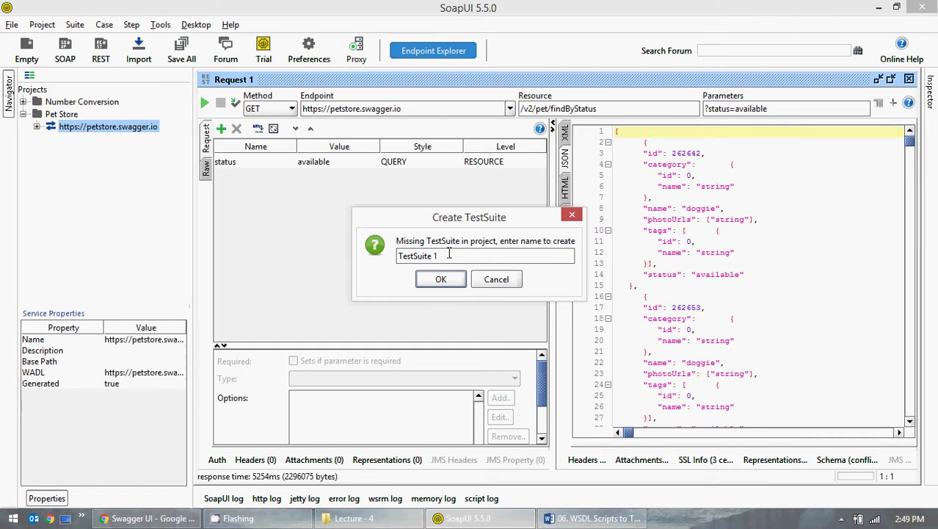
pyautogui.moveTo(450, 254); pyautogui.dragTo(433, 254)
pyautogui.write('Pet Store')
pyautogui.click(441, 280)
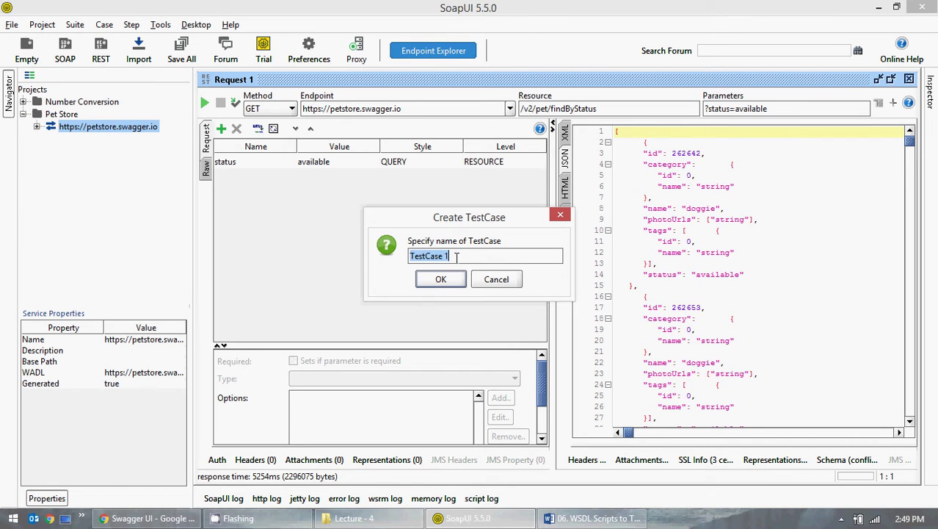
# - Name the new test case "Pet Store" and add the request to it as "FindByStatus 1 - Request 1" with the default options
pyautogui.moveTo(454, 255); pyautogui.dragTo(389, 253)
pyautogui.write('Pet')
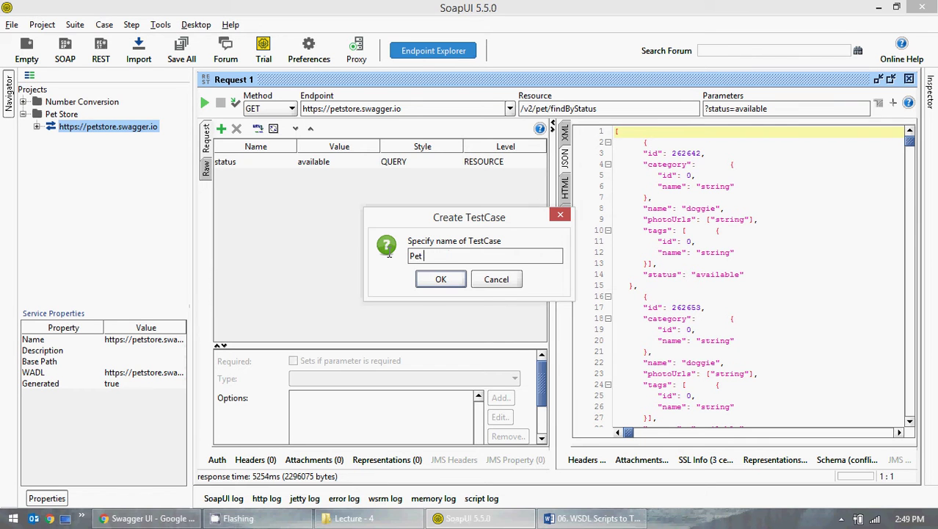
pyautogui.write(' Store')
pyautogui.click(447, 280)
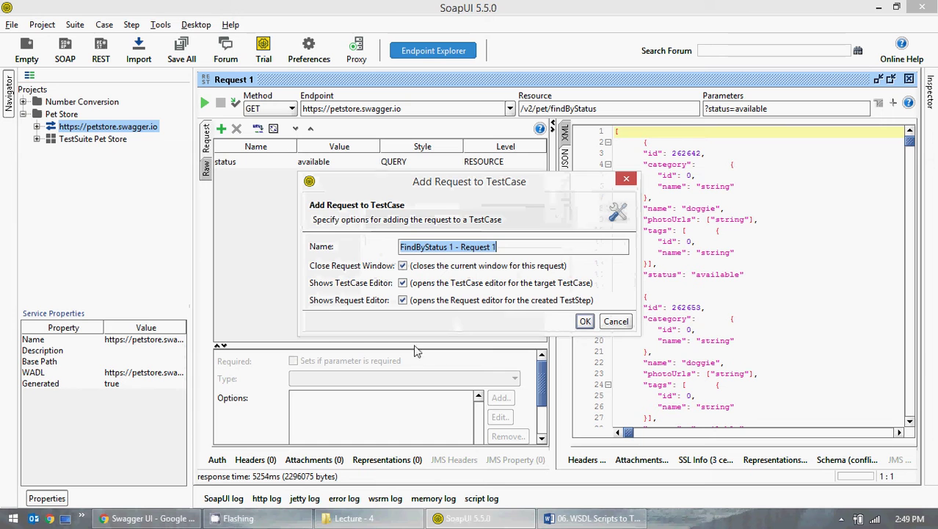
pyautogui.click(585, 321)
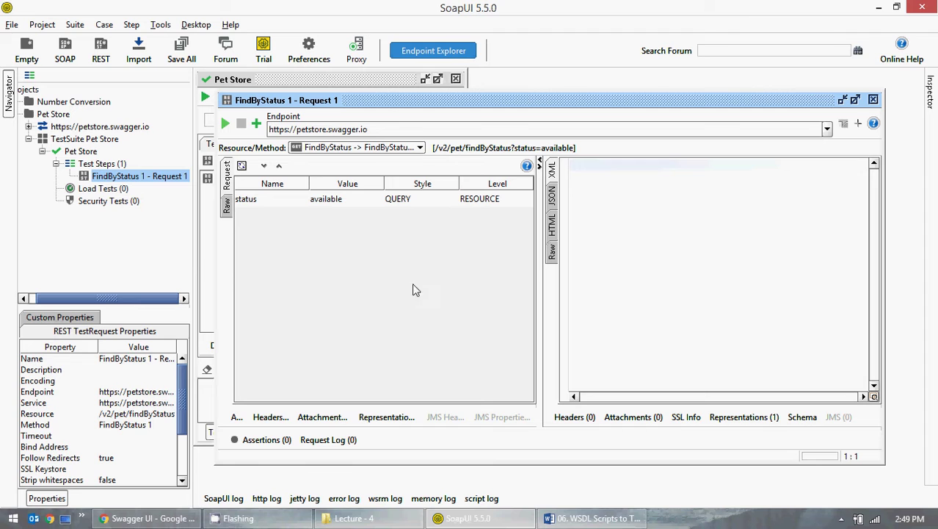
# - Collapse TestSuite Pet Store and look through the petstore.swagger.io service down to its FindByStatus 1 method, leaving the service collapsed
pyautogui.click(29, 139)
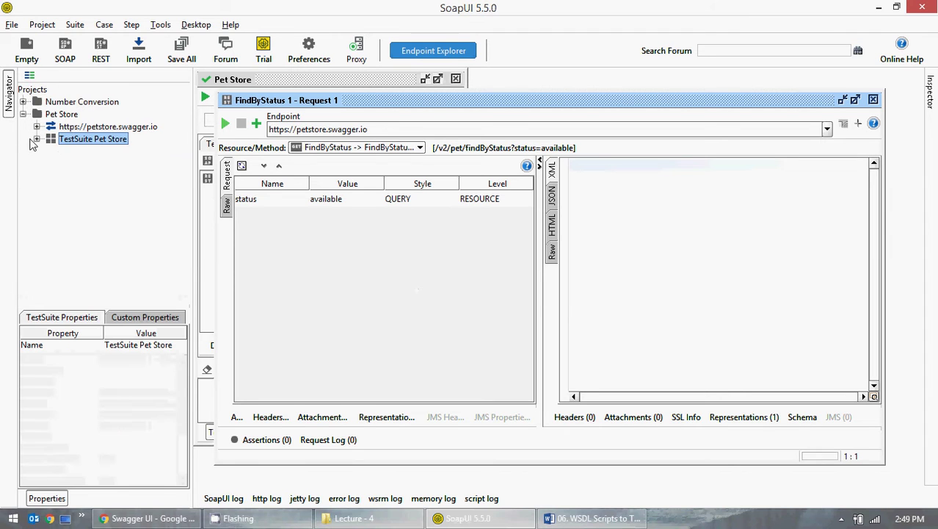
pyautogui.click(36, 126)
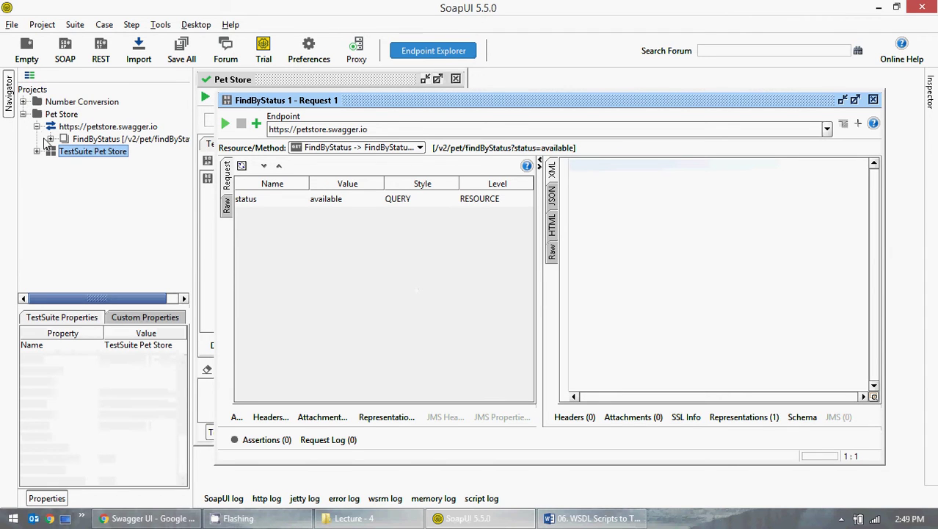
pyautogui.click(50, 139)
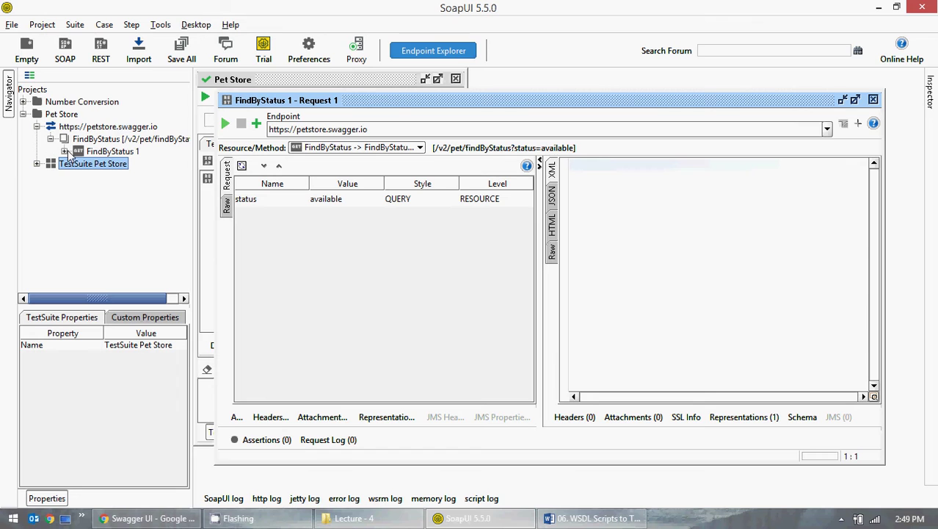
pyautogui.click(65, 151)
pyautogui.click(64, 152)
pyautogui.click(50, 139)
pyautogui.click(37, 127)
# - Expand TestSuite Pet Store and examine its Pet Store test case with the test steps, load tests and security tests
pyautogui.click(36, 139)
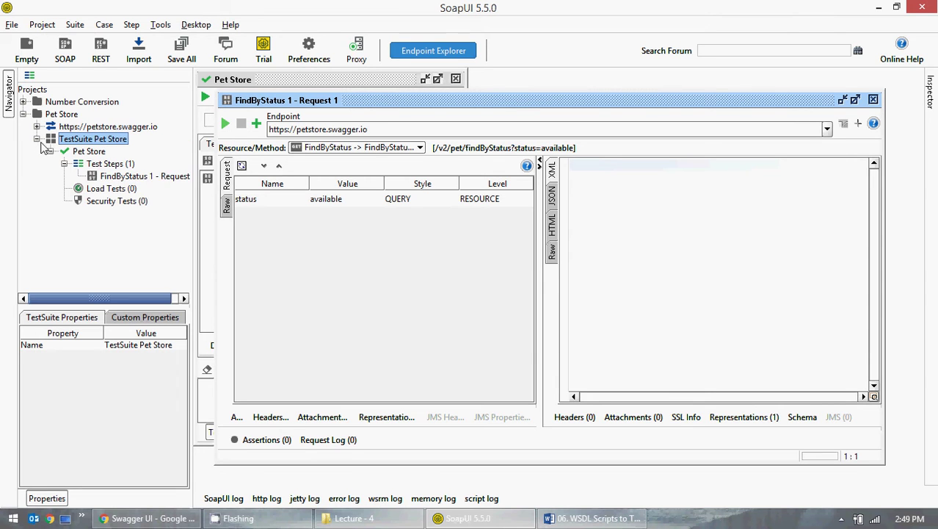
pyautogui.click(50, 151)
pyautogui.click(50, 151)
pyautogui.click(49, 152)
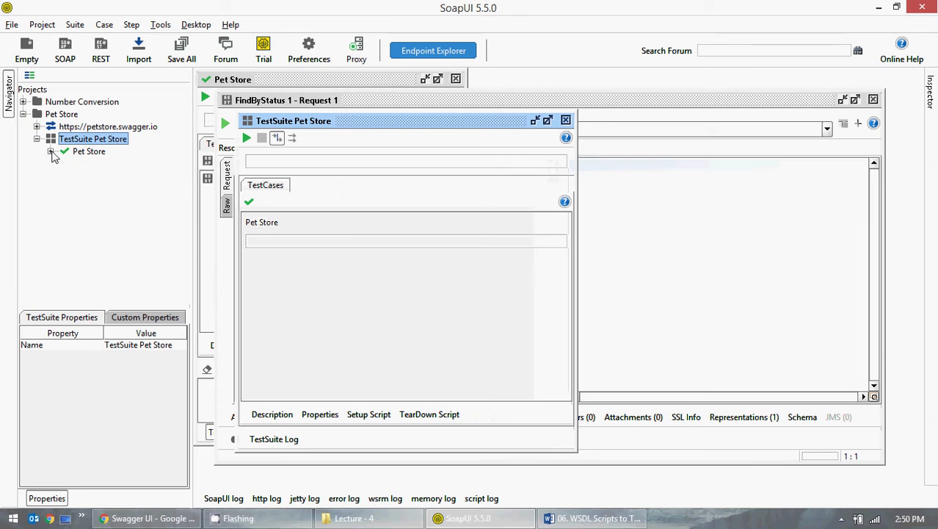
pyautogui.click(87, 151)
# - Close the TestSuite Pet Store, FindByStatus 1 - Request 1 and Pet Store test case editors
pyautogui.click(566, 121)
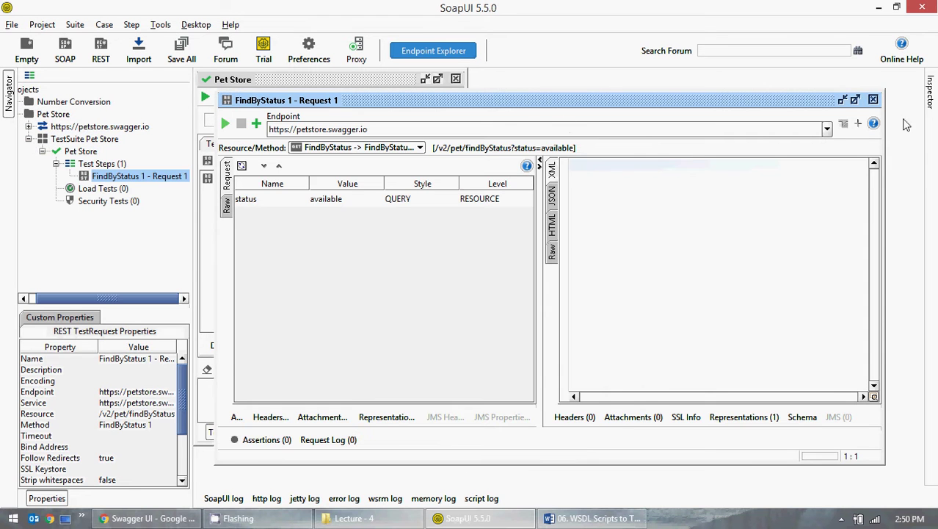
pyautogui.click(873, 99)
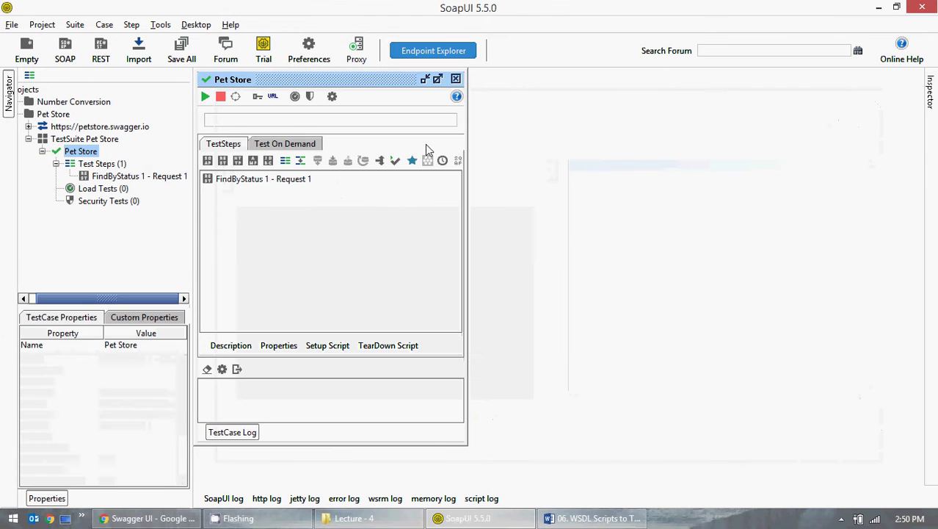
pyautogui.click(438, 79)
pyautogui.click(916, 78)
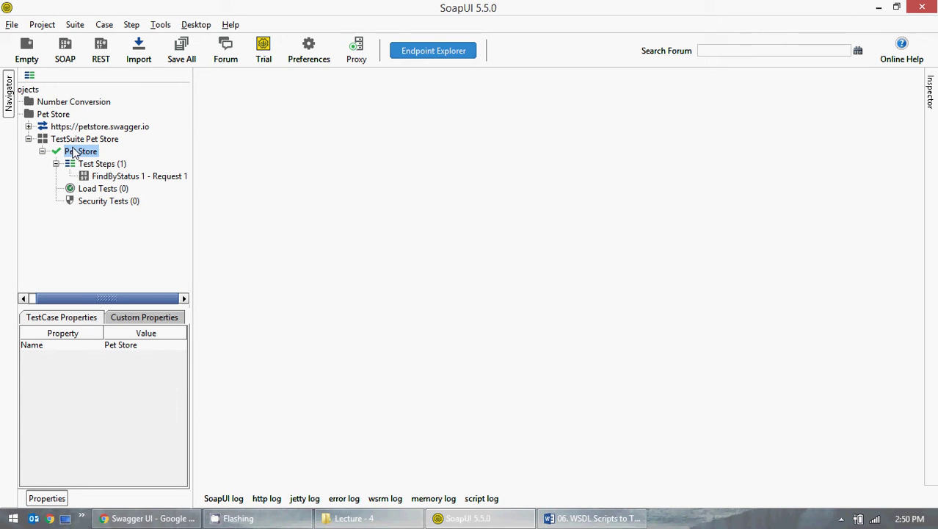
# - Open the Pet Store test case of TestSuite Pet Store in a maximized editor and run it
pyautogui.click(42, 150)
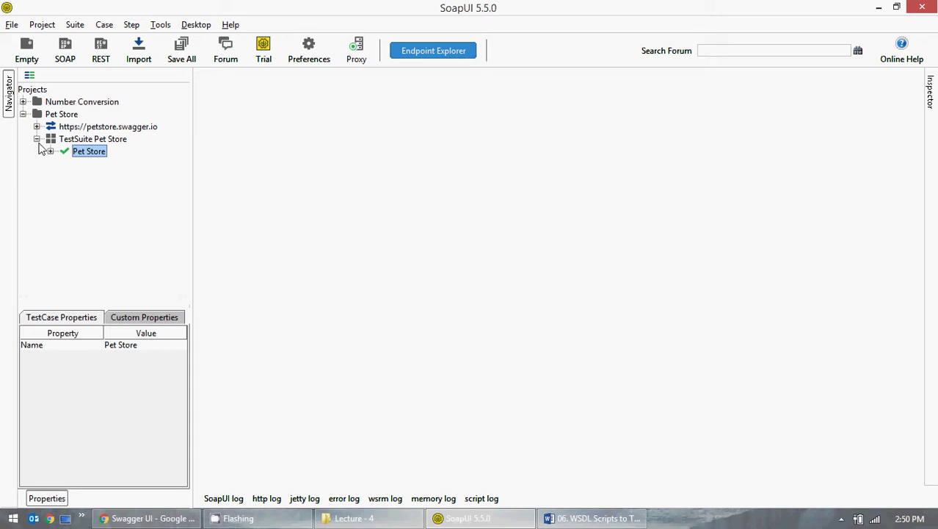
pyautogui.click(37, 139)
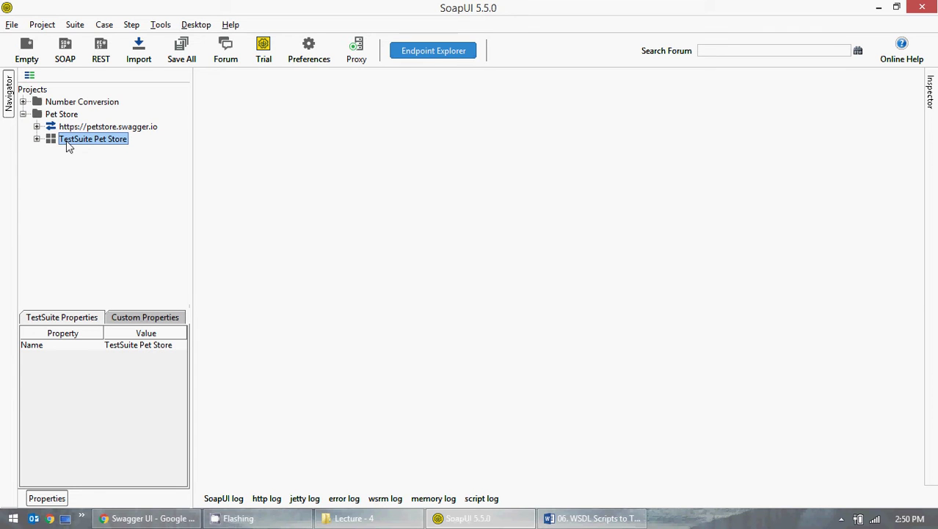
pyautogui.click(37, 139)
pyautogui.doubleClick(99, 152)
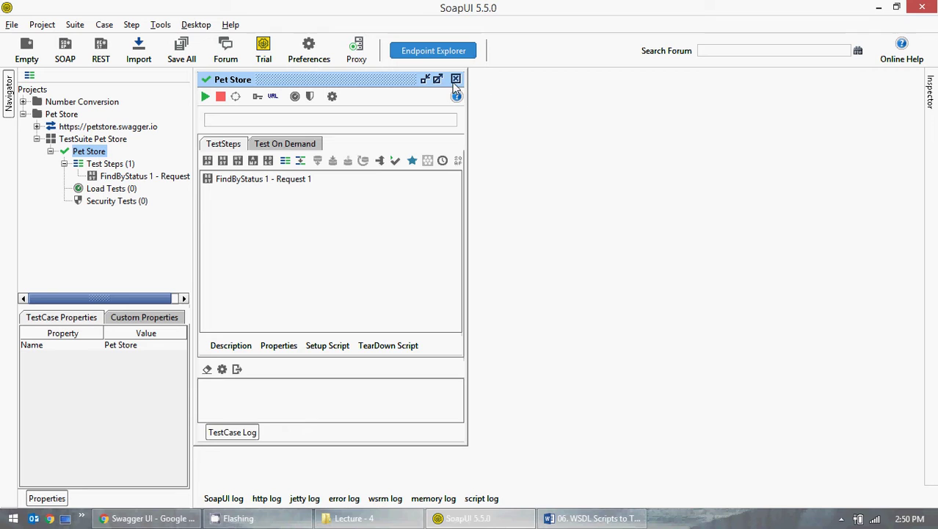
pyautogui.click(438, 79)
pyautogui.click(205, 97)
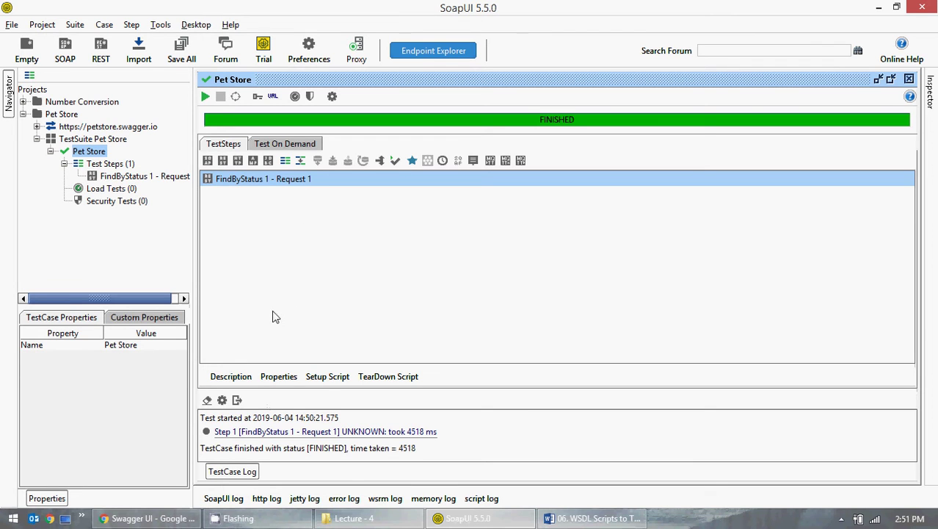
# - Look through the test case's Test On Demand, Properties, Setup Script, TearDown Script and Description sections, then close its editor
pyautogui.click(295, 145)
pyautogui.click(232, 145)
pyautogui.click(251, 383)
pyautogui.click(274, 382)
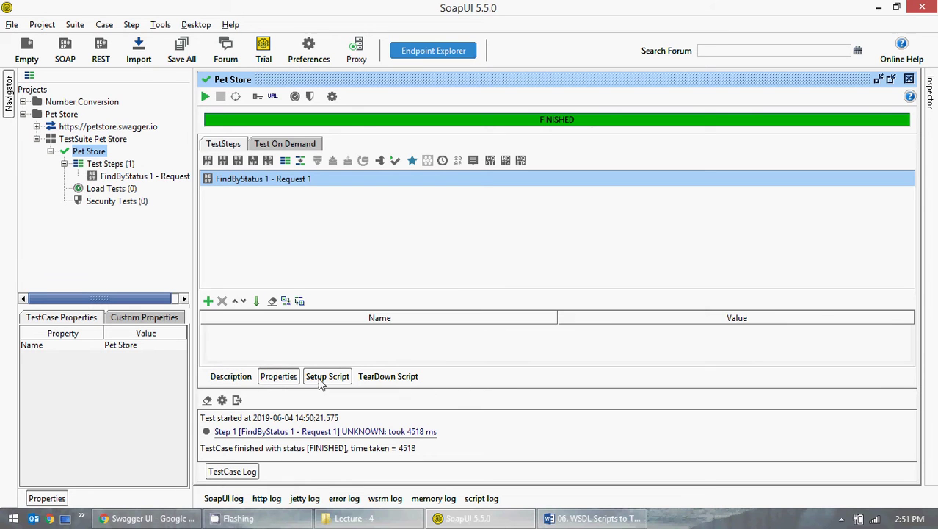
pyautogui.click(323, 382)
pyautogui.click(396, 382)
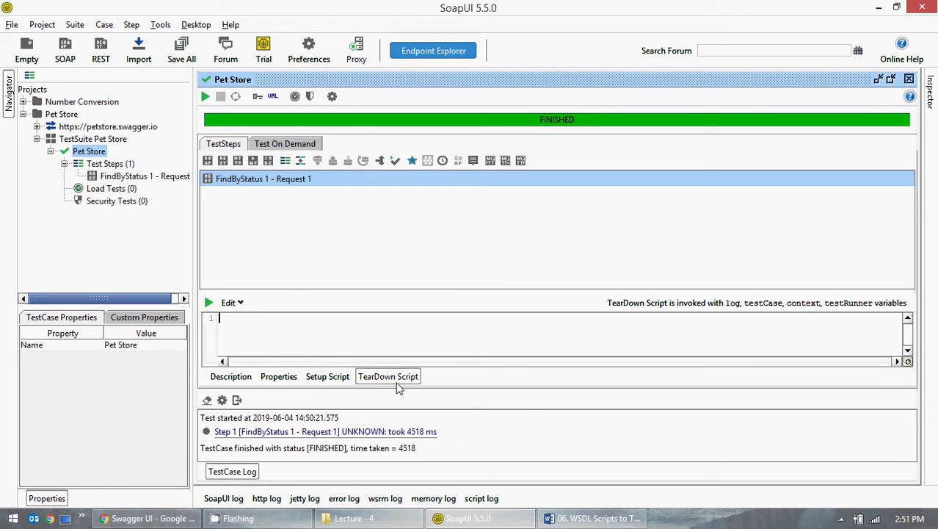
pyautogui.click(233, 379)
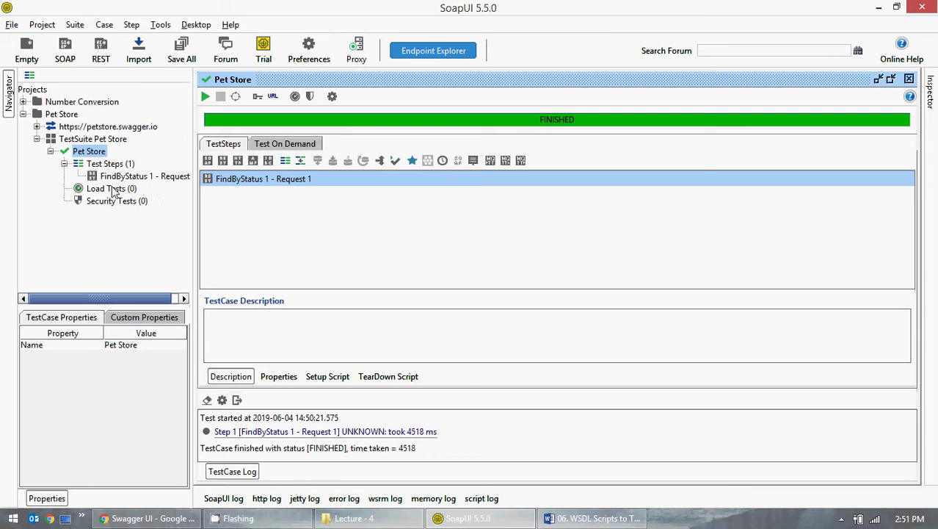
pyautogui.click(909, 79)
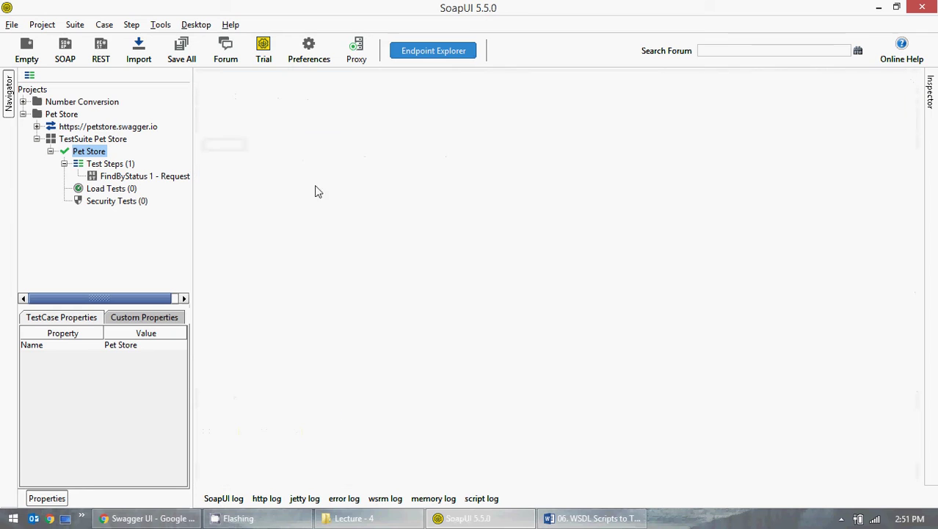
# - Open the FindByStatus 1 - Request 1 test step, show its response as JSON, widen the request pane and maximize the editor
pyautogui.doubleClick(141, 178)
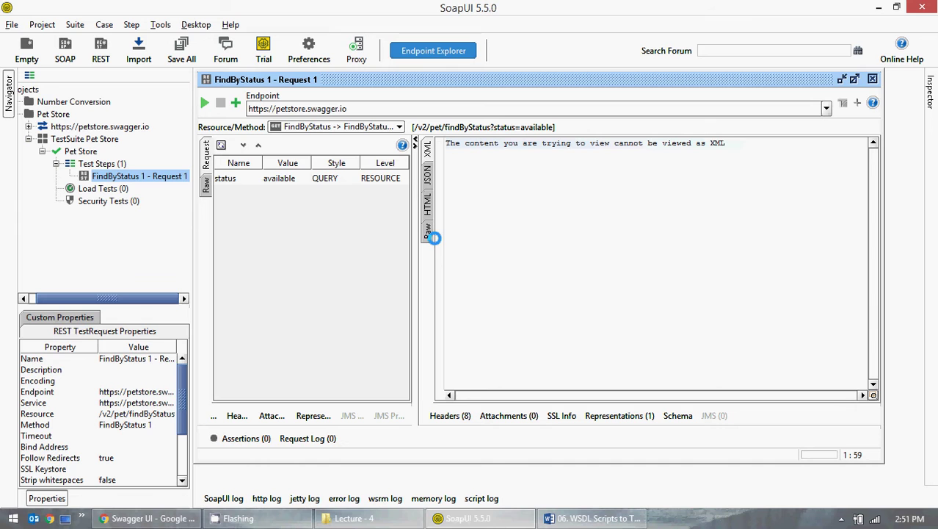
pyautogui.click(429, 185)
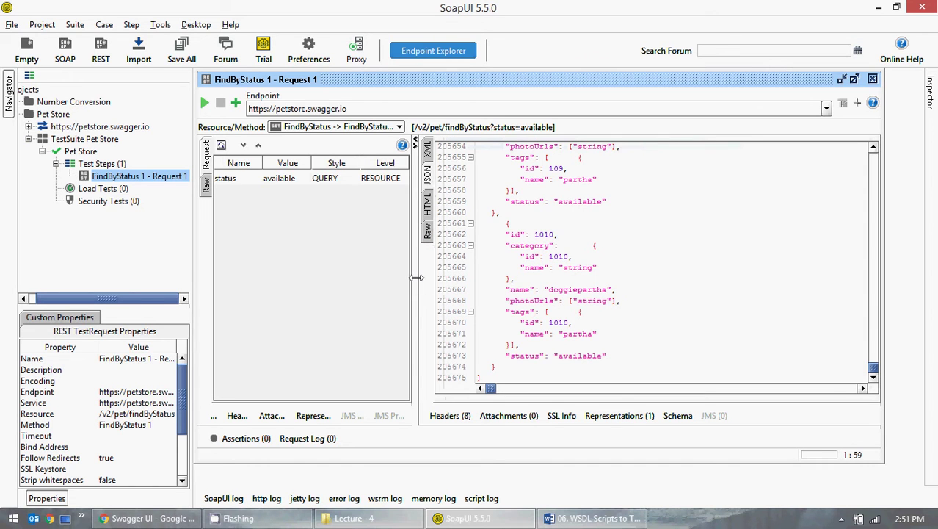
pyautogui.moveTo(416, 278); pyautogui.dragTo(465, 278)
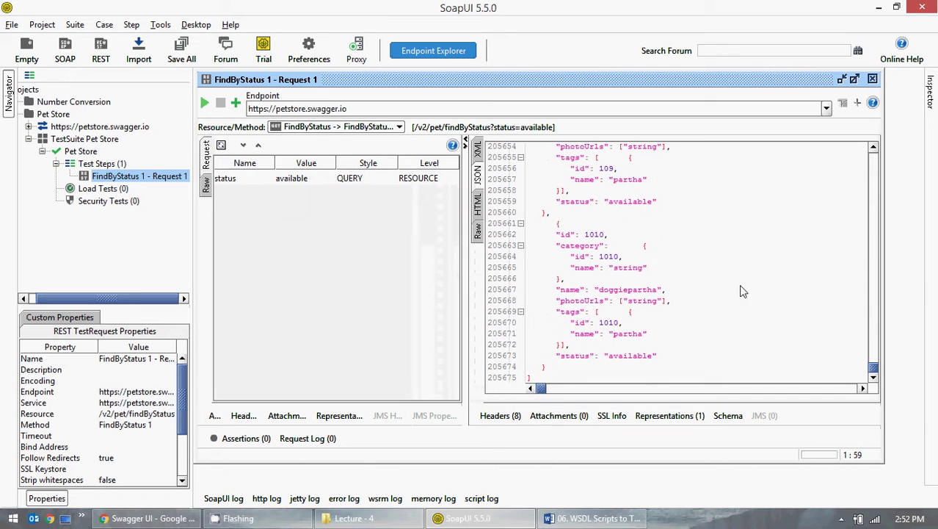
pyautogui.click(855, 79)
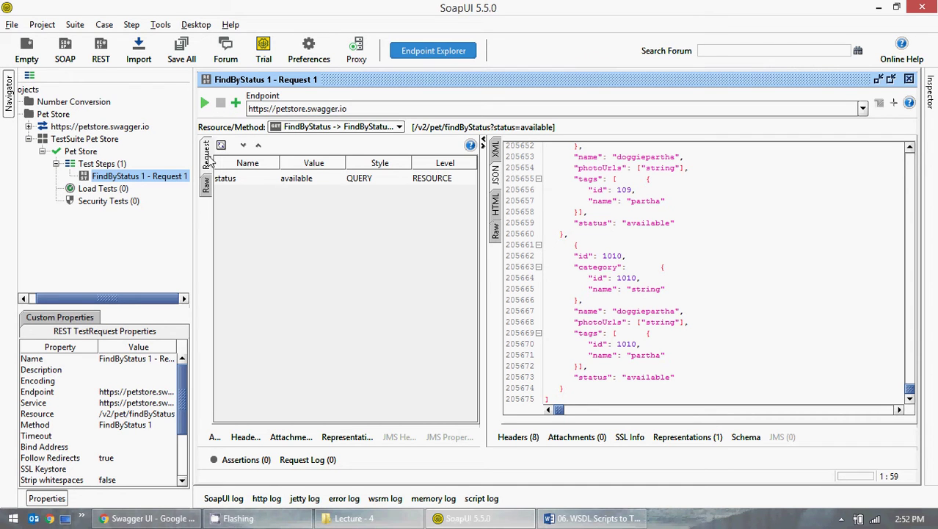
# - Examine the raw request and read the JSON response from its beginning, highlighting the pet name "doggie" in the second record
pyautogui.click(207, 184)
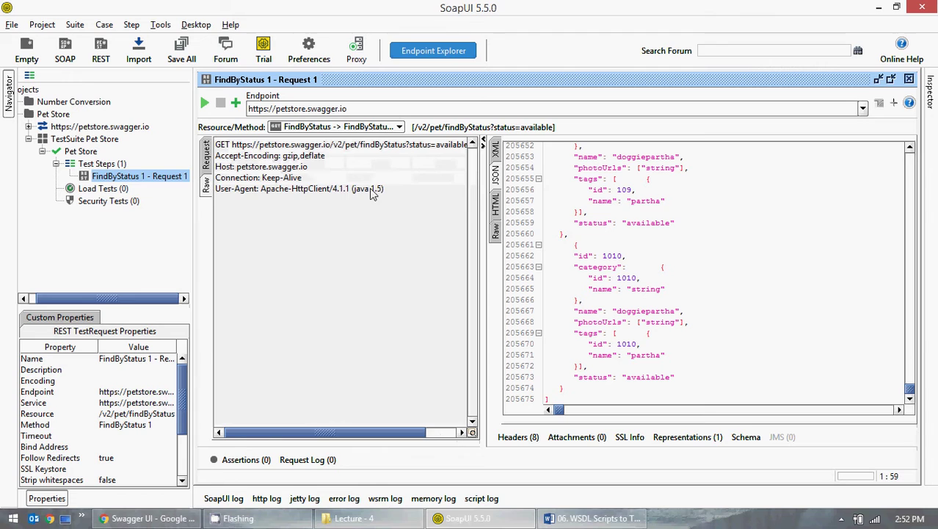
pyautogui.click(210, 163)
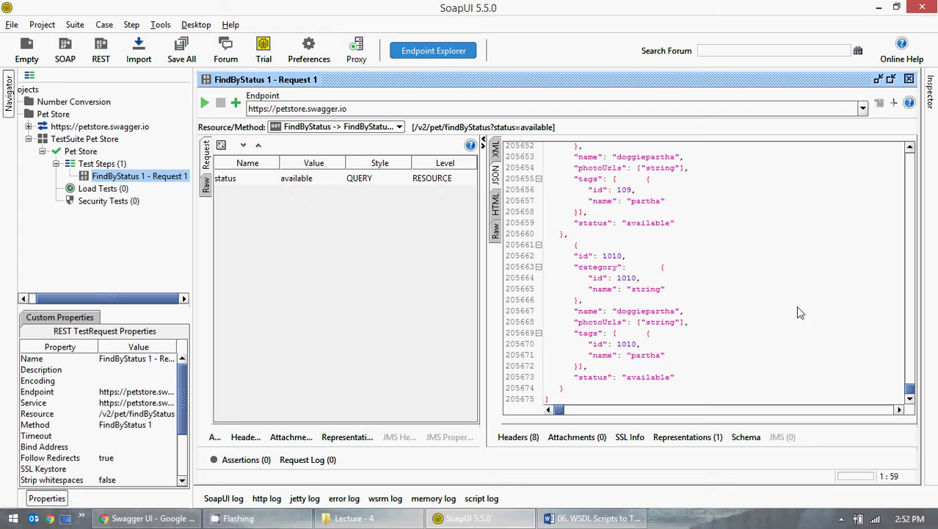
pyautogui.moveTo(910, 387); pyautogui.dragTo(911, 154)
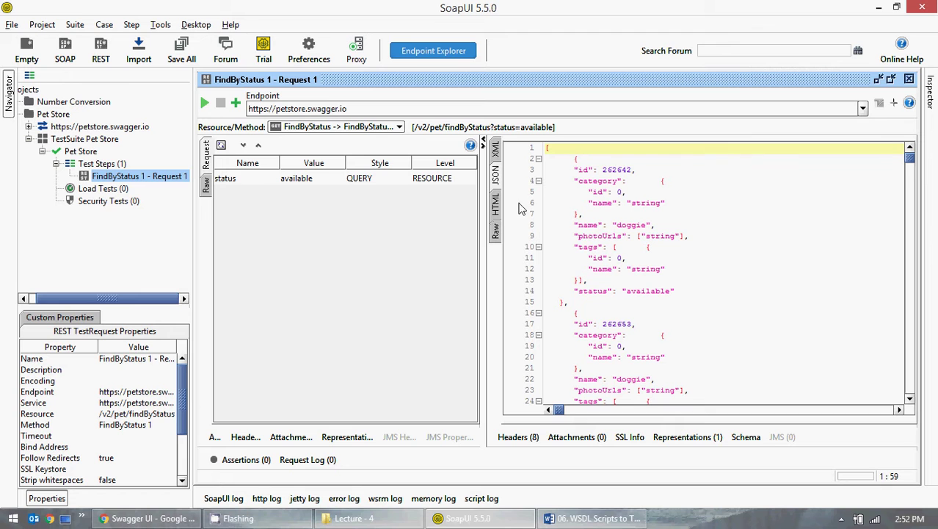
pyautogui.scroll(-13, 730, 291)
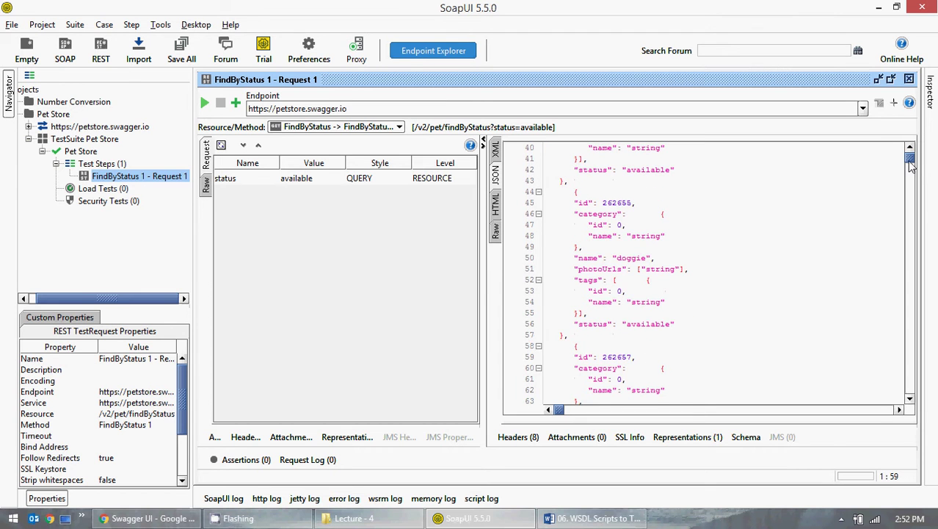
pyautogui.moveTo(910, 159)
pyautogui.mouseDown()
pyautogui.moveTo(908, 300)
pyautogui.moveTo(911, 150)
pyautogui.mouseUp()
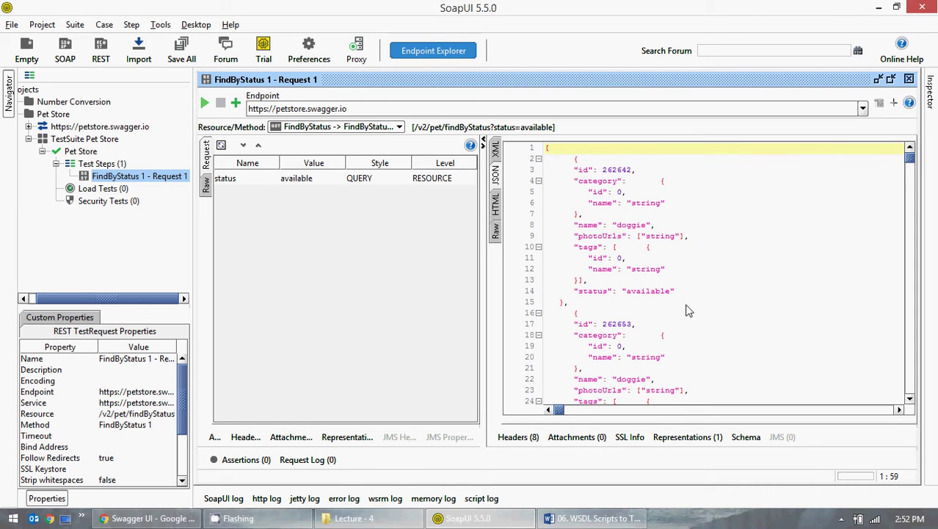
pyautogui.scroll(-5, 686, 314)
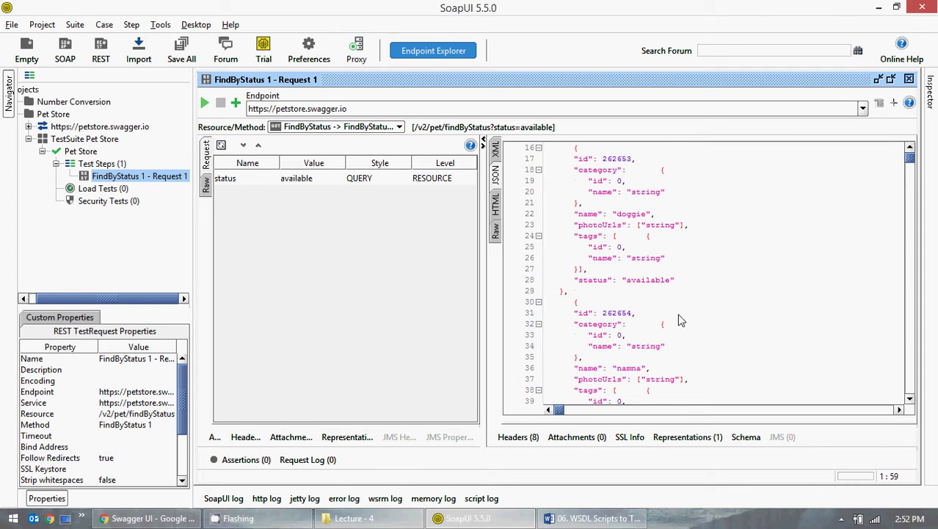
pyautogui.click(628, 222)
pyautogui.moveTo(618, 221); pyautogui.dragTo(648, 220)
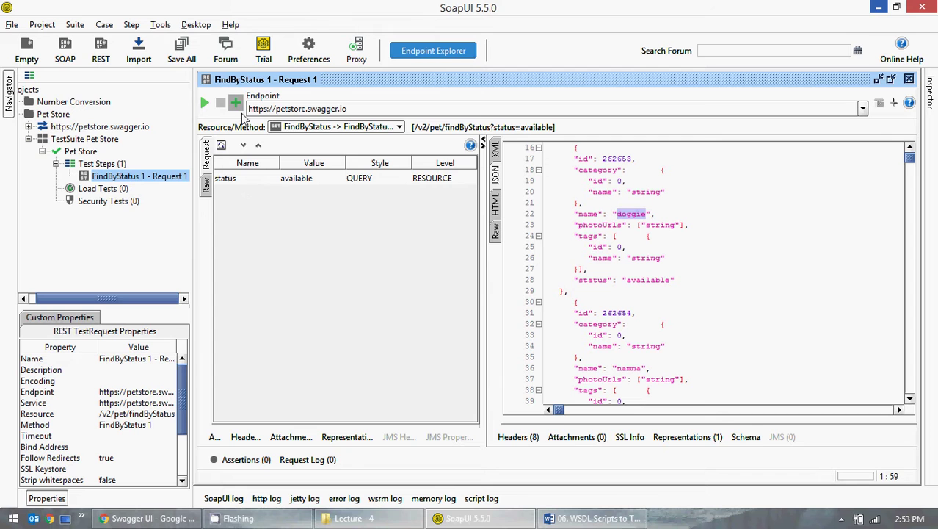
pyautogui.click(879, 6)
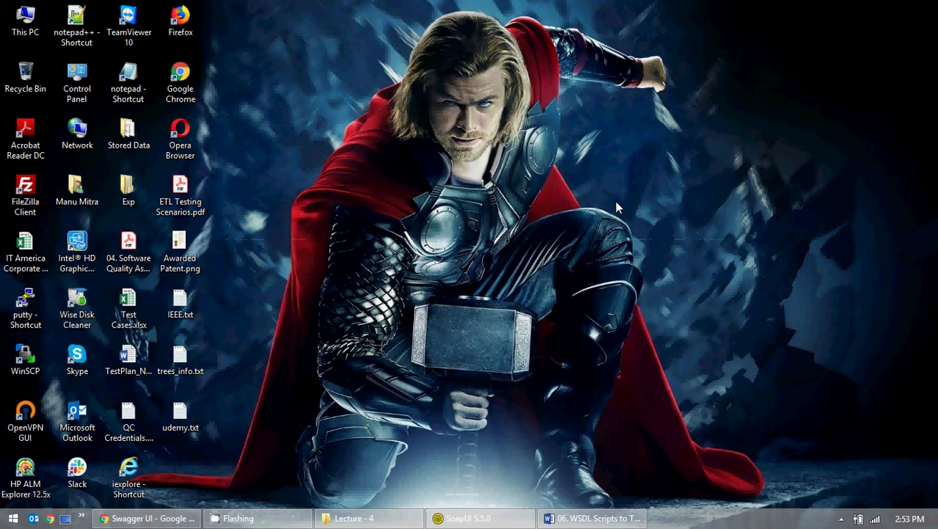
pyautogui.rightClick(610, 193)
pyautogui.click(645, 234)
pyautogui.click(459, 518)
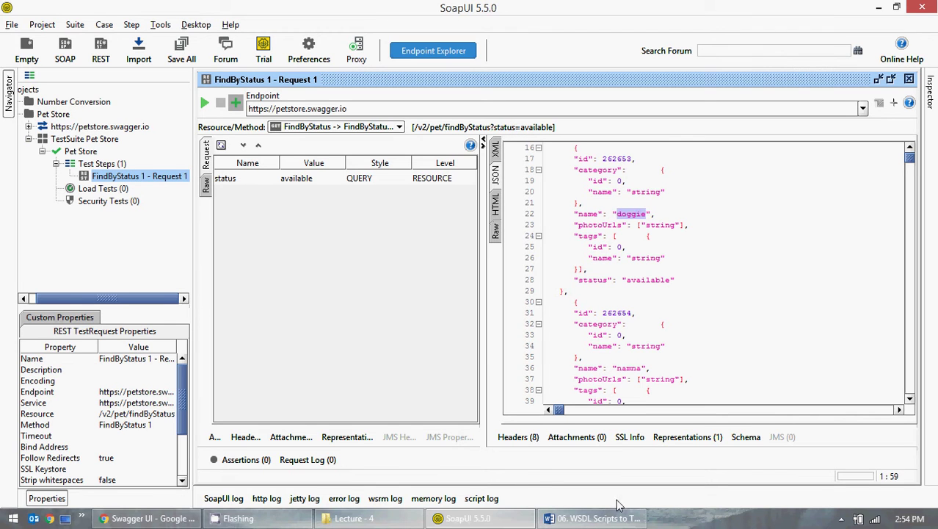
# - Open Task Manager and examine the CPU performance graph and the list of running processes
pyautogui.rightClick(677, 518)
pyautogui.click(705, 472)
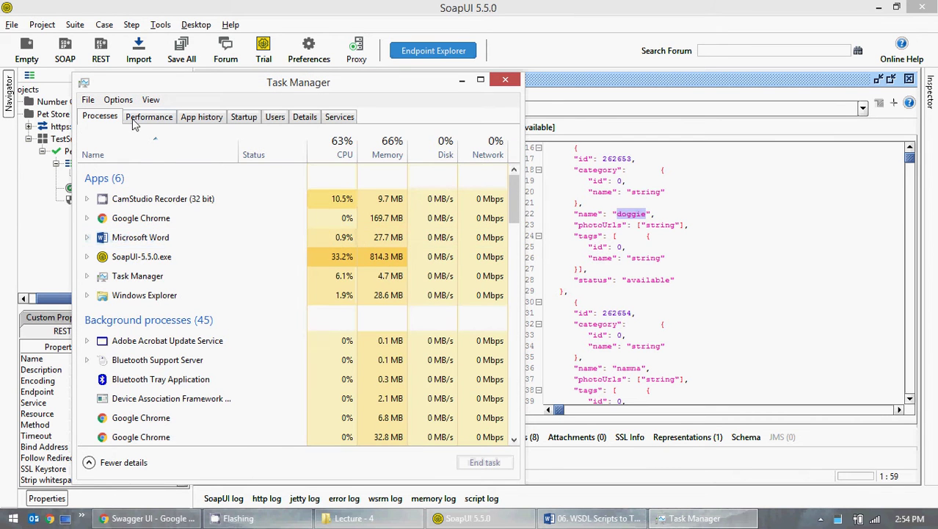
pyautogui.click(135, 119)
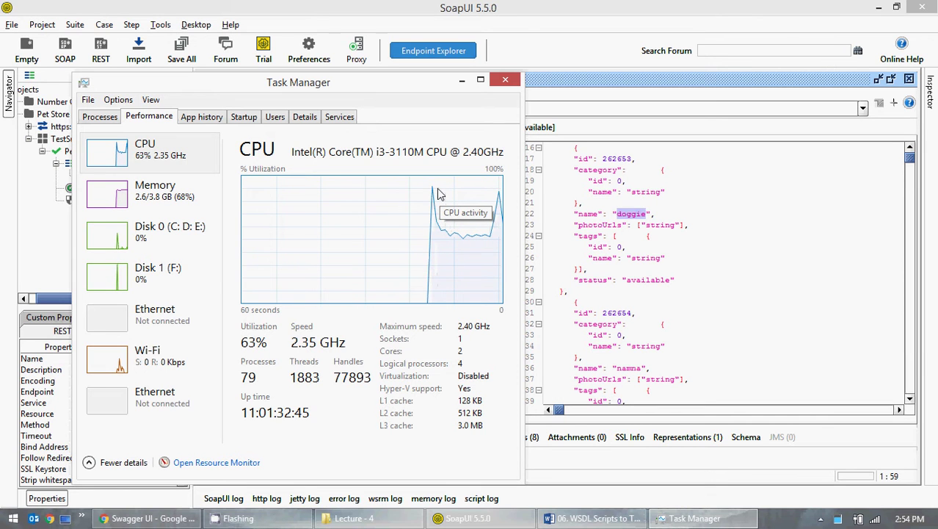
pyautogui.click(96, 118)
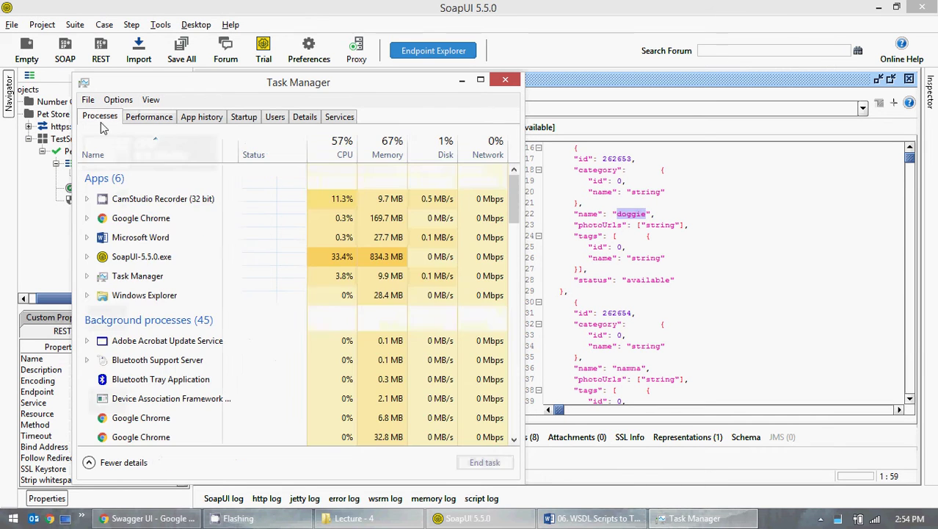
# - End the SoapUI-5.5.0.exe task and close Task Manager
pyautogui.click(157, 257)
pyautogui.click(484, 466)
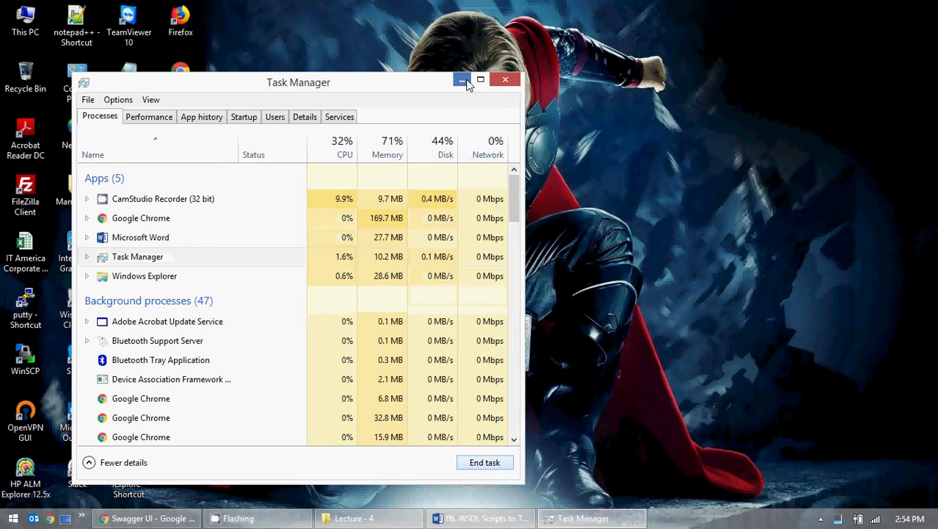
pyautogui.click(506, 80)
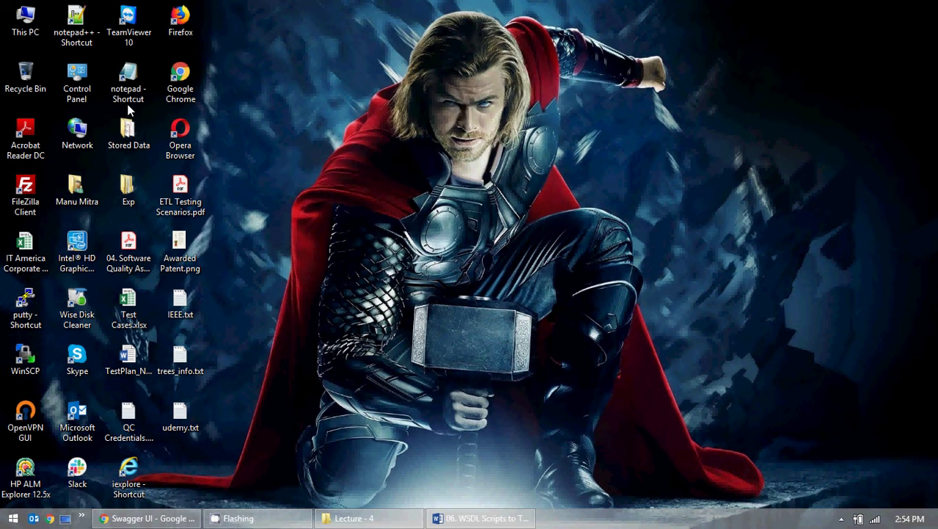
# - Open Local Disk (C:) in a new File Explorer window
pyautogui.click(353, 519)
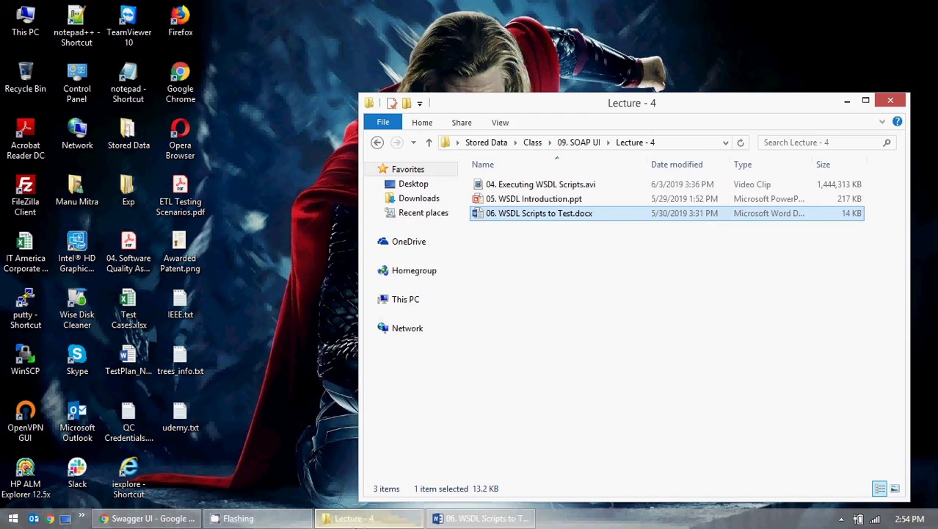
pyautogui.click(353, 518)
pyautogui.doubleClick(25, 22)
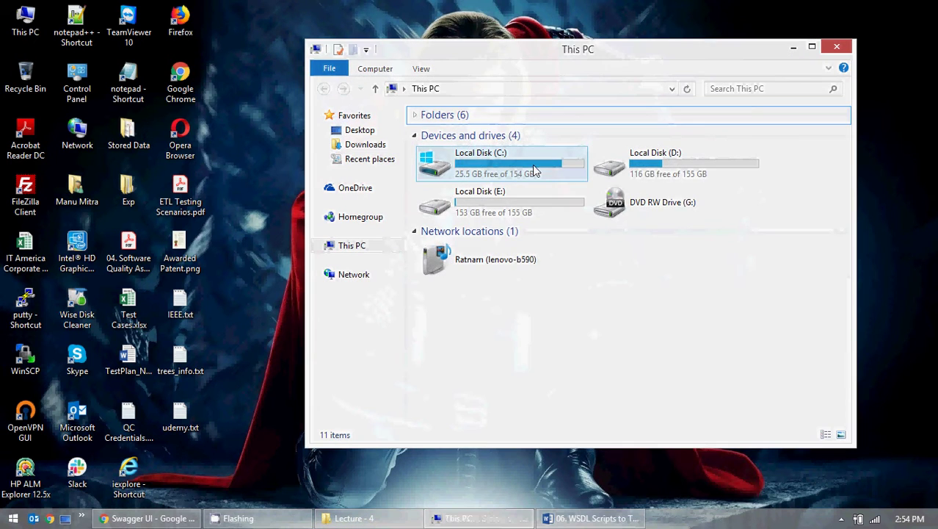
pyautogui.doubleClick(534, 170)
pyautogui.doubleClick(456, 247)
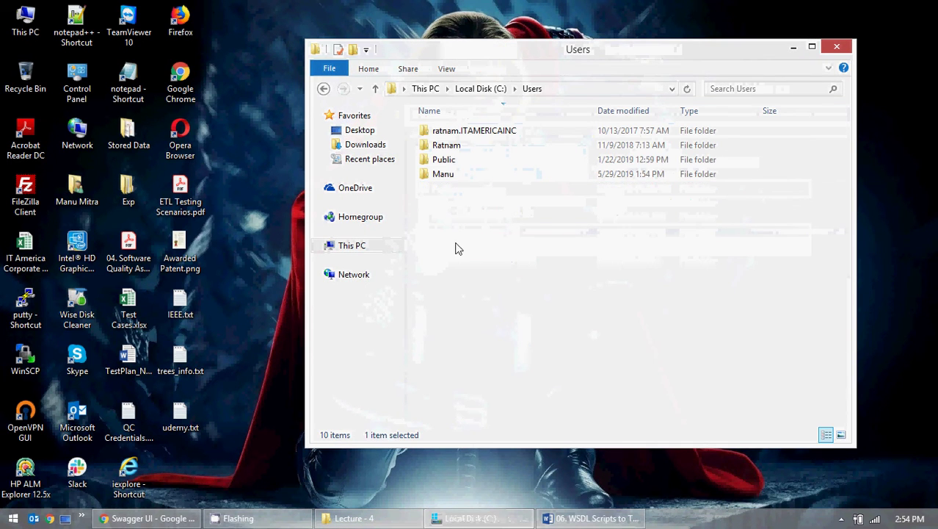
pyautogui.doubleClick(443, 174)
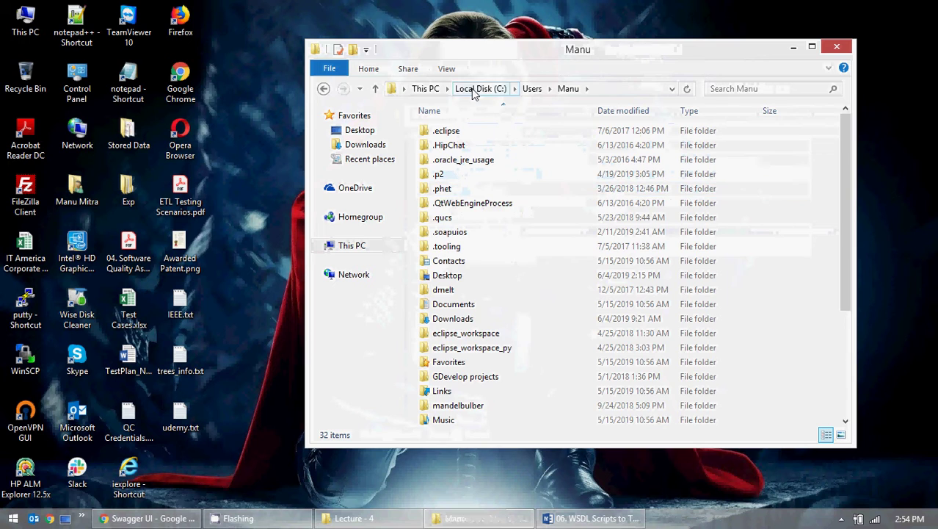
pyautogui.click(474, 90)
# - Launch SoapUI-5.5.0.exe from the bin folder under Softwares\SOAP UI\SoapUI-5.5.0 and close the File Explorer window
pyautogui.click(448, 234)
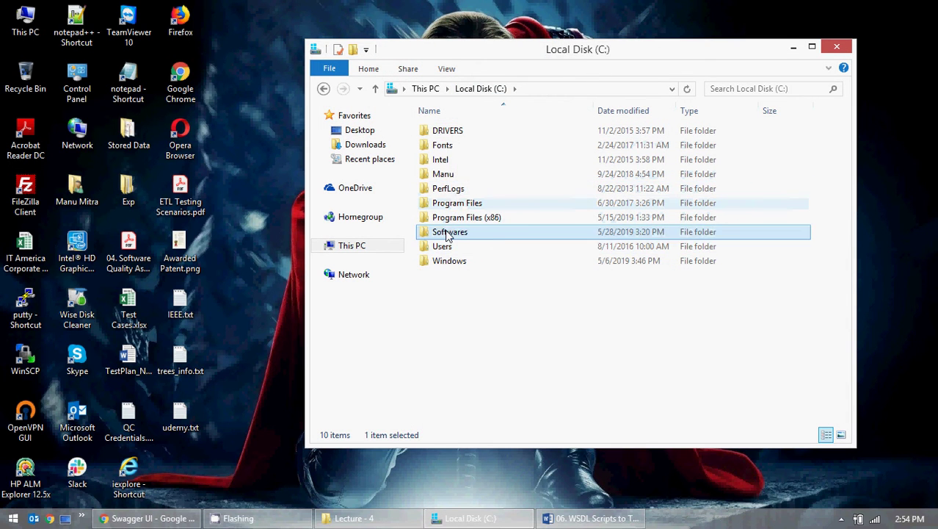
pyautogui.doubleClick(448, 234)
pyautogui.click(467, 236)
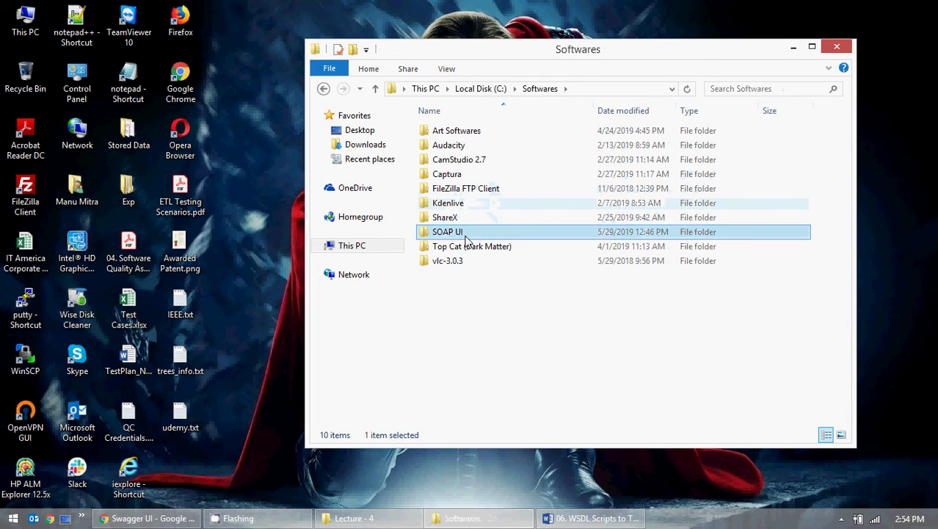
pyautogui.doubleClick(467, 233)
pyautogui.doubleClick(467, 150)
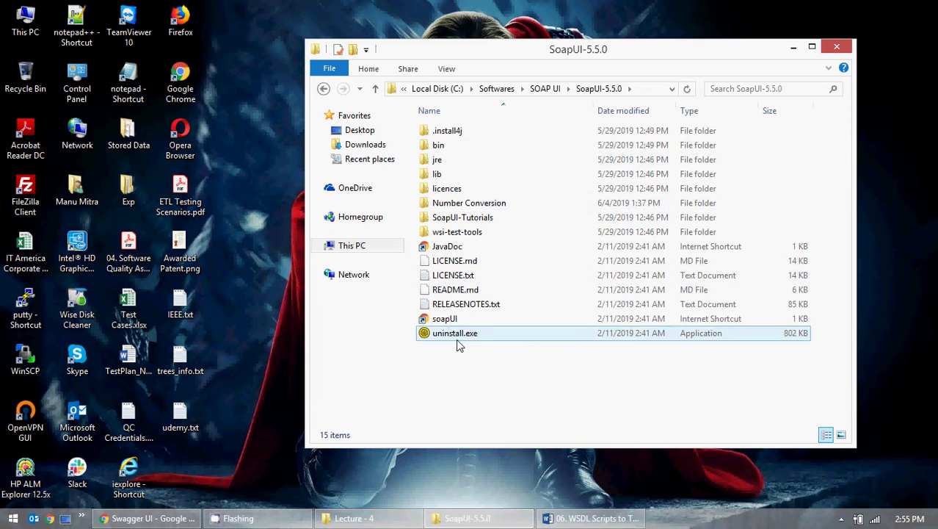
pyautogui.doubleClick(440, 146)
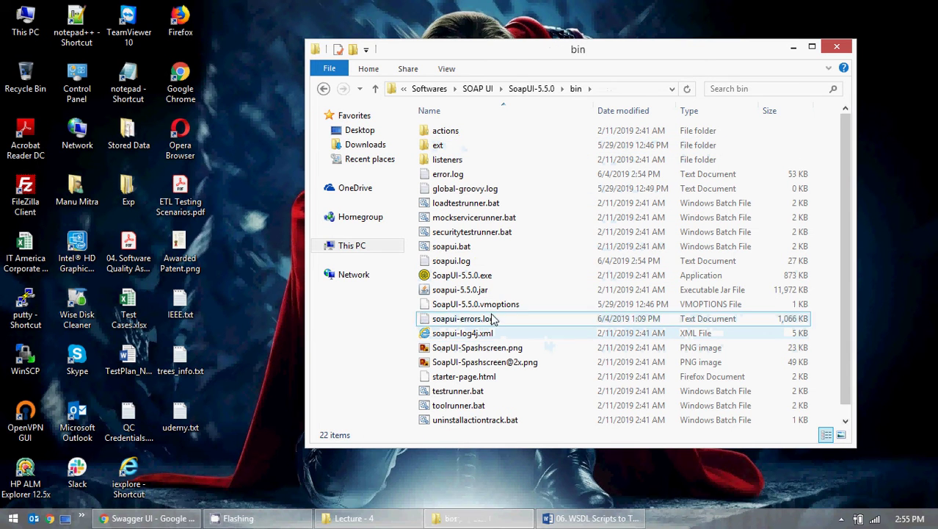
pyautogui.click(481, 276)
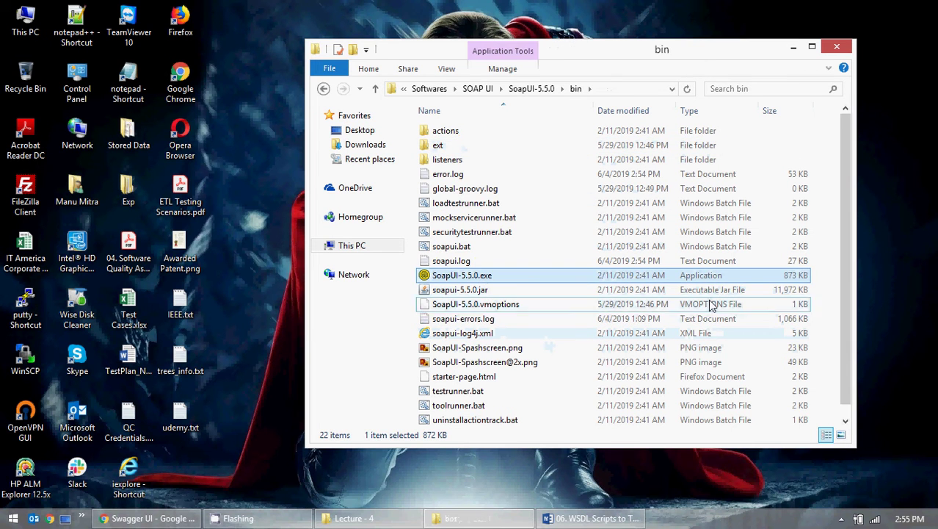
pyautogui.click(837, 48)
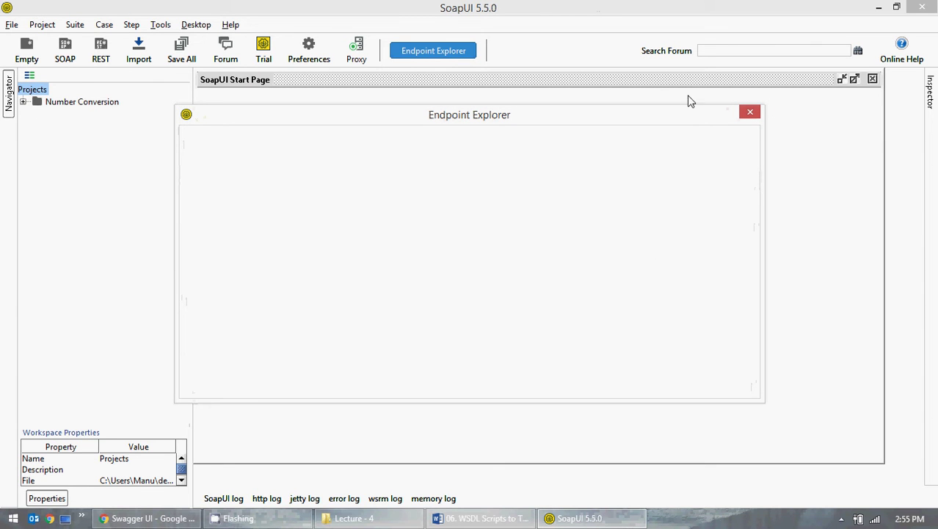
# - Dismiss the Endpoint Explorer window in SoapUI
pyautogui.click(750, 115)
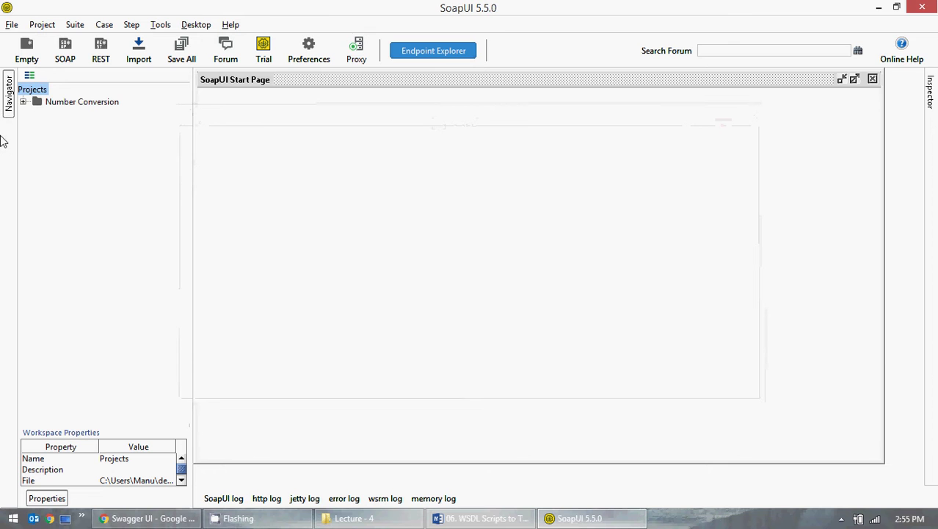
pyautogui.click(22, 102)
pyautogui.click(23, 102)
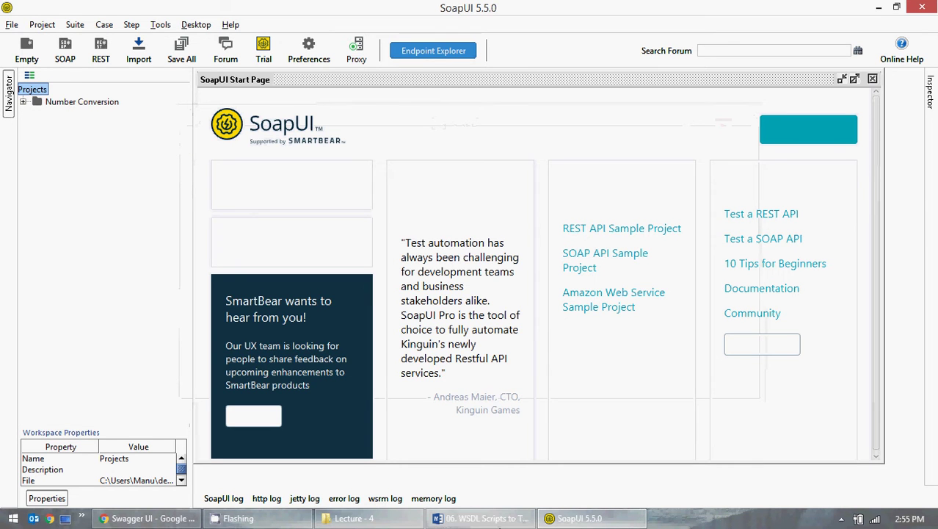
# - Switch to Word and close 06. WSDL Scripts to Test.docx without saving the changes
pyautogui.click(473, 521)
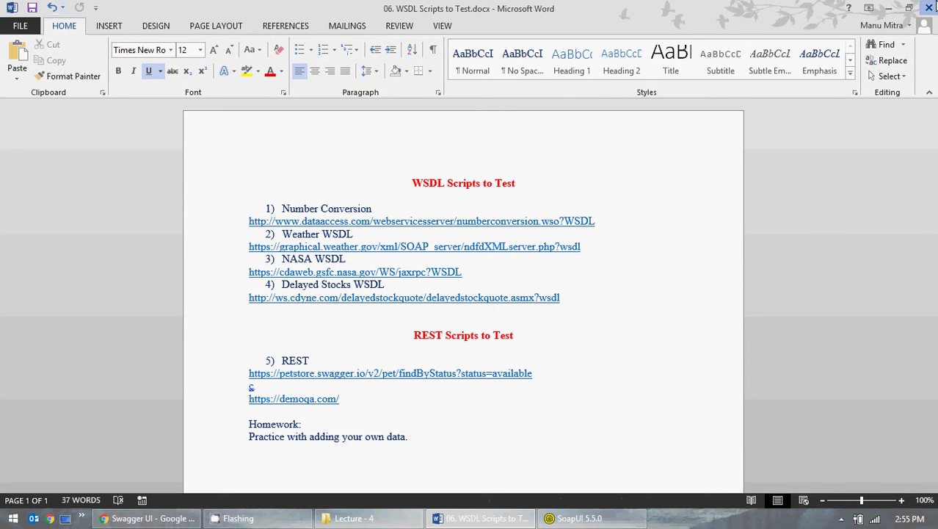
pyautogui.click(930, 7)
pyautogui.click(481, 286)
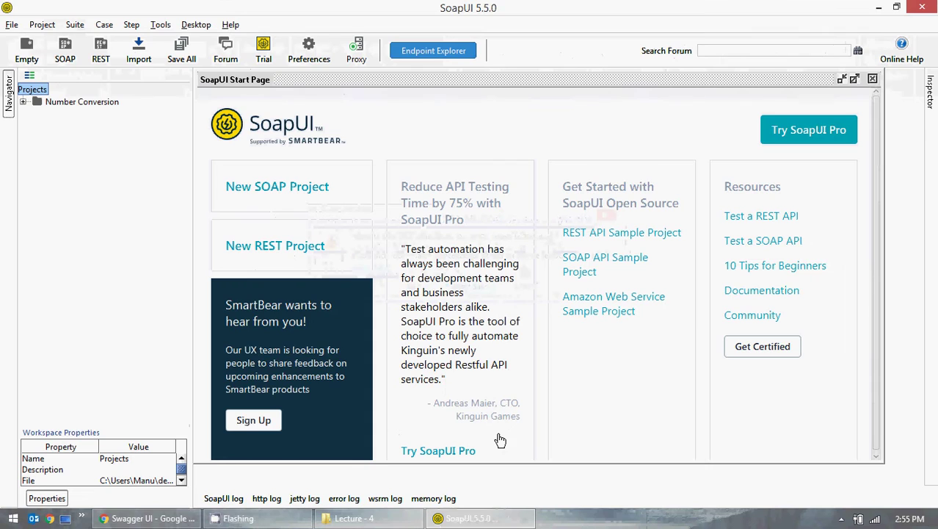
pyautogui.click(842, 519)
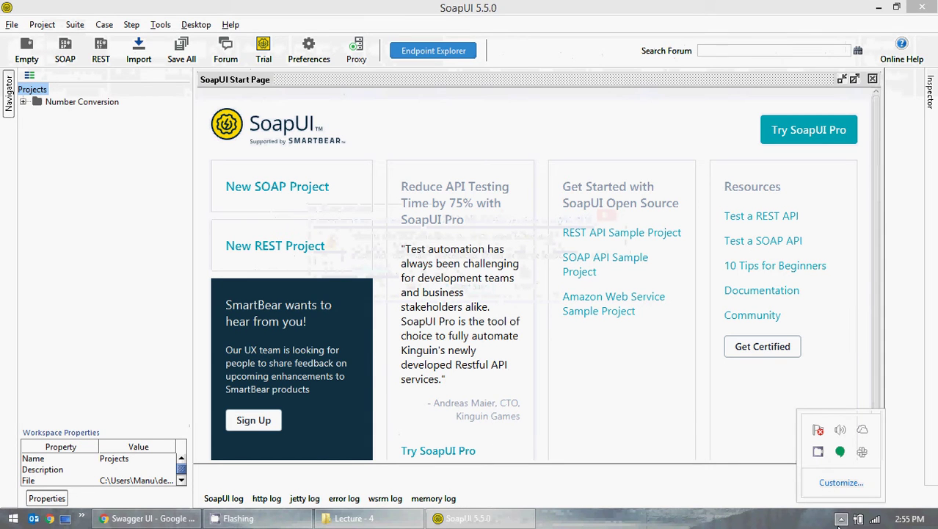
pyautogui.click(842, 518)
# - Reopen 06. WSDL Scripts to Test.docx from the Lecture - 4 folder and close the SoapUI Start Page
pyautogui.click(354, 519)
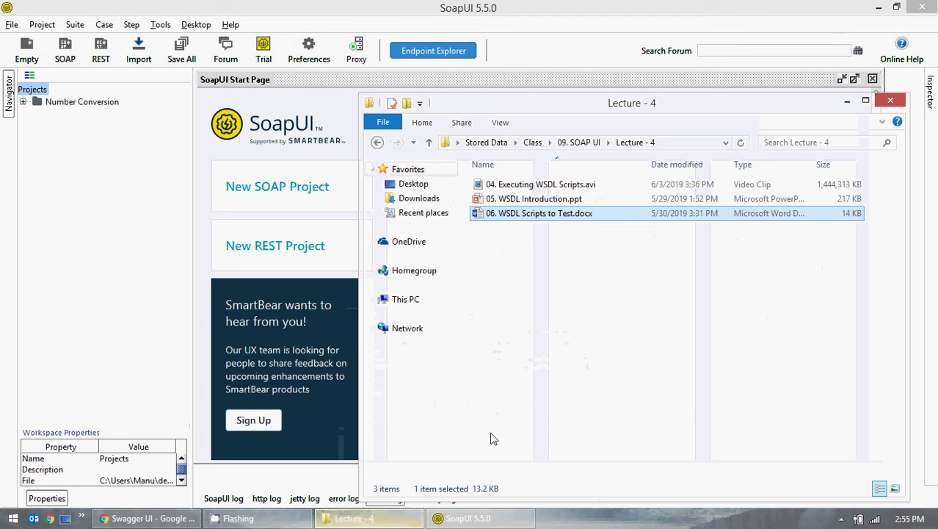
pyautogui.doubleClick(537, 214)
pyautogui.click(848, 101)
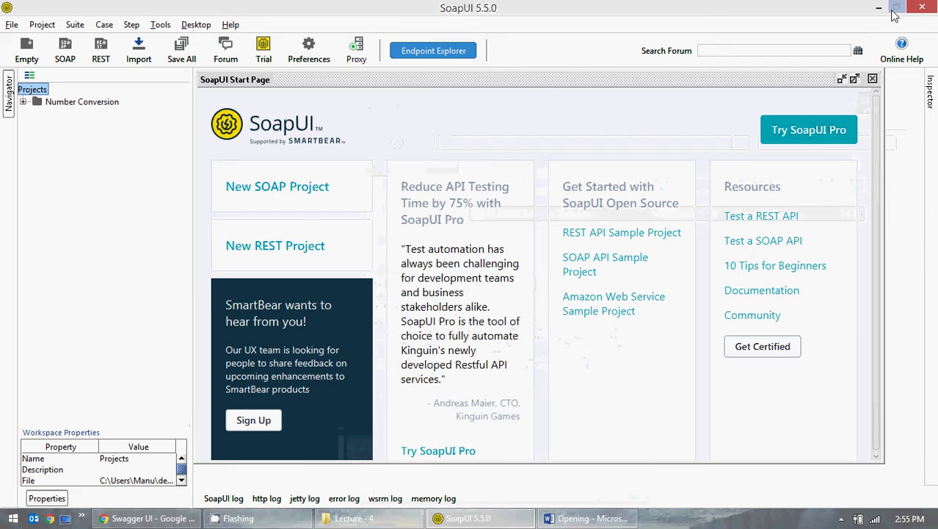
pyautogui.click(872, 79)
pyautogui.click(879, 7)
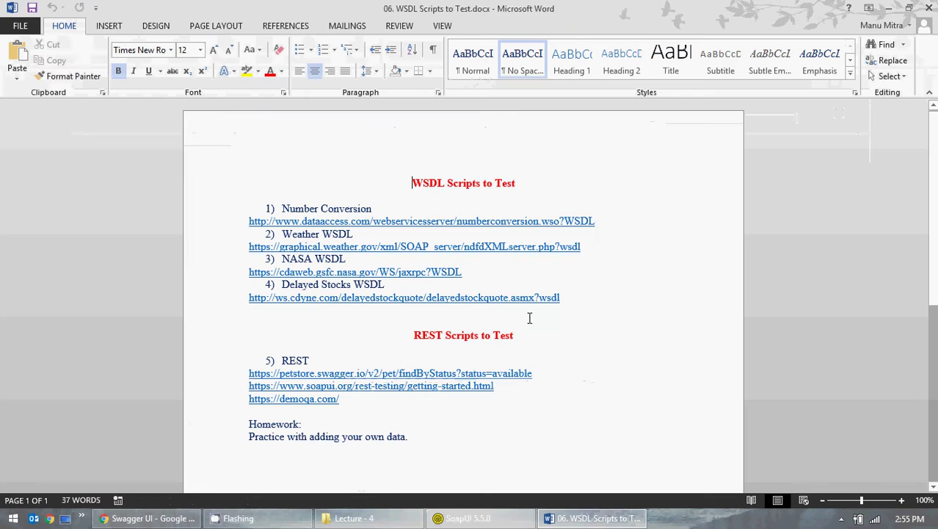
pyautogui.moveTo(539, 374); pyautogui.dragTo(251, 373)
pyautogui.hotkey('ctrl', 'c')
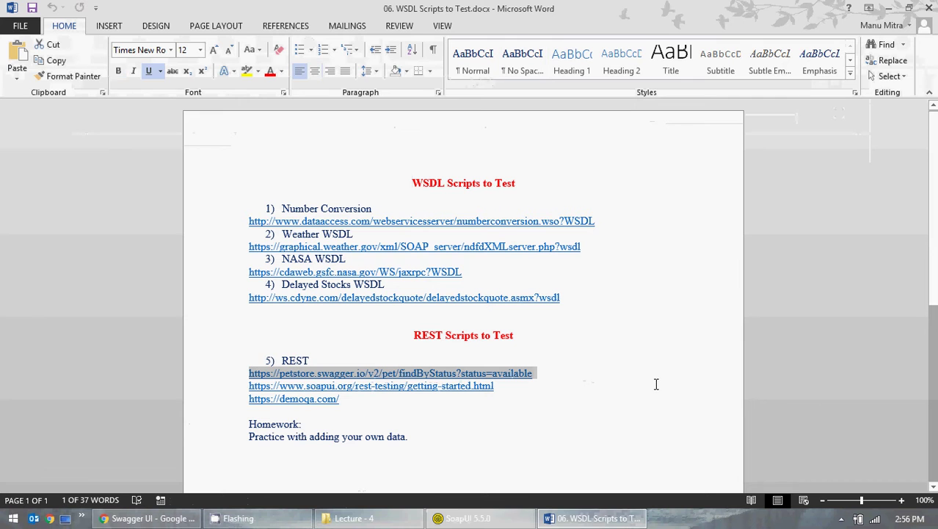
pyautogui.click(929, 9)
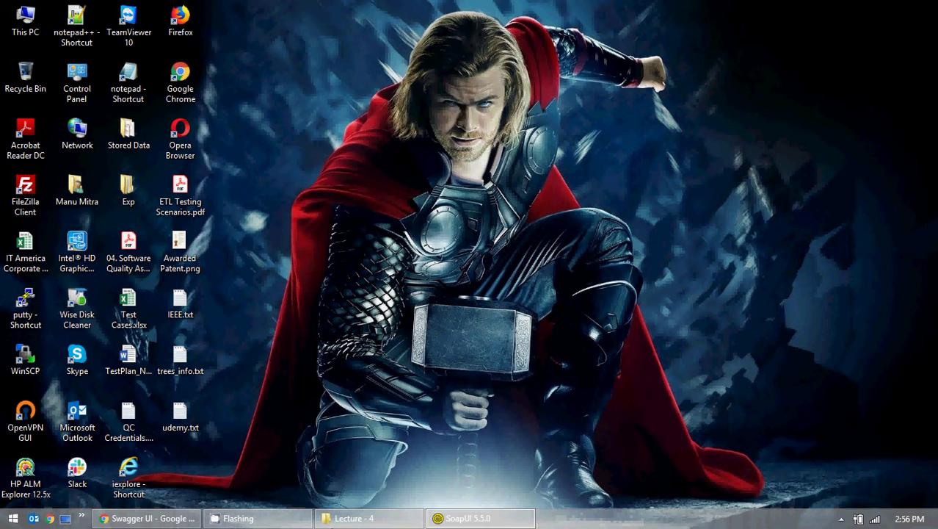
pyautogui.click(486, 518)
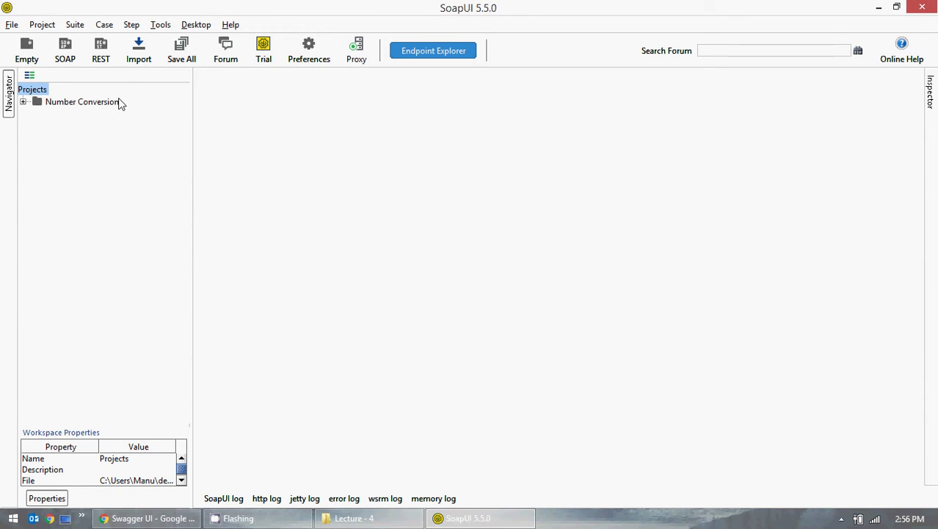
pyautogui.click(101, 53)
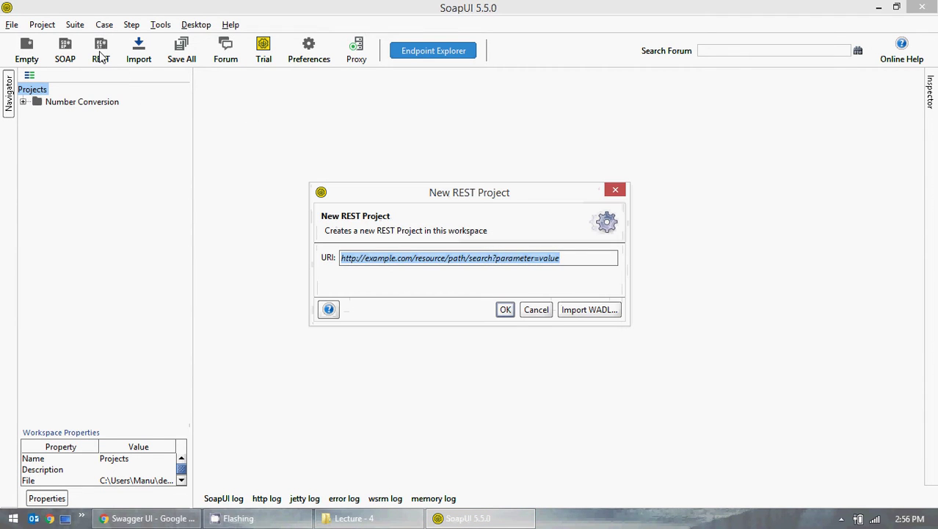
pyautogui.click(544, 262)
pyautogui.hotkey('ctrl', 'v')
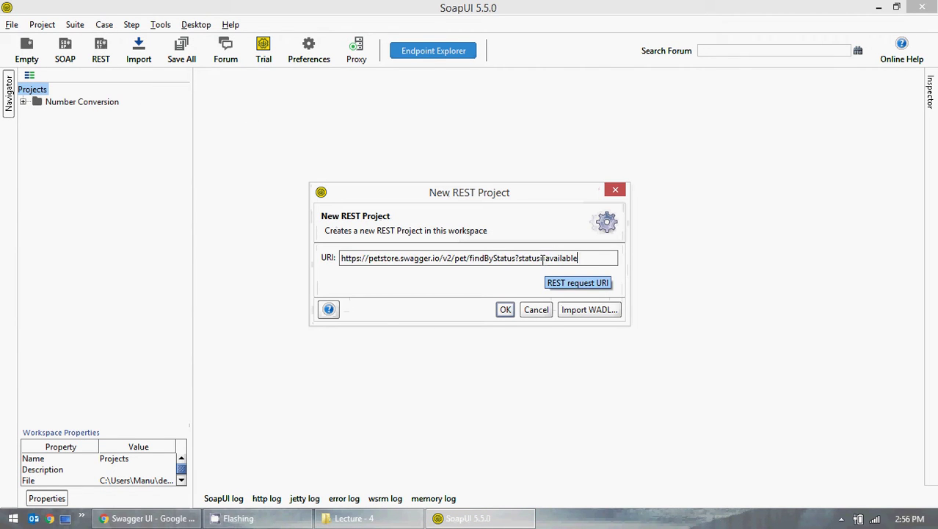
pyautogui.click(503, 310)
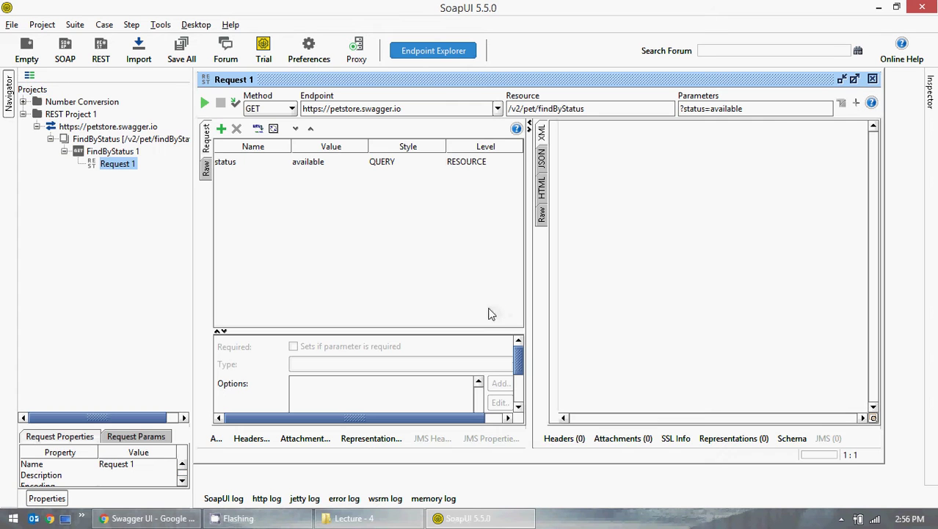
pyautogui.click(37, 126)
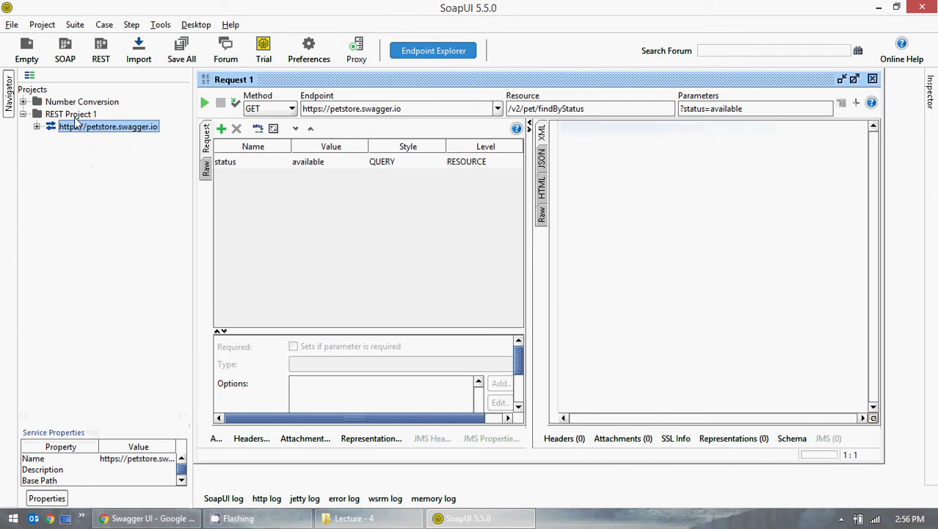
pyautogui.click(71, 115)
pyautogui.rightClick(71, 116)
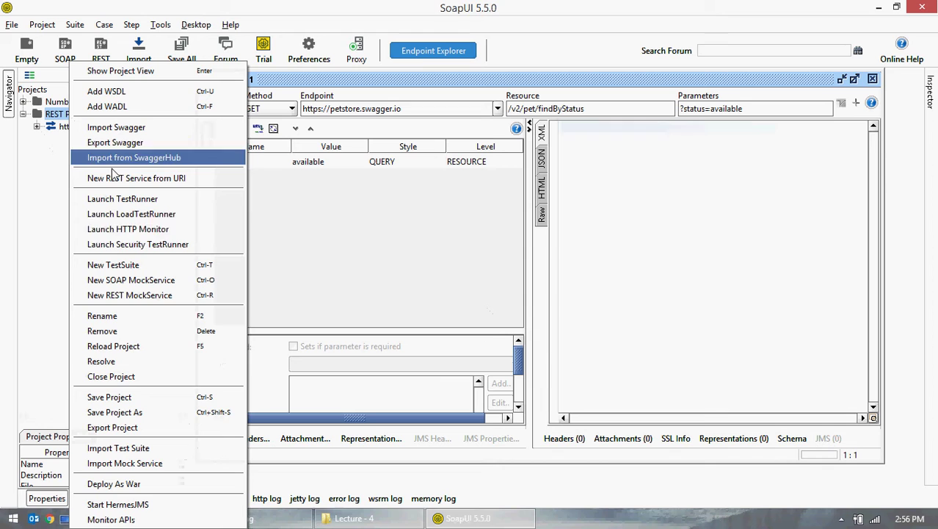
pyautogui.click(126, 316)
pyautogui.click(465, 256)
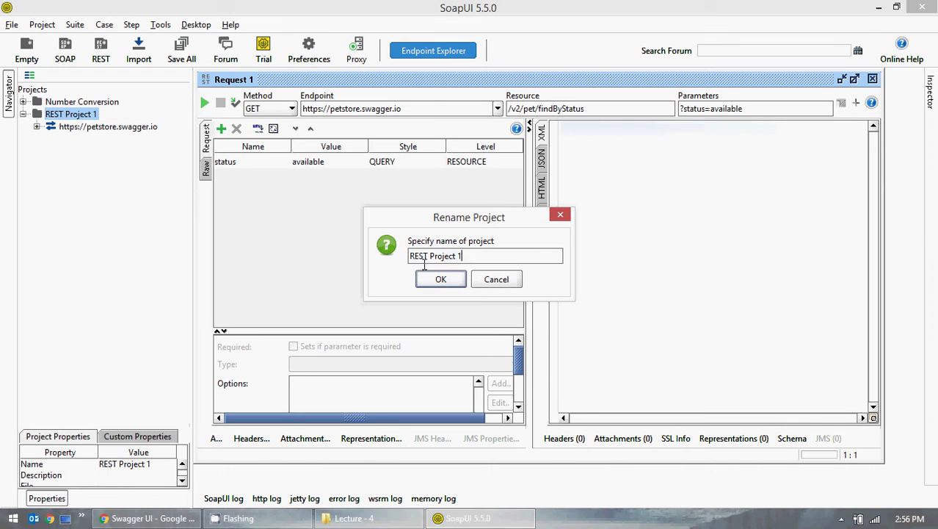
pyautogui.moveTo(463, 256); pyautogui.dragTo(379, 248)
pyautogui.write('Pet Store')
pyautogui.click(440, 280)
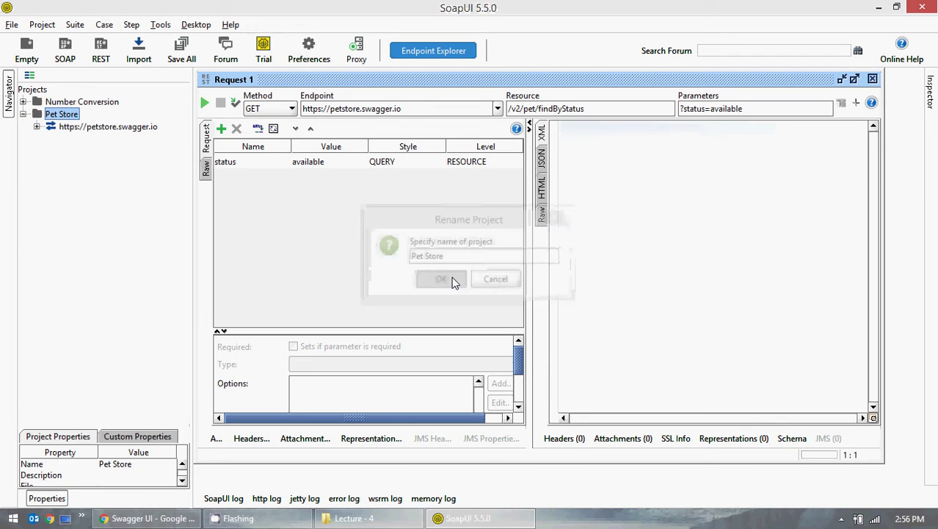
# - Start adding Request 1 to a test case and create a test suite named Pet Store Test Suite for it
pyautogui.click(36, 127)
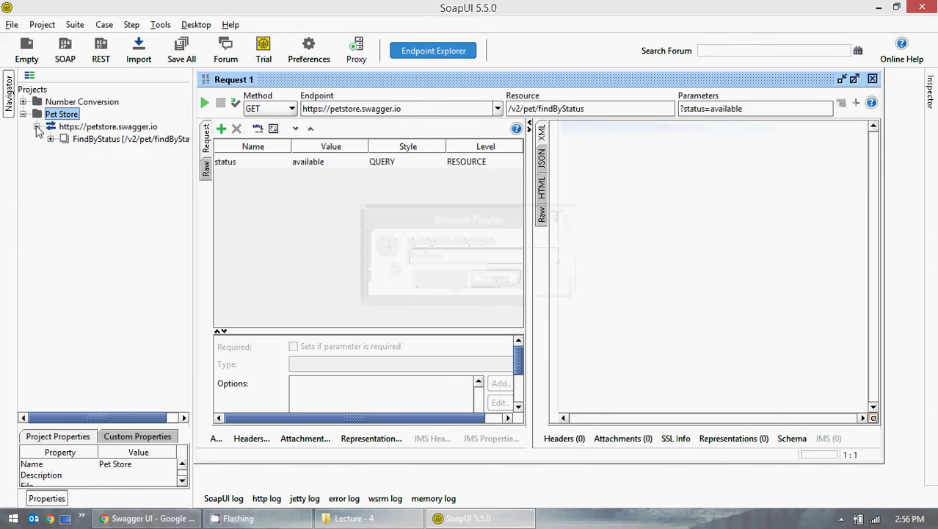
pyautogui.click(37, 127)
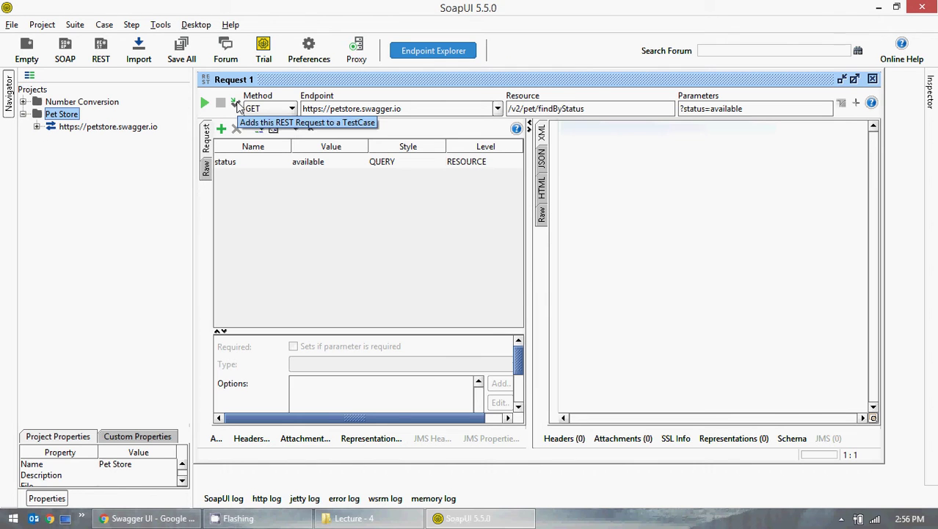
pyautogui.click(236, 104)
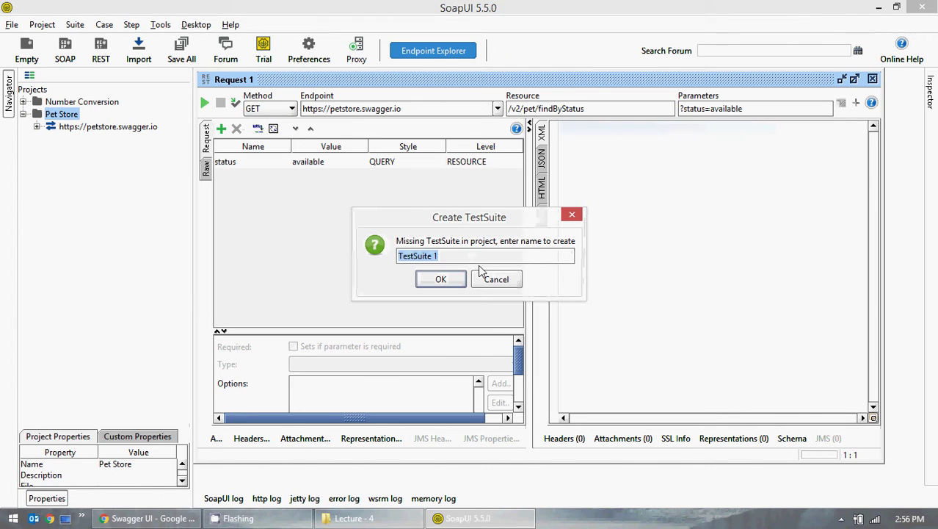
pyautogui.click(456, 252)
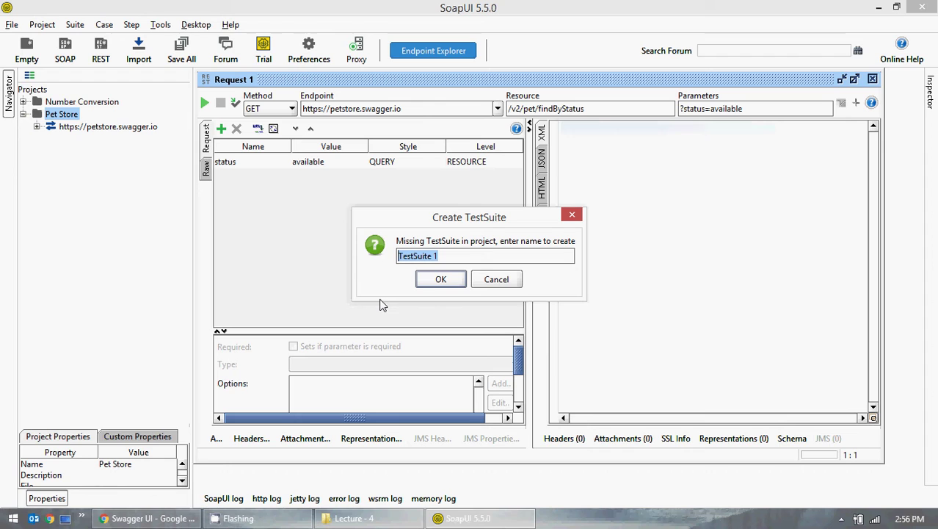
pyautogui.write('Pet Store')
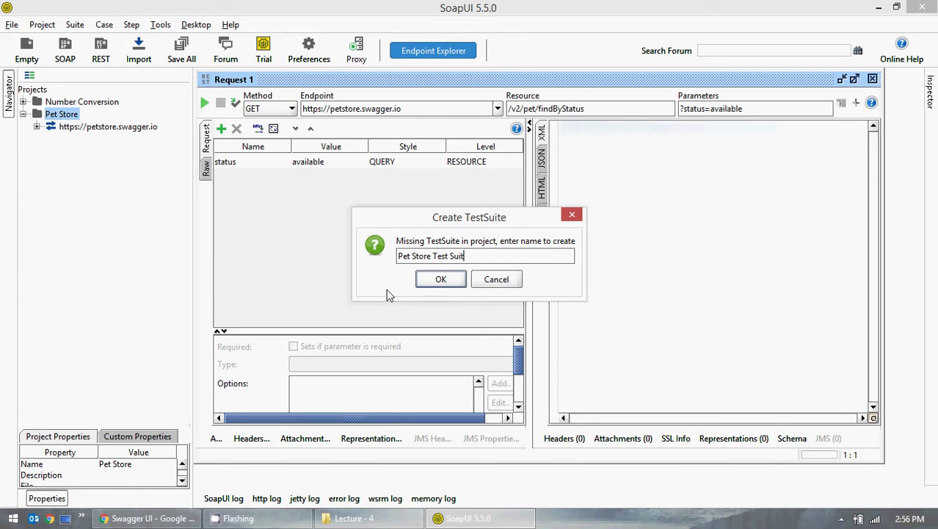
pyautogui.click(441, 282)
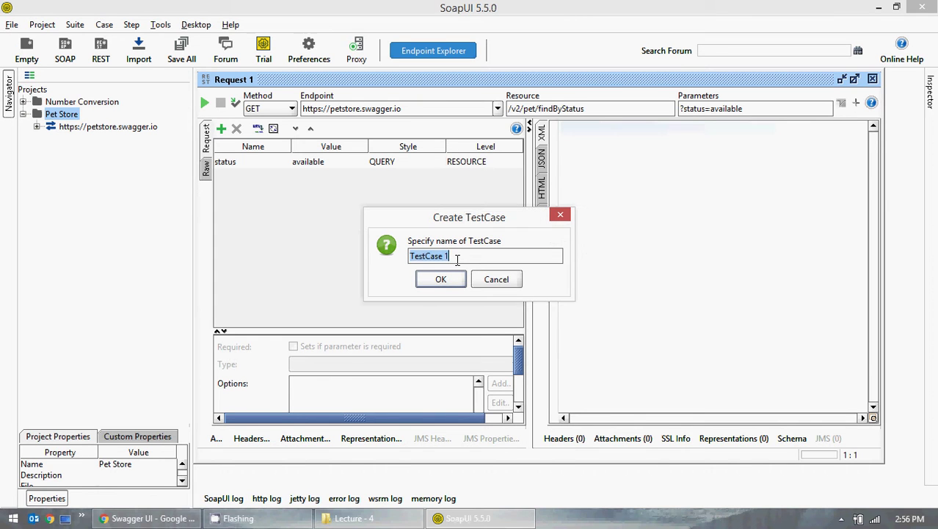
# - Create TestCase 1 and add the request to it as FindByStatus 1 - Request 1 with the default options
pyautogui.click(456, 256)
pyautogui.click(440, 279)
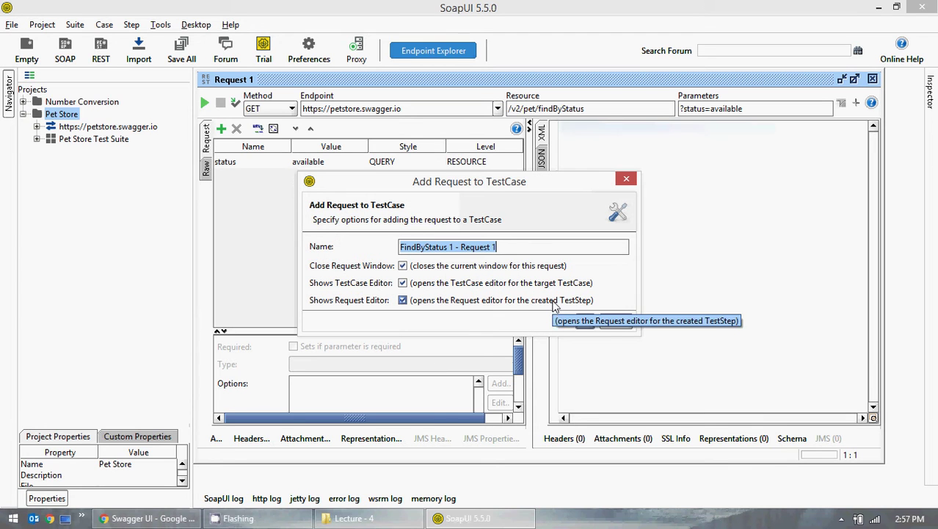
pyautogui.click(585, 321)
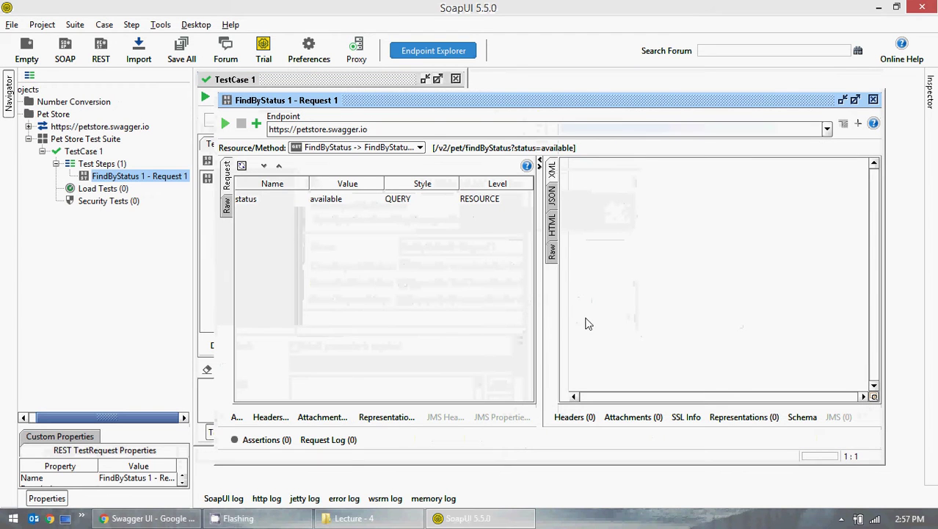
# - Close the request and TestCase 1 editors, and reopen only the FindByStatus 1 - Request 1 test step
pyautogui.click(873, 99)
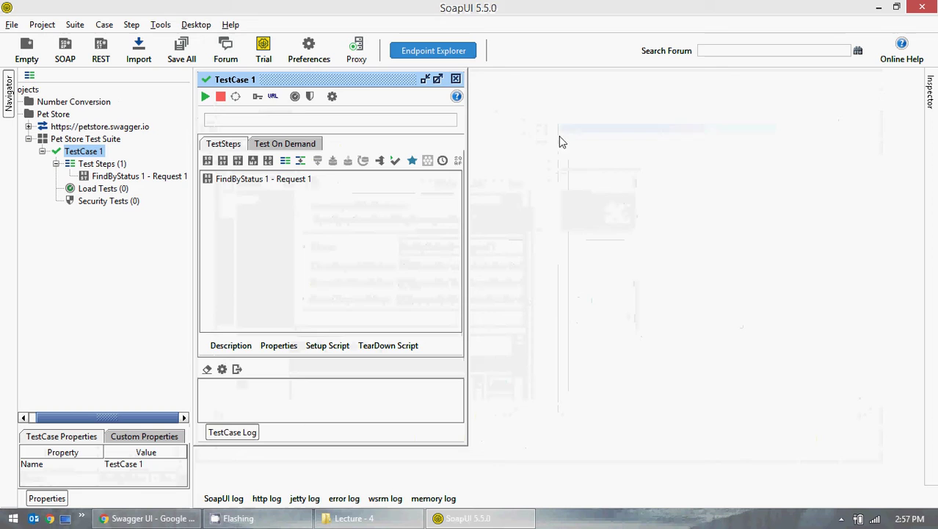
pyautogui.click(455, 79)
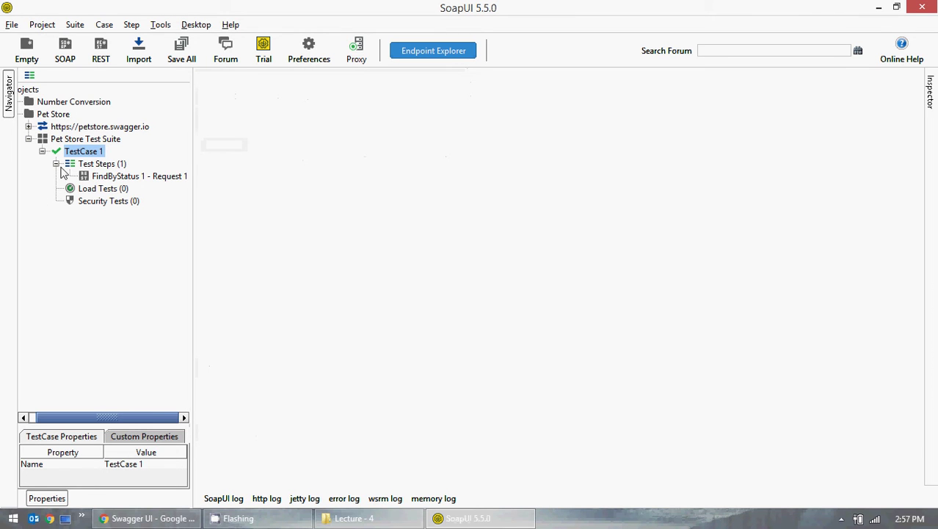
pyautogui.doubleClick(136, 176)
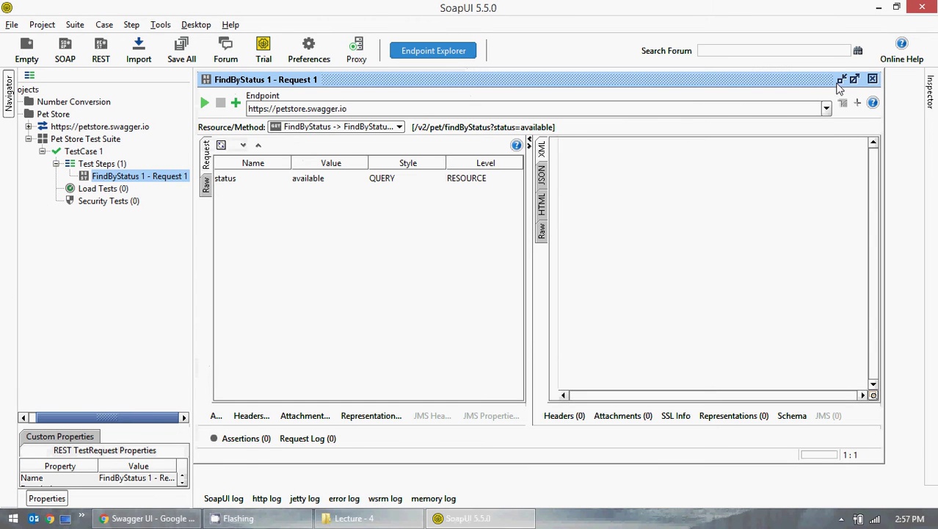
# - Enlarge the FindByStatus 1 - Request 1 editor to fill the workspace and run the request
pyautogui.click(855, 79)
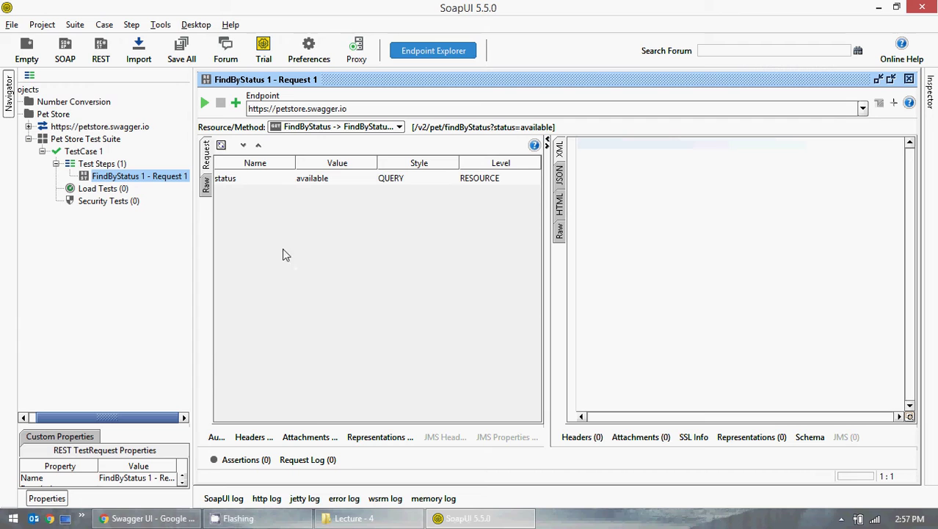
pyautogui.click(205, 104)
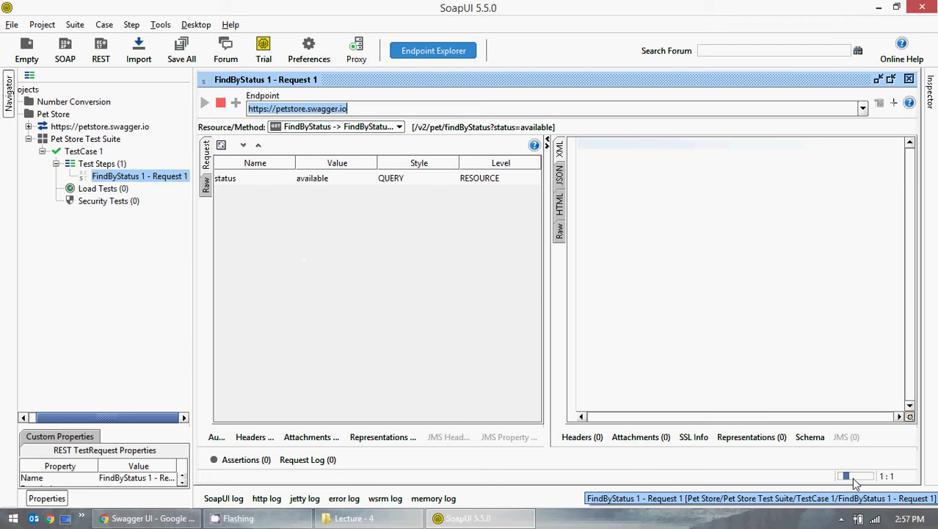
# - Watch the memory log while the request runs, expand the REST TestRequest properties to review them, and close the log
pyautogui.click(424, 499)
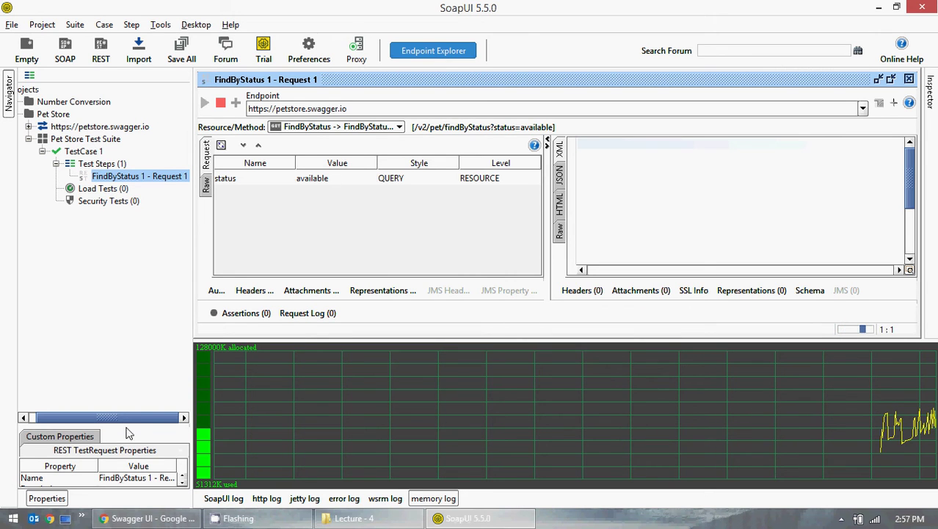
pyautogui.moveTo(126, 428); pyautogui.dragTo(112, 233)
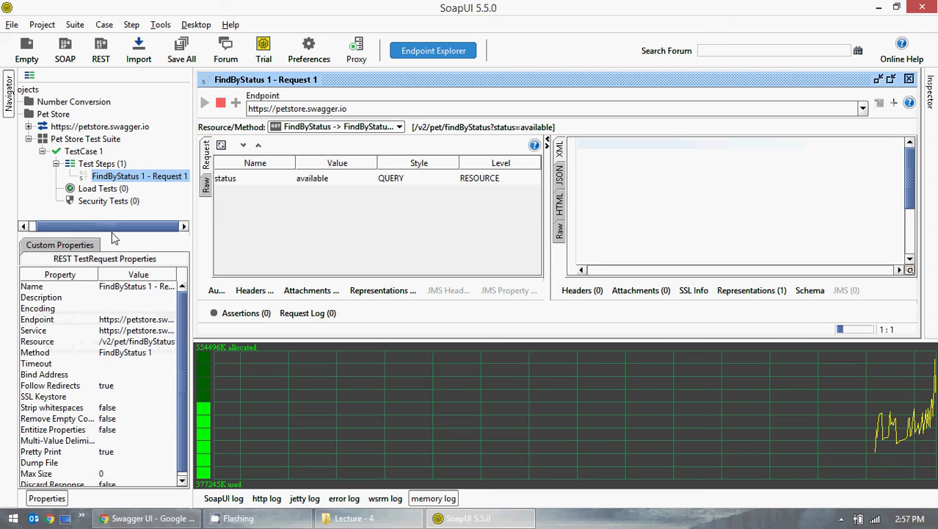
pyautogui.scroll(-1, 105, 376)
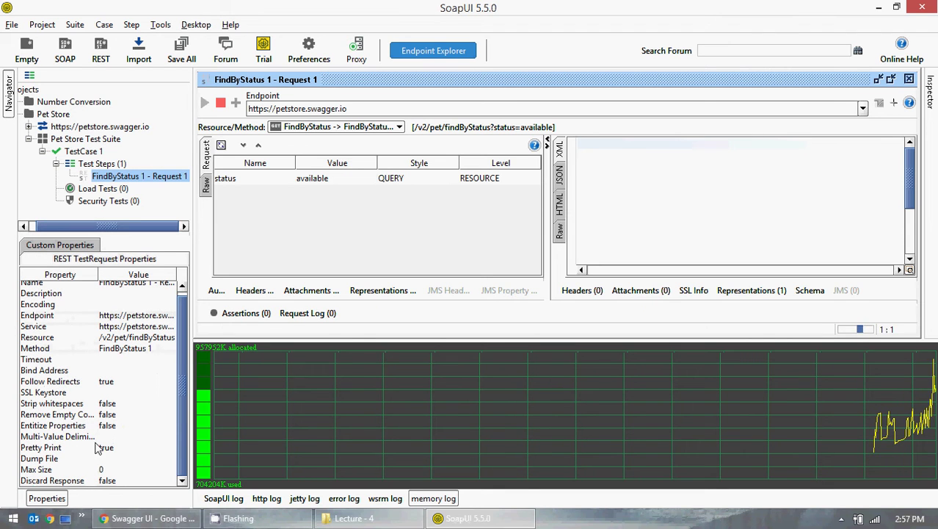
pyautogui.scroll(1, 101, 397)
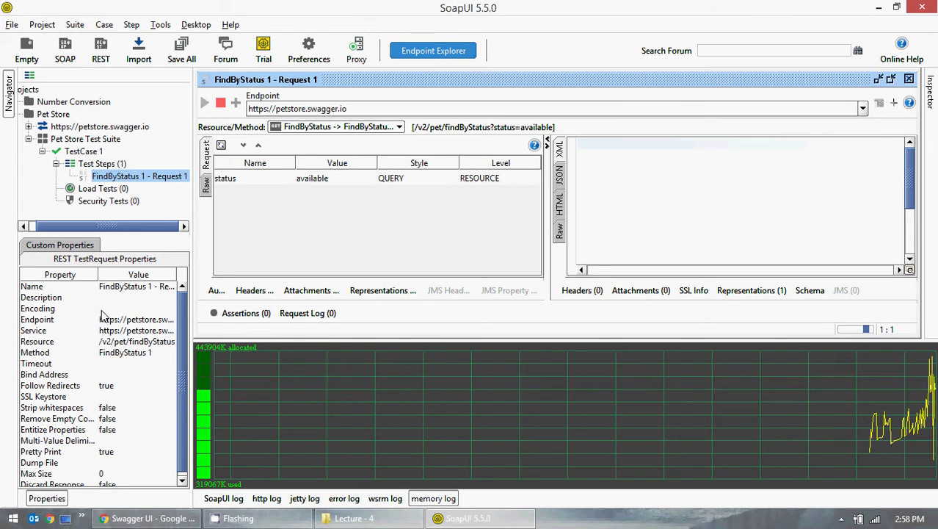
pyautogui.scroll(-1, 111, 352)
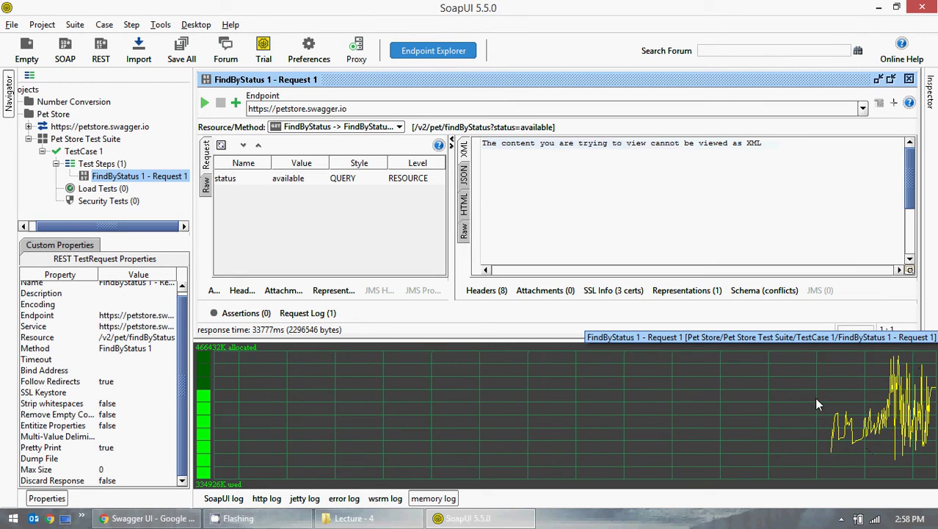
pyautogui.click(435, 498)
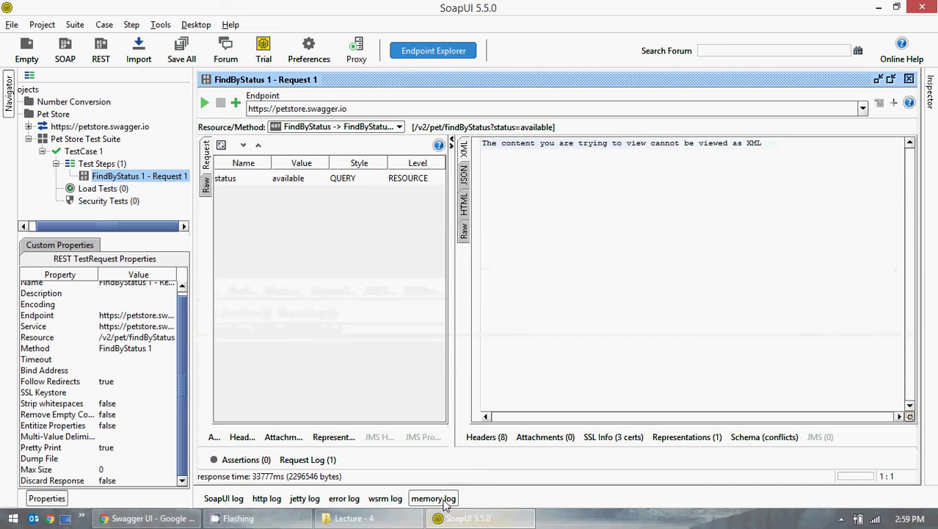
# - View the findByStatus response as JSON and examine its first pet entries
pyautogui.click(465, 174)
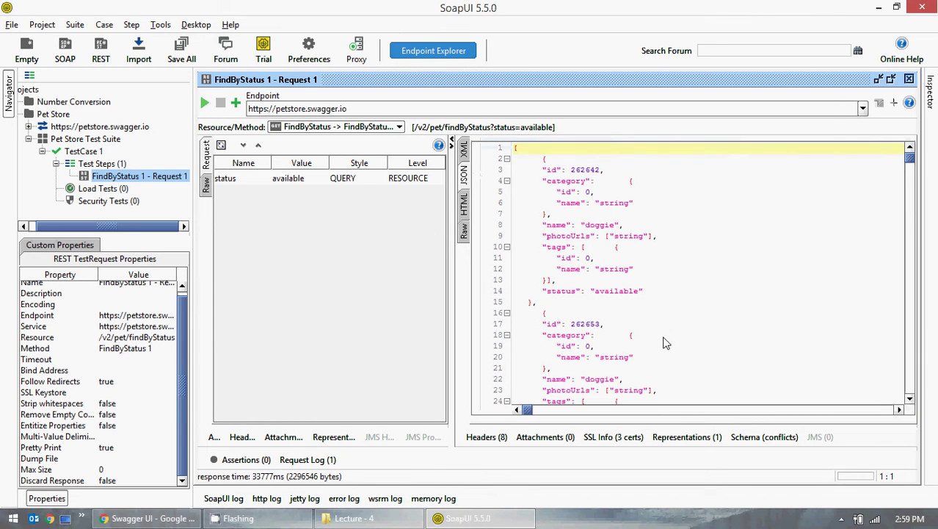
pyautogui.scroll(-7, 659, 341)
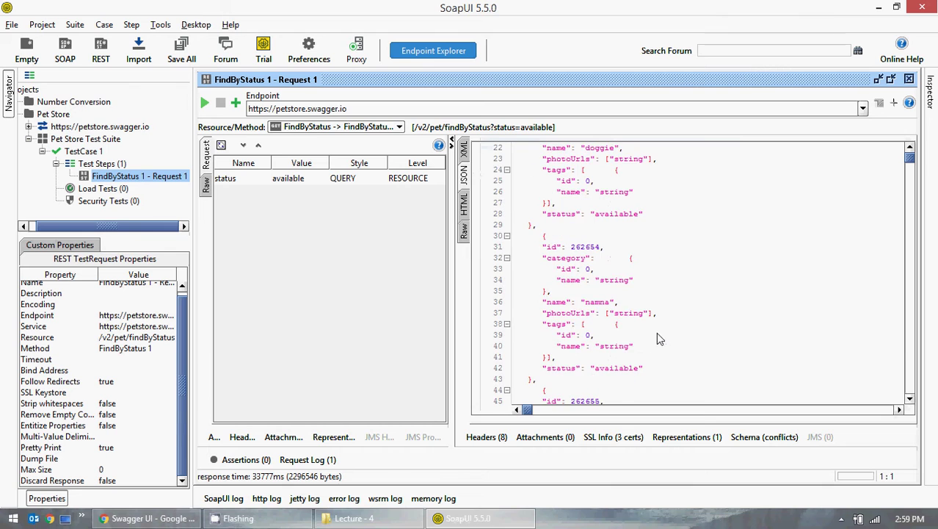
pyautogui.scroll(7, 656, 332)
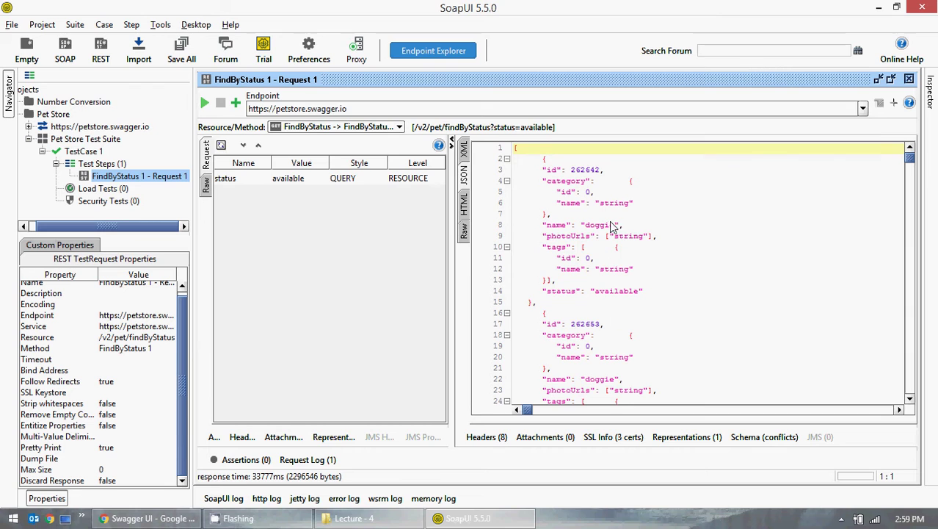
# - Select the name value doggie in the response's first pet entry and try to add an assertion to the request
pyautogui.moveTo(616, 227); pyautogui.dragTo(586, 229)
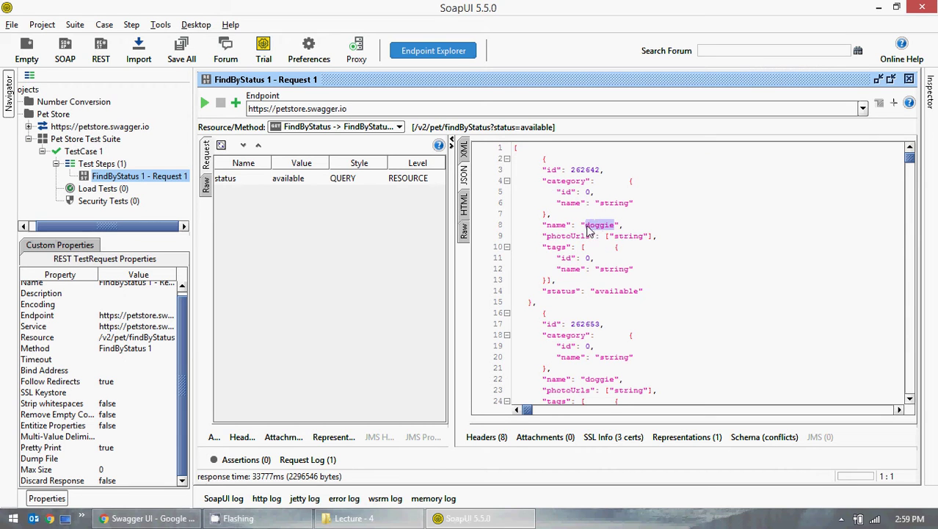
pyautogui.click(235, 104)
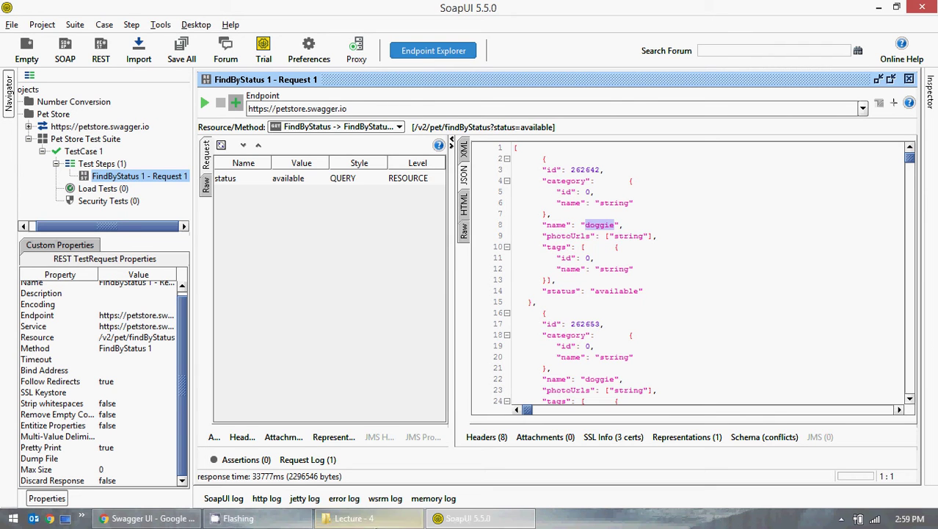
# - Open 06. WSDL Scripts to Test.docx from the Lecture - 4 folder, review its REST Scripts to Test section, and minimize both windows
pyautogui.click(353, 518)
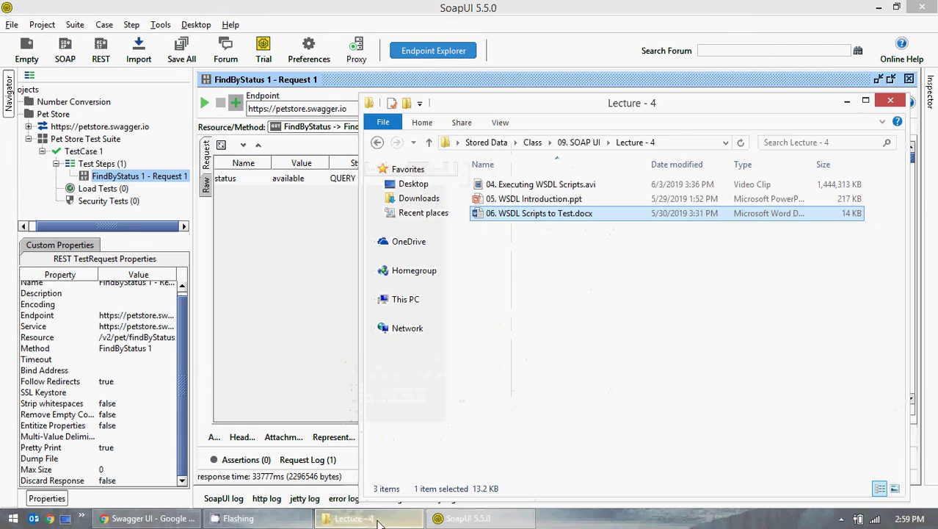
pyautogui.doubleClick(556, 213)
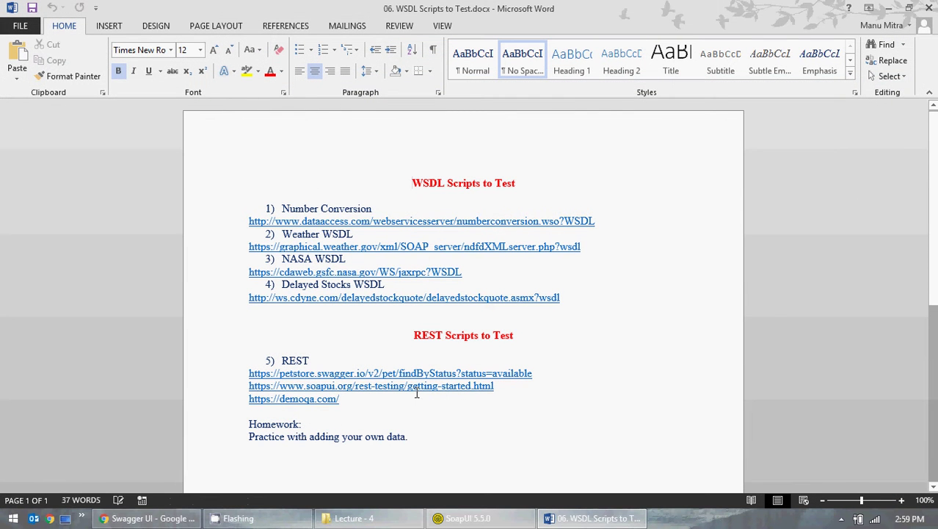
pyautogui.click(888, 8)
pyautogui.click(847, 101)
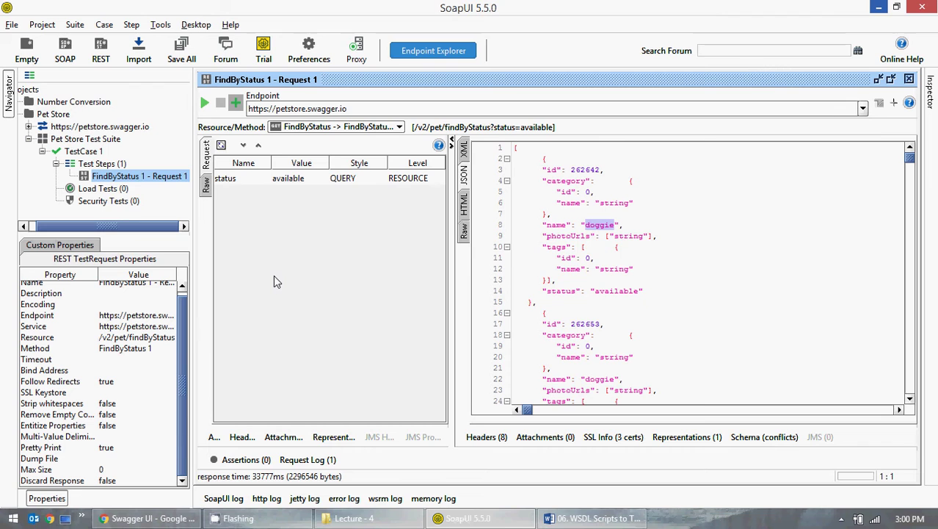
# - Try again to add an assertion, minimize SoapUI to refresh the desktop, and bring SoapUI back
pyautogui.click(235, 104)
pyautogui.click(878, 7)
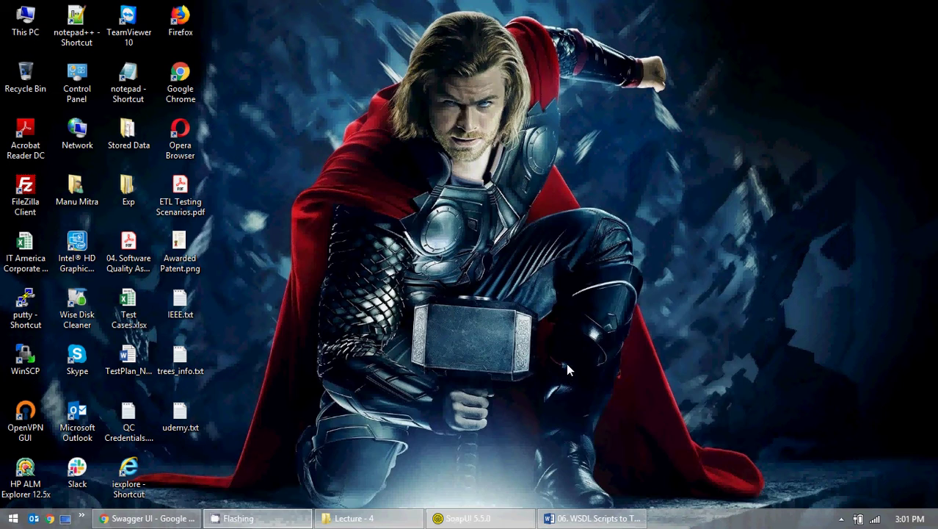
pyautogui.rightClick(574, 278)
pyautogui.click(599, 311)
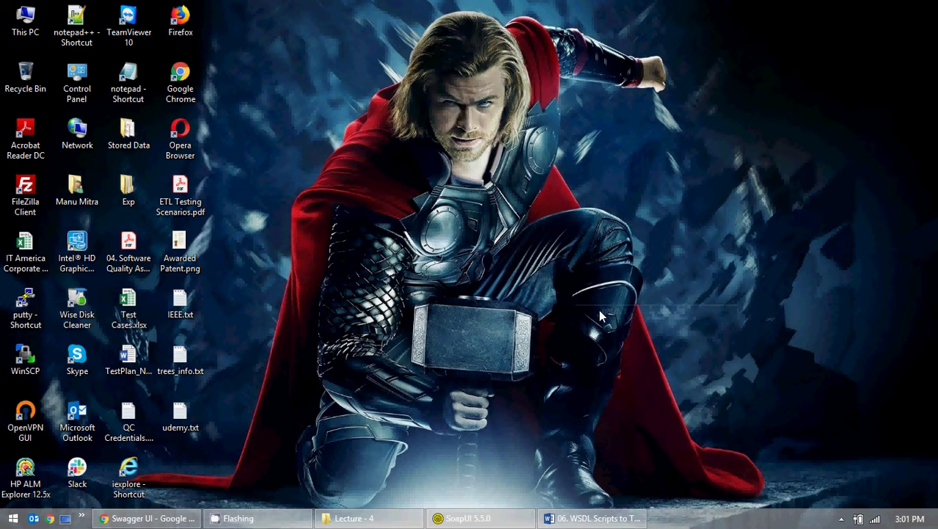
pyautogui.click(494, 523)
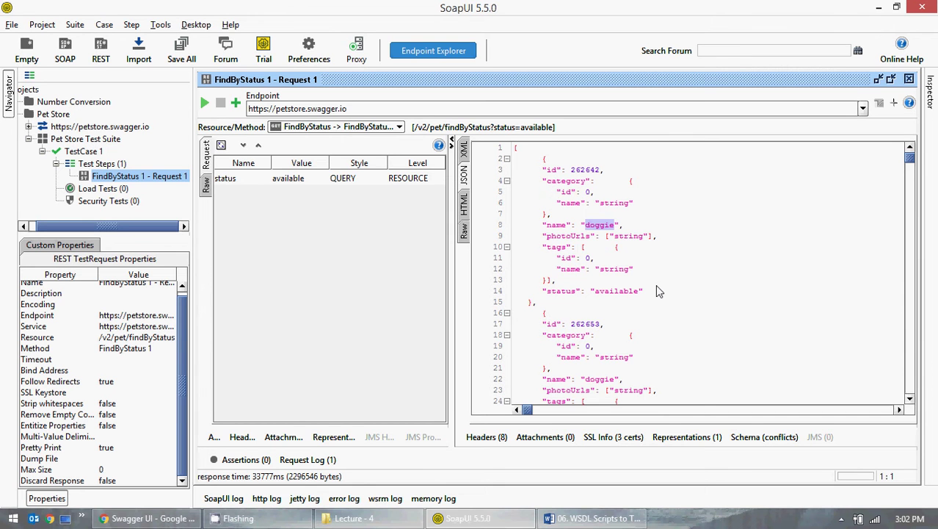
# - Put the text doggie in a new Notepad document, minimize it, and return to SoapUI
pyautogui.click(16, 520)
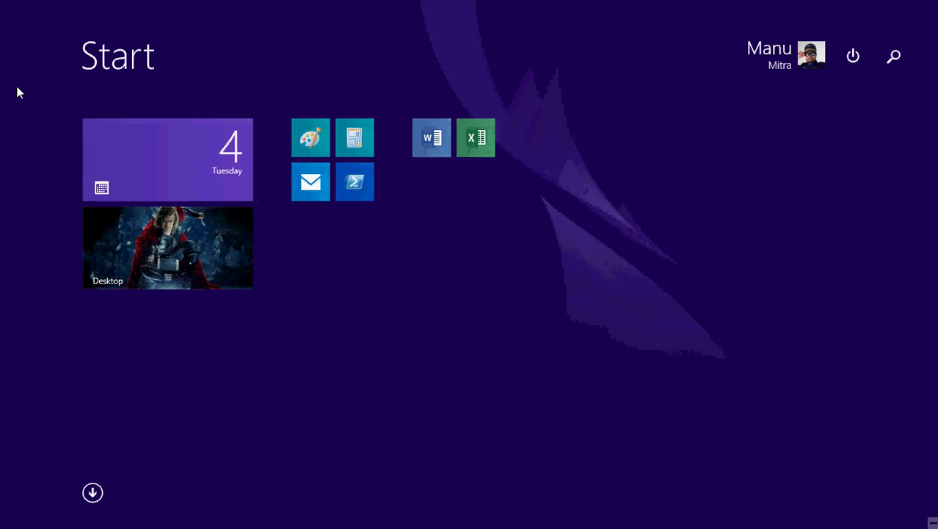
pyautogui.click(3, 6)
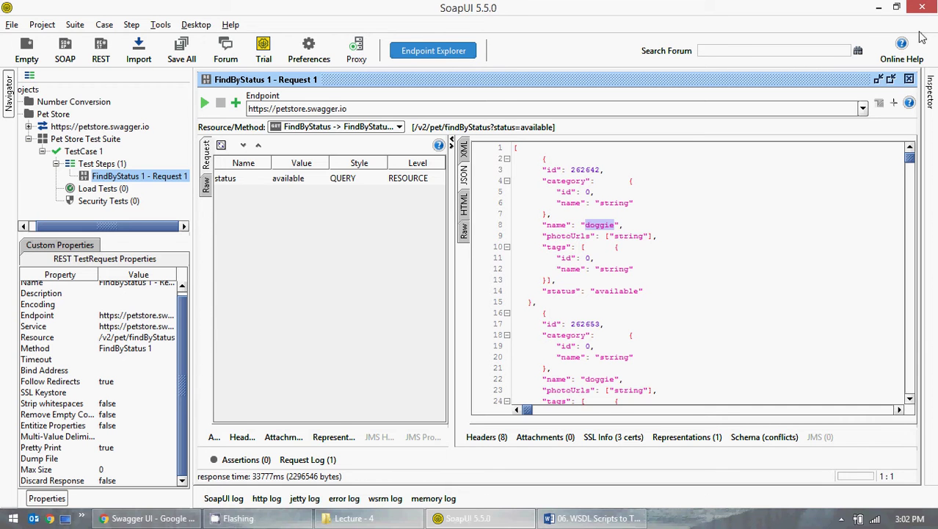
pyautogui.click(879, 7)
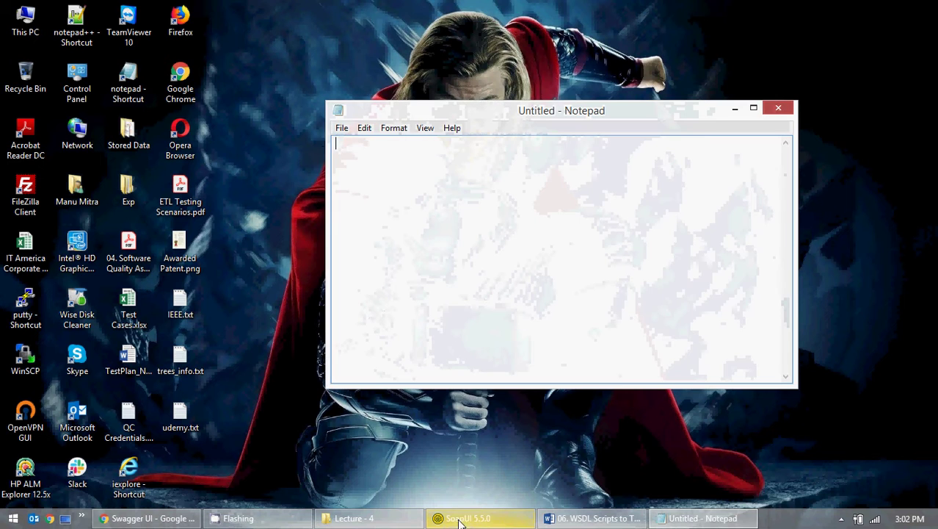
pyautogui.write('doggie')
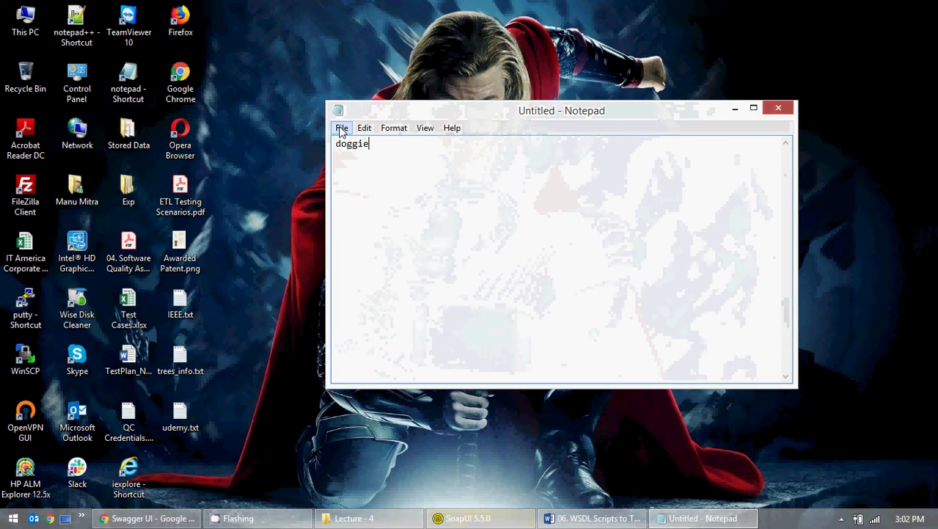
pyautogui.click(735, 108)
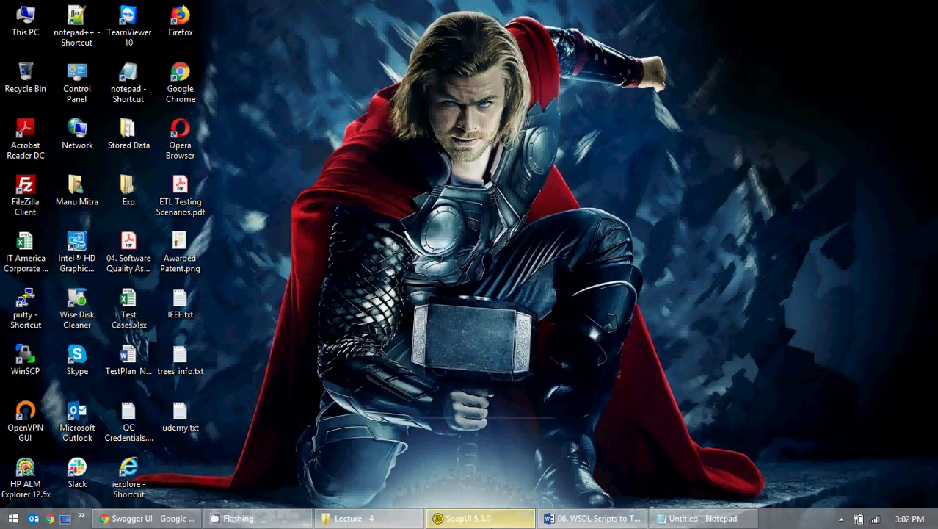
pyautogui.click(481, 518)
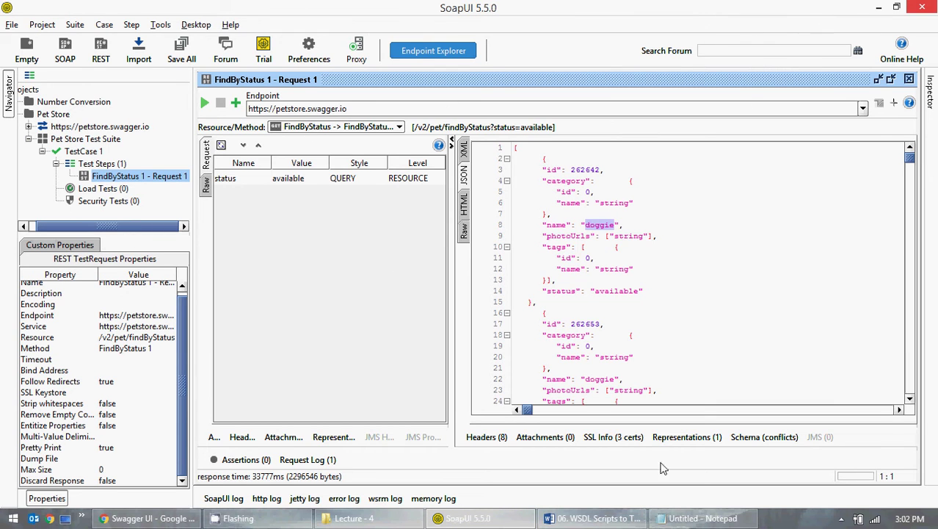
# - End the SoapUI-5.5.0.exe process in Task Manager and close Task Manager
pyautogui.rightClick(780, 519)
pyautogui.click(828, 470)
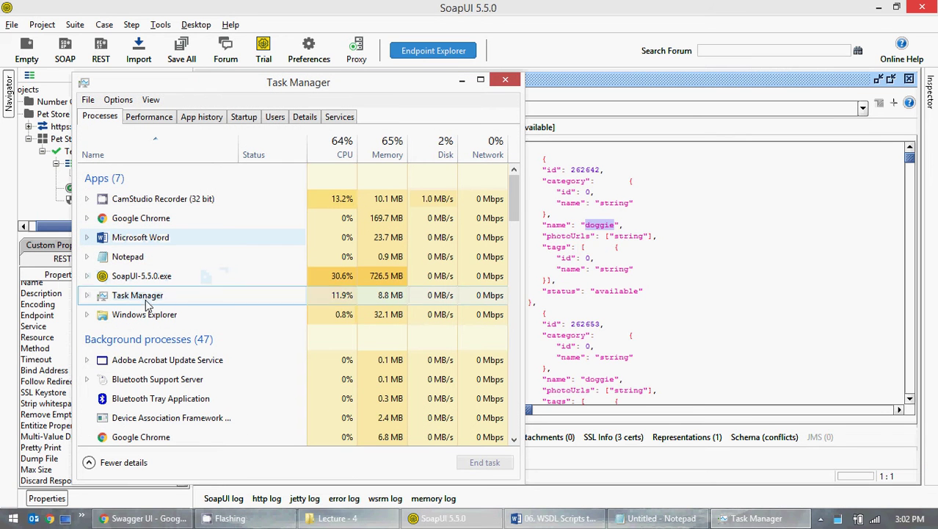
pyautogui.click(138, 122)
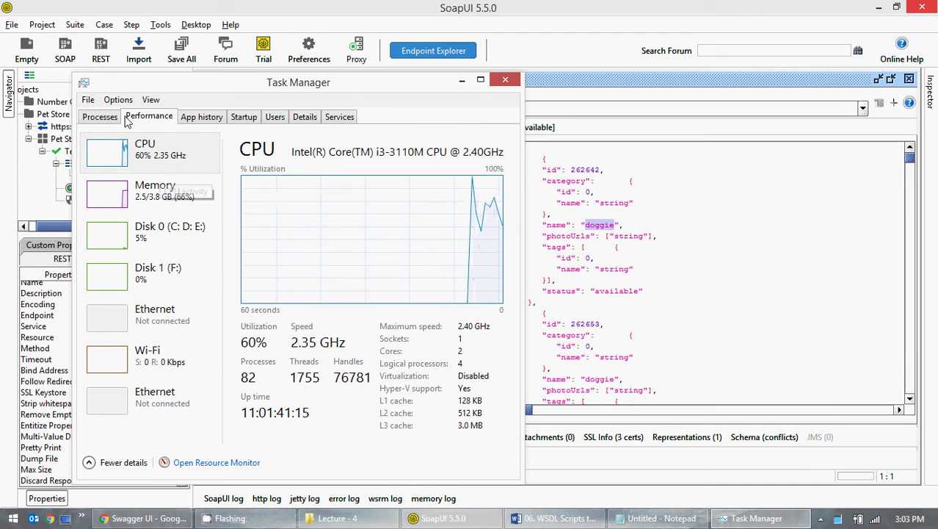
pyautogui.click(99, 118)
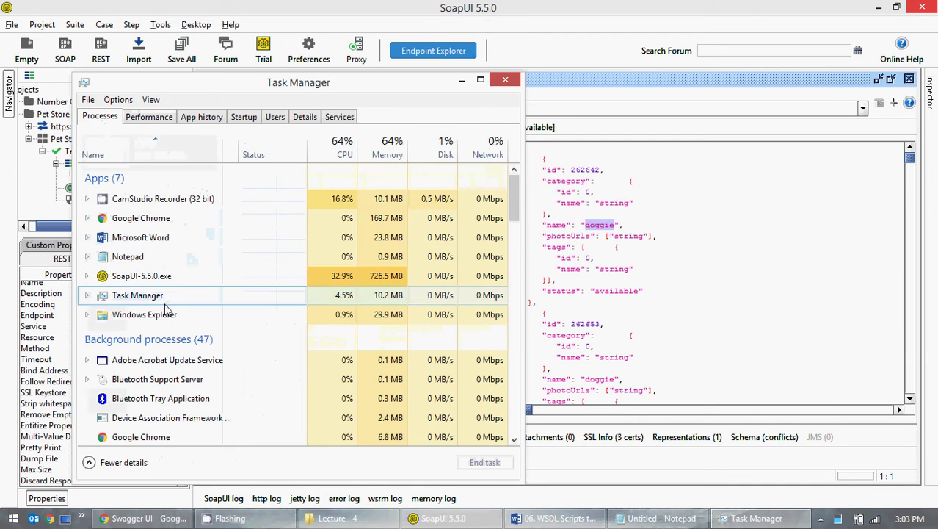
pyautogui.click(169, 277)
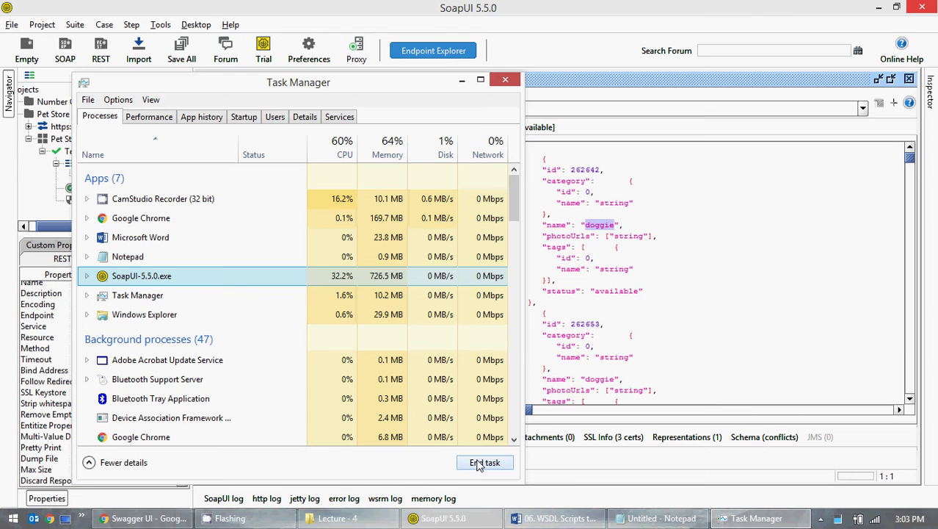
pyautogui.click(478, 464)
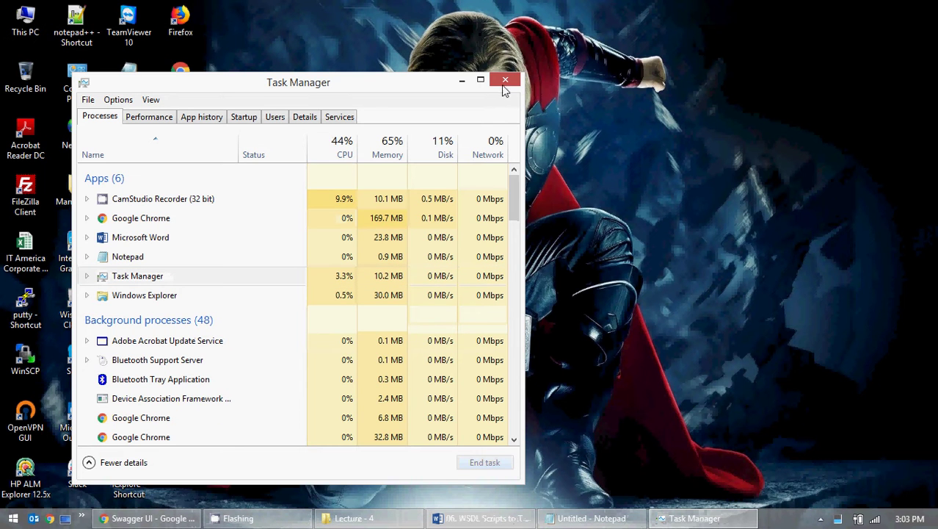
pyautogui.click(505, 81)
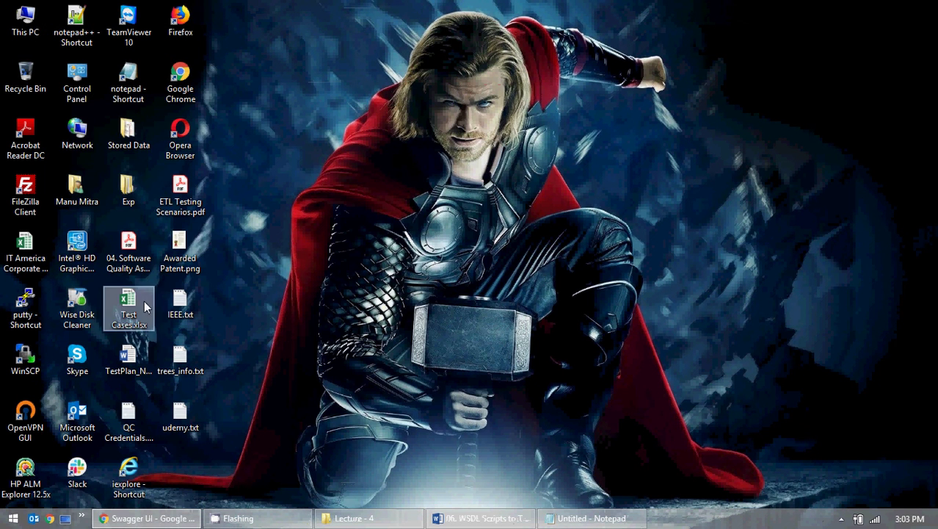
# - Launch SoapUI-5.5.0.exe from the bin folder under C:\Softwares\SOAP UI\SoapUI-5.5.0 and close the folder window
pyautogui.click(24, 22)
pyautogui.doubleClick(25, 22)
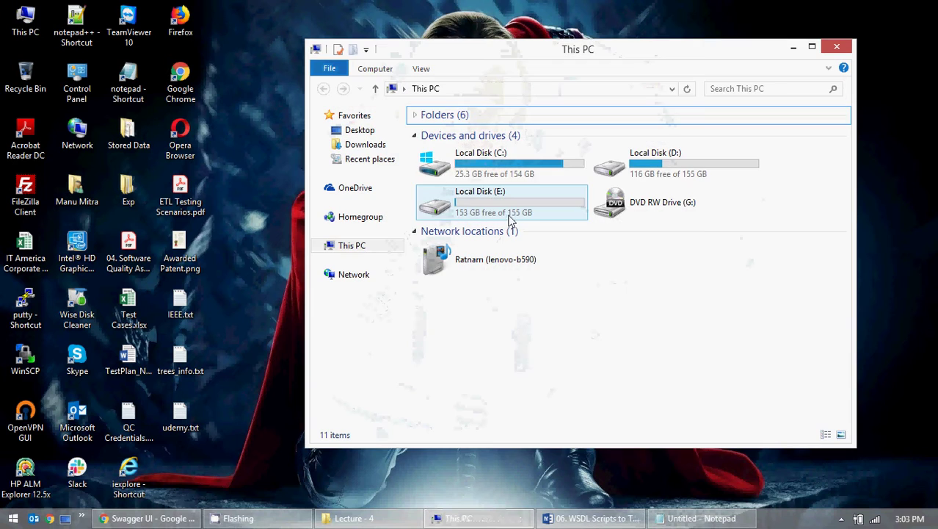
pyautogui.doubleClick(540, 157)
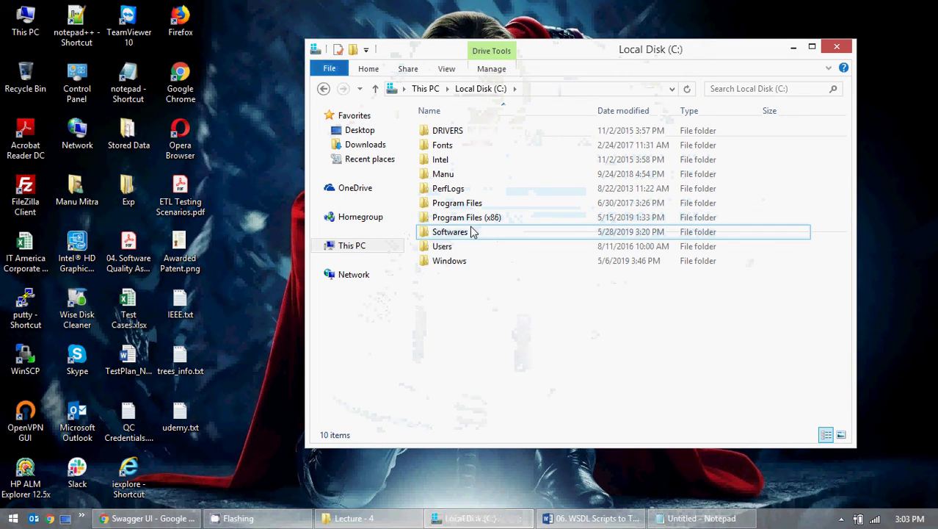
pyautogui.doubleClick(474, 232)
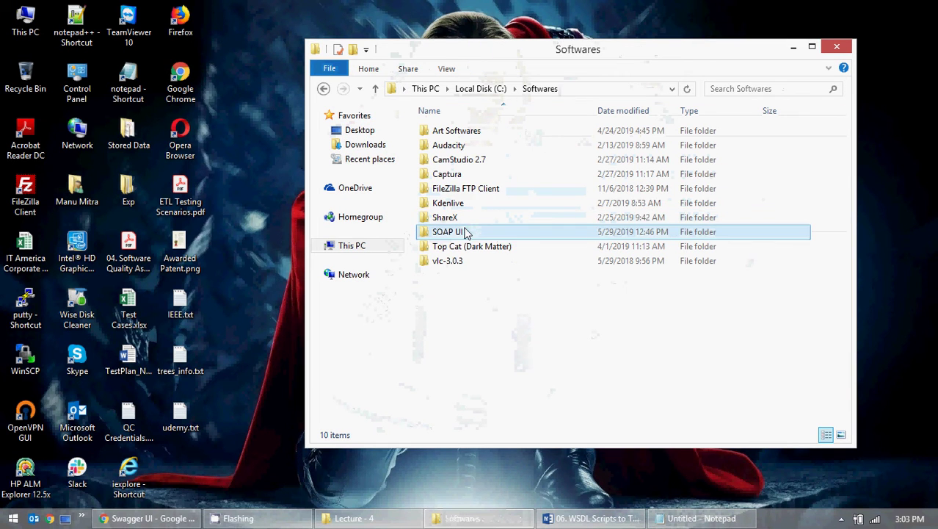
pyautogui.doubleClick(463, 231)
pyautogui.doubleClick(467, 152)
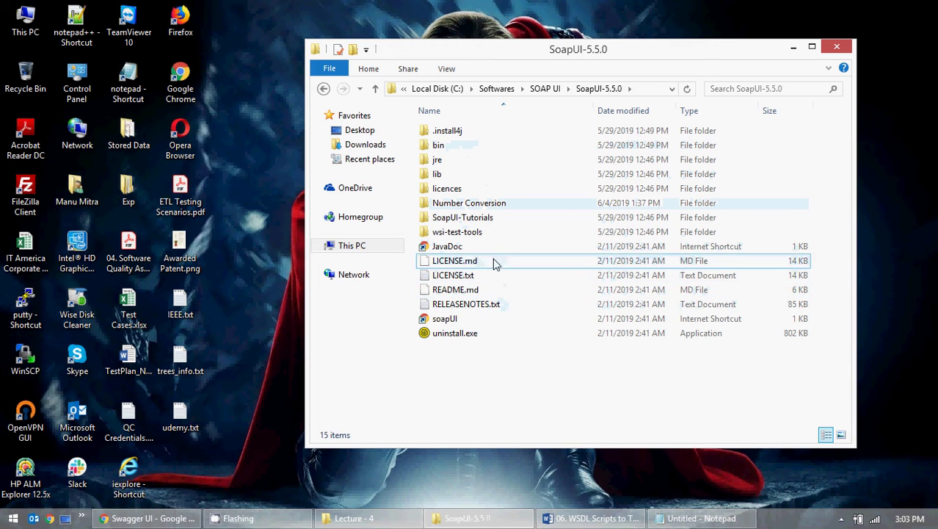
pyautogui.doubleClick(455, 151)
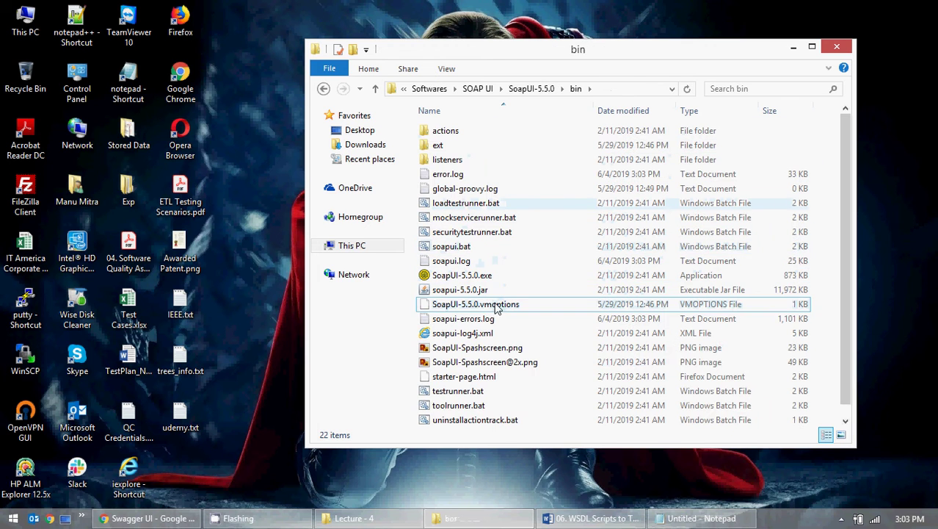
pyautogui.doubleClick(463, 274)
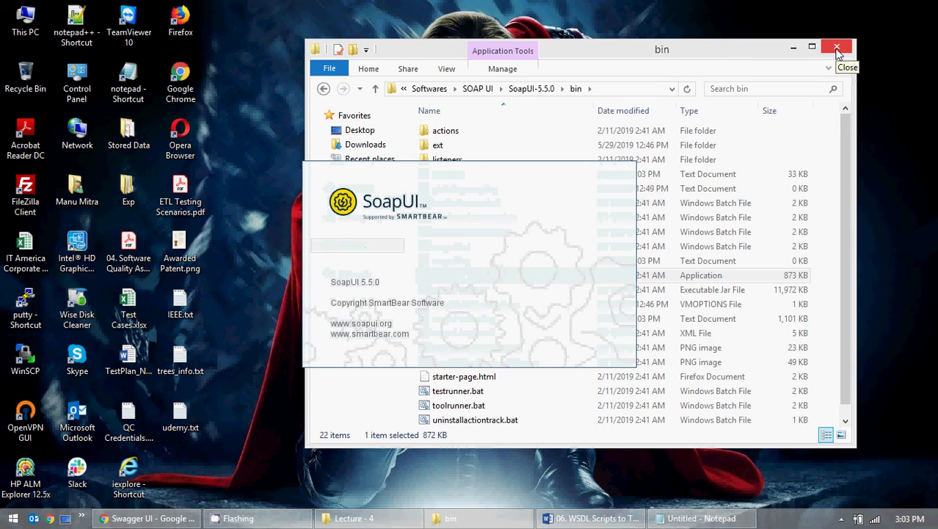
pyautogui.click(838, 49)
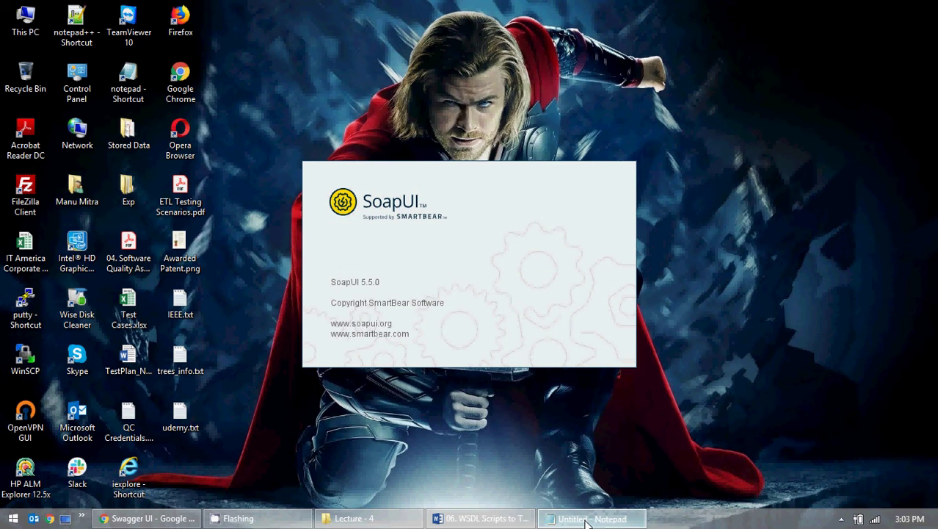
# - Check the Notepad note while SoapUI loads, minimize it, and close SoapUI's Endpoint Explorer dialog
pyautogui.click(586, 523)
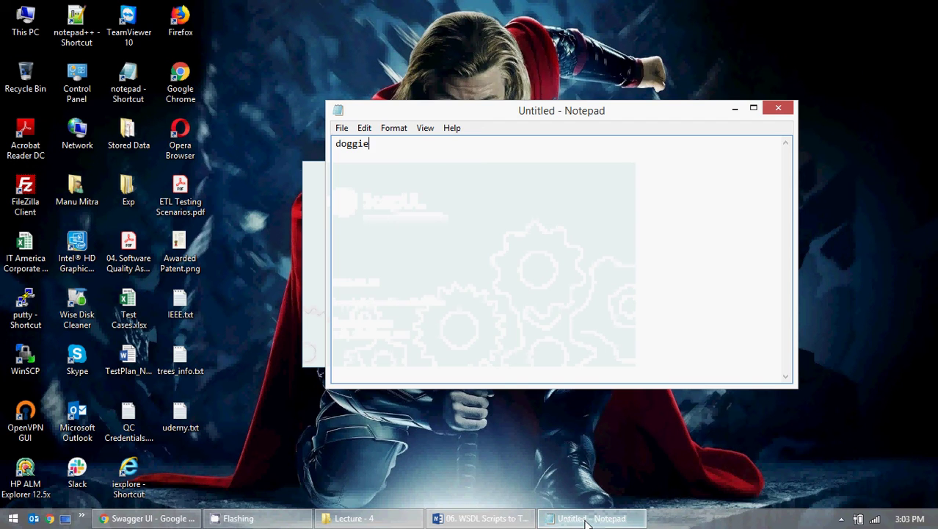
pyautogui.click(628, 519)
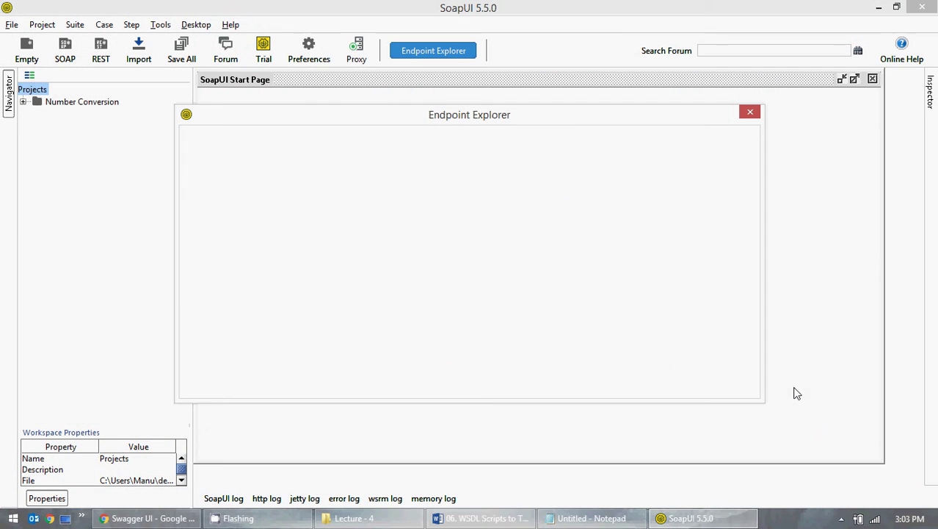
pyautogui.click(751, 113)
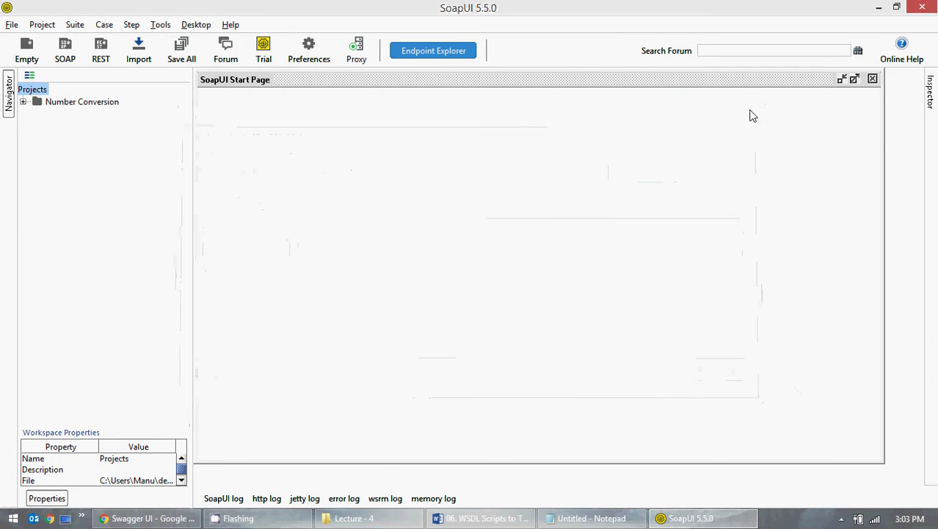
# - Start a new REST project and copy the petstore findByStatus URL from the 06. WSDL Scripts to Test document in Word
pyautogui.click(24, 103)
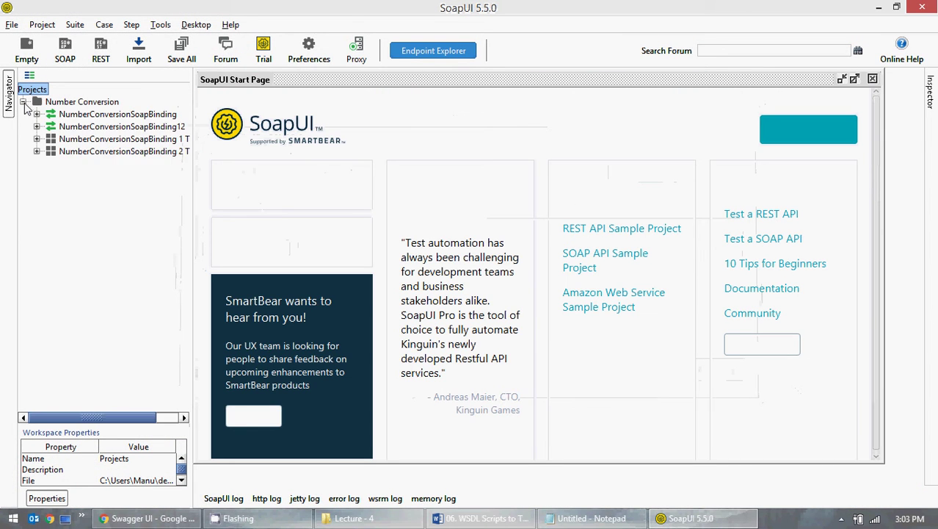
pyautogui.click(23, 103)
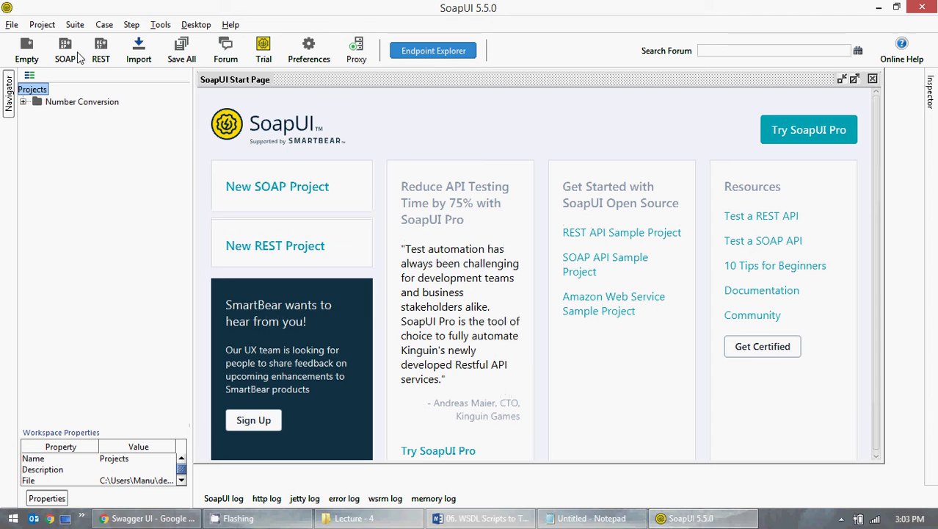
pyautogui.click(101, 51)
pyautogui.click(591, 519)
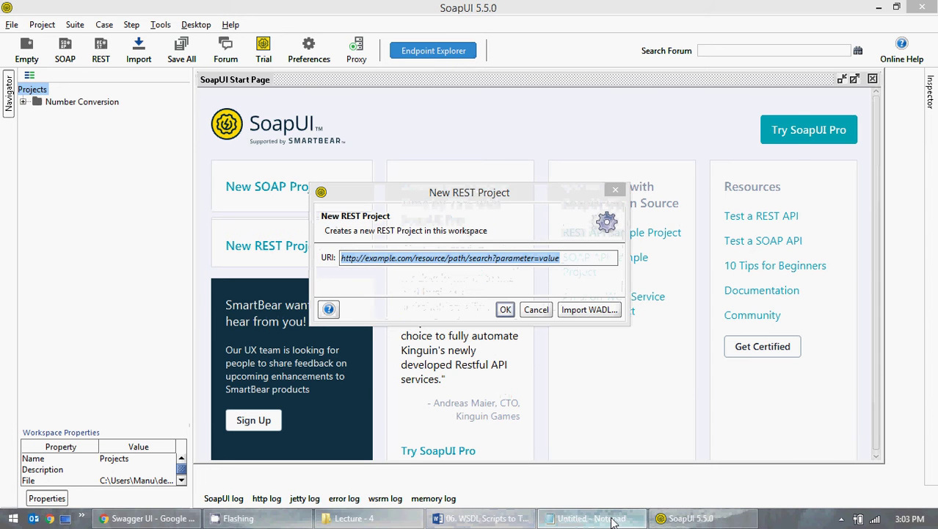
pyautogui.click(487, 518)
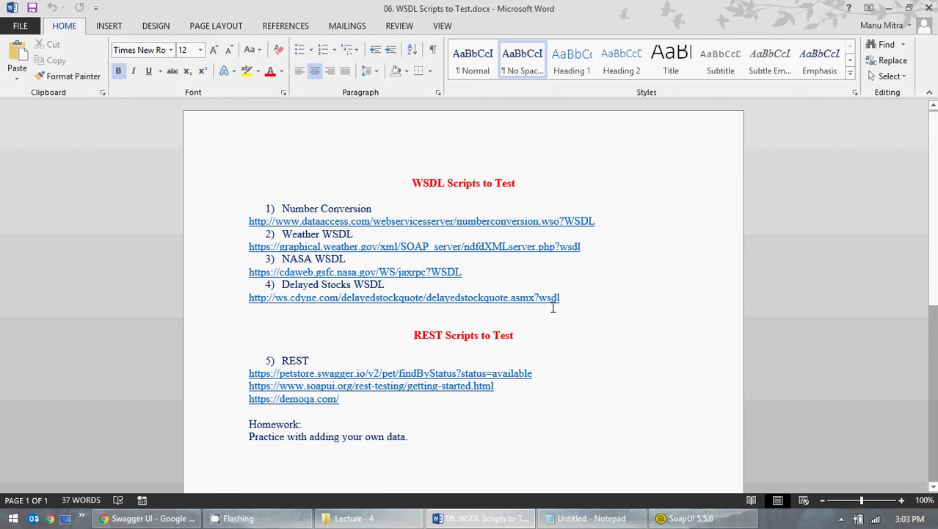
pyautogui.moveTo(536, 373); pyautogui.dragTo(250, 374)
pyautogui.hotkey('ctrl', 'c')
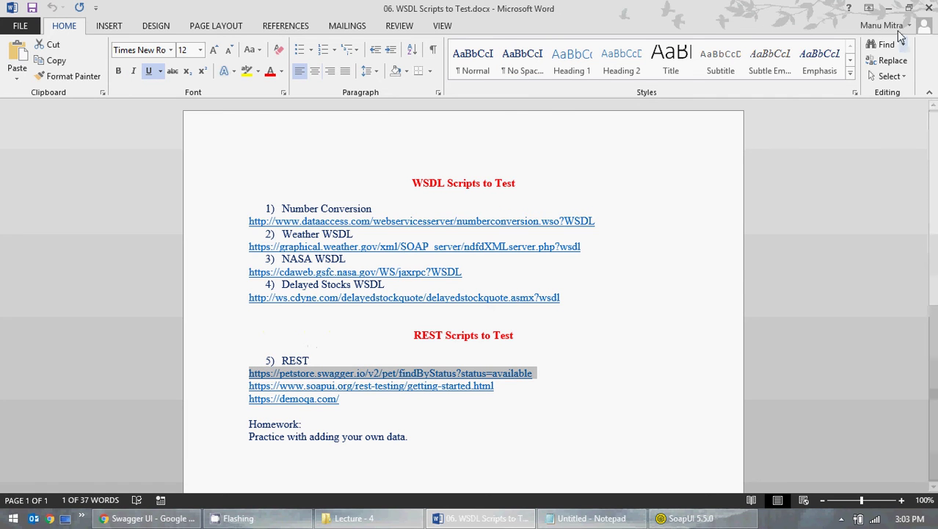
pyautogui.click(888, 9)
pyautogui.click(735, 109)
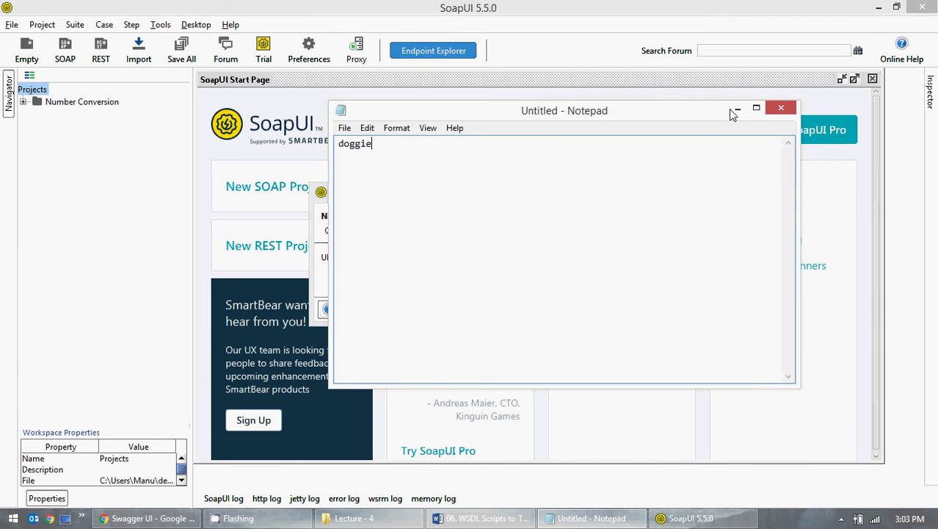
pyautogui.press('BackSpace')
pyautogui.hotkey('ctrl', 'v')
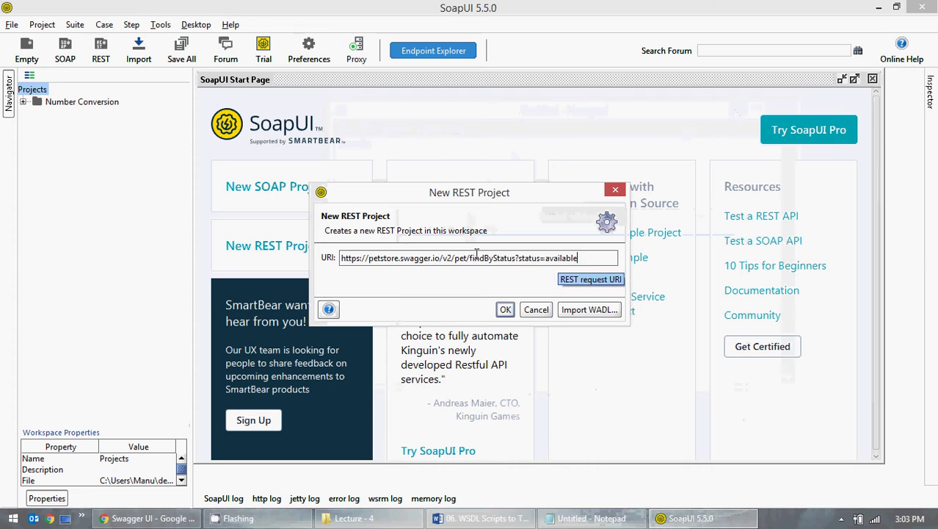
pyautogui.click(506, 309)
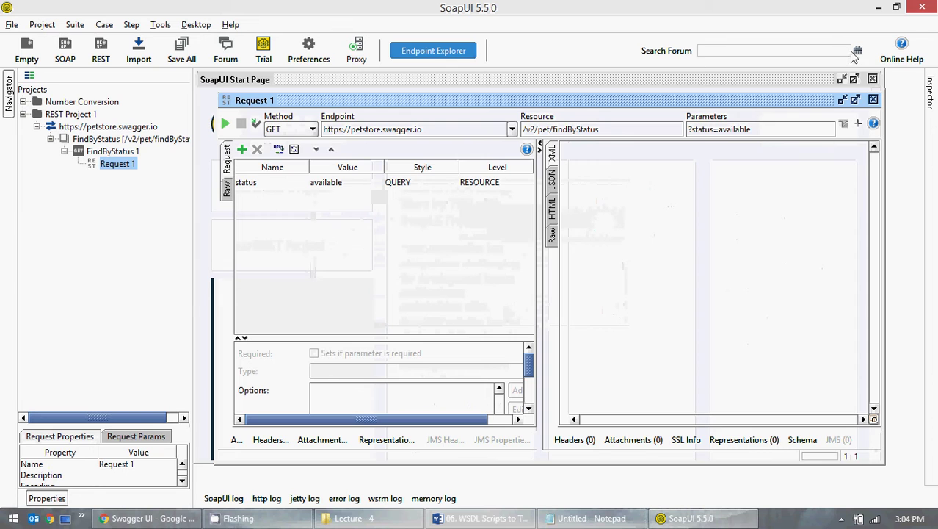
pyautogui.click(855, 99)
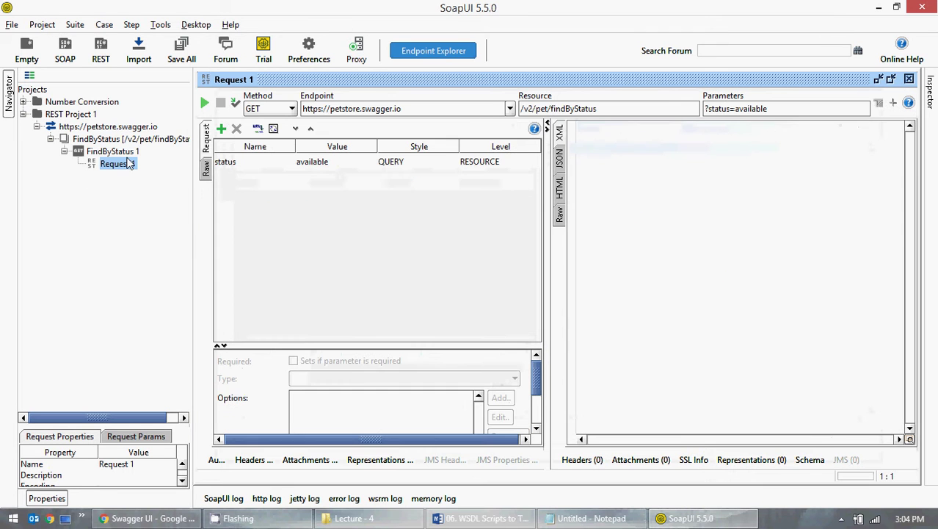
pyautogui.click(63, 151)
pyautogui.click(49, 138)
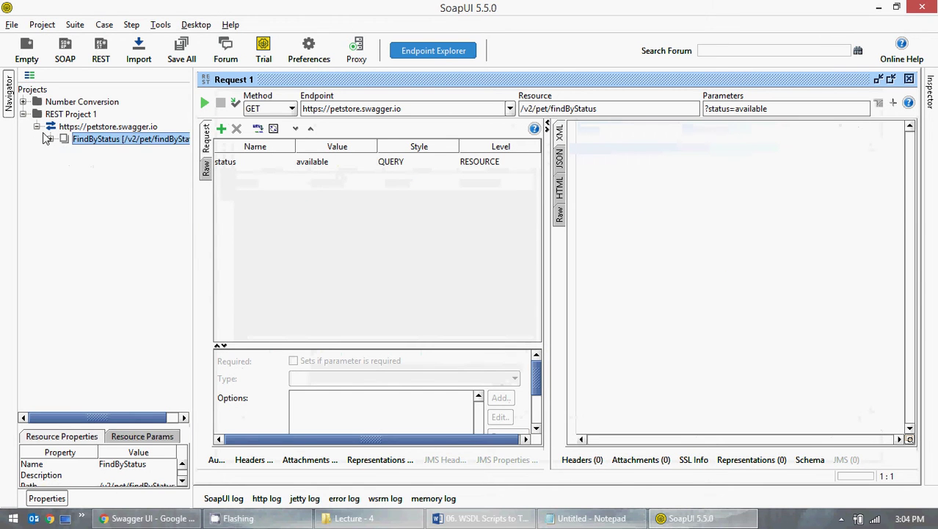
pyautogui.click(37, 127)
# - Rename the new REST project as Pet Store
pyautogui.click(76, 116)
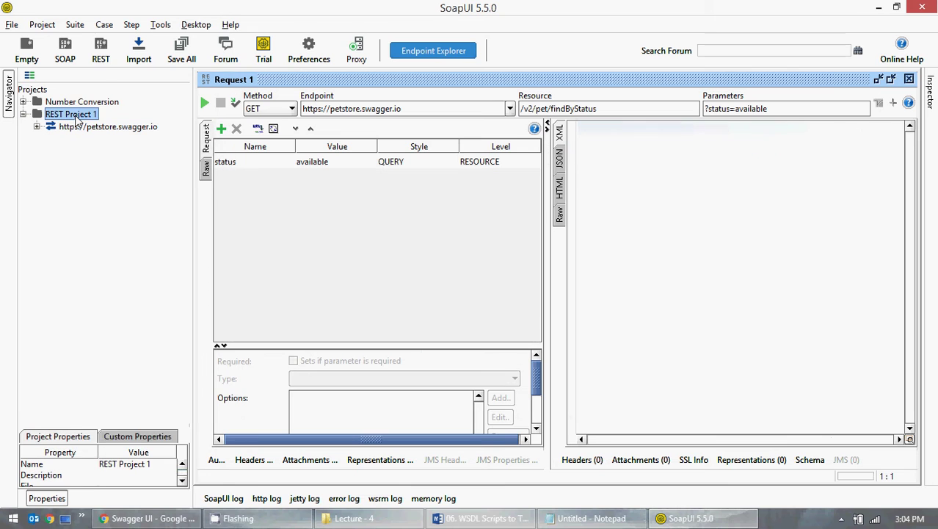
pyautogui.rightClick(77, 119)
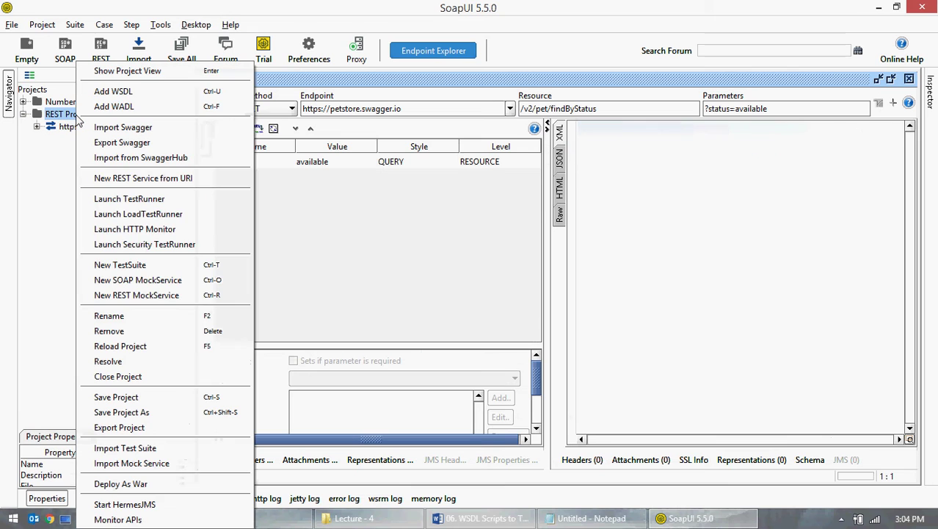
pyautogui.click(125, 318)
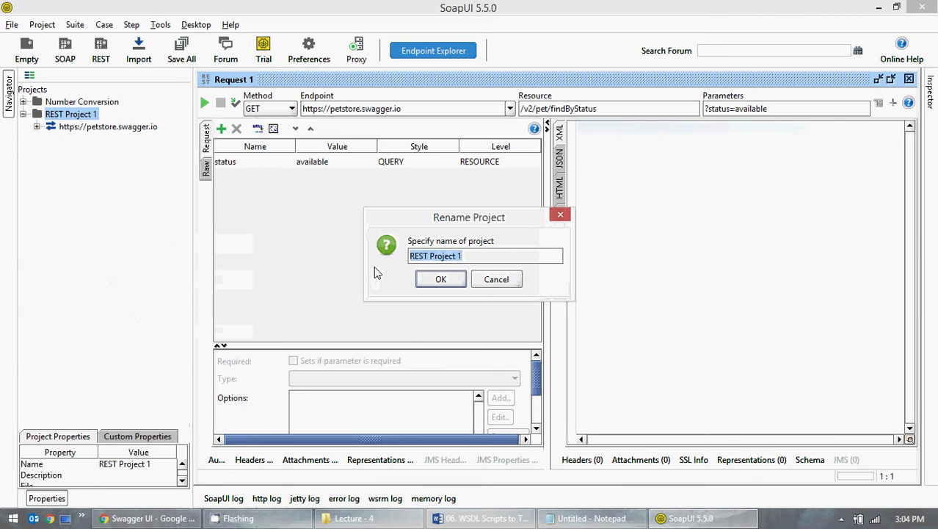
pyautogui.write('Pet Store')
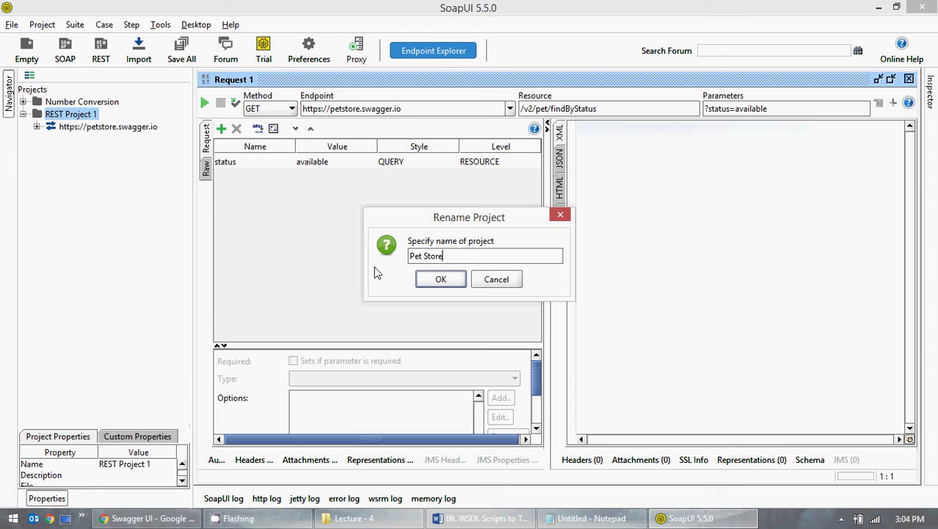
pyautogui.click(435, 278)
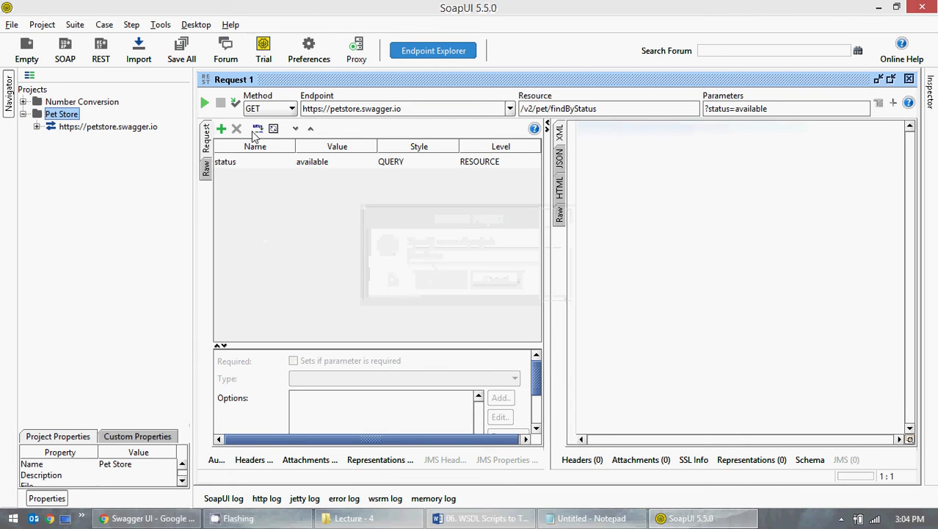
# - Add Request 1 to a new TestCase 1 in a new suite named Pet Store TestSuite, keeping the default request options
pyautogui.click(234, 104)
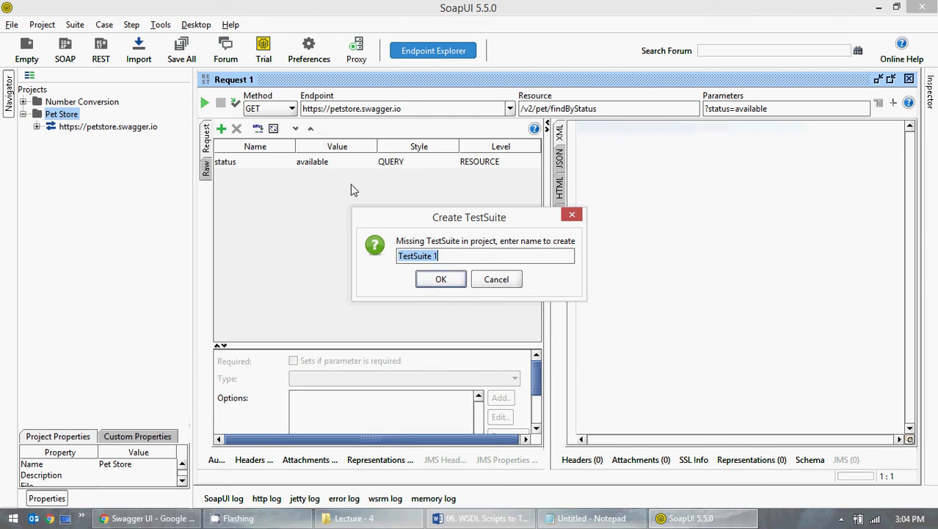
pyautogui.click(468, 256)
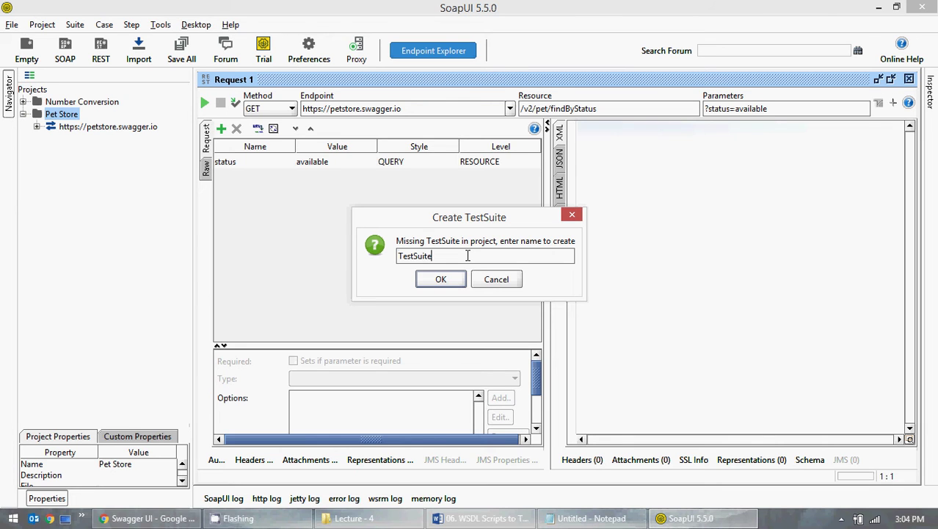
pyautogui.press('Home')
pyautogui.write('Pet Store')
pyautogui.click(443, 280)
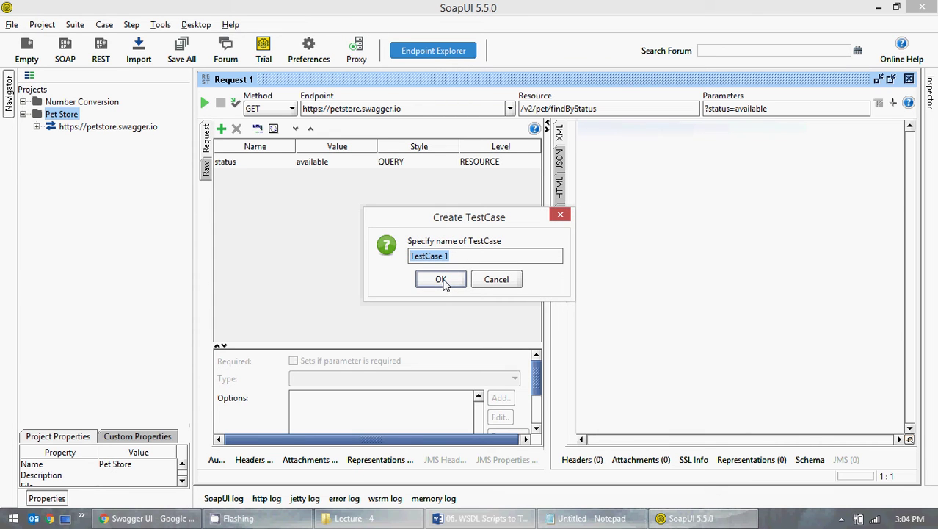
pyautogui.click(440, 280)
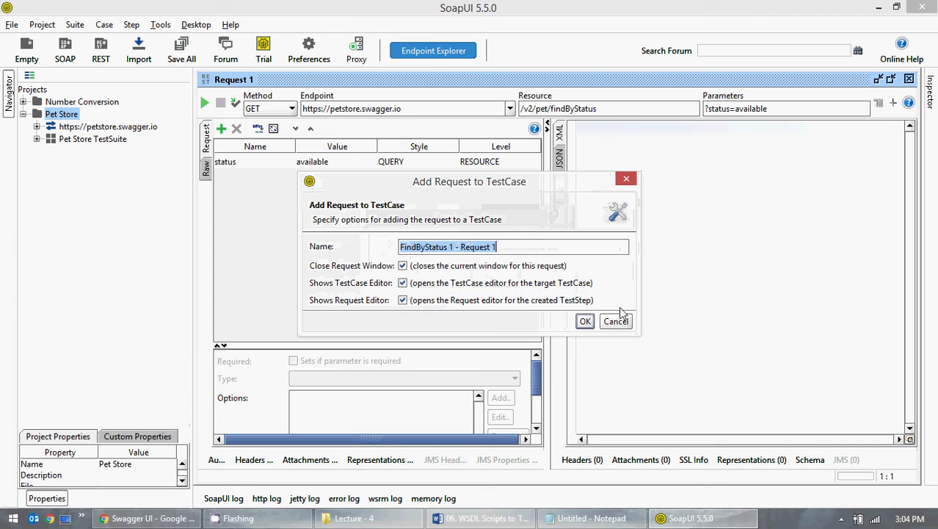
pyautogui.click(586, 320)
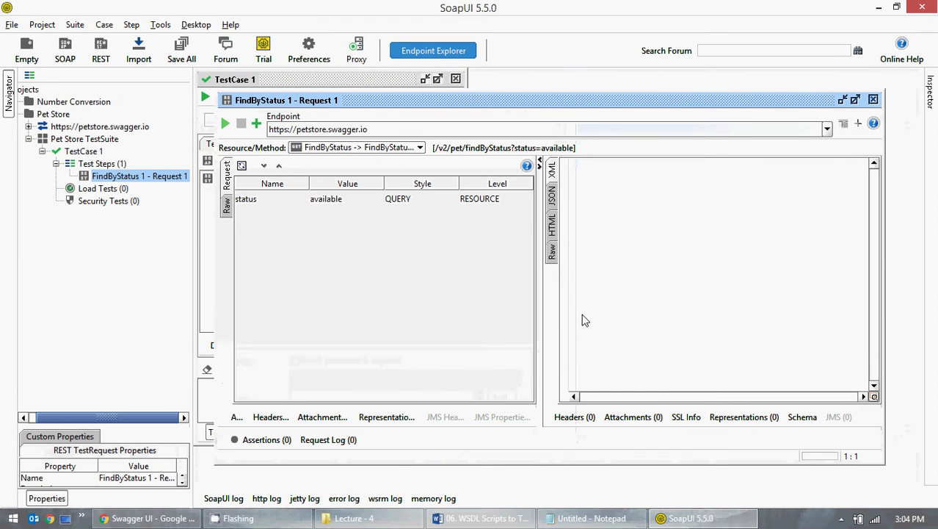
# - Close the TestCase 1 and FindByStatus request editors and collapse Pet Store TestSuite in the project tree
pyautogui.click(456, 79)
pyautogui.click(872, 100)
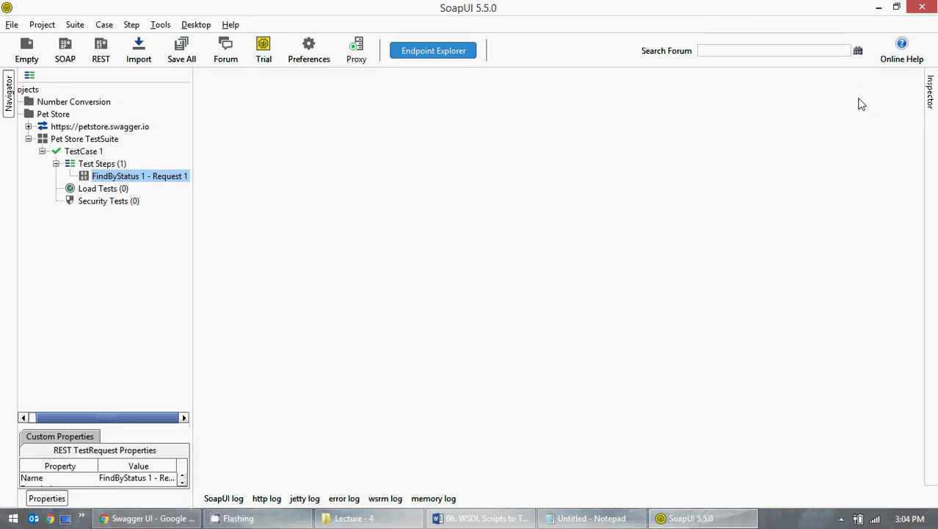
pyautogui.click(56, 163)
pyautogui.click(49, 150)
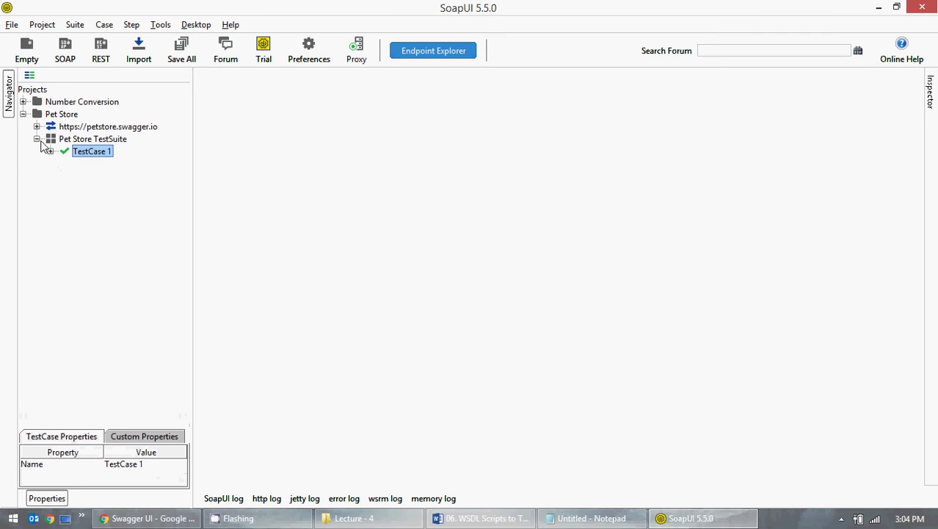
pyautogui.click(37, 139)
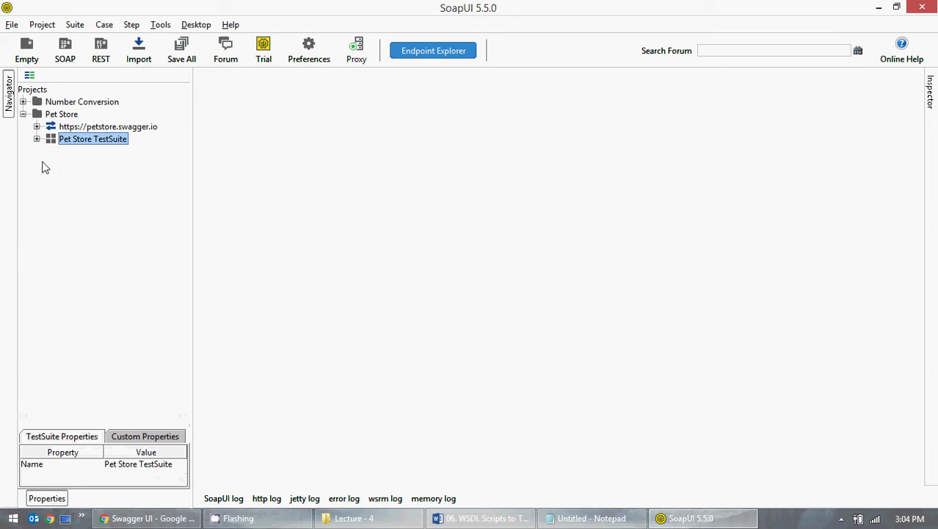
# - Save all projects, agreeing to save the unsaved Pet Store project
pyautogui.click(12, 24)
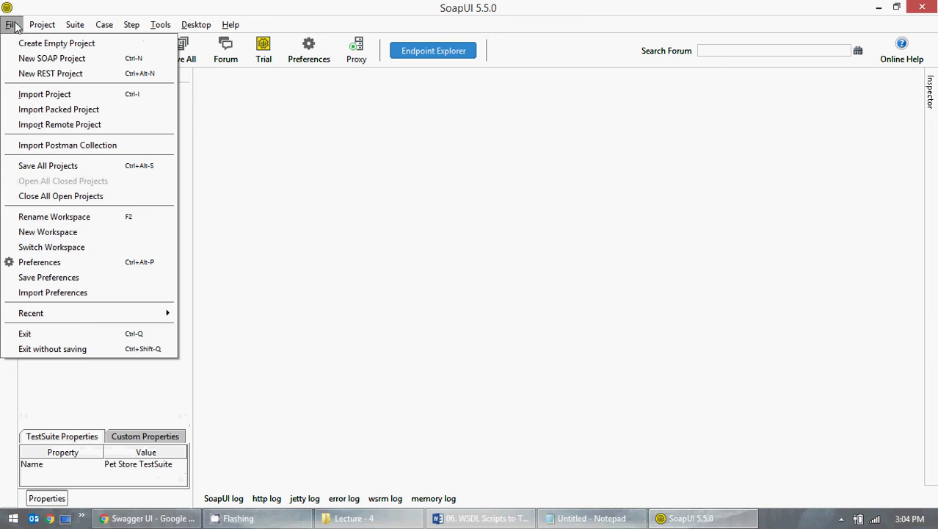
pyautogui.click(44, 166)
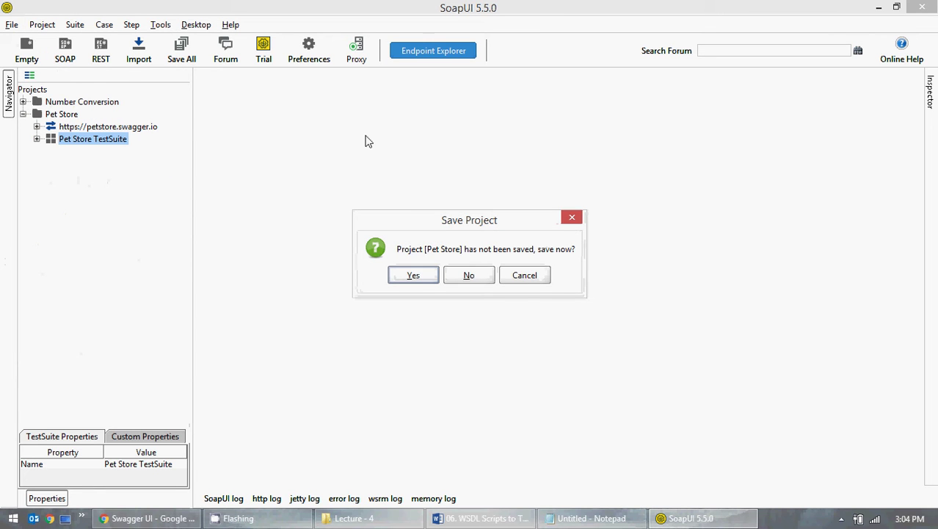
pyautogui.click(414, 275)
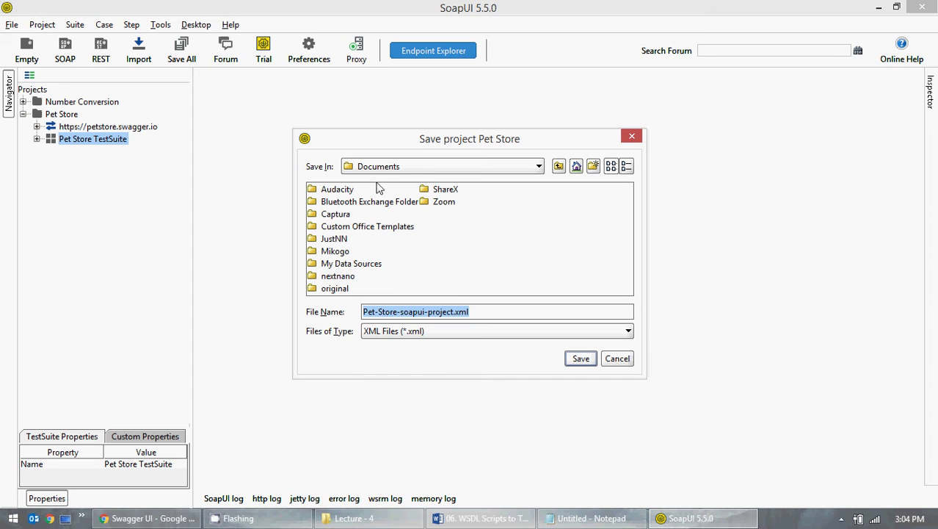
# - Set the Pet Store project's save location to the SoapUI-5.5.0 folder under Softwares > SOAP UI on Local Disk (C:)
pyautogui.click(394, 166)
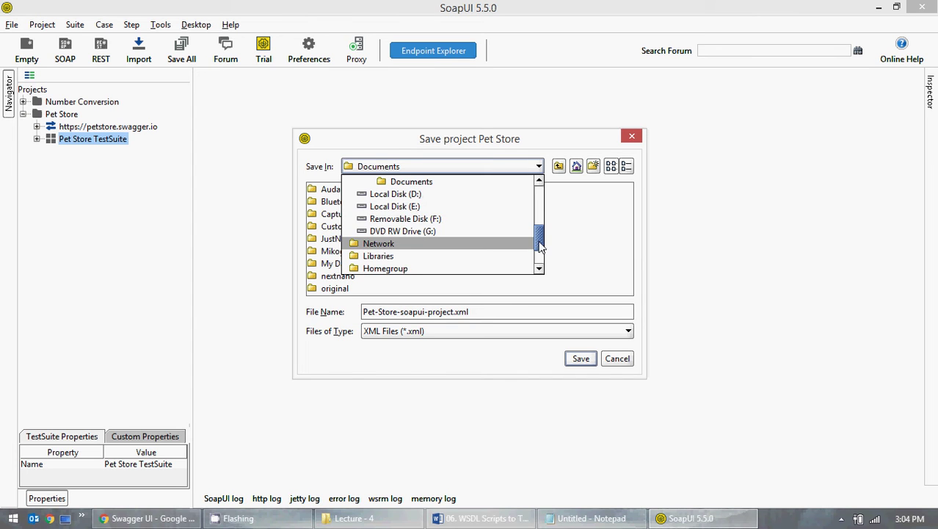
pyautogui.moveTo(538, 248); pyautogui.dragTo(539, 192)
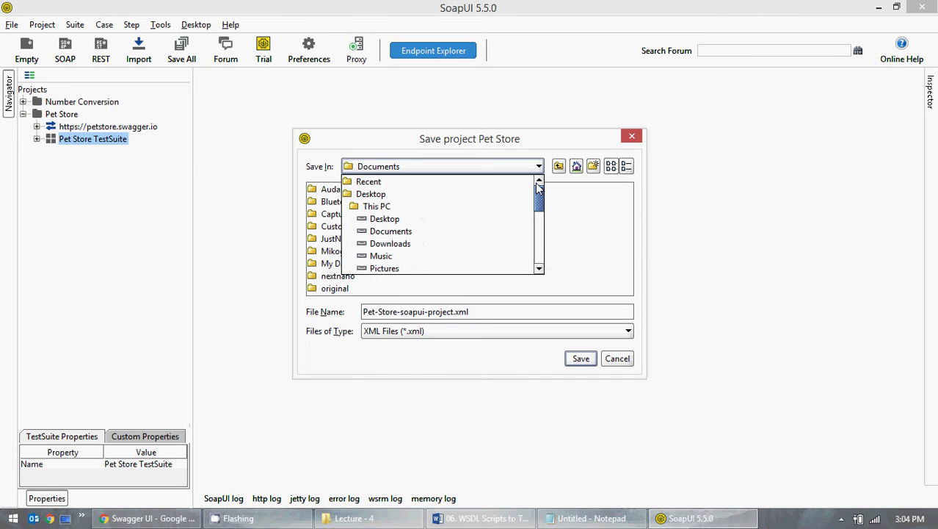
pyautogui.click(414, 195)
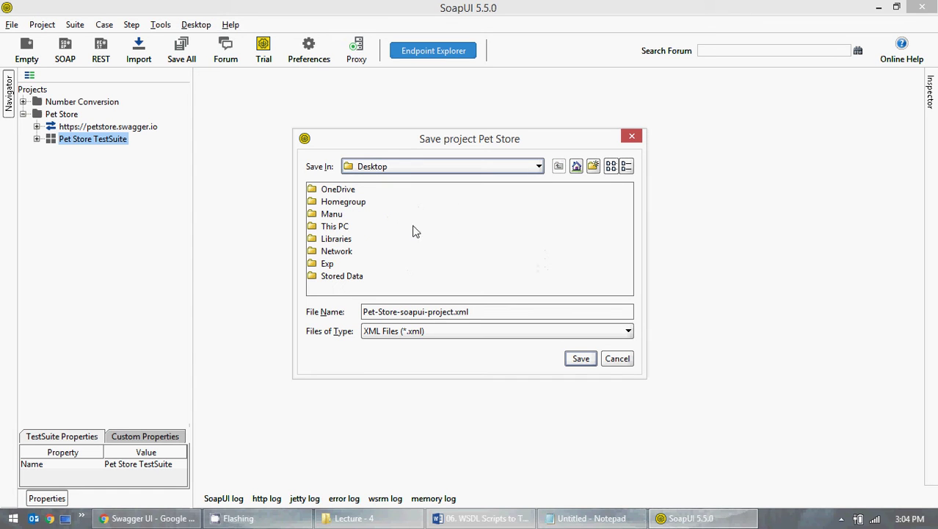
pyautogui.doubleClick(335, 227)
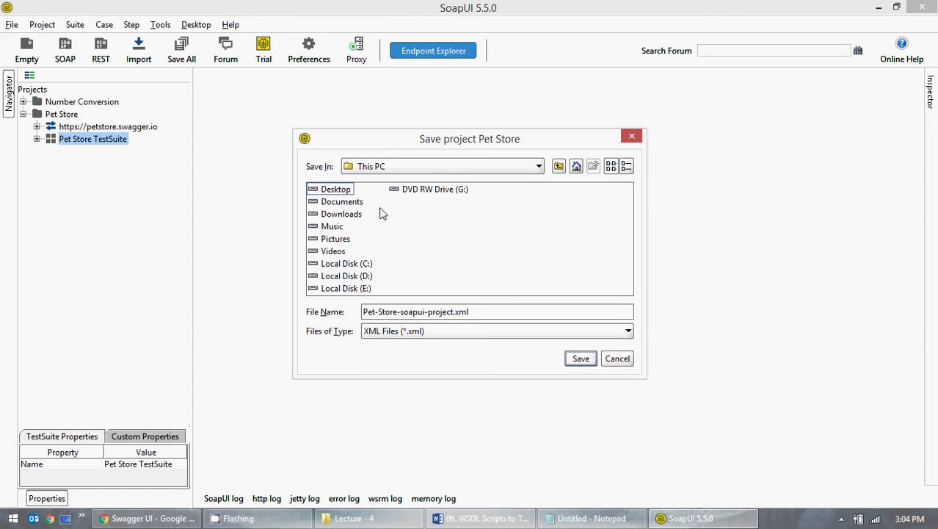
pyautogui.doubleClick(358, 264)
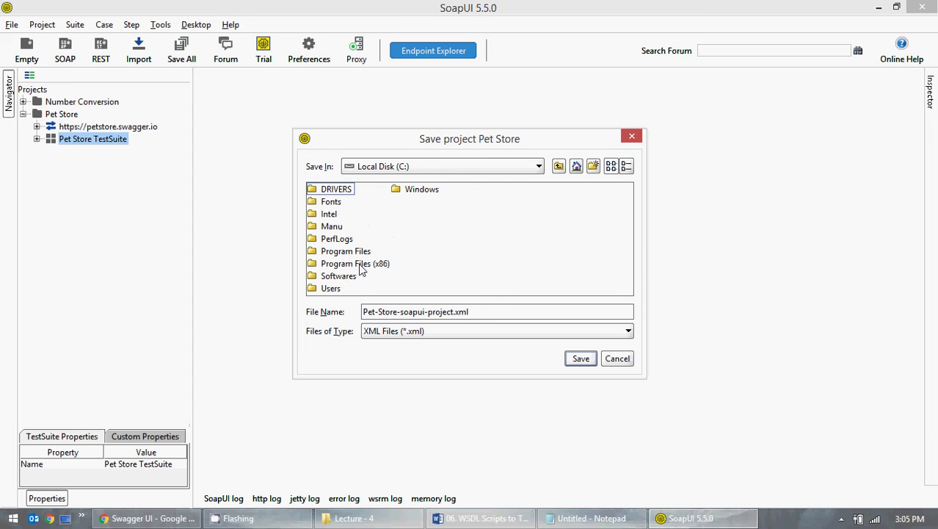
pyautogui.doubleClick(346, 275)
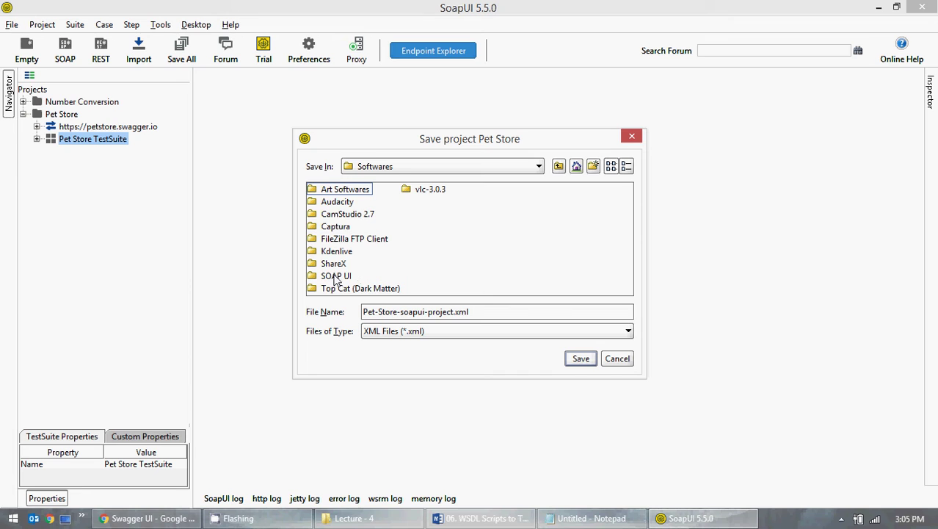
pyautogui.doubleClick(336, 278)
pyautogui.doubleClick(355, 203)
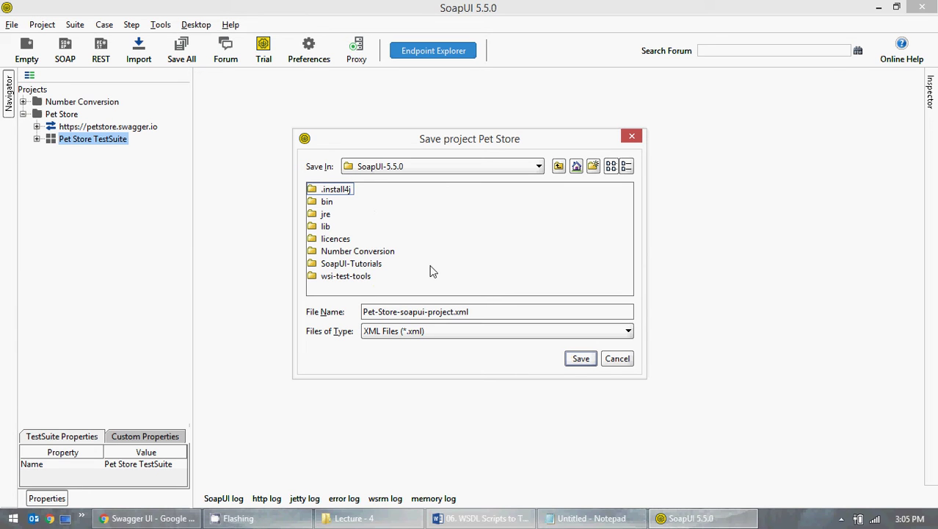
# - Create a folder named Rest inside SoapUI-5.5.0 and save the project there as Pet-Store-soapui-project.xml
pyautogui.click(593, 166)
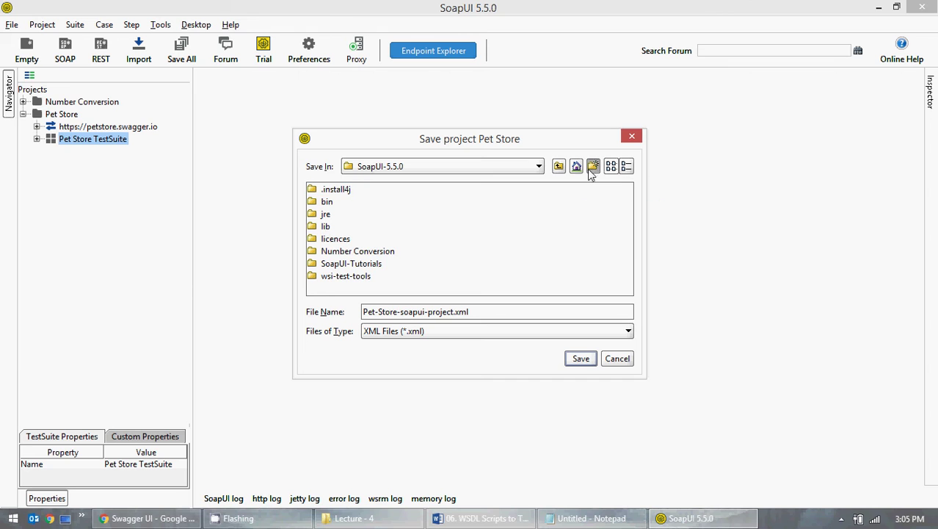
pyautogui.write('Re')
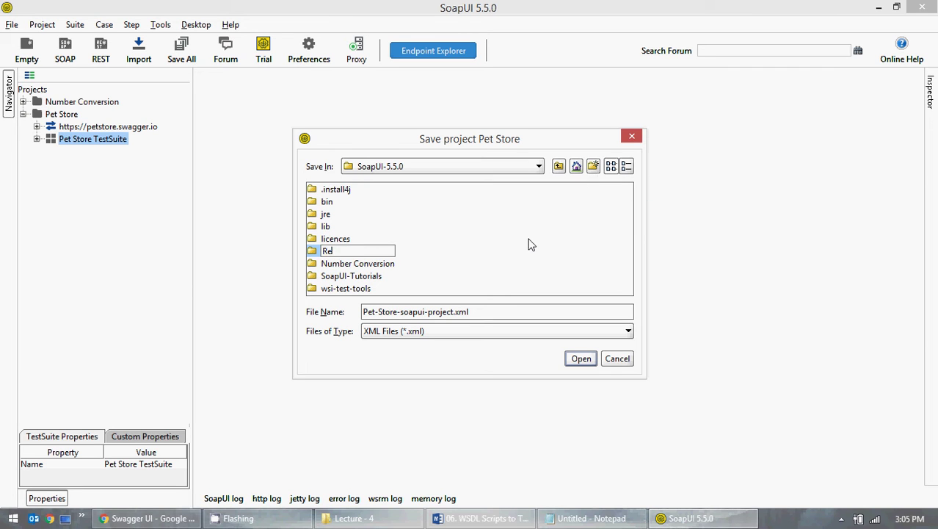
pyautogui.write('st')
pyautogui.press('Return')
pyautogui.doubleClick(330, 264)
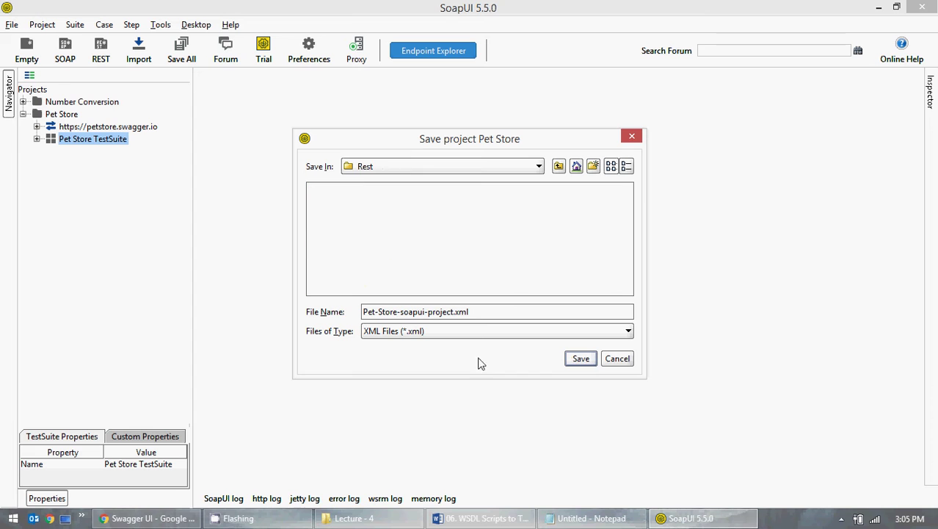
pyautogui.click(590, 362)
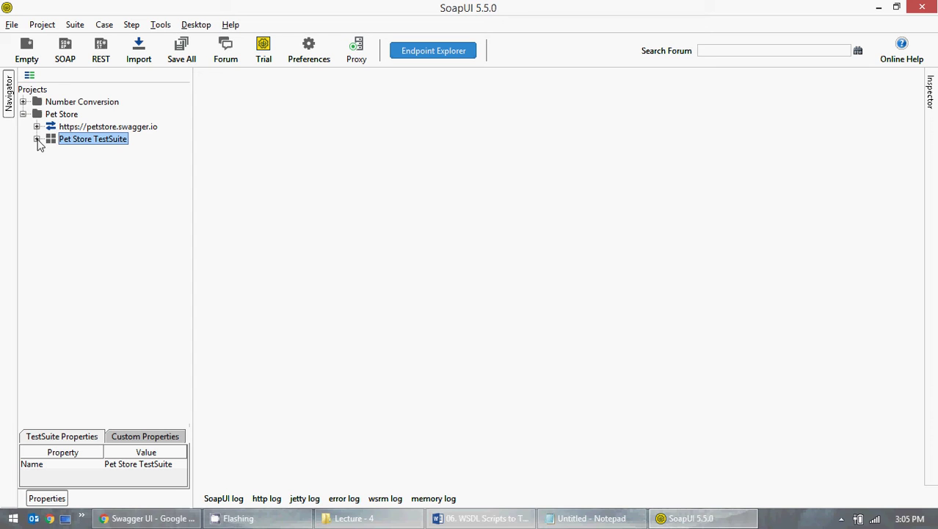
pyautogui.click(879, 7)
pyautogui.rightClick(596, 277)
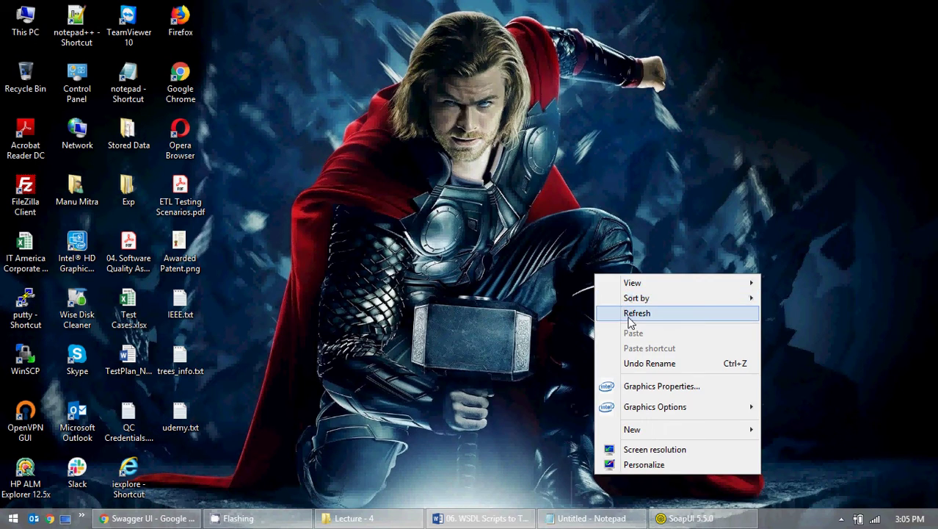
pyautogui.click(625, 313)
pyautogui.click(686, 519)
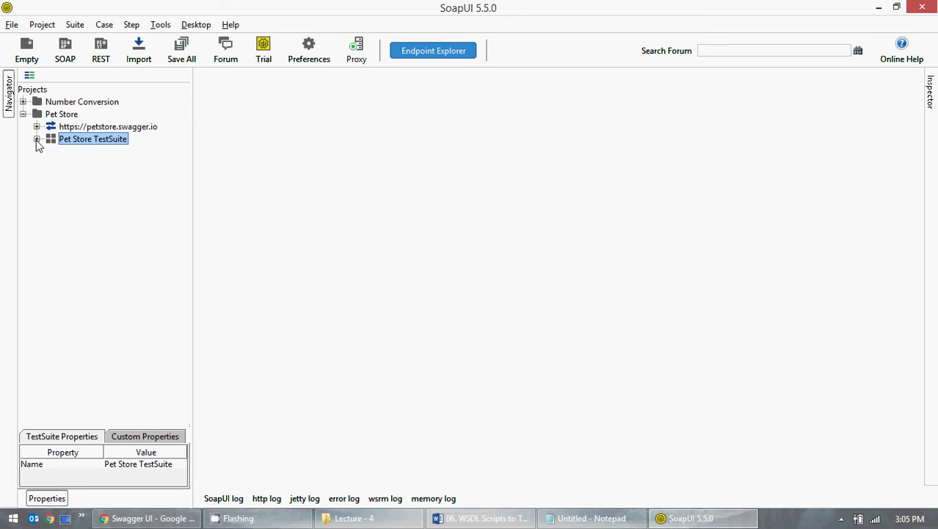
# - Expand Pet Store TestSuite down to TestCase 1's test steps and open FindByStatus 1 - Request 1 in an enlarged editor
pyautogui.click(37, 139)
pyautogui.click(51, 152)
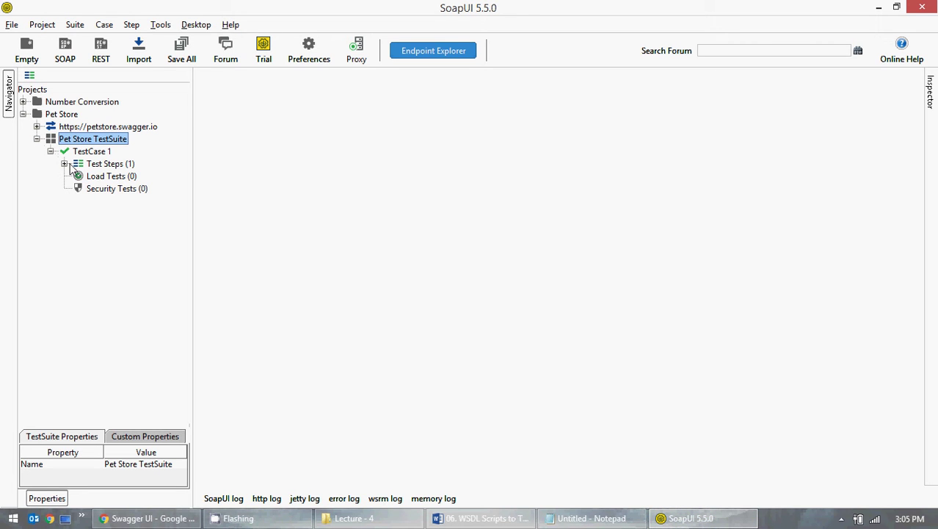
pyautogui.click(65, 164)
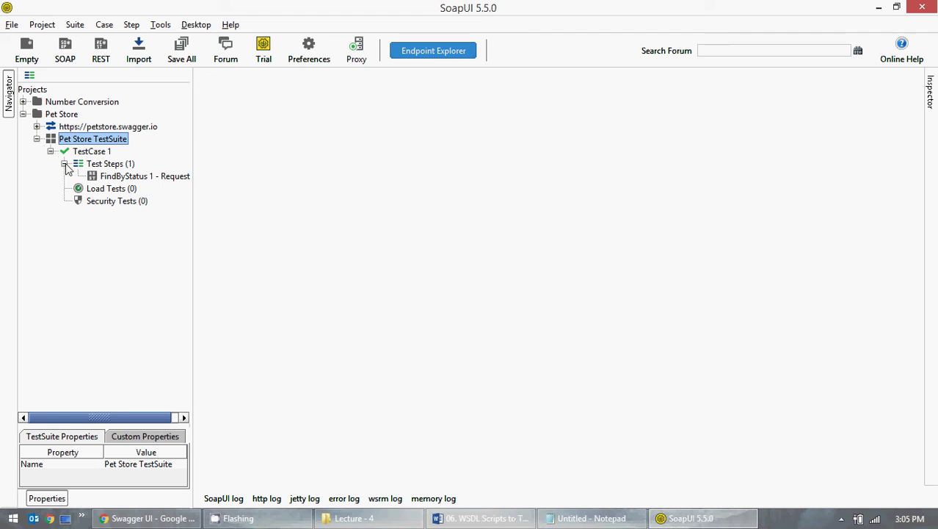
pyautogui.doubleClick(131, 178)
pyautogui.click(855, 79)
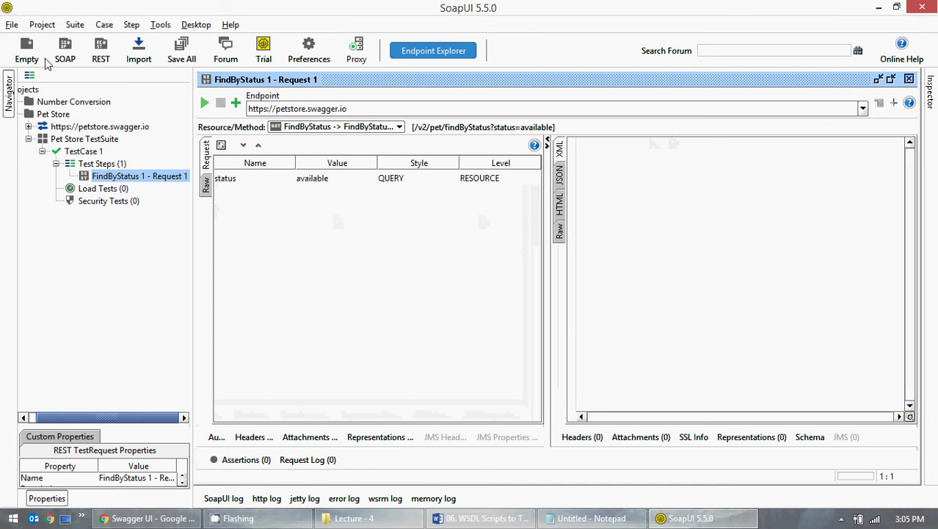
# - Add a Contains assertion to the FindByStatus 1 - Request 1 test step
pyautogui.click(236, 102)
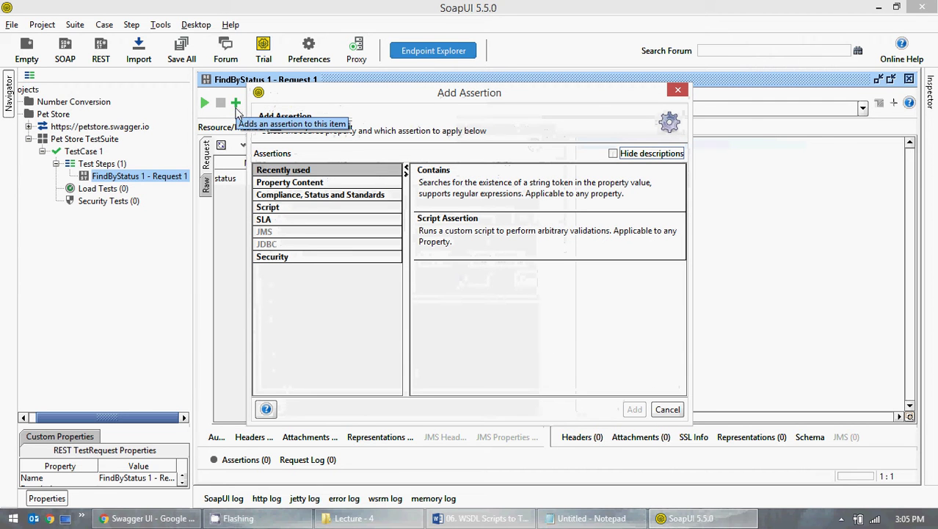
pyautogui.click(496, 191)
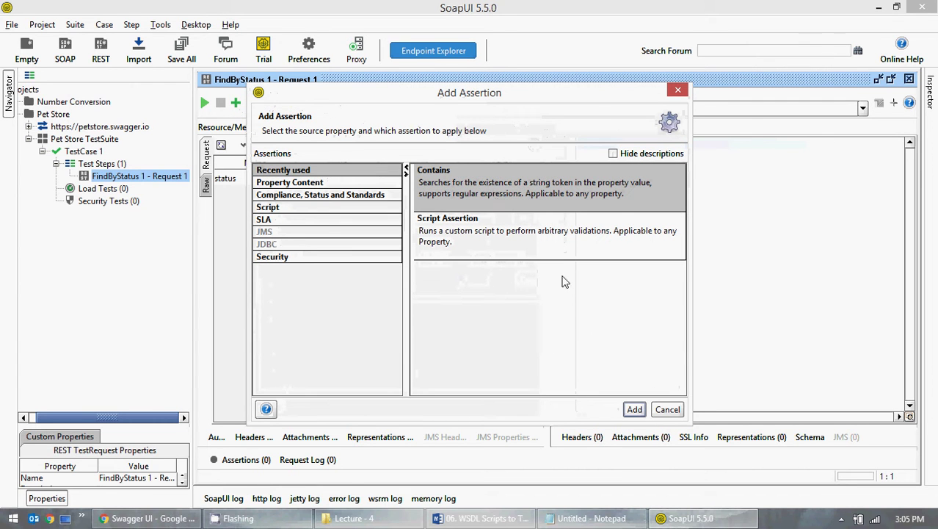
pyautogui.click(634, 409)
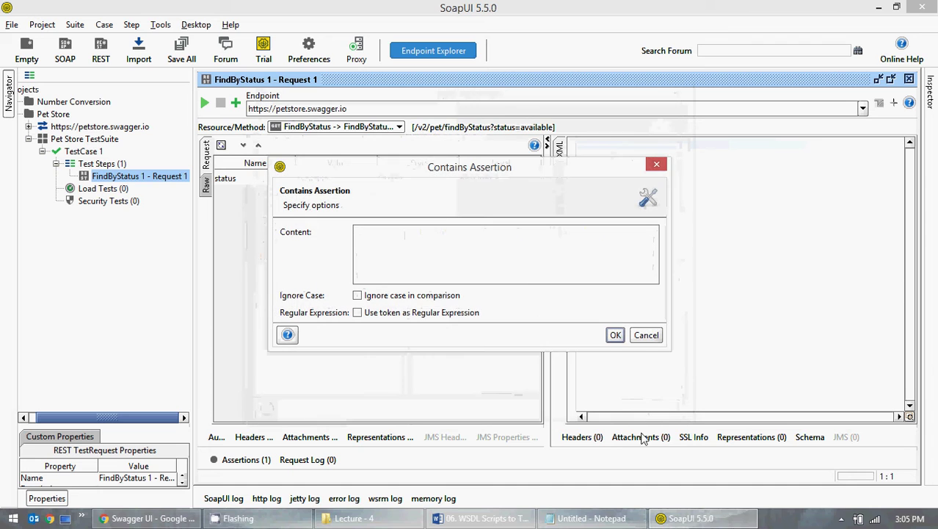
# - Set the Contains assertion's content to doggie, copied from the untitled Notepad note, and close that note without saving
pyautogui.click(591, 518)
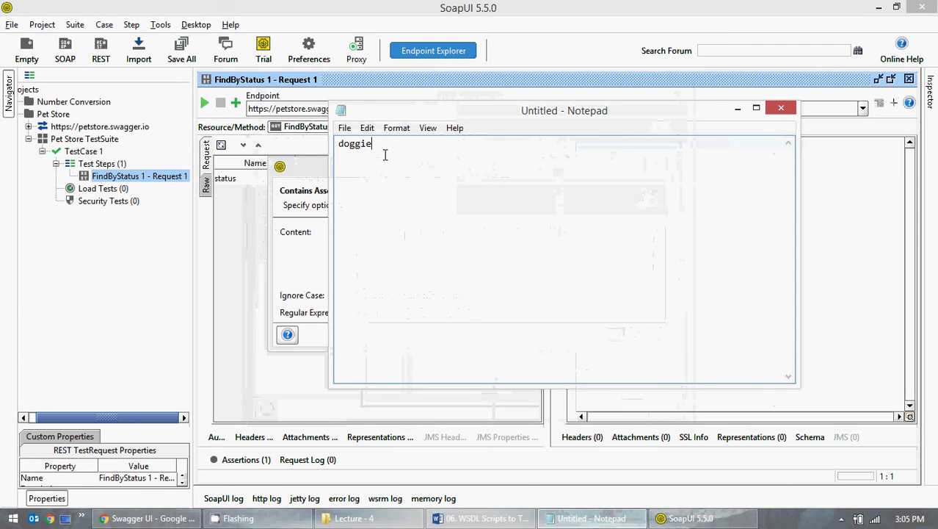
pyautogui.moveTo(385, 151); pyautogui.dragTo(266, 156)
pyautogui.hotkey('ctrl', 'c')
pyautogui.click(793, 107)
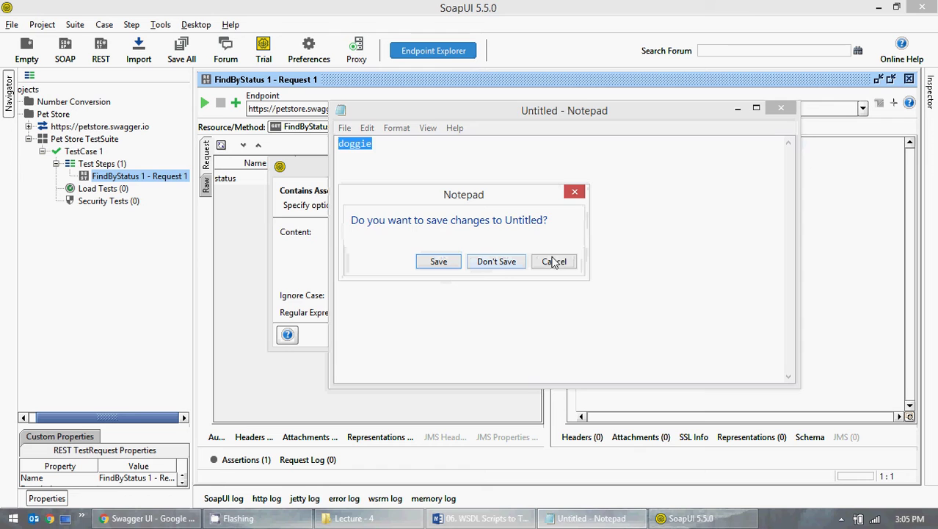
pyautogui.click(497, 261)
pyautogui.hotkey('ctrl', 'v')
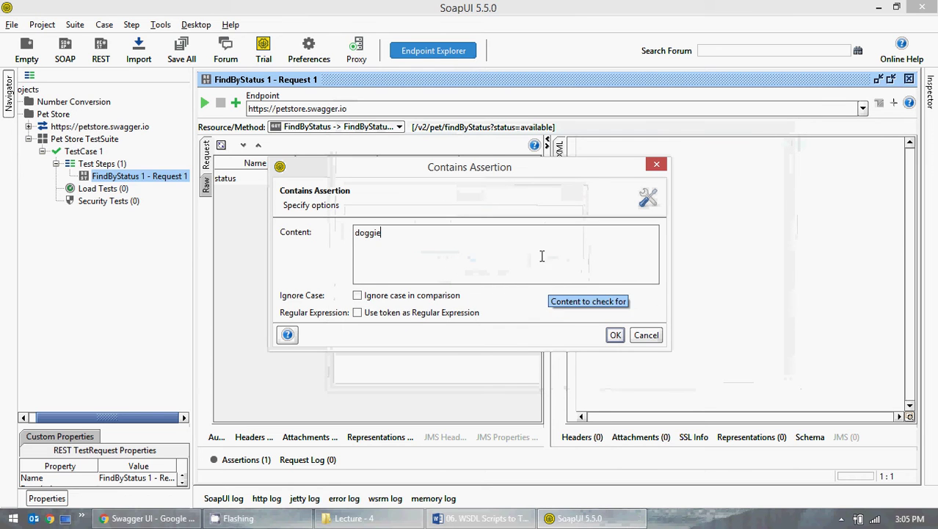
pyautogui.click(615, 335)
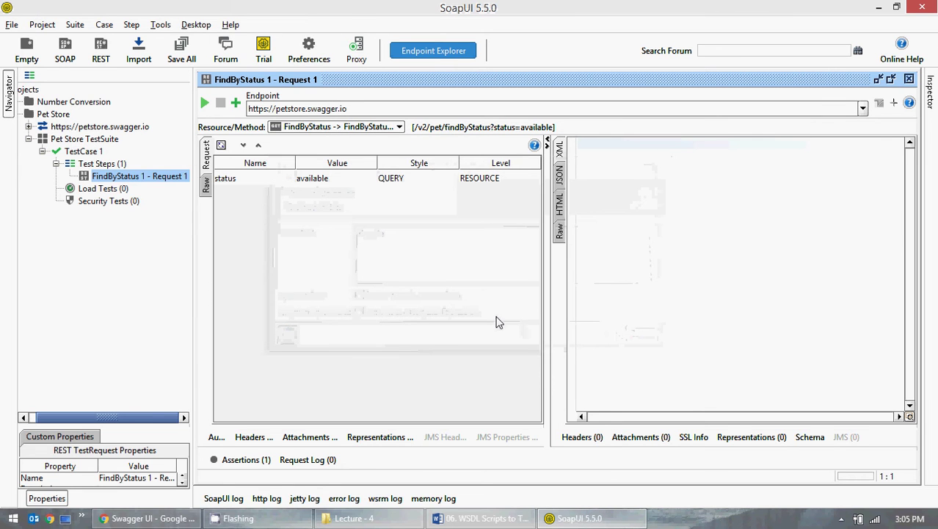
# - Run the FindByStatus 1 - Request 1 test step and switch its response view to JSON
pyautogui.click(239, 461)
pyautogui.click(241, 461)
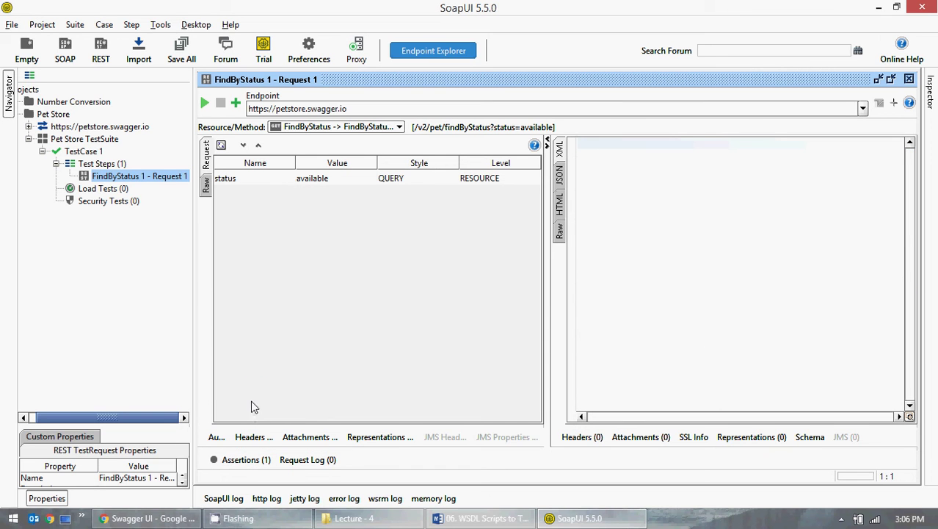
pyautogui.click(204, 103)
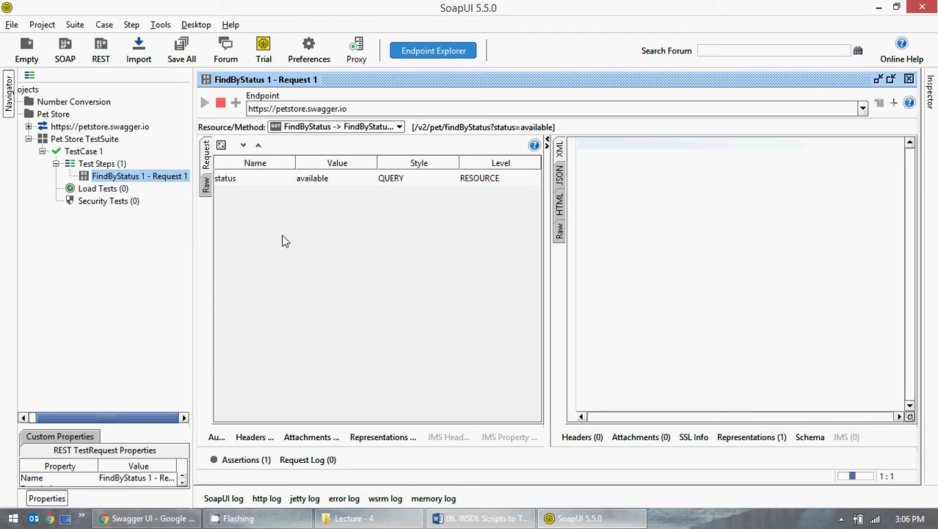
pyautogui.click(561, 176)
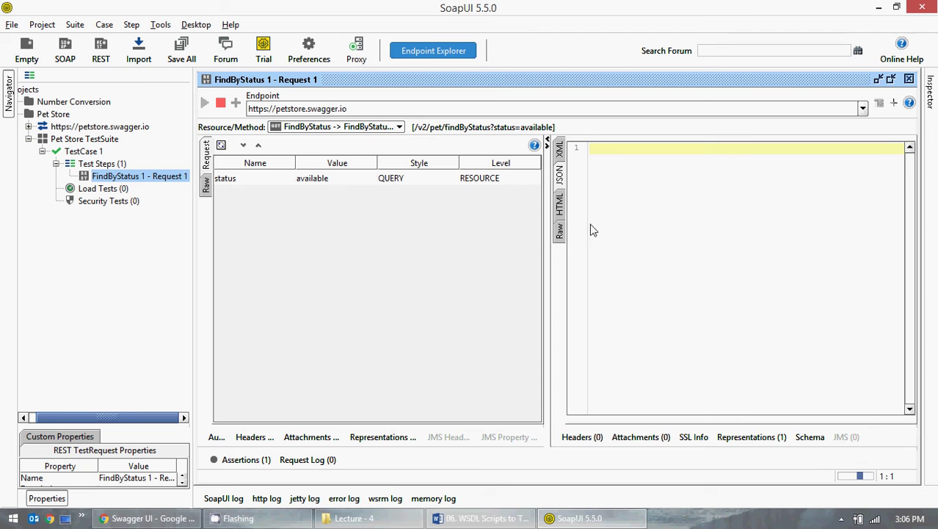
# - Show the memory log and examine CPU and memory performance in Task Manager while the request runs, minimizing Task Manager when done
pyautogui.click(433, 498)
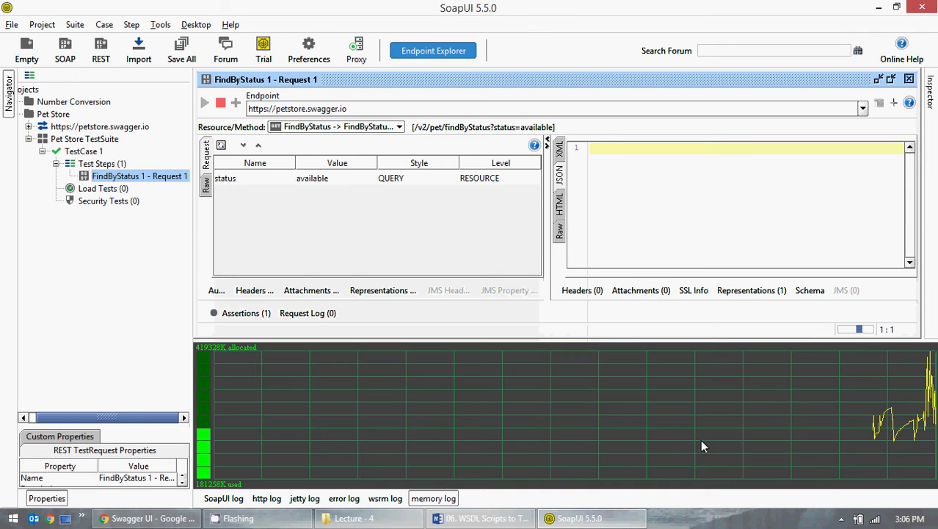
pyautogui.rightClick(696, 519)
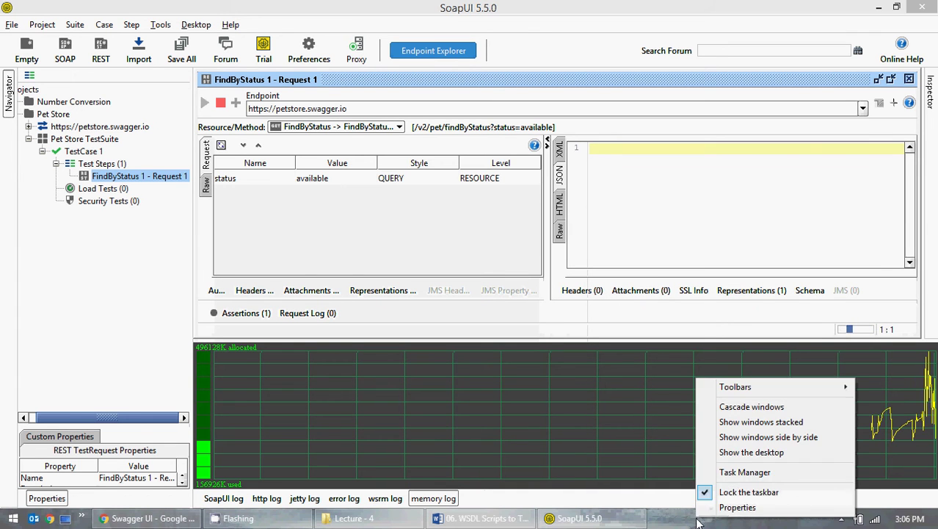
pyautogui.click(739, 472)
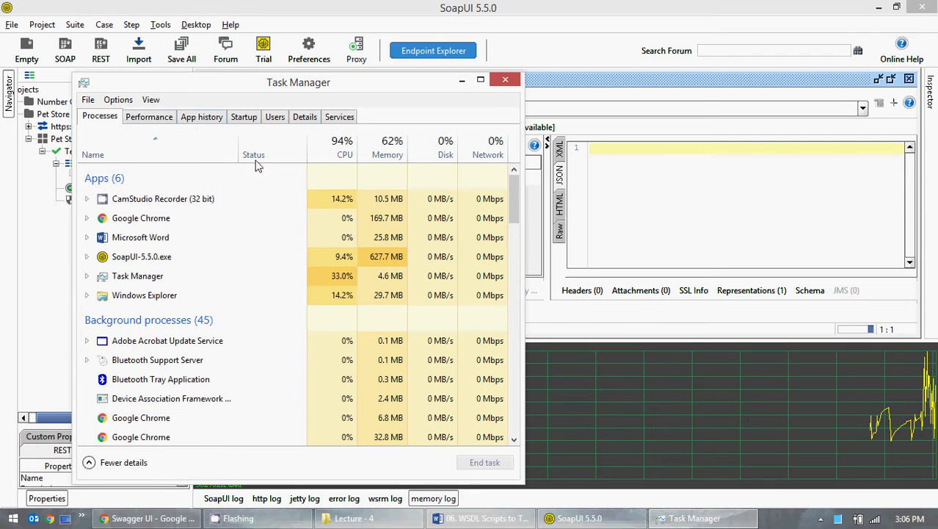
pyautogui.click(169, 116)
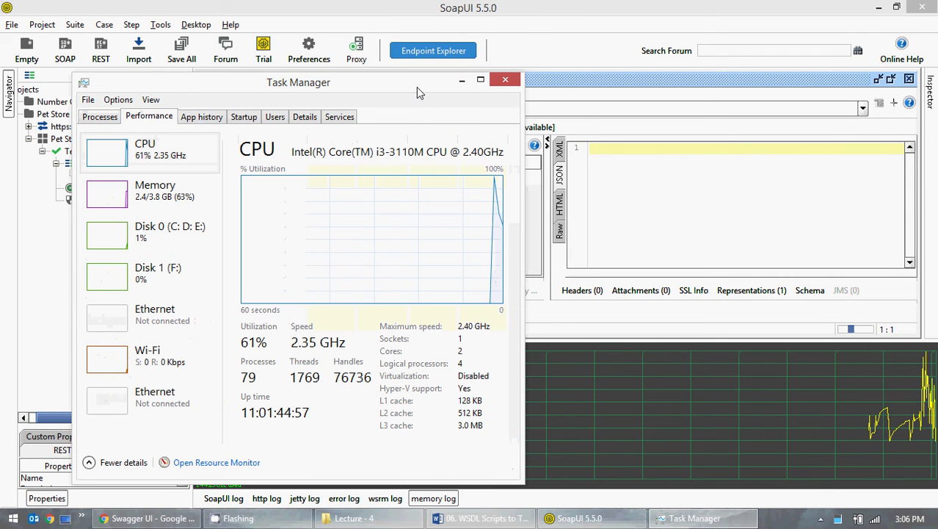
pyautogui.moveTo(417, 81); pyautogui.dragTo(349, 67)
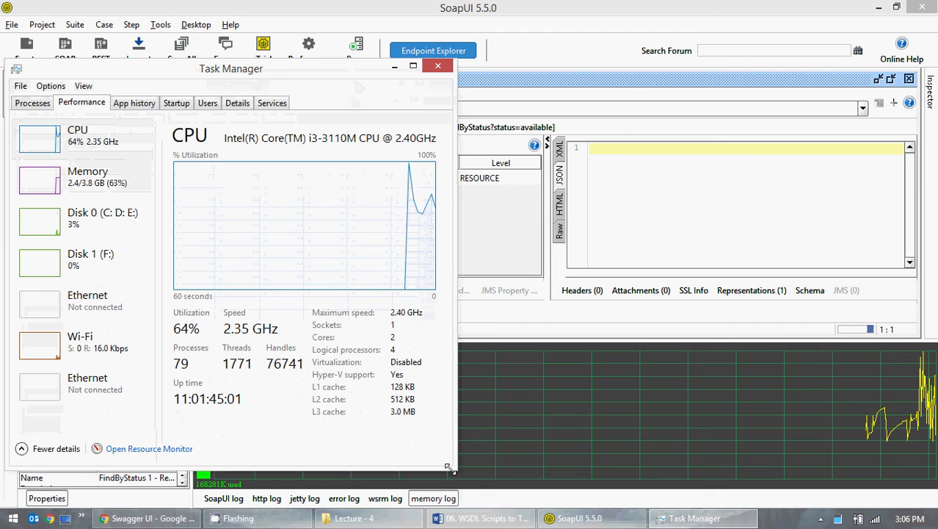
pyautogui.moveTo(452, 468); pyautogui.dragTo(517, 444)
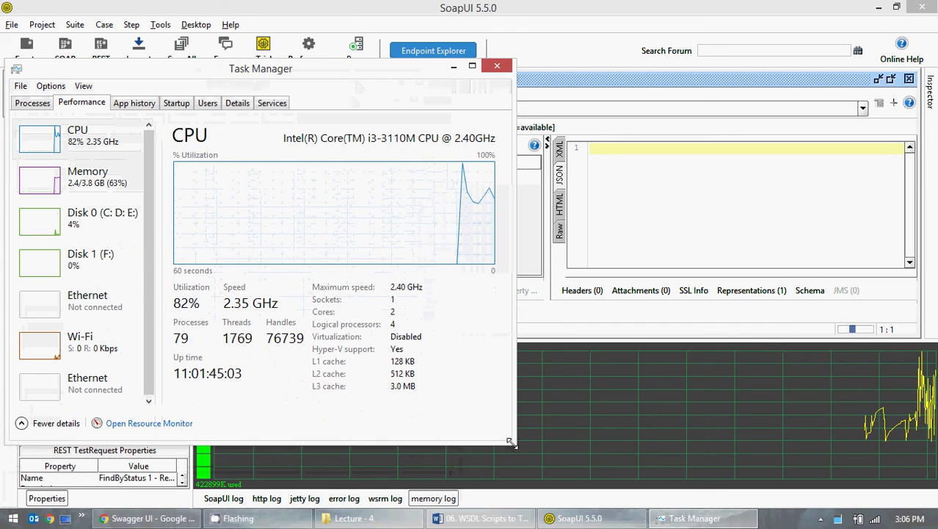
pyautogui.click(80, 191)
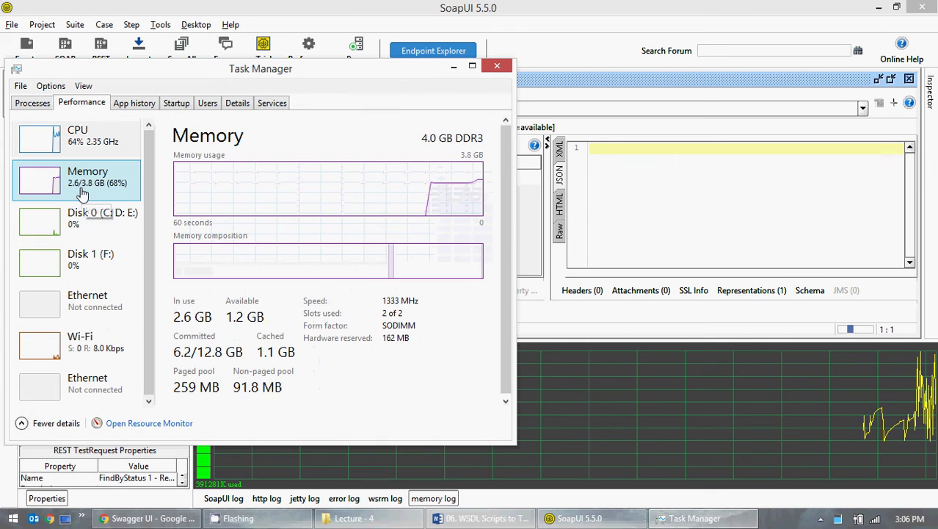
pyautogui.click(81, 156)
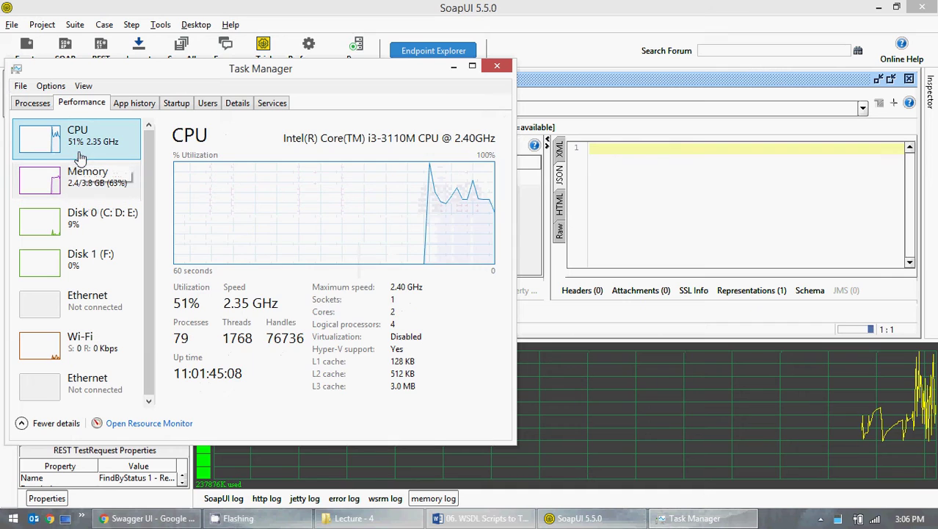
pyautogui.moveTo(368, 76); pyautogui.dragTo(371, 99)
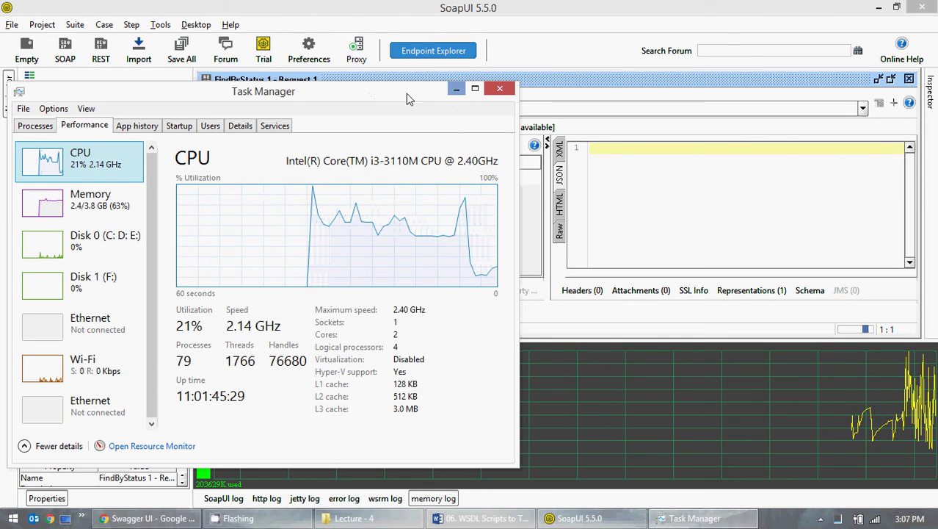
pyautogui.moveTo(406, 93); pyautogui.dragTo(554, 233)
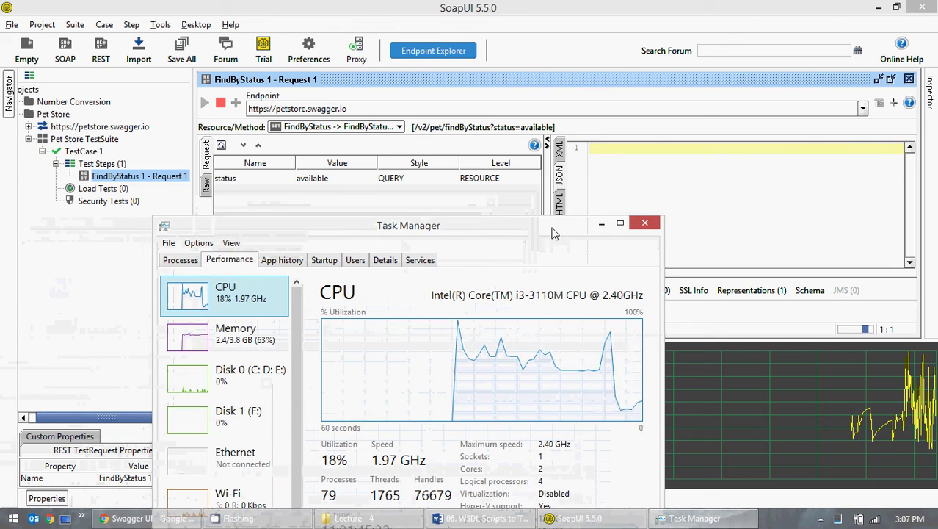
pyautogui.click(601, 224)
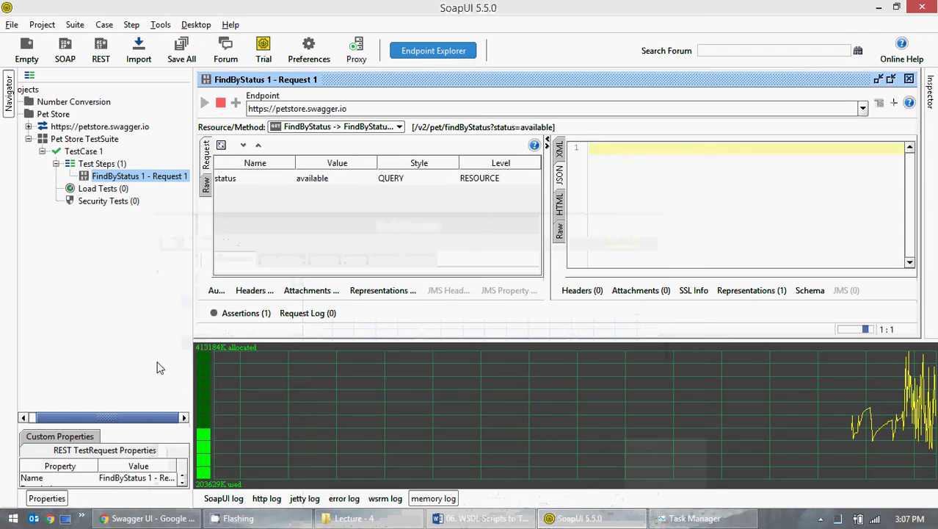
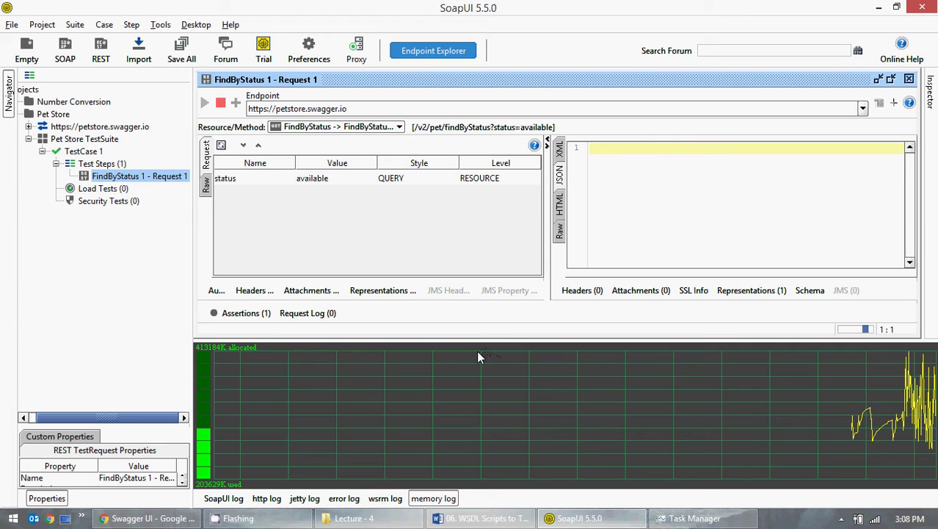
# - Return to Task Manager, check the memory, Disk 0 and CPU performance graphs again, and close it
pyautogui.click(685, 520)
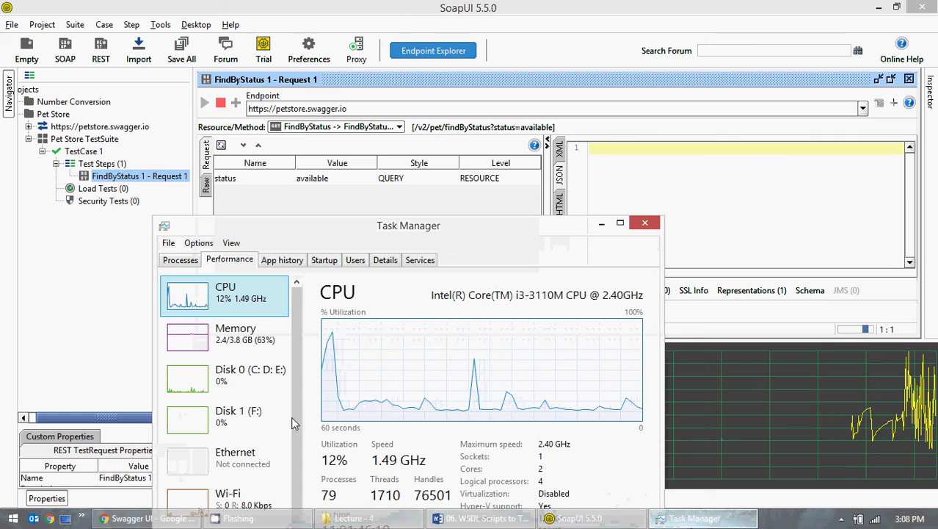
pyautogui.click(243, 345)
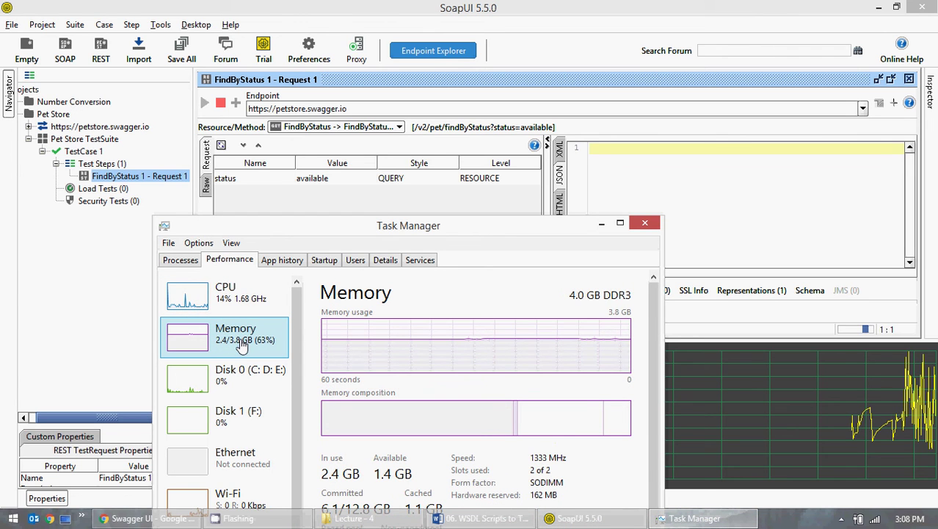
pyautogui.click(235, 312)
pyautogui.click(242, 382)
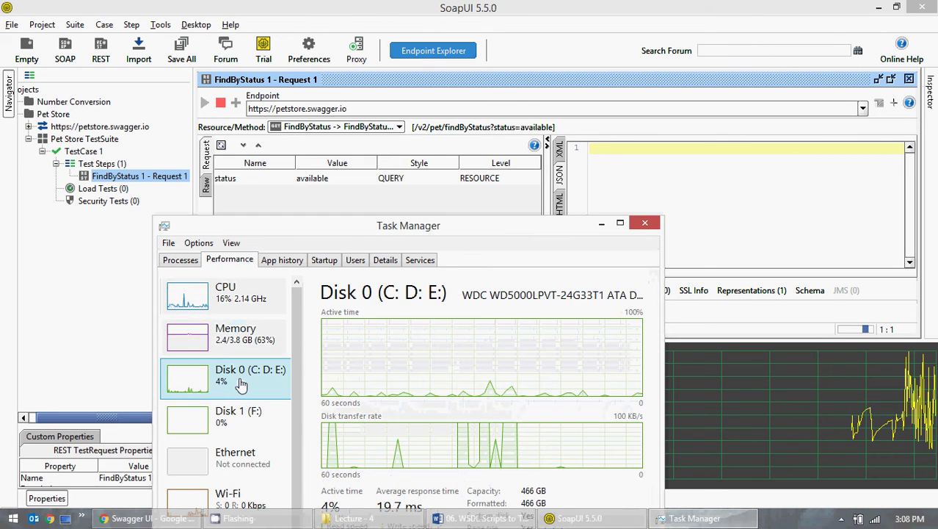
pyautogui.click(232, 317)
pyautogui.click(644, 222)
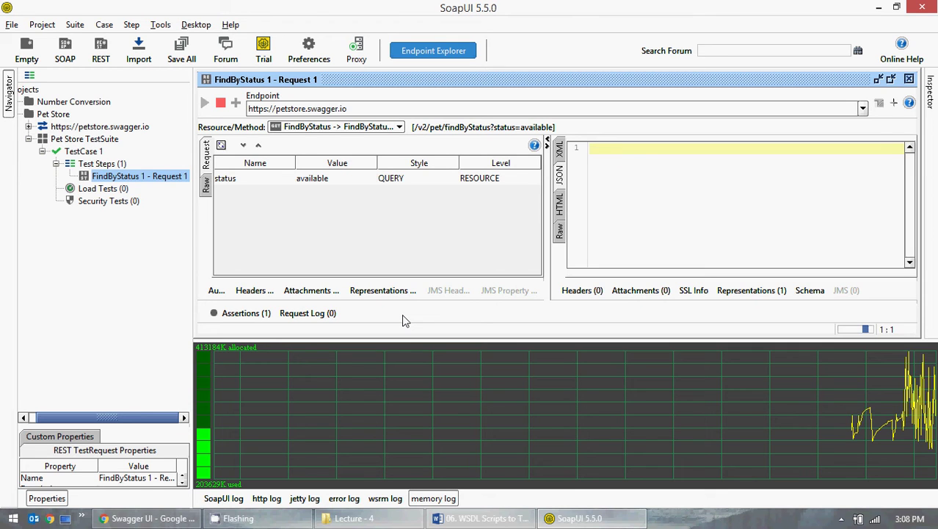
# - Look over the WSDL files in the Lecture - 4 folder and minimize the folder window
pyautogui.click(390, 522)
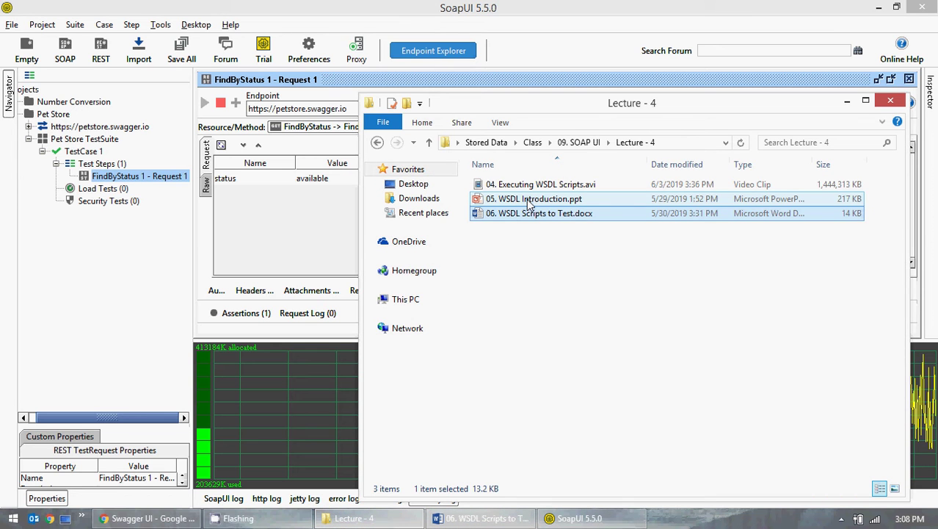
pyautogui.click(530, 205)
pyautogui.doubleClick(531, 214)
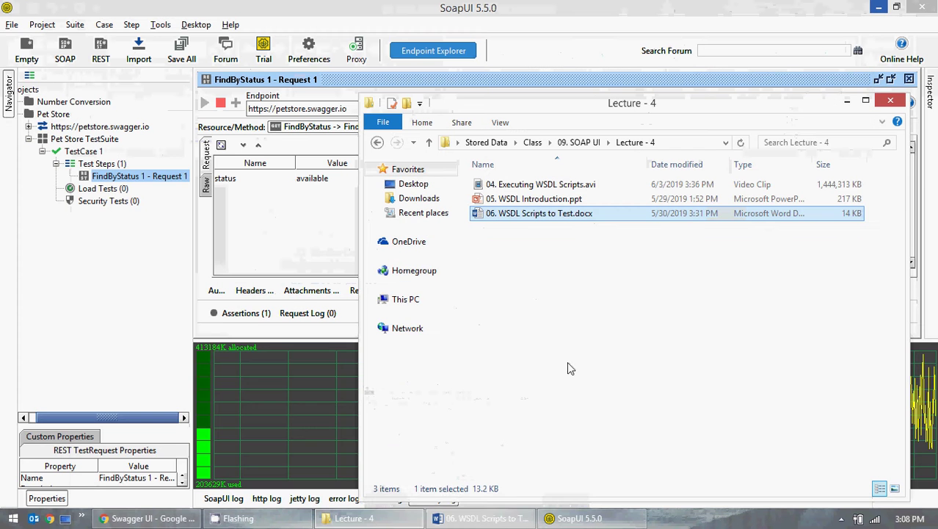
pyautogui.press('super+Down')
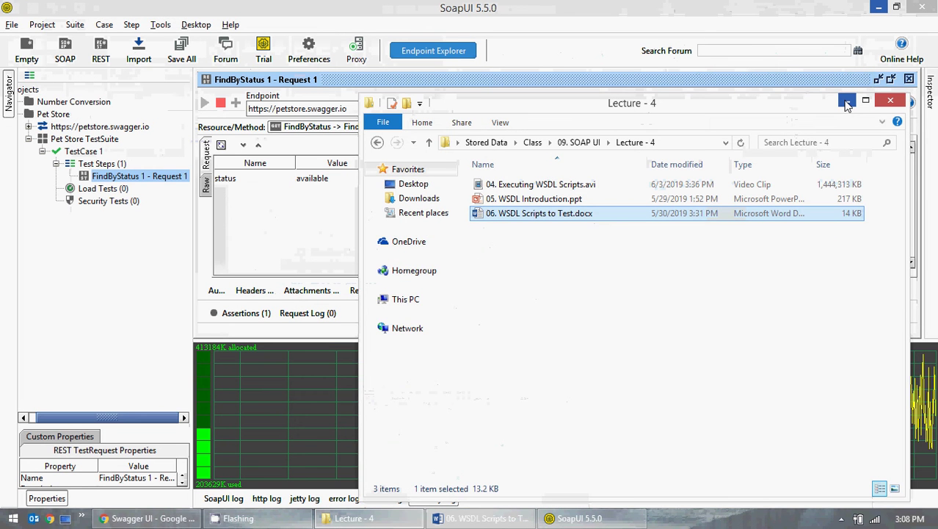
pyautogui.click(846, 103)
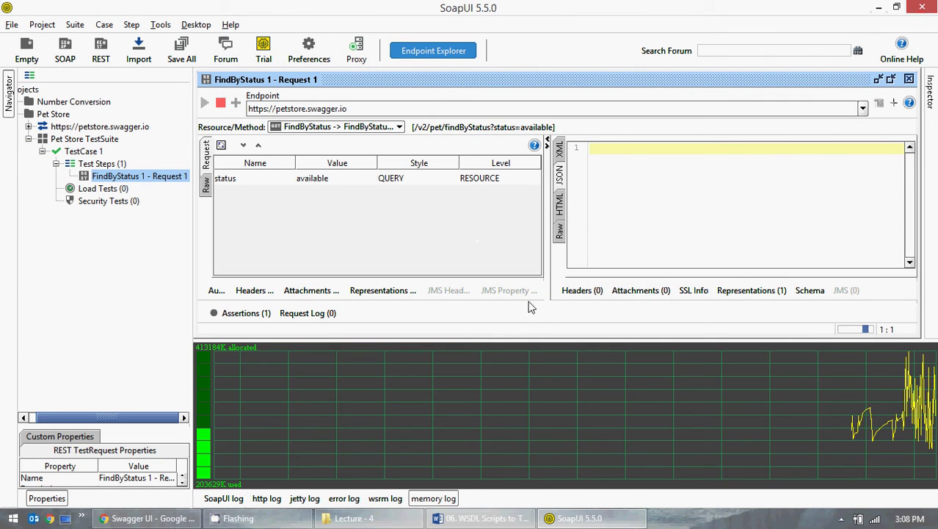
# - End the SoapUI-5.5.0.exe task in Task Manager and close Task Manager
pyautogui.rightClick(677, 525)
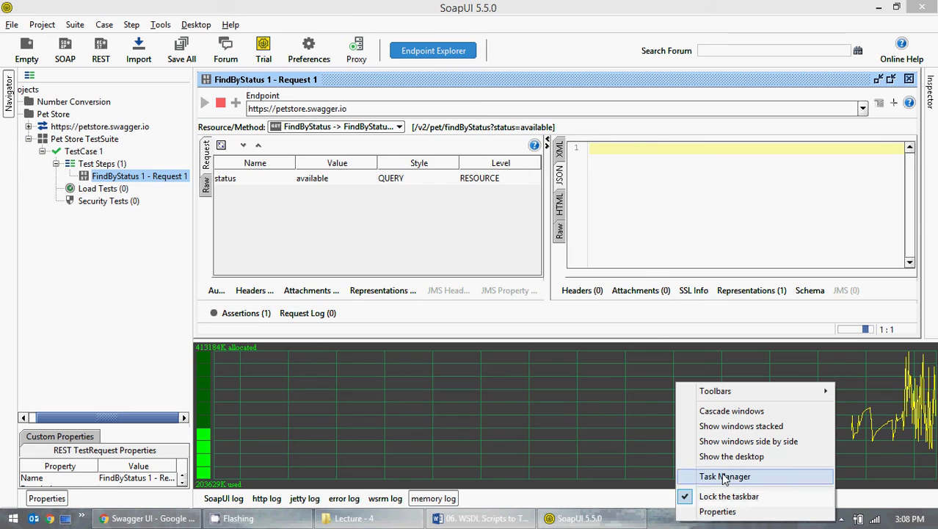
pyautogui.click(690, 476)
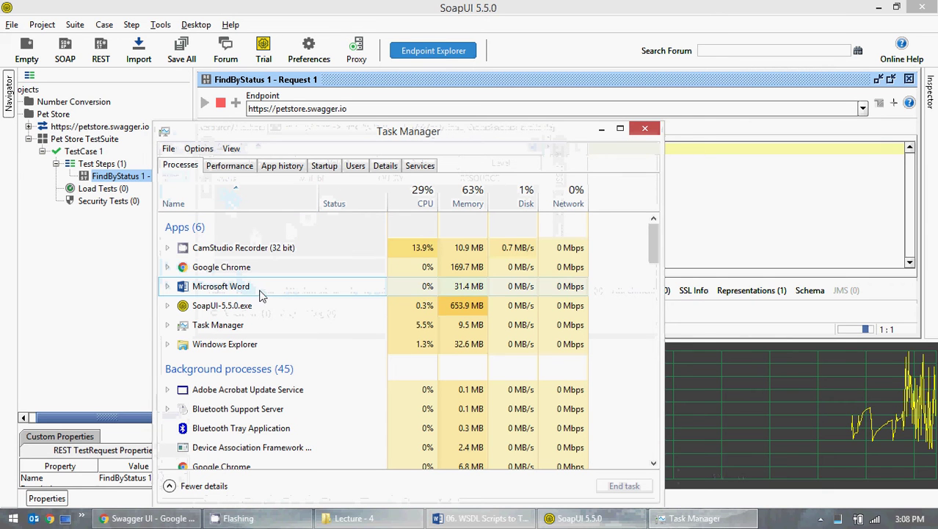
pyautogui.click(245, 305)
pyautogui.click(624, 485)
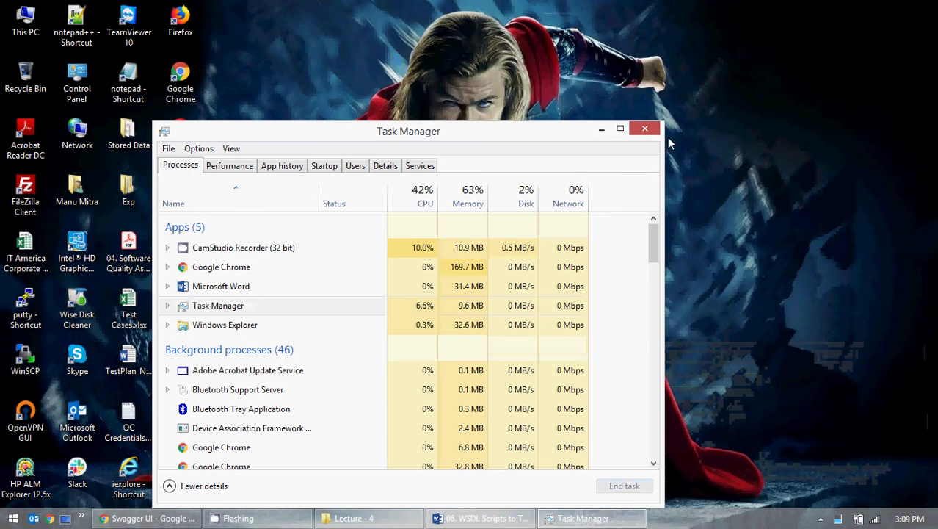
pyautogui.click(645, 129)
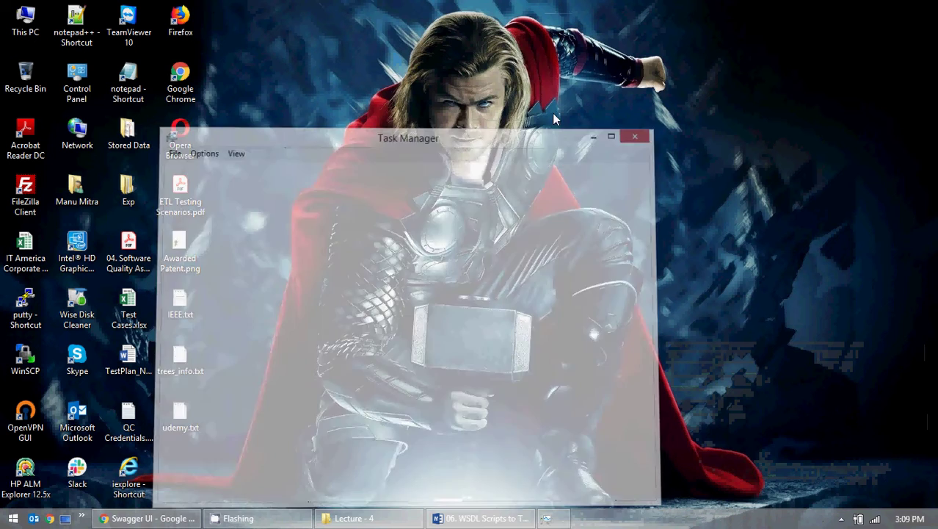
# - Launch SoapUI-5.5.0.exe from C:\Softwares\SOAP UI\SoapUI-5.5.0\bin and minimize the folder window
pyautogui.doubleClick(25, 22)
pyautogui.doubleClick(477, 156)
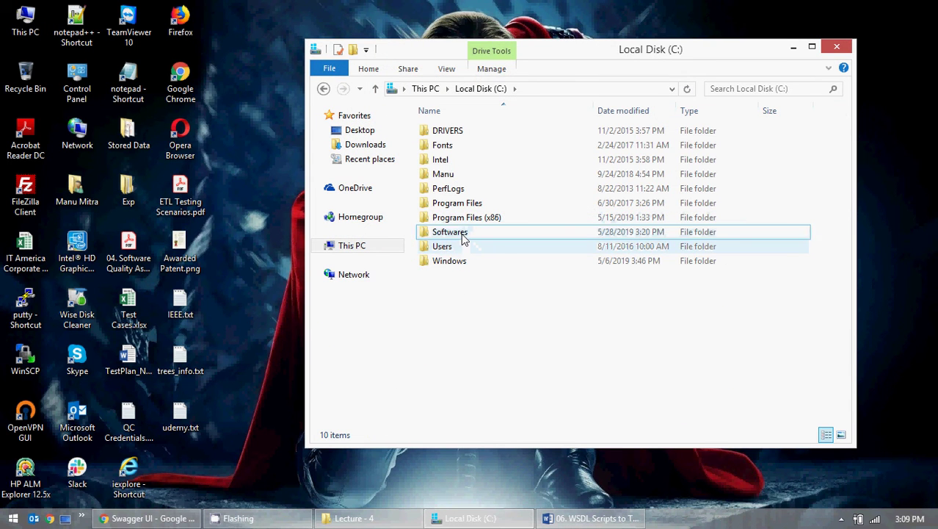
pyautogui.doubleClick(463, 232)
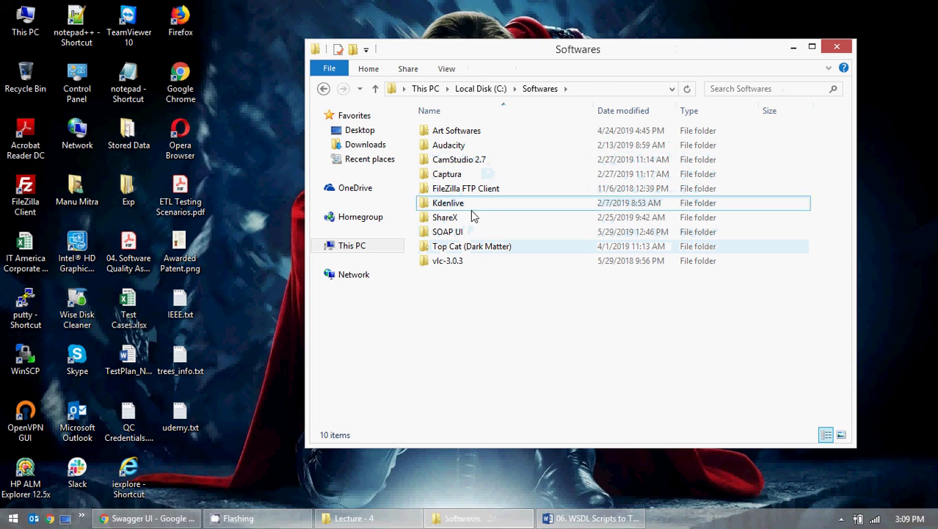
pyautogui.doubleClick(463, 231)
pyautogui.click(464, 147)
pyautogui.doubleClick(464, 147)
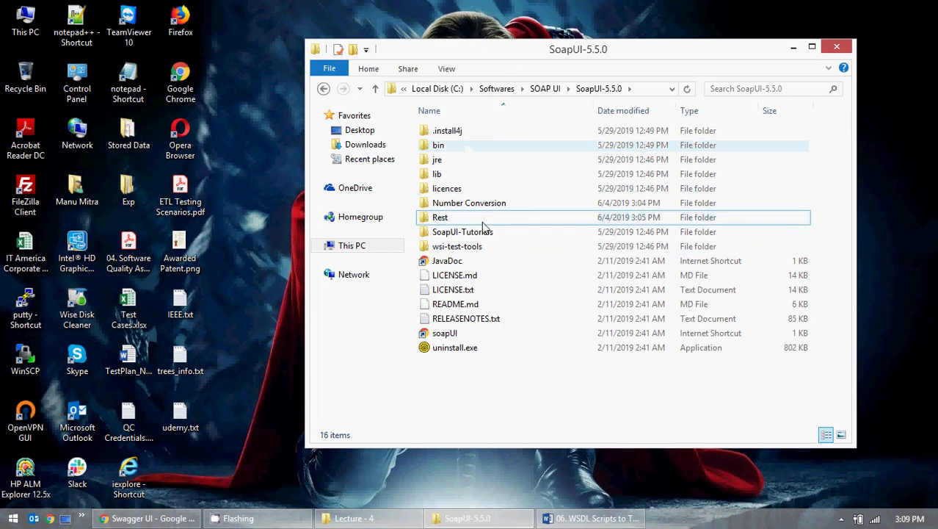
pyautogui.doubleClick(448, 144)
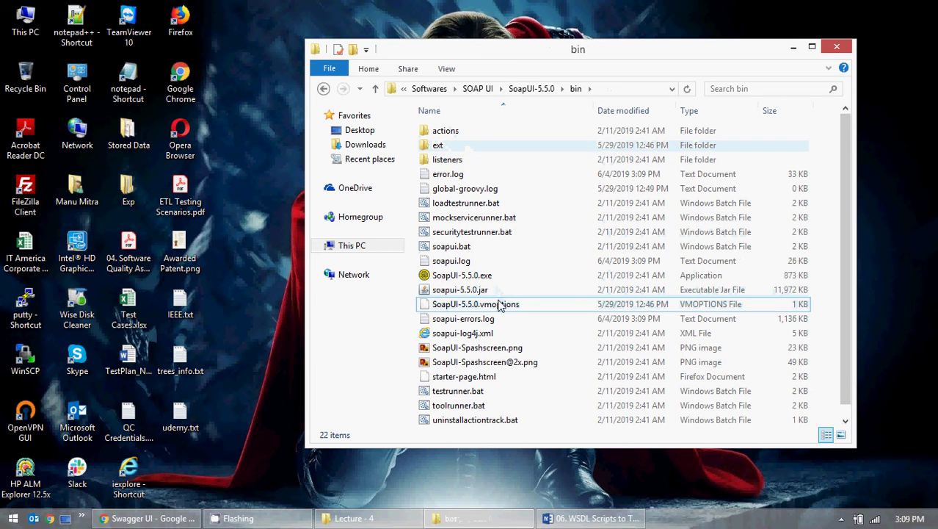
pyautogui.doubleClick(459, 274)
pyautogui.click(795, 49)
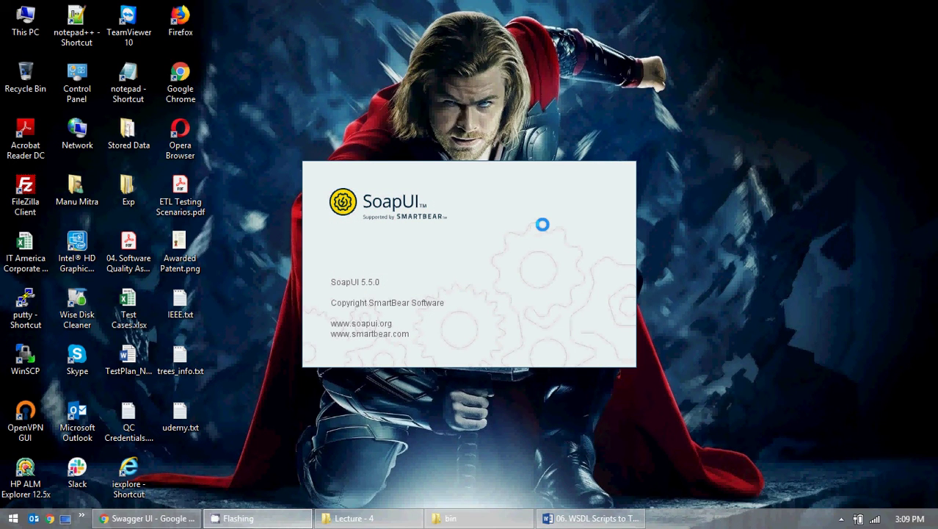
# - Restore the bin folder window, go back to the SOAP UI folder, and close the window
pyautogui.click(497, 524)
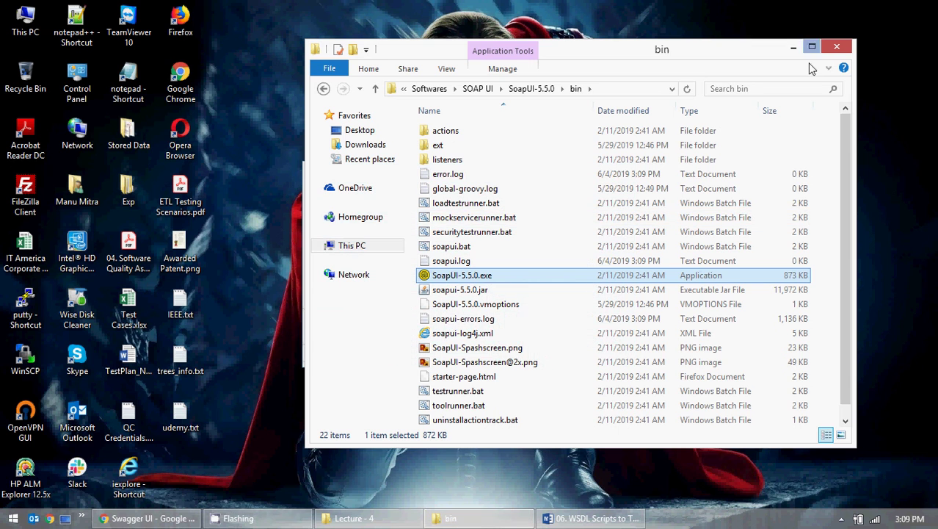
pyautogui.click(478, 89)
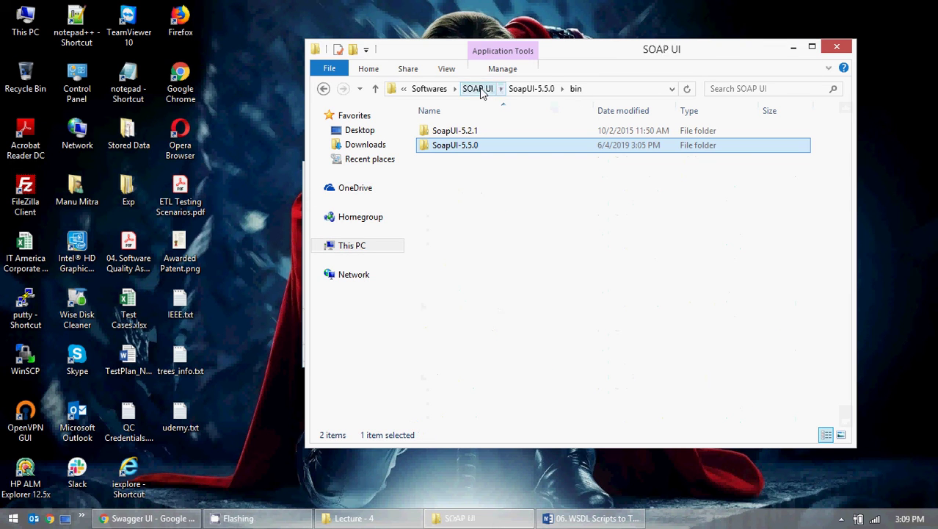
pyautogui.click(836, 47)
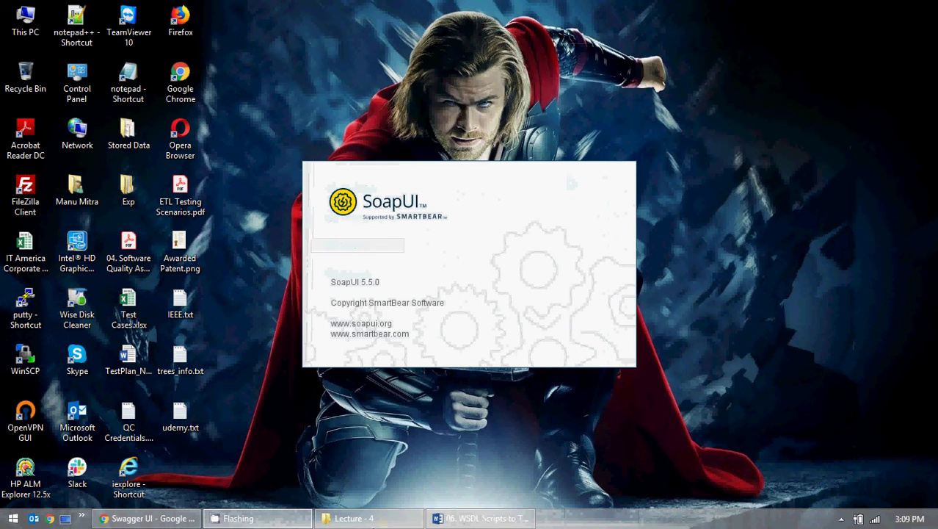
# - Glance at the WSDL scripts document while SoapUI loads, then close the SoapUI Start Page
pyautogui.click(479, 518)
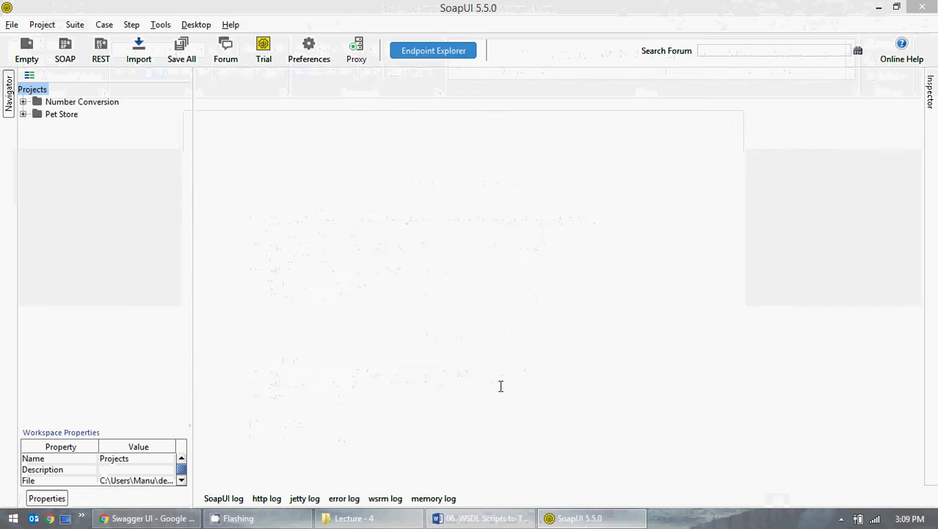
pyautogui.click(750, 114)
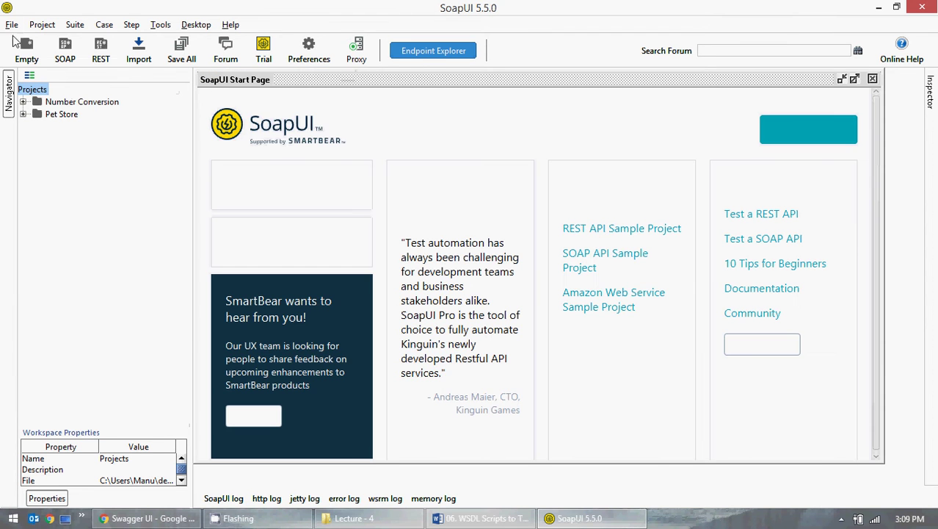
pyautogui.click(12, 24)
pyautogui.click(873, 81)
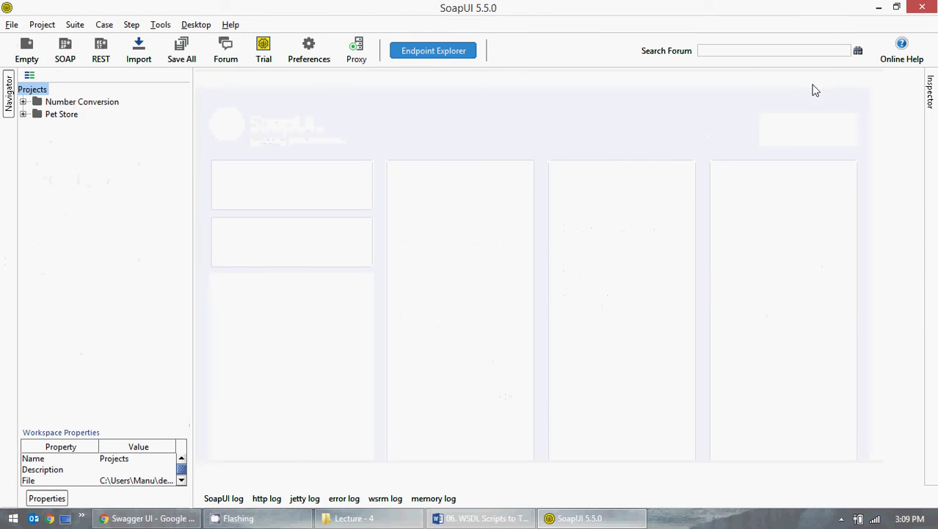
# - Import Sample-REST-Project-soapui-project.xml from the SoapUI-Tutorials folder of C:\Softwares\SOAP UI\SoapUI-5.5.0
pyautogui.click(11, 25)
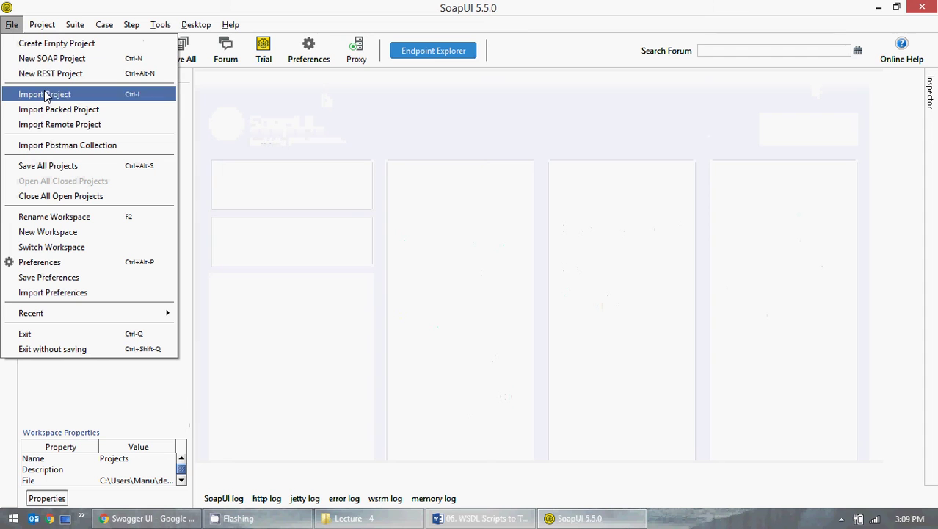
pyautogui.click(71, 95)
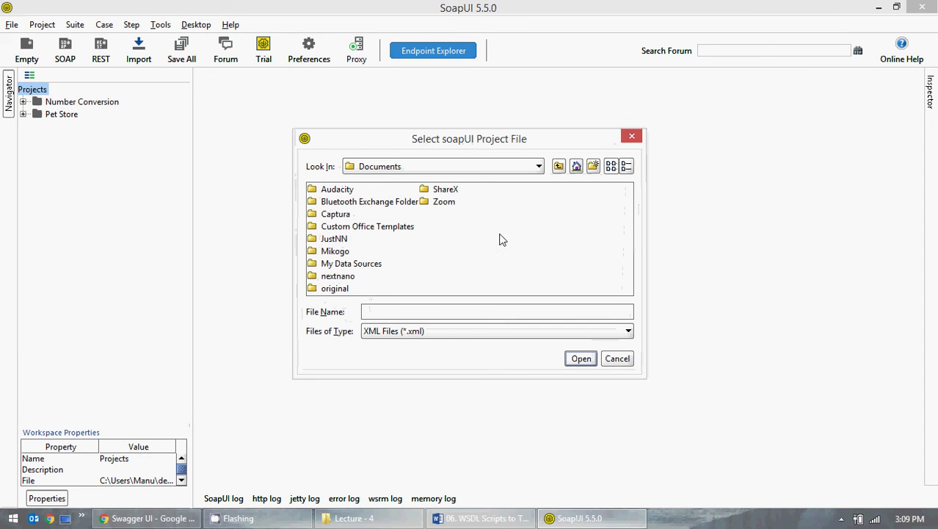
pyautogui.click(476, 164)
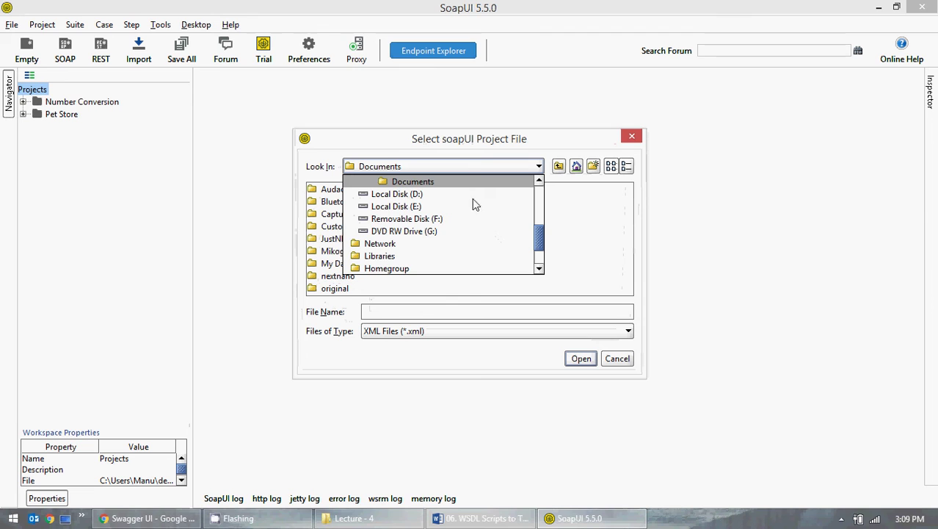
pyautogui.moveTo(545, 239); pyautogui.dragTo(546, 211)
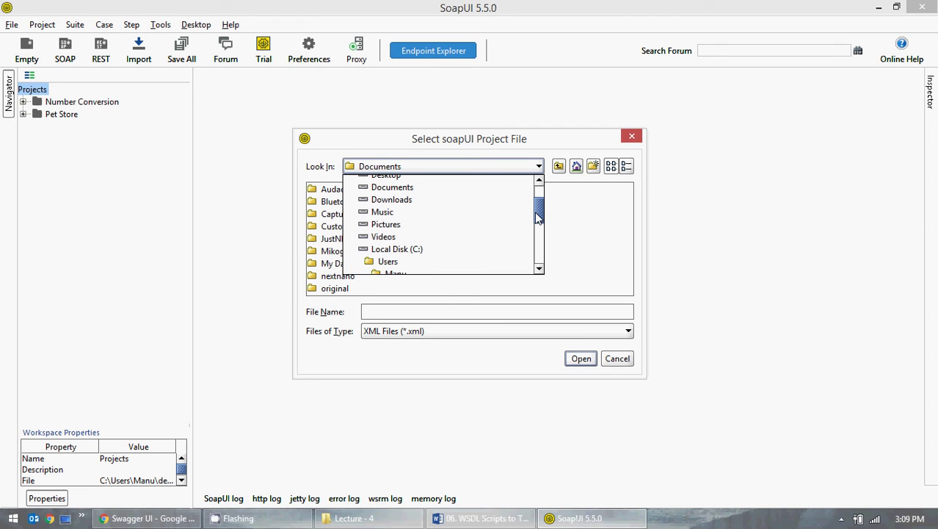
pyautogui.click(412, 253)
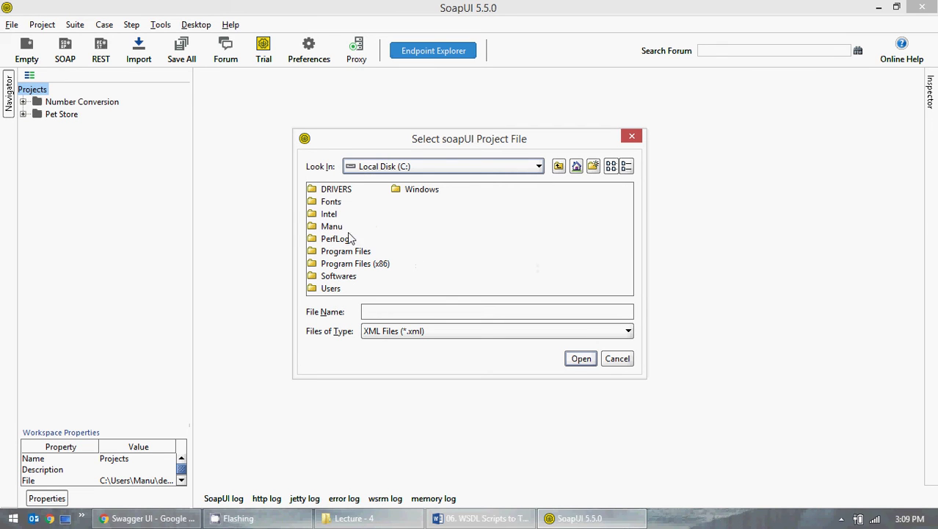
pyautogui.doubleClick(343, 278)
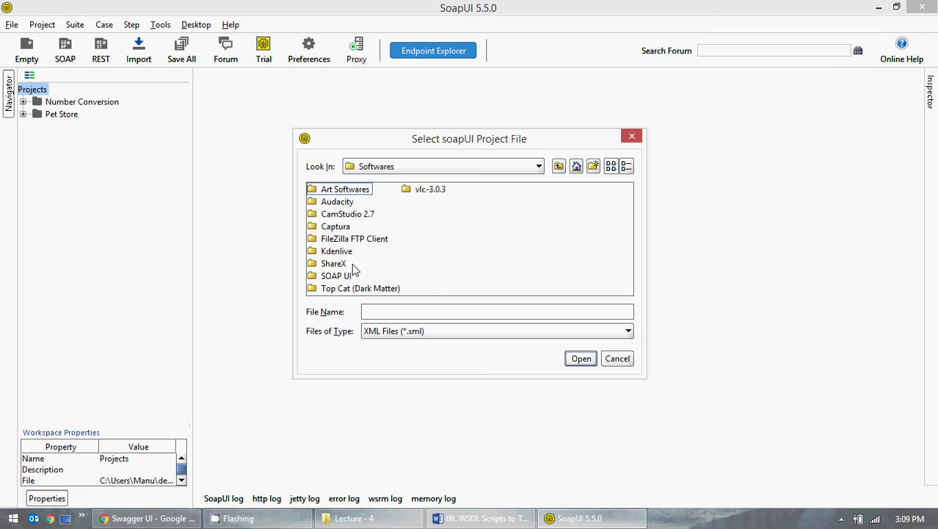
pyautogui.doubleClick(355, 278)
pyautogui.doubleClick(350, 201)
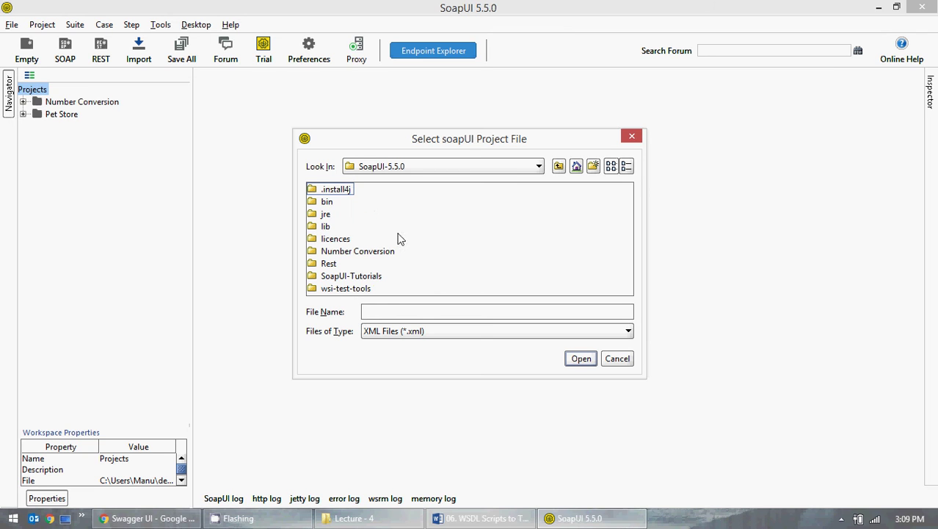
pyautogui.doubleClick(354, 276)
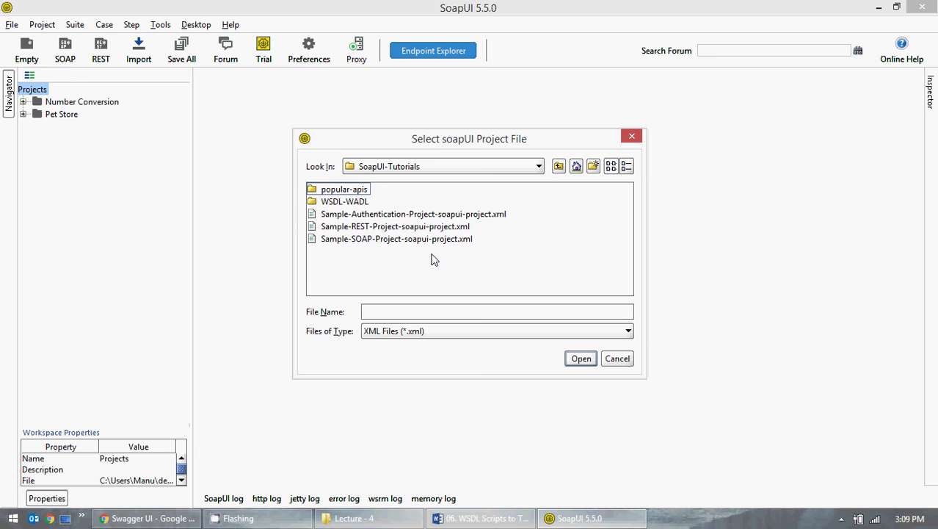
pyautogui.doubleClick(425, 227)
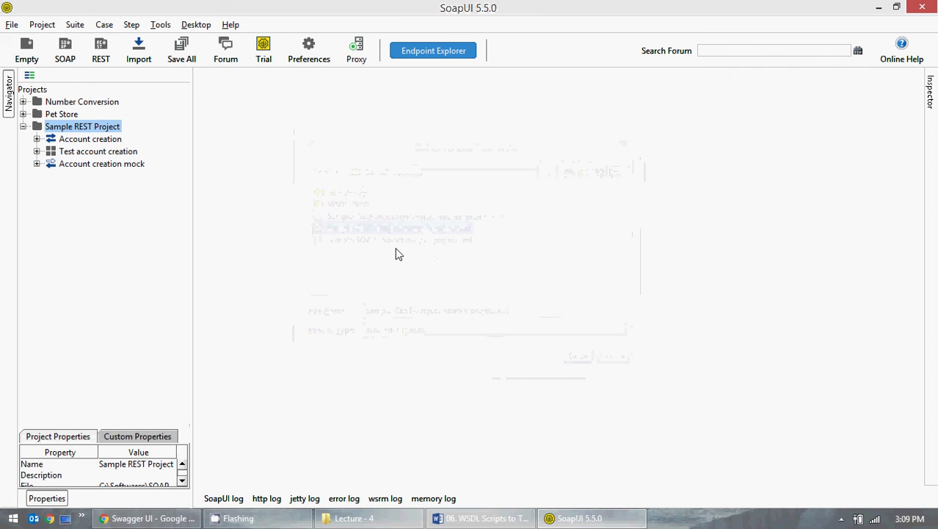
# - Examine the contents of the Test account creation suite and its accountcreation TestCase in the Sample REST Project
pyautogui.click(37, 152)
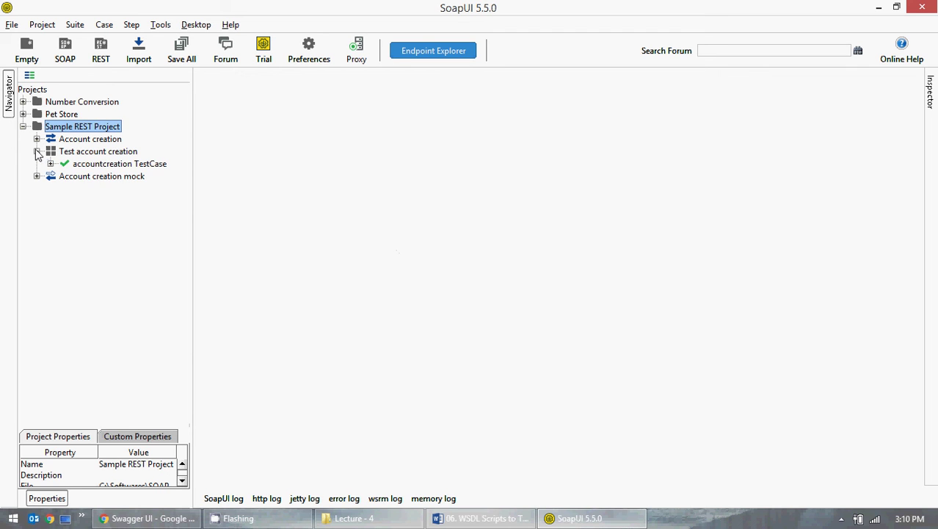
pyautogui.click(37, 152)
pyautogui.click(11, 25)
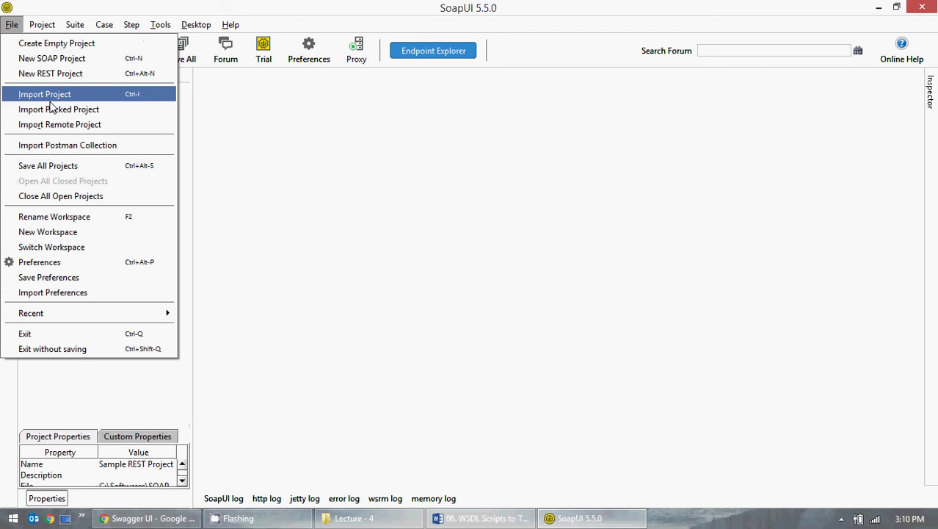
pyautogui.click(62, 176)
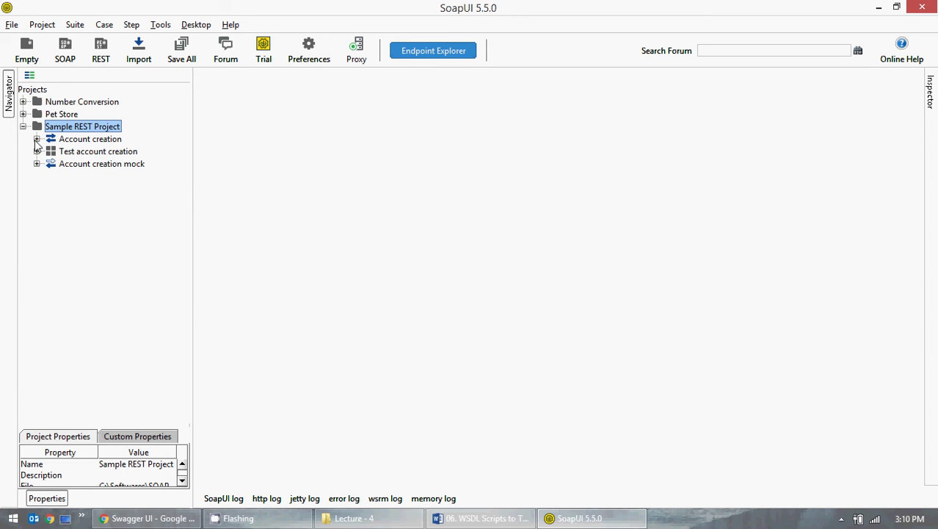
pyautogui.click(37, 152)
pyautogui.click(51, 164)
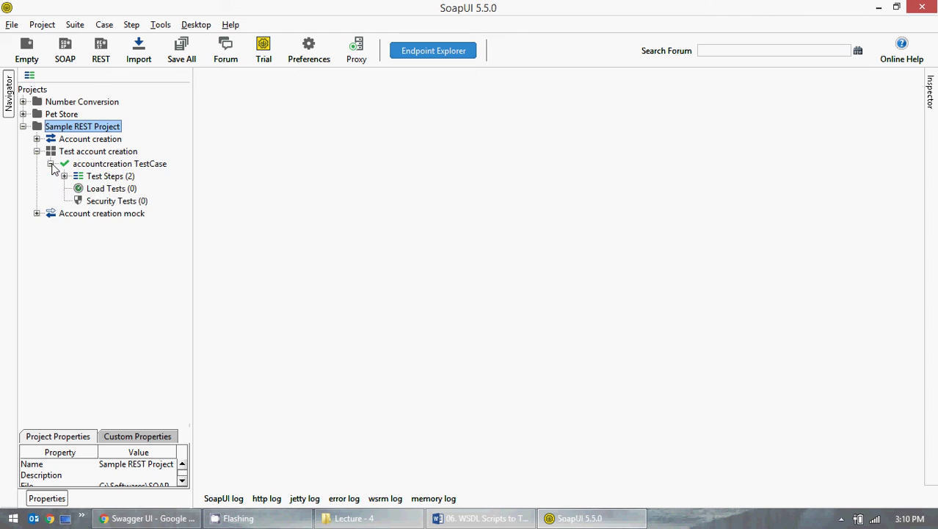
pyautogui.click(51, 165)
pyautogui.click(36, 151)
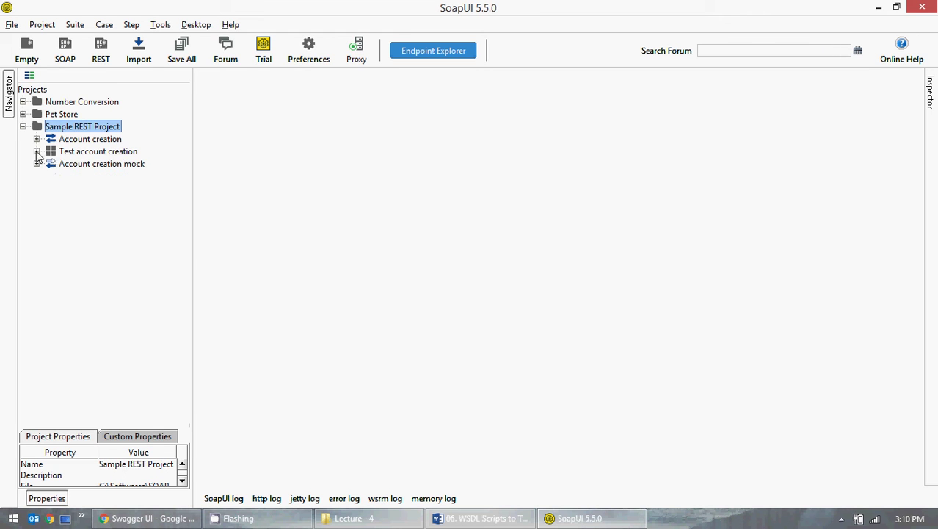
# - Open the Sample REST Project's Test account creation test suite in its own editor window
pyautogui.click(77, 156)
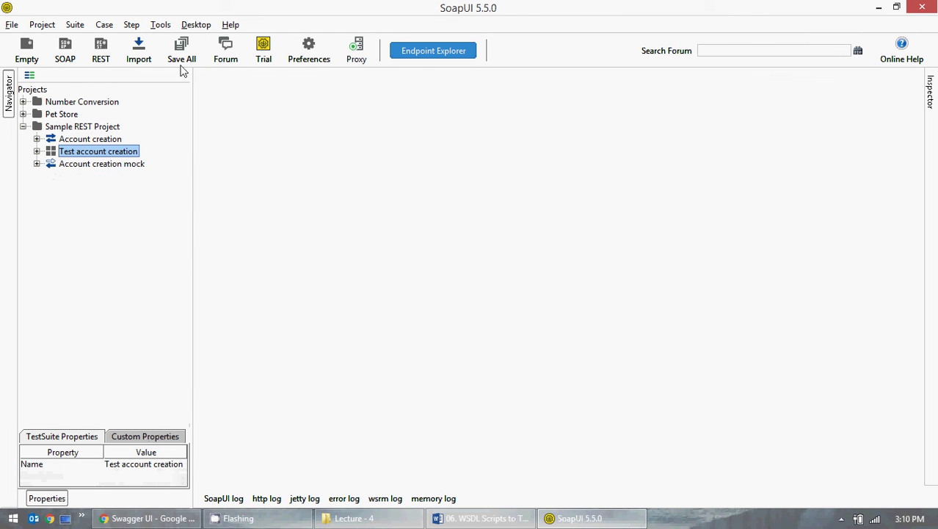
pyautogui.doubleClick(85, 152)
pyautogui.click(506, 78)
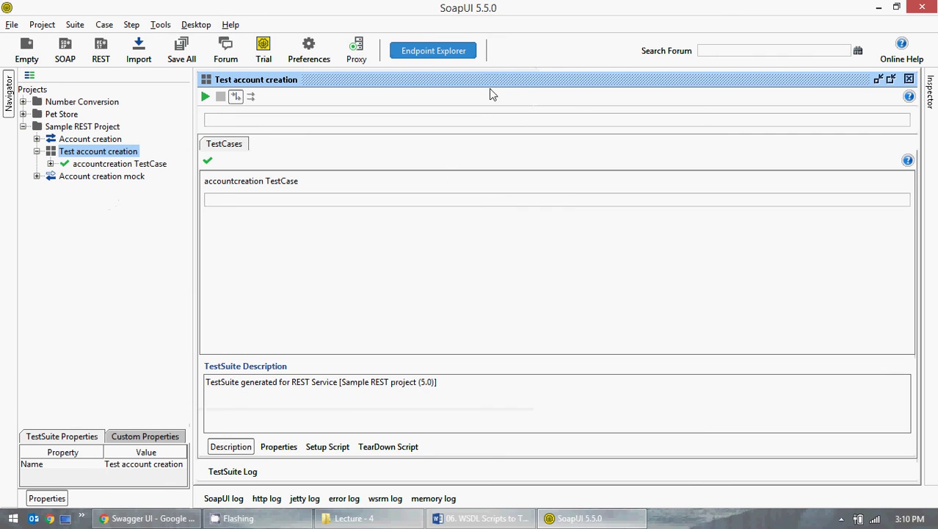
# - Run the Test account creation suite and review the SoapUI log and the full error log for the run
pyautogui.click(206, 96)
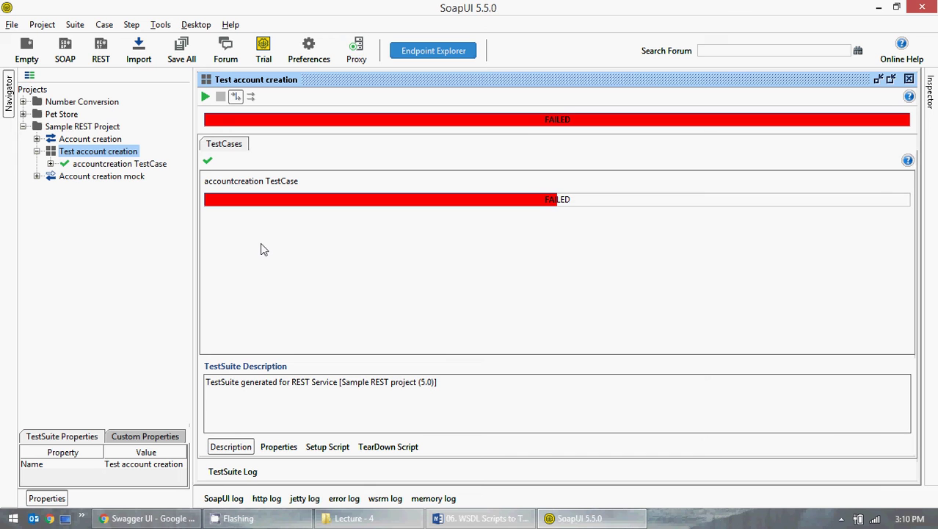
pyautogui.click(233, 501)
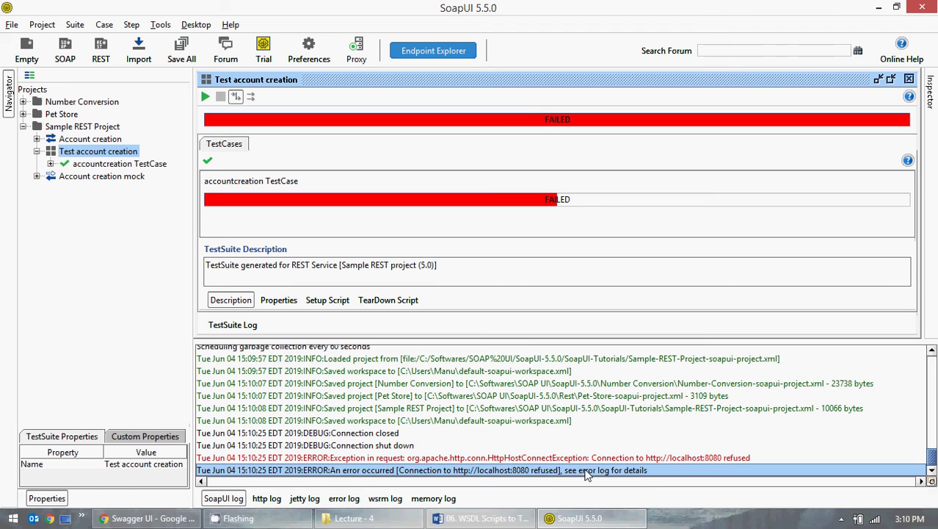
pyautogui.click(340, 500)
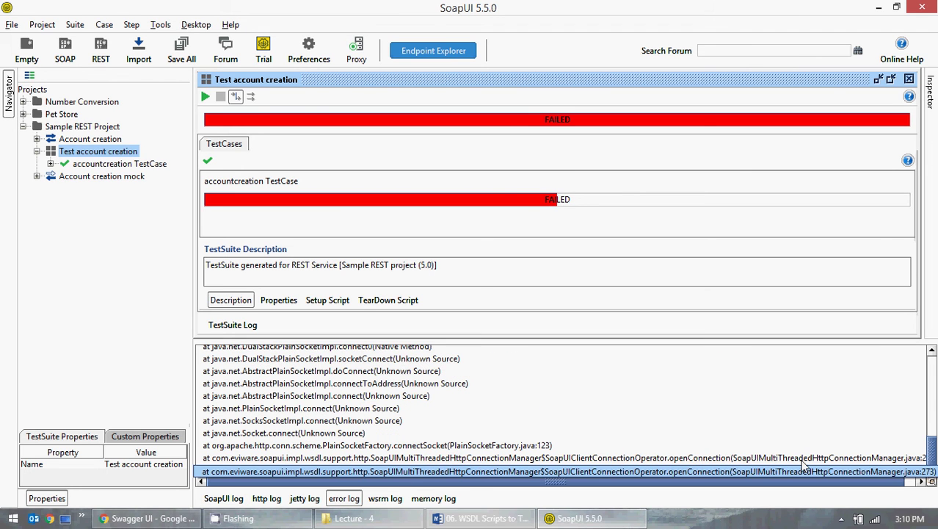
pyautogui.scroll(3, 354, 448)
pyautogui.scroll(10, 403, 420)
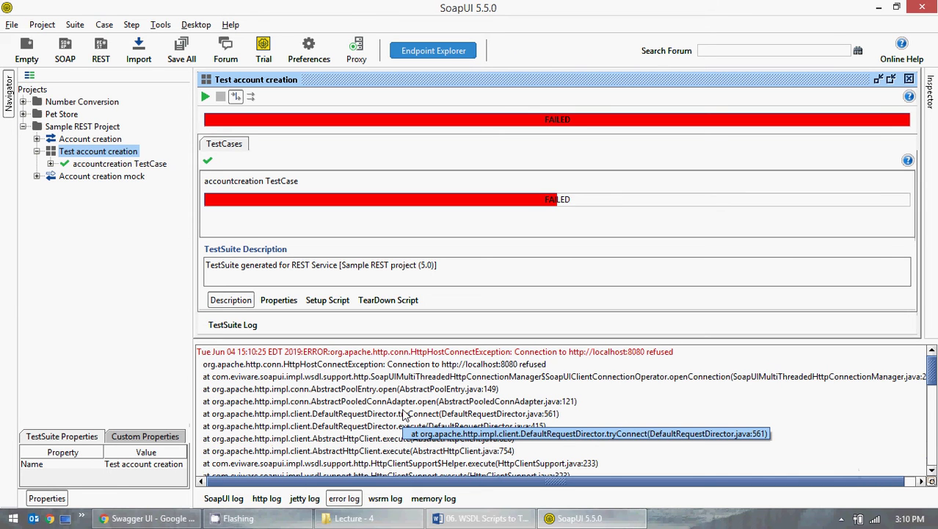
pyautogui.scroll(-10, 403, 415)
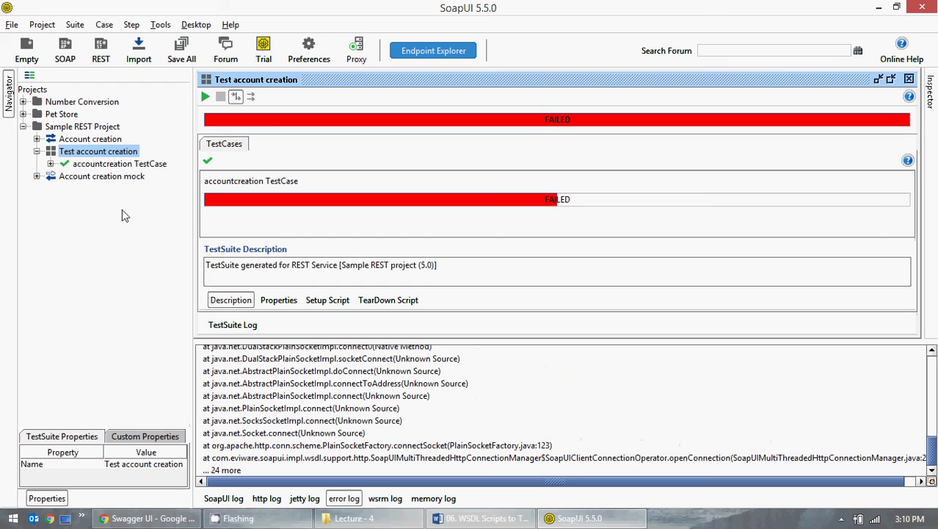
# - Check the accountcreation TestCase's test steps, then close the suite's editor and collapse the Sample REST Project
pyautogui.click(50, 164)
pyautogui.click(64, 177)
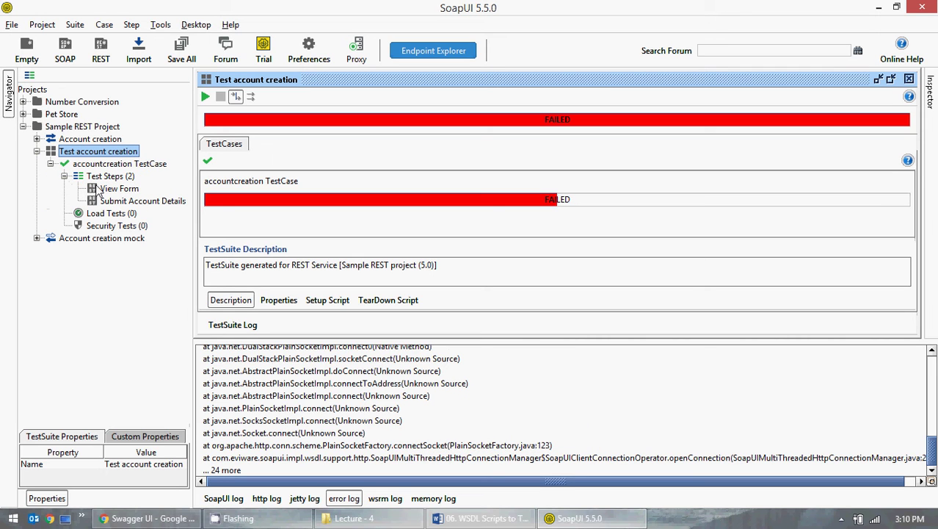
pyautogui.click(909, 78)
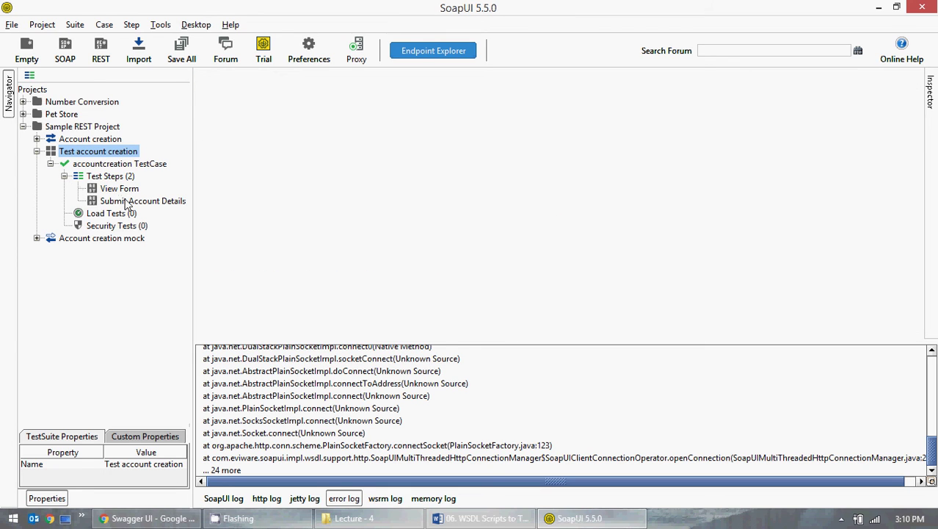
pyautogui.click(37, 151)
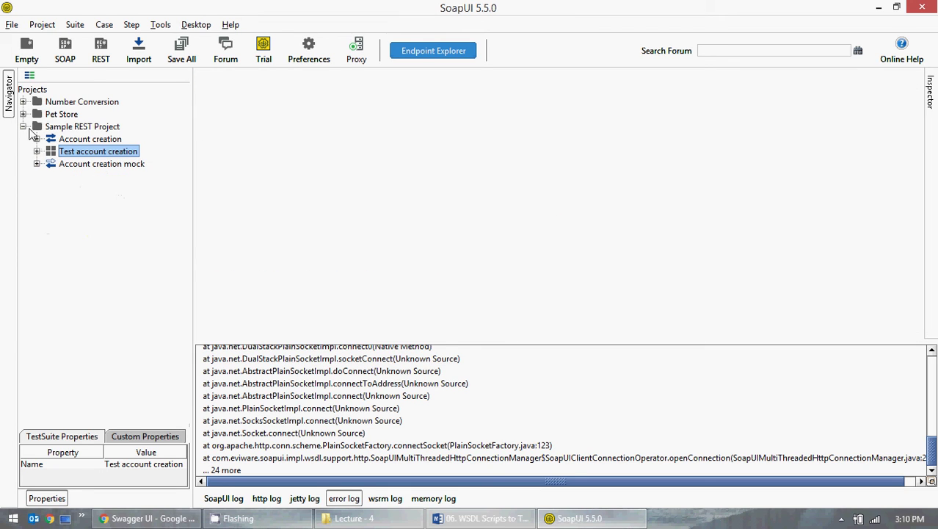
pyautogui.click(23, 126)
# - Expand the Pet Store TestSuite to the contents of TestCase 1, and close the error log and the TestCase 1 editor
pyautogui.click(22, 114)
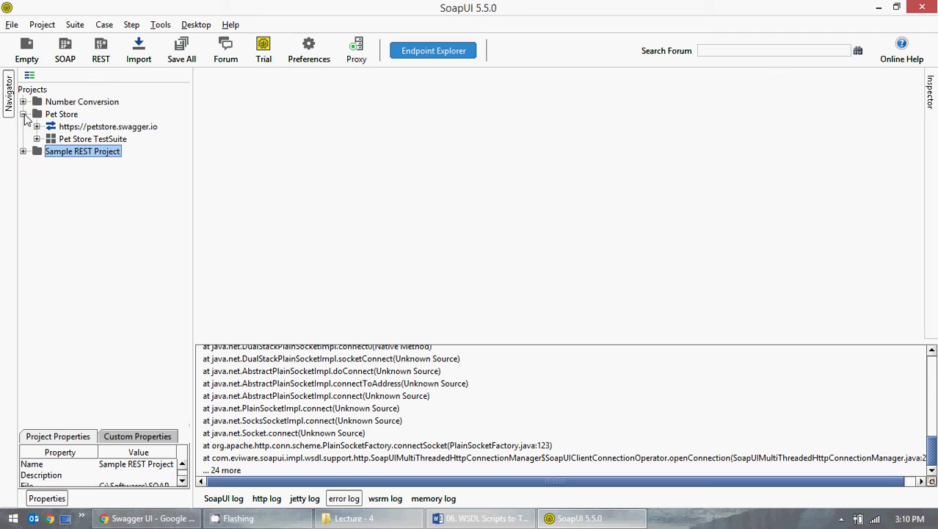
pyautogui.click(36, 139)
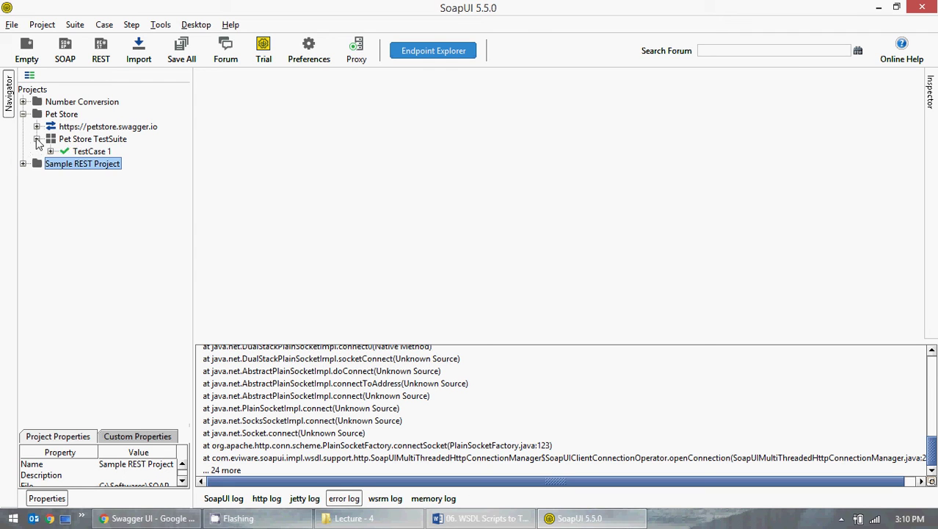
pyautogui.click(51, 151)
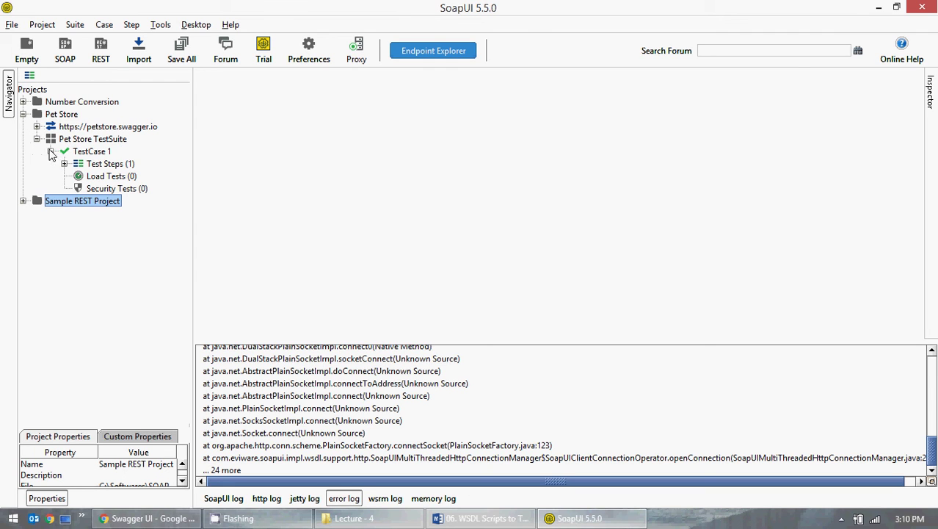
pyautogui.doubleClick(102, 166)
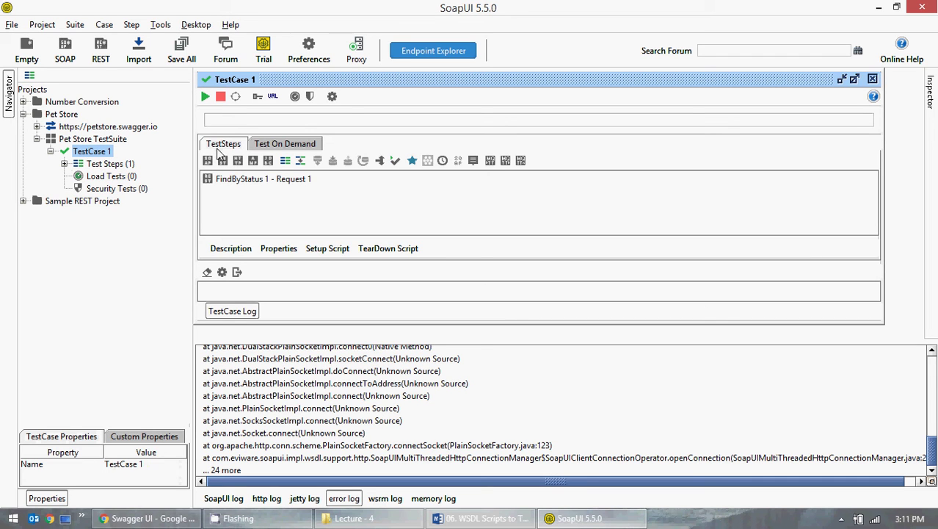
pyautogui.click(344, 498)
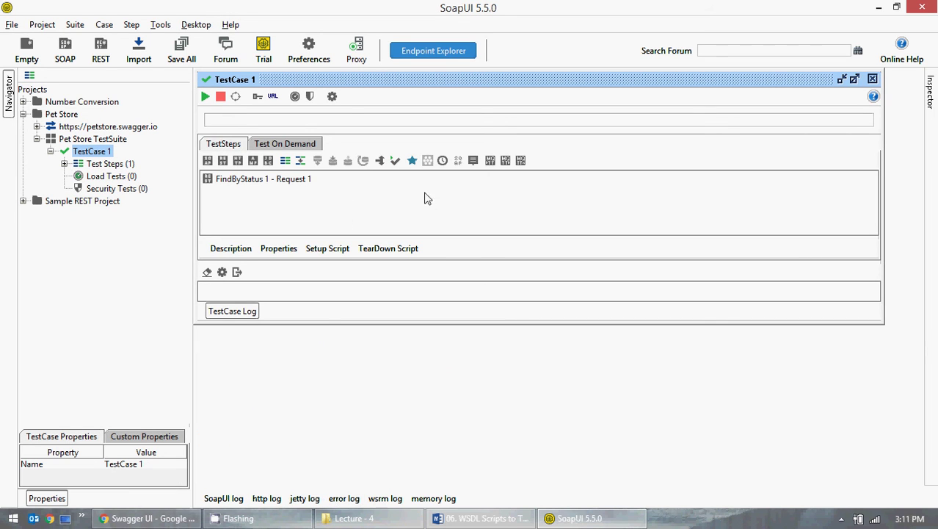
pyautogui.click(873, 78)
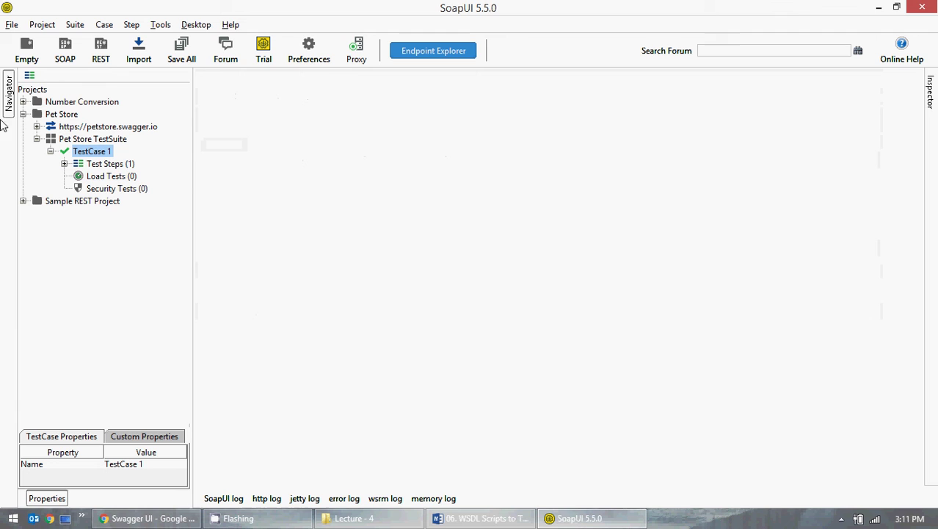
# - Open TestCase 1's FindByStatus 1 - Request 1 test step in a maximized editor and submit the request
pyautogui.doubleClick(111, 164)
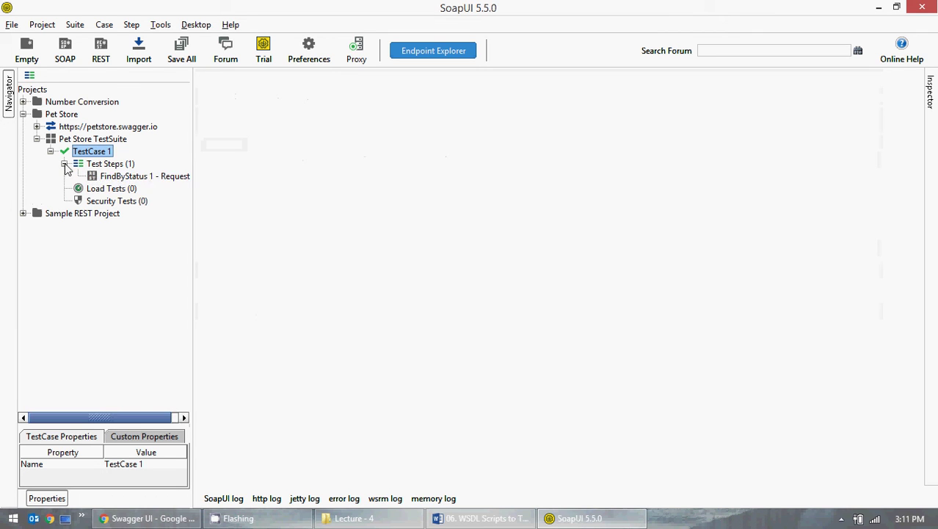
pyautogui.click(112, 177)
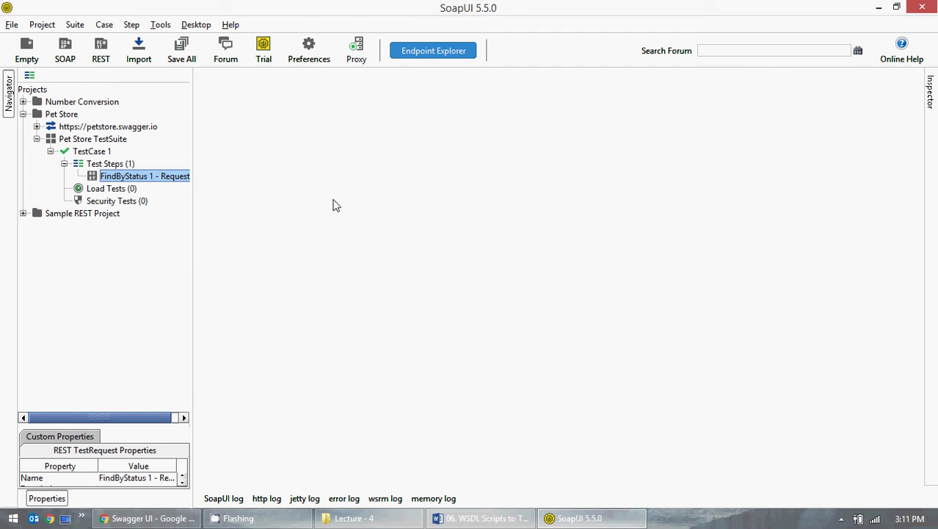
pyautogui.doubleClick(132, 180)
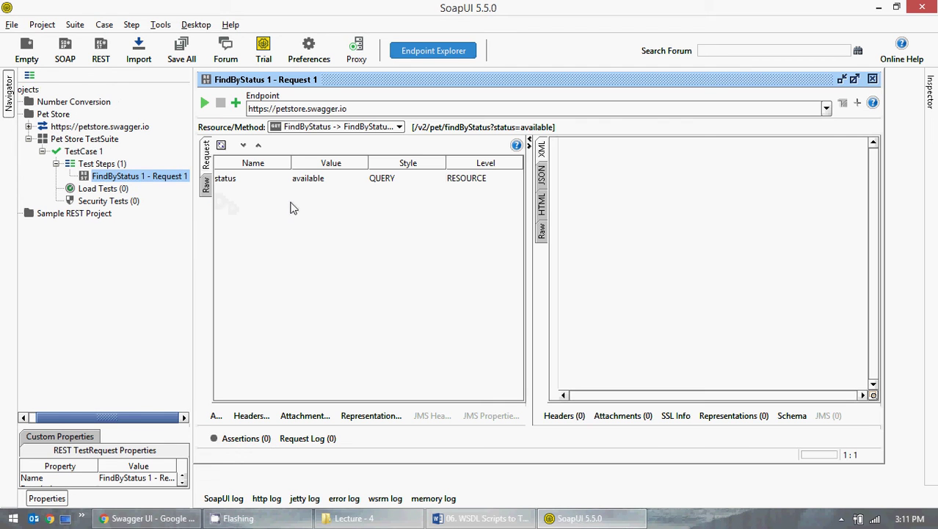
pyautogui.click(855, 78)
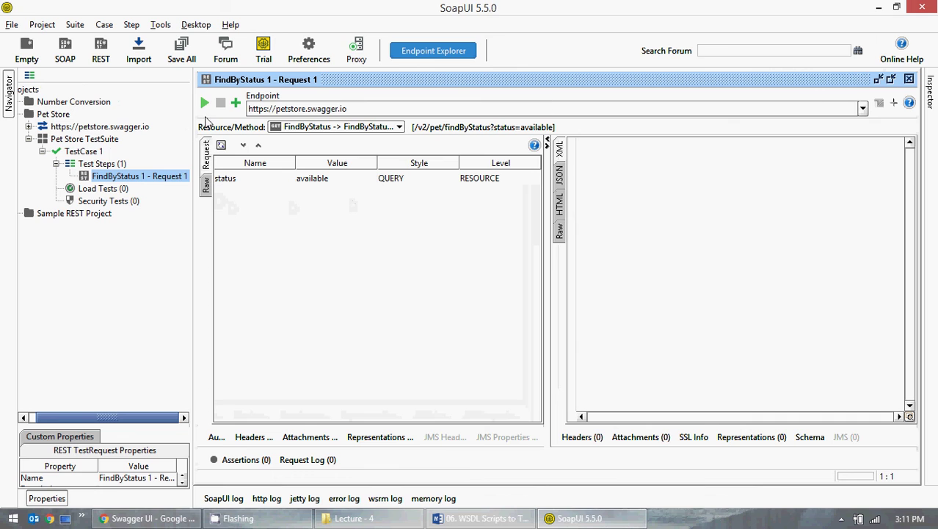
pyautogui.click(205, 105)
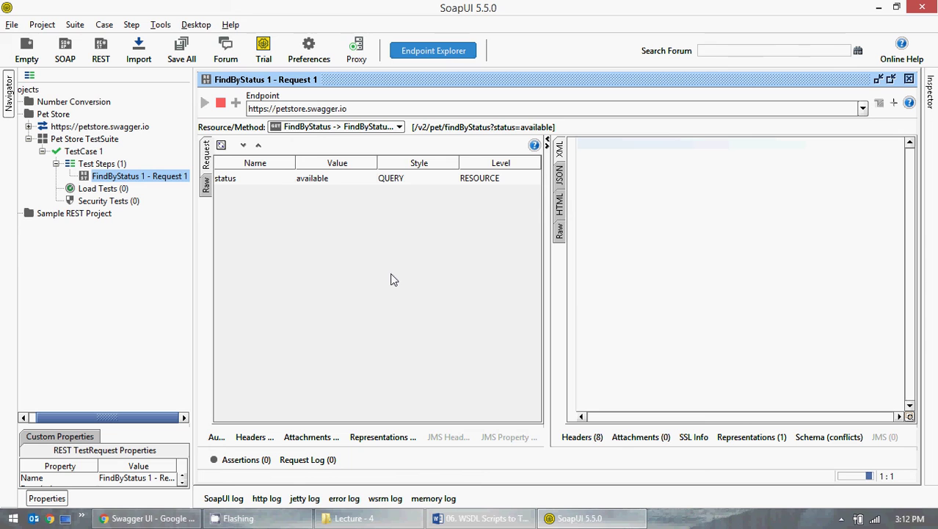
# - Examine the memory log and the full list of REST TestRequest properties for the FindByStatus request
pyautogui.click(433, 498)
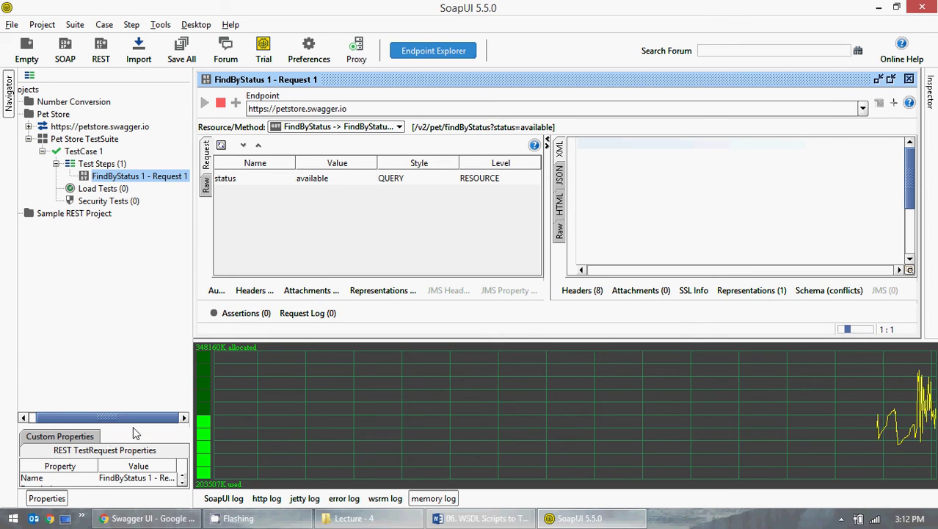
pyautogui.moveTo(134, 422); pyautogui.dragTo(139, 294)
pyautogui.scroll(-3, 123, 398)
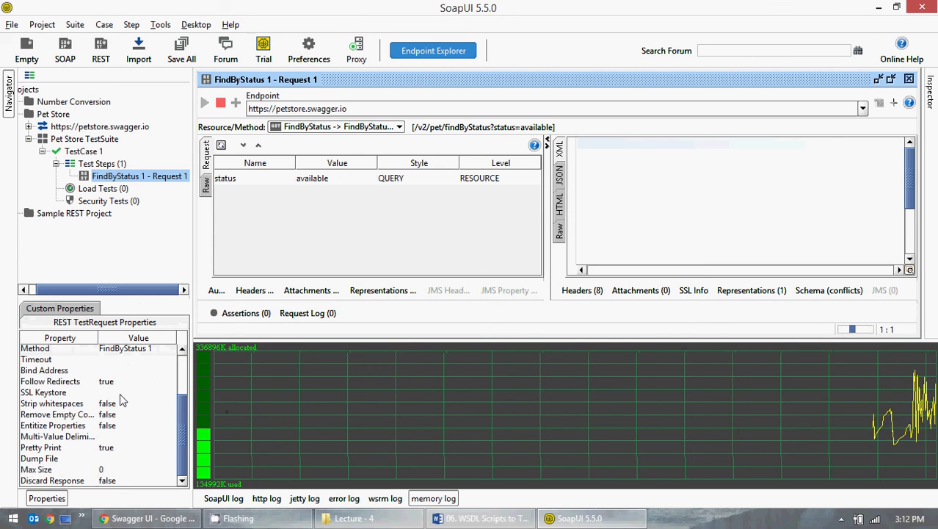
pyautogui.scroll(3, 110, 392)
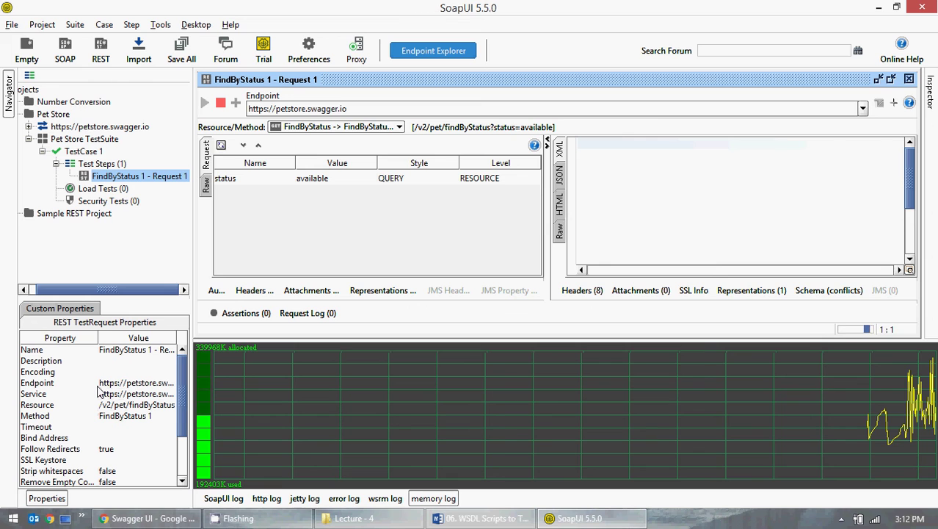
# - Examine the FindByStatus response in JSON, HTML and raw form, with the memory log hidden
pyautogui.click(556, 171)
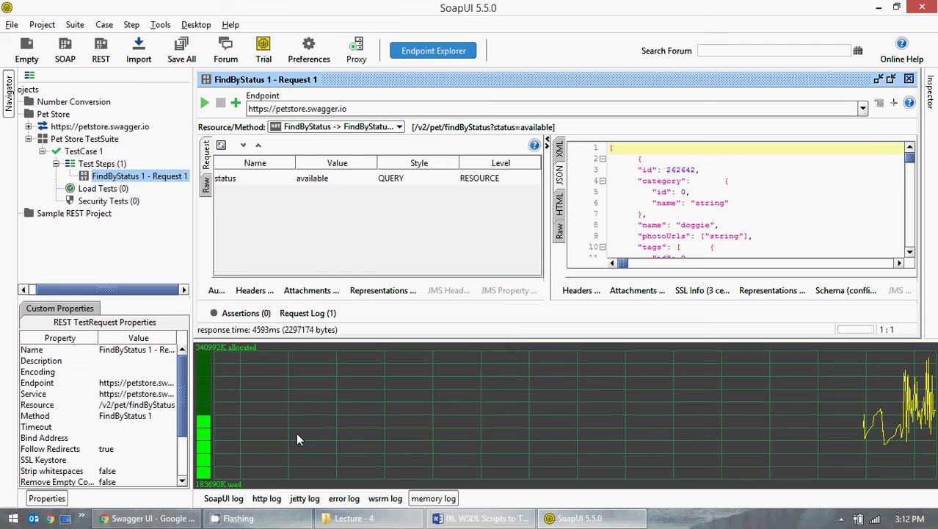
pyautogui.click(434, 498)
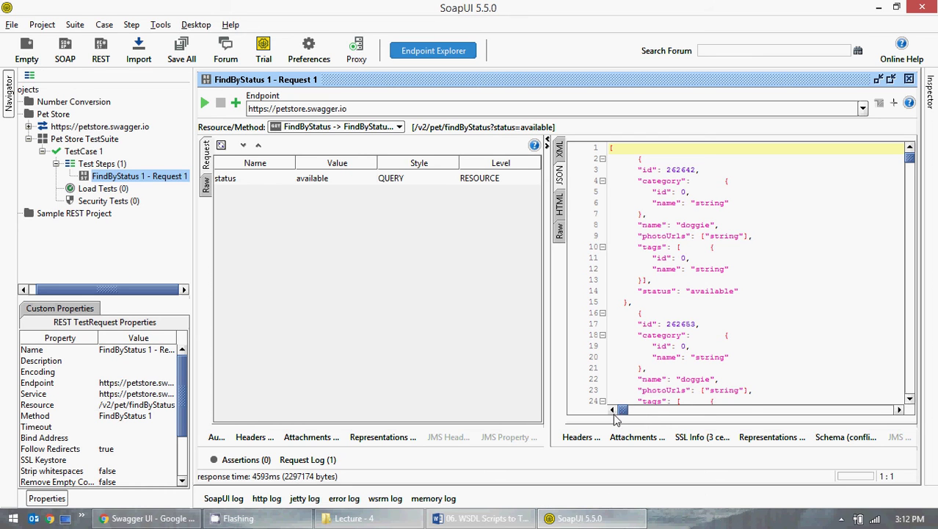
pyautogui.scroll(-20, 793, 305)
pyautogui.scroll(-20, 792, 321)
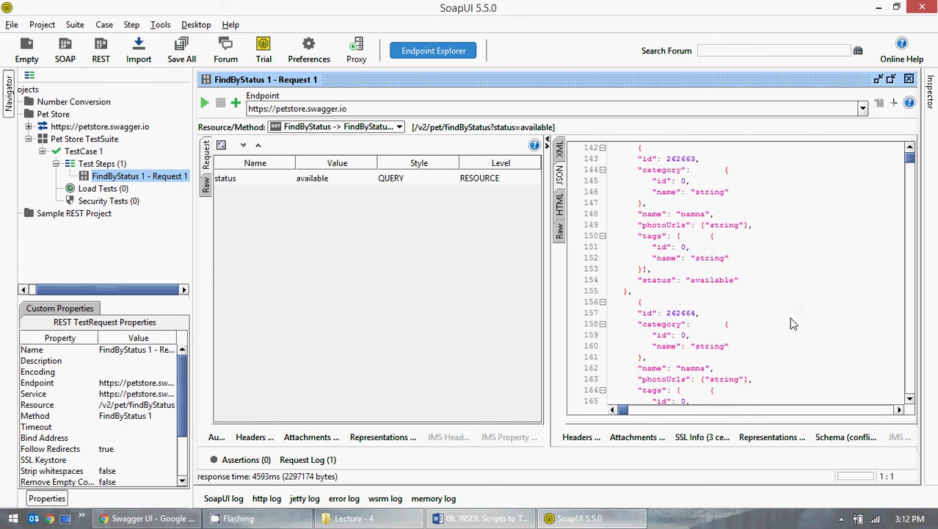
pyautogui.click(559, 207)
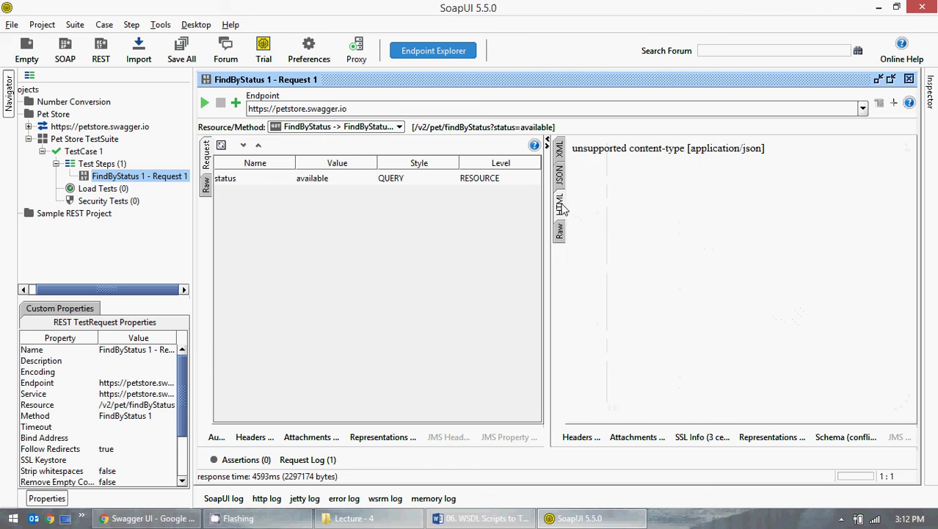
pyautogui.click(559, 234)
pyautogui.click(560, 202)
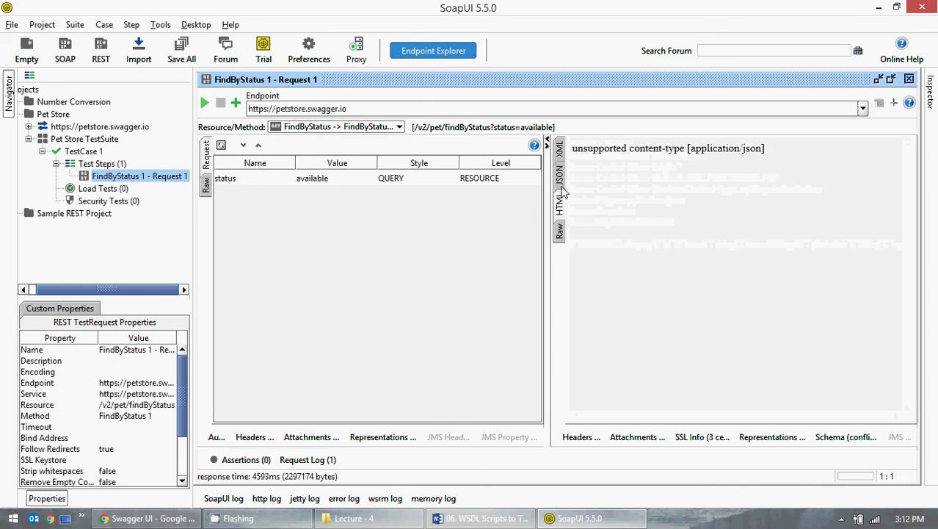
pyautogui.click(560, 174)
pyautogui.scroll(-3, 683, 253)
pyautogui.scroll(10, 683, 253)
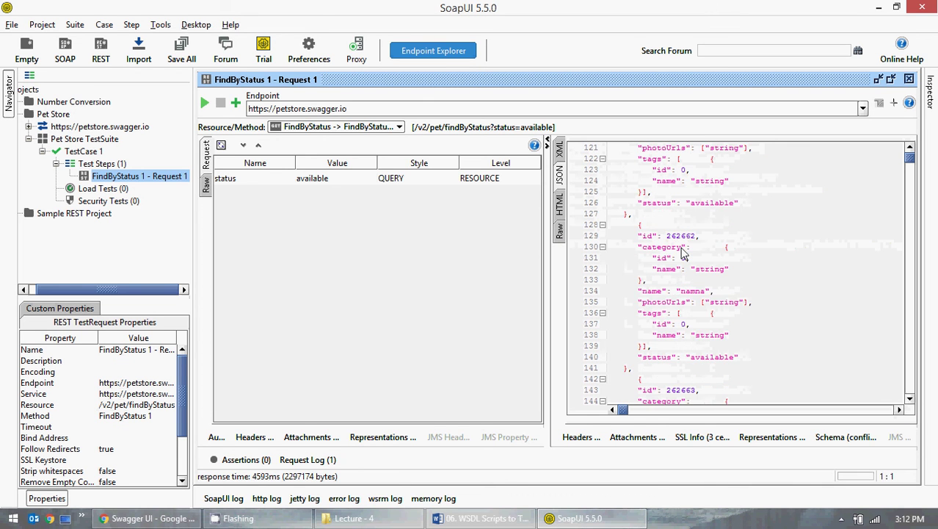
# - Close the TestCase 1 editor and the FindByStatus 1 - Request 1 editor
pyautogui.doubleClick(56, 164)
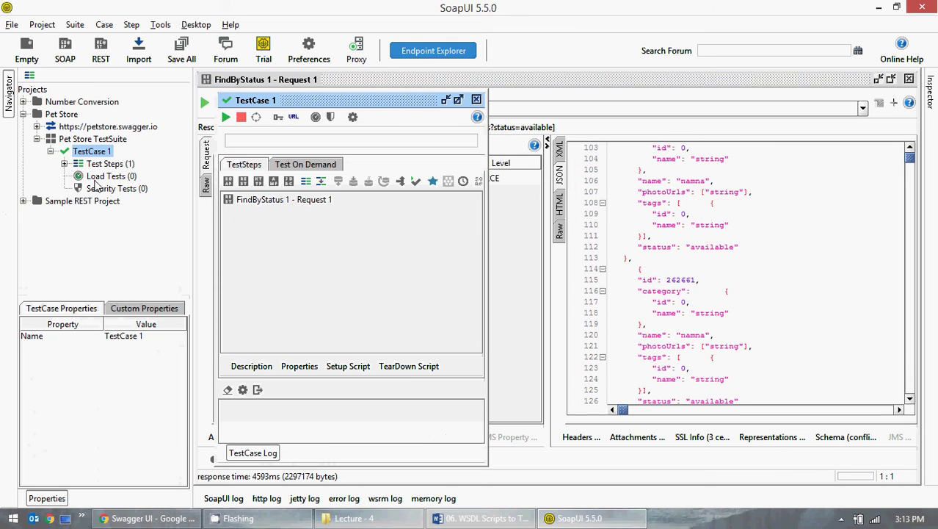
pyautogui.click(97, 181)
pyautogui.click(476, 99)
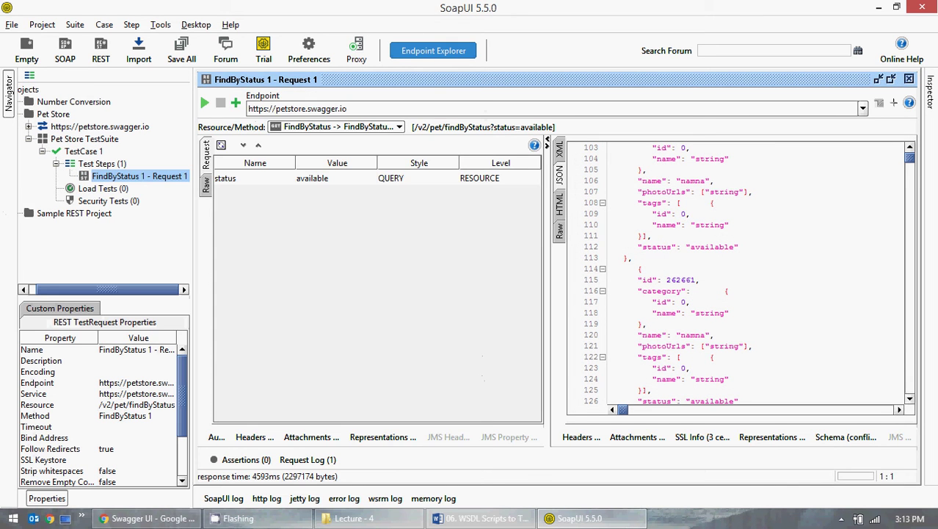
pyautogui.click(909, 79)
# - Create a load test named LoadTest 1 under TestCase 1, maximize its editor and run it
pyautogui.click(96, 190)
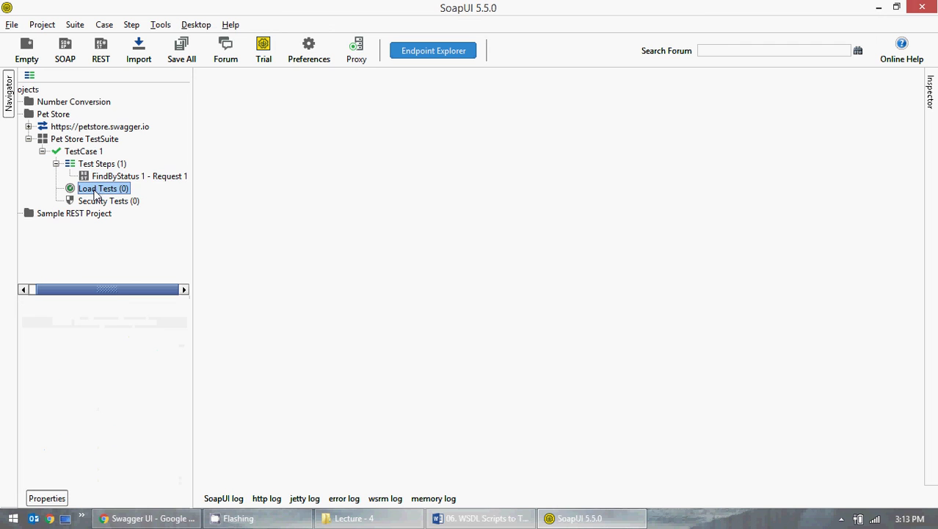
pyautogui.rightClick(96, 193)
pyautogui.click(129, 201)
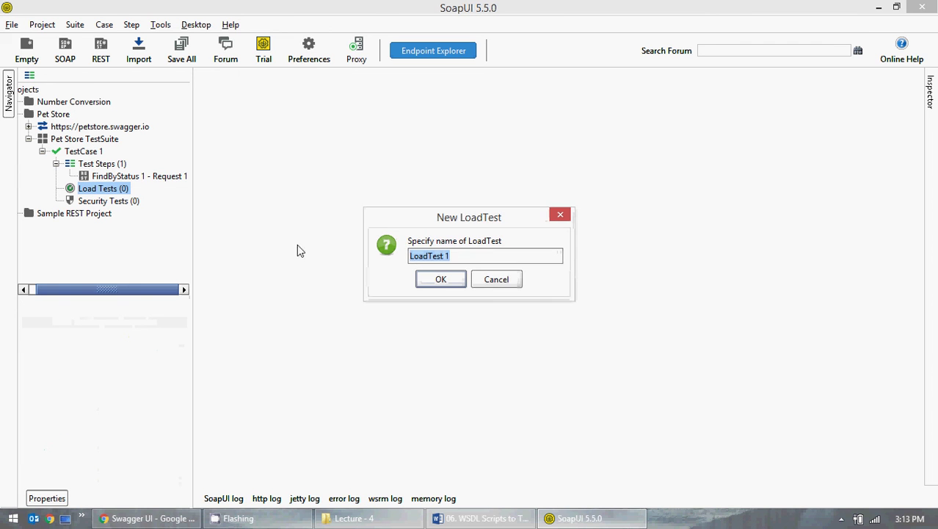
pyautogui.click(441, 280)
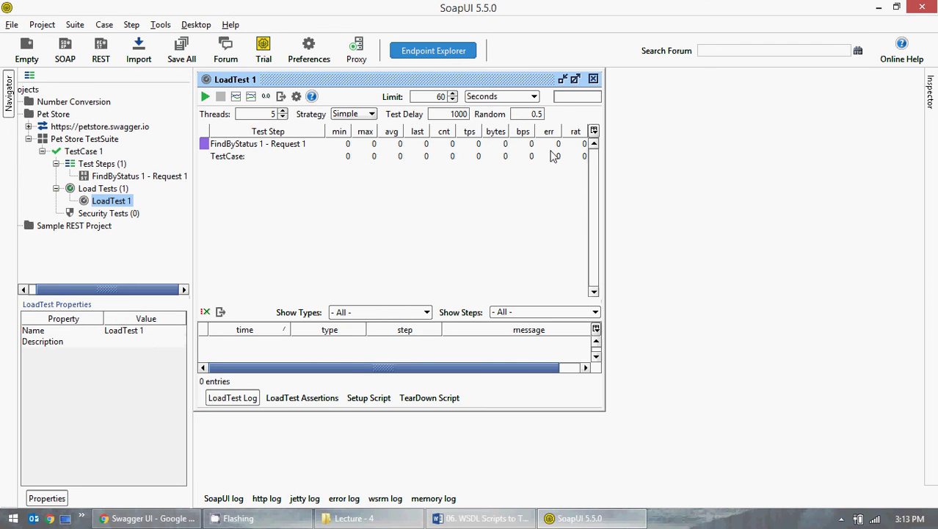
pyautogui.click(574, 80)
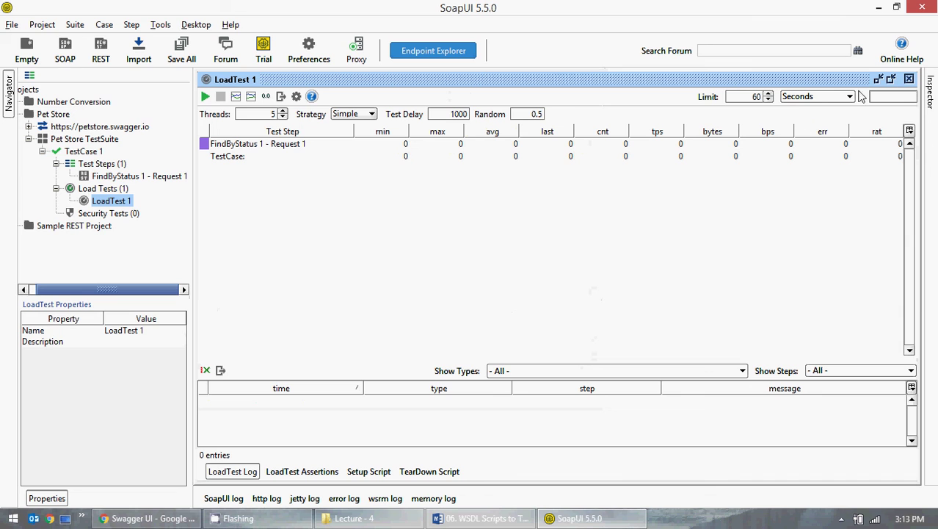
pyautogui.click(205, 96)
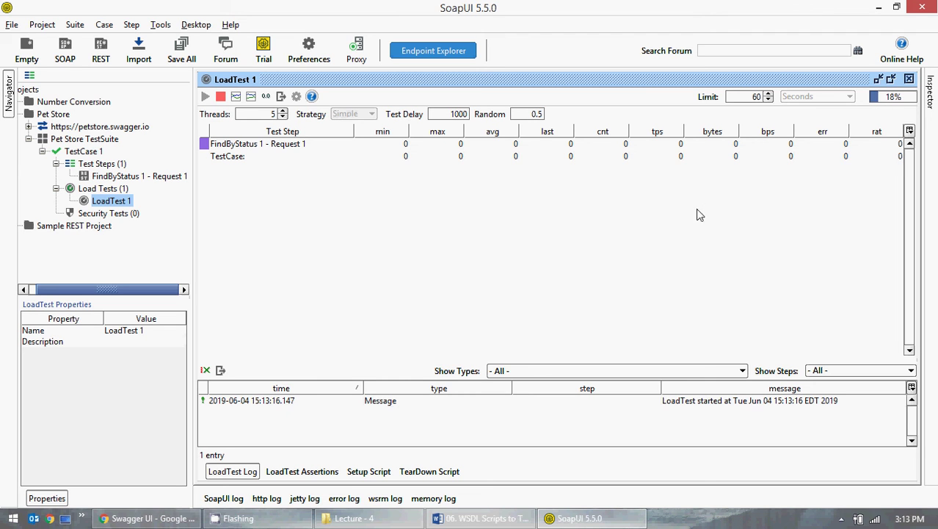
# - Examine LoadTest 1's assertions, setup script, teardown script and load test log while the test runs
pyautogui.click(305, 474)
pyautogui.click(378, 474)
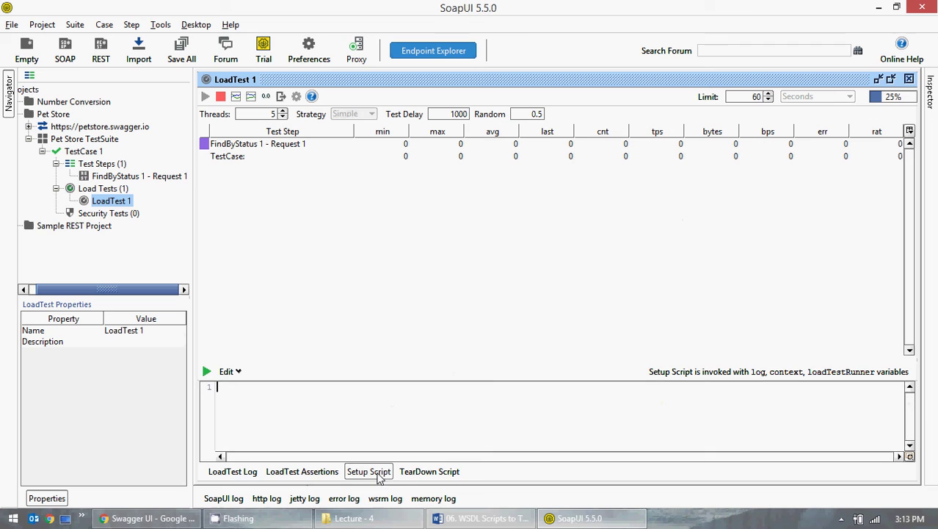
pyautogui.click(421, 474)
pyautogui.click(229, 474)
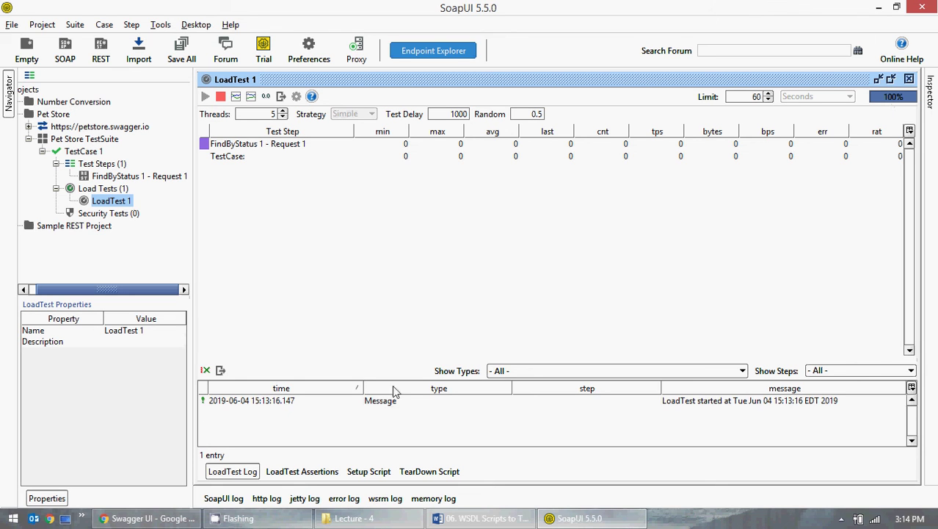
pyautogui.click(301, 473)
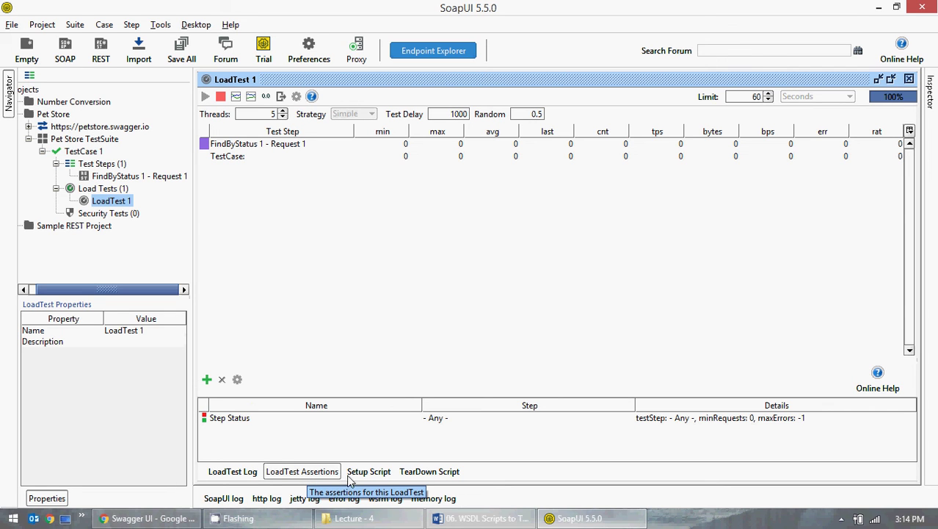
pyautogui.click(354, 472)
pyautogui.click(415, 472)
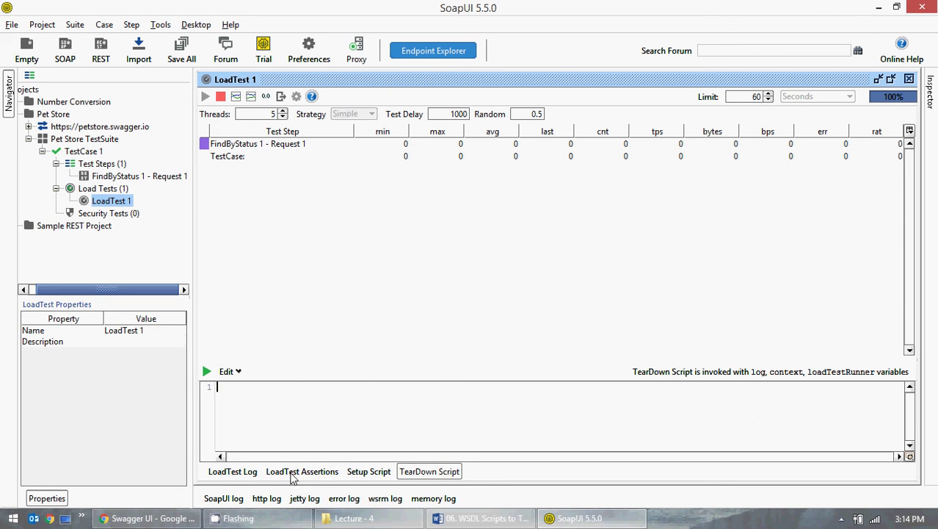
pyautogui.click(235, 472)
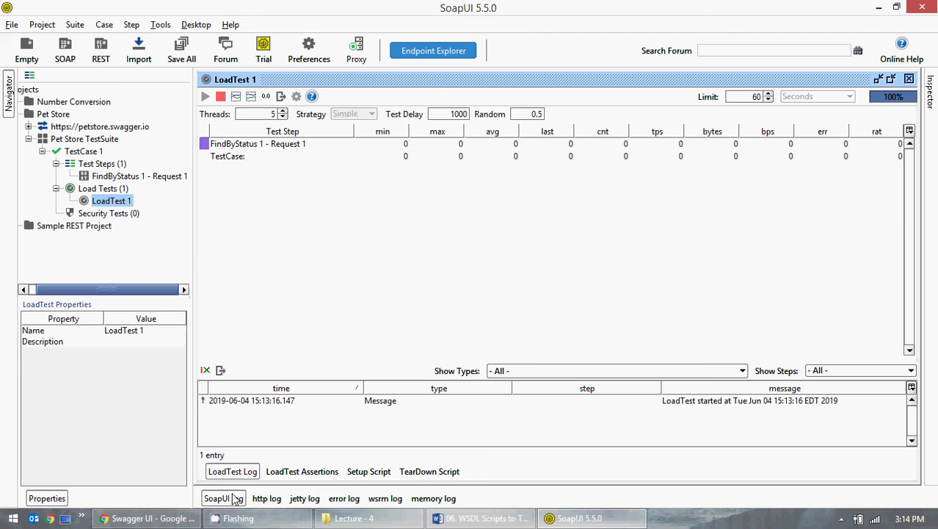
# - Examine the SoapUI, http, jetty, error, wsrm and memory logs for the load test, returning to the SoapUI log
pyautogui.click(224, 499)
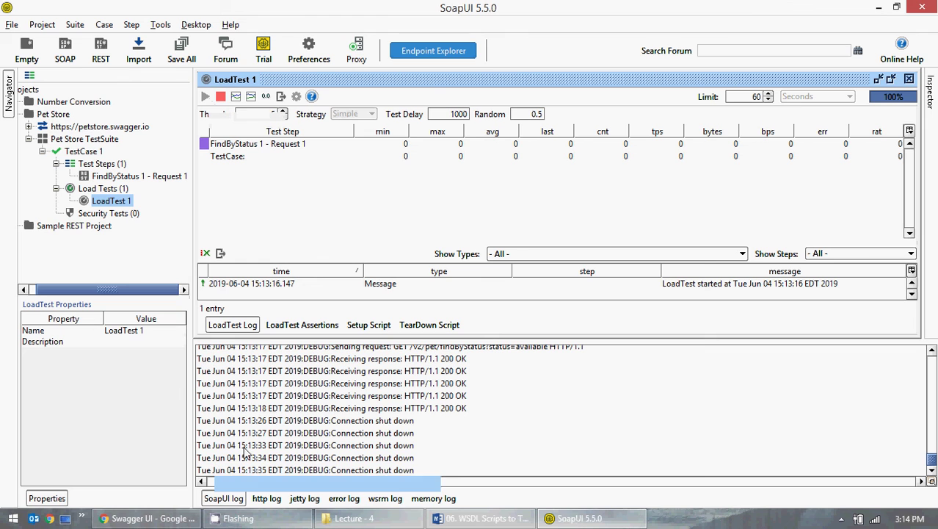
pyautogui.click(262, 499)
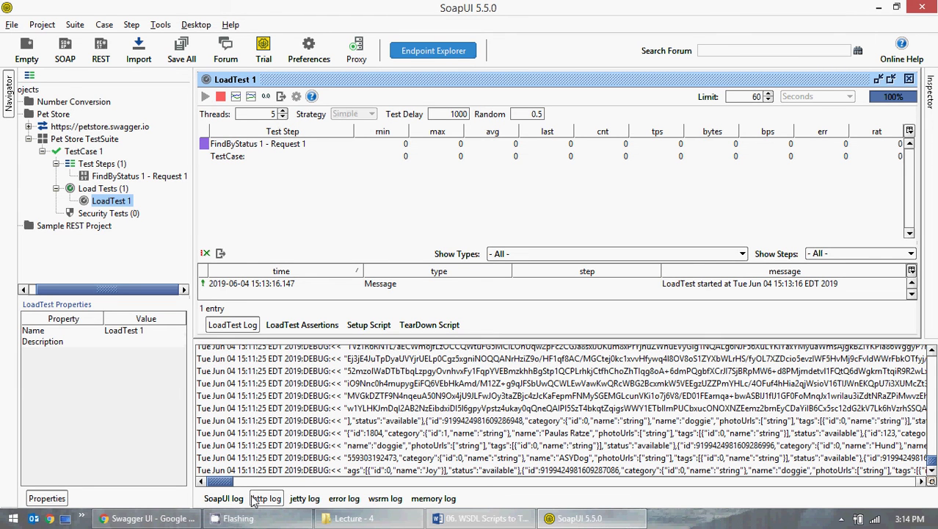
pyautogui.click(300, 499)
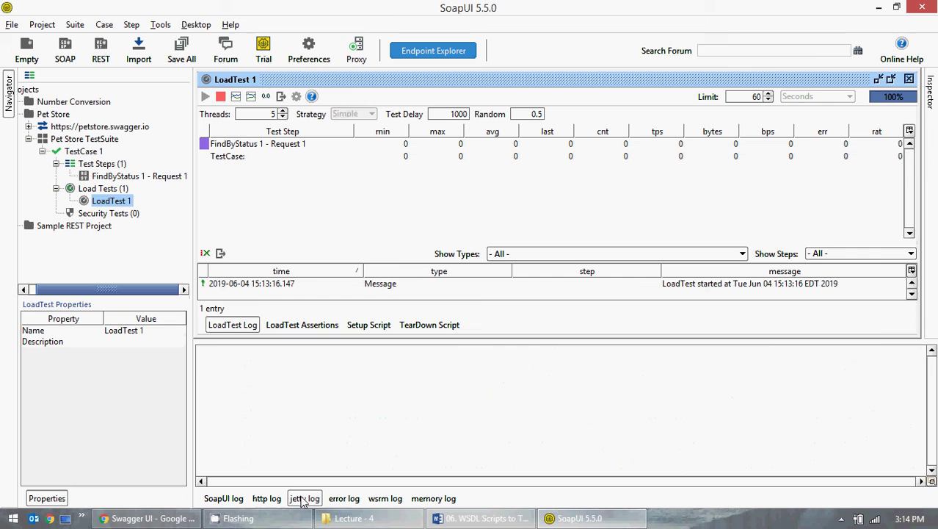
pyautogui.click(346, 500)
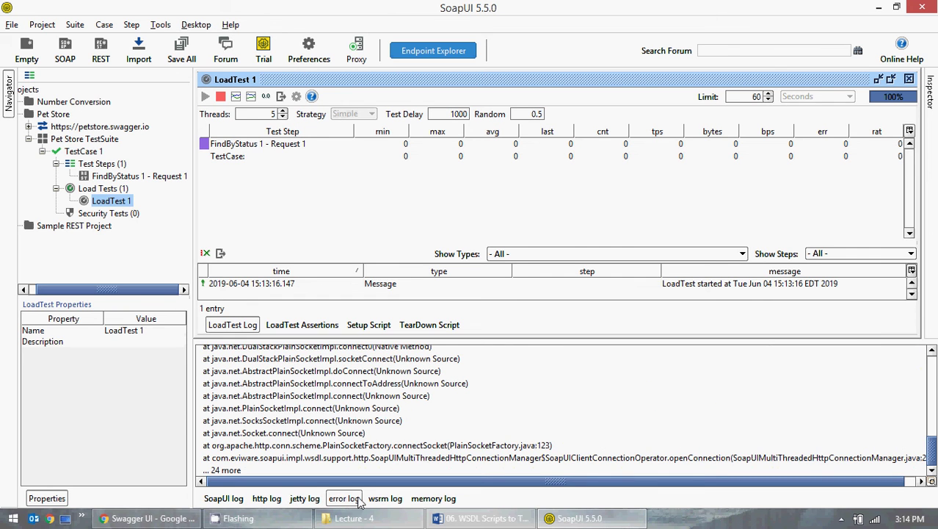
pyautogui.click(385, 498)
pyautogui.click(433, 499)
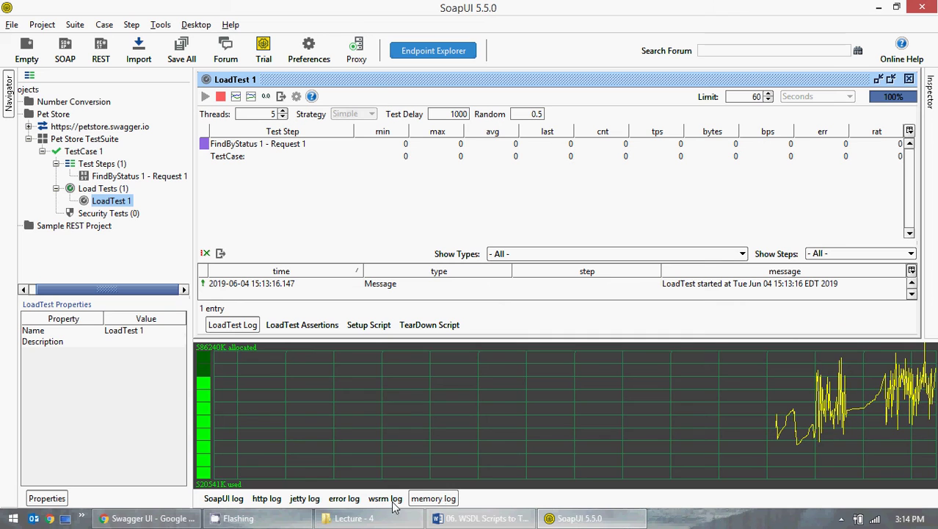
pyautogui.click(223, 498)
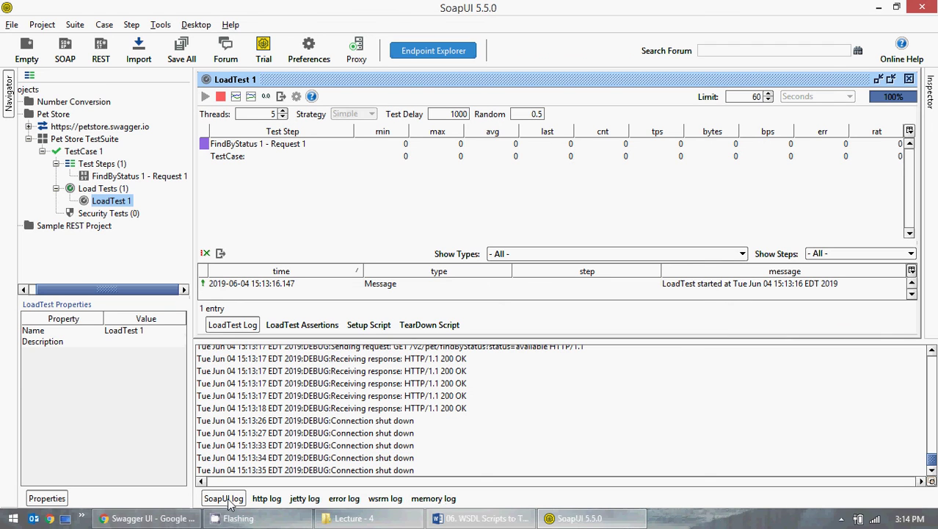
# - Stop LoadTest 1 and view its statistics graph at full size, closing the graph when done
pyautogui.click(220, 96)
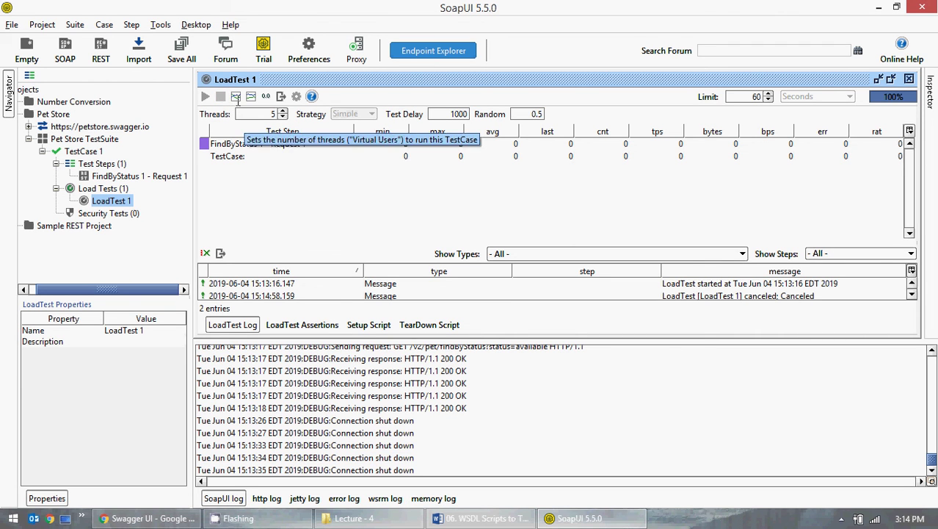
pyautogui.click(236, 98)
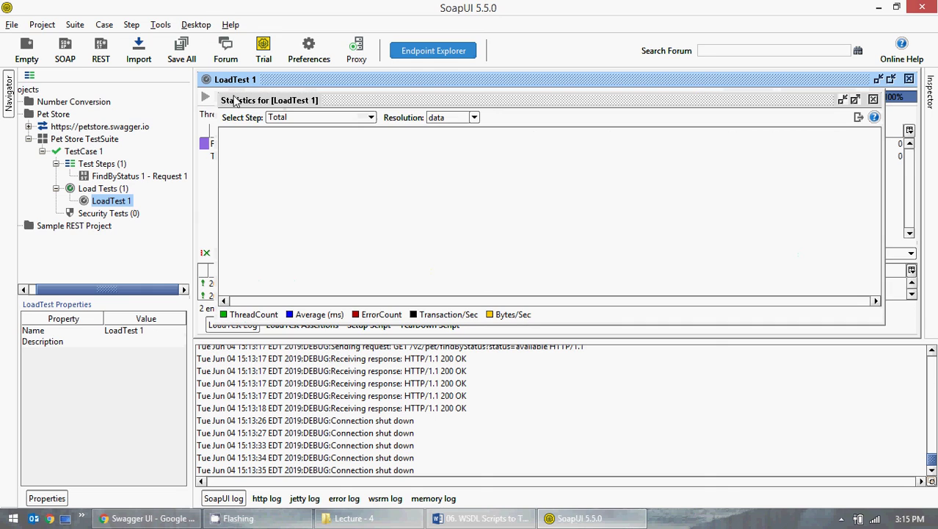
pyautogui.click(854, 99)
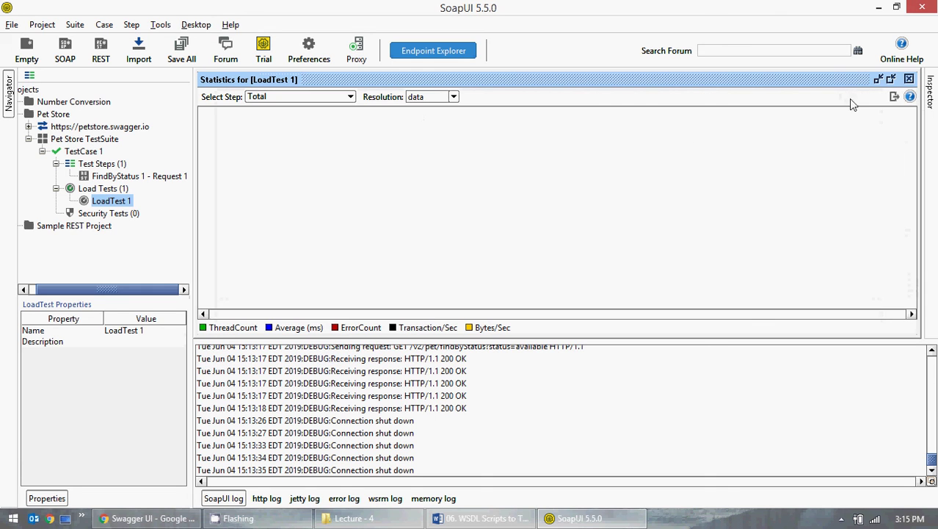
pyautogui.click(909, 78)
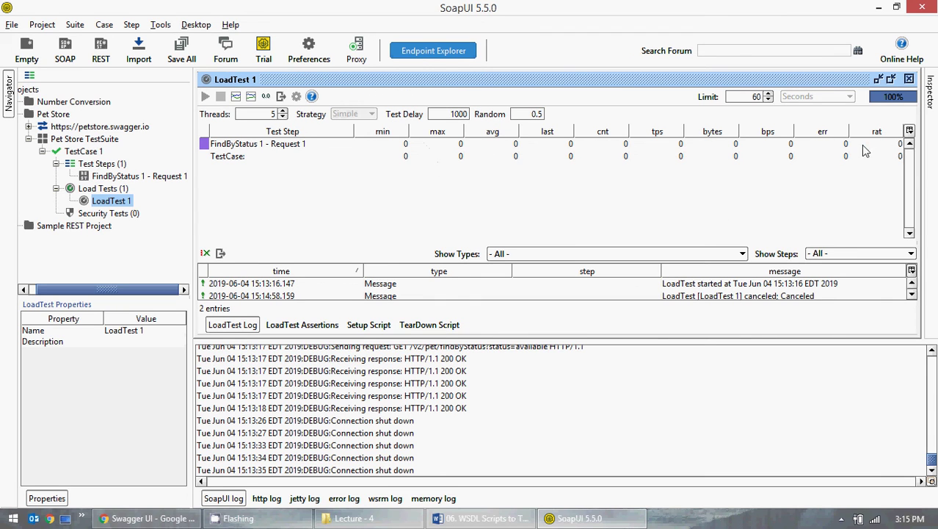
# - Hide the load test log and the SoapUI log
pyautogui.click(232, 324)
pyautogui.click(224, 499)
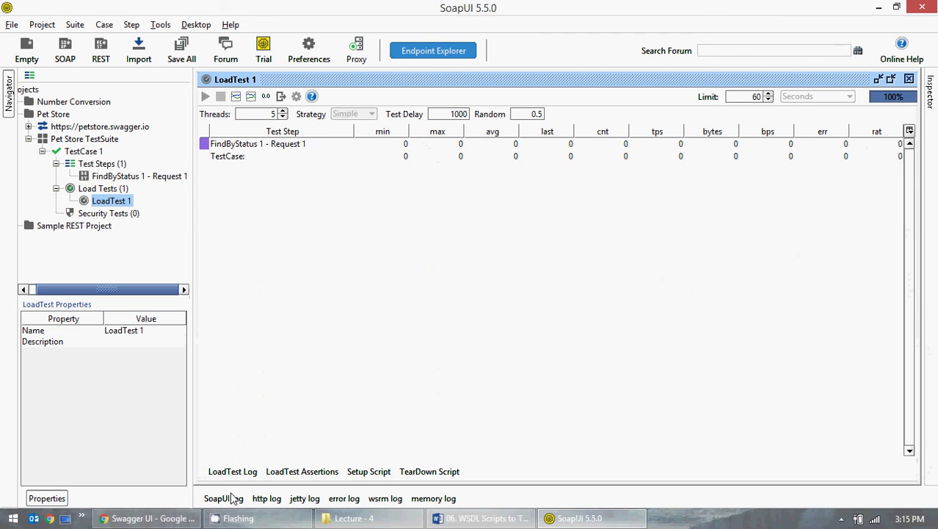
# - Create a security test named SecurityTest 1 under TestCase 1 and maximize its editor, closing the LoadTest 1 editor
pyautogui.click(103, 213)
pyautogui.rightClick(86, 217)
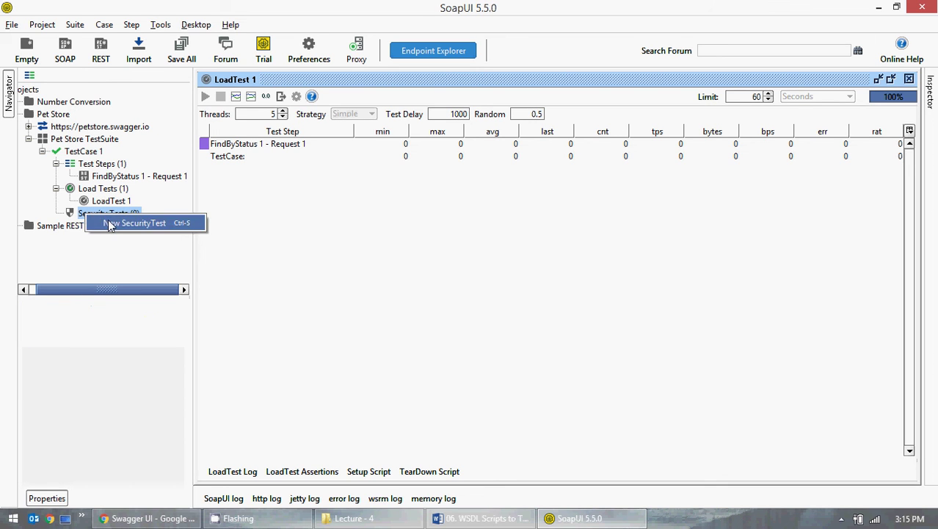
pyautogui.click(116, 222)
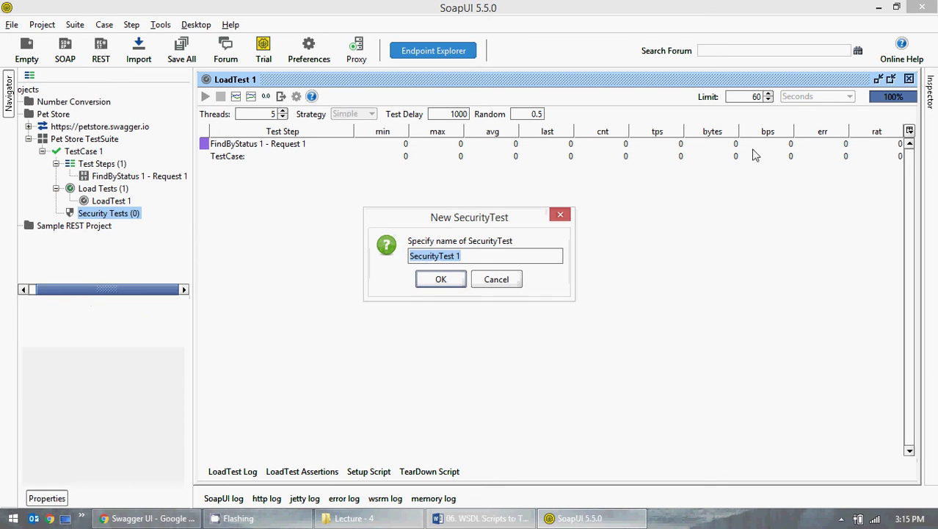
pyautogui.click(433, 279)
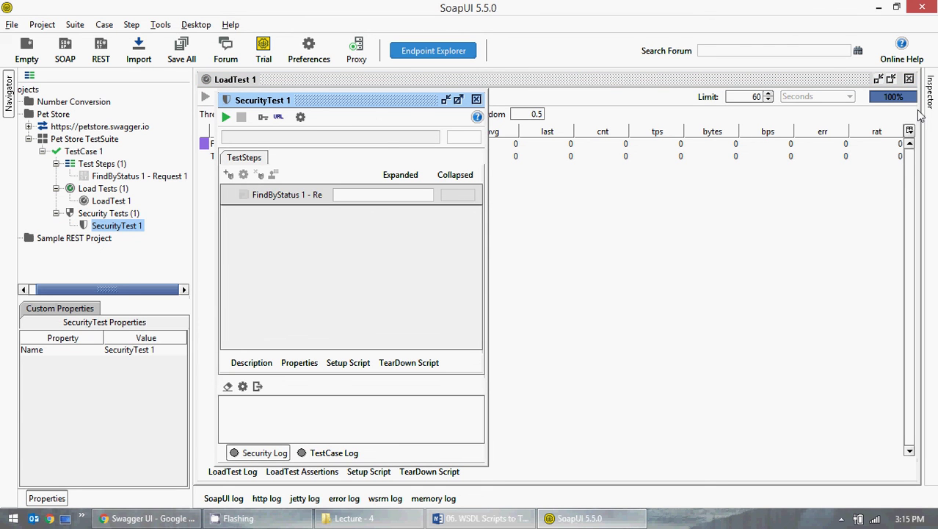
pyautogui.click(909, 78)
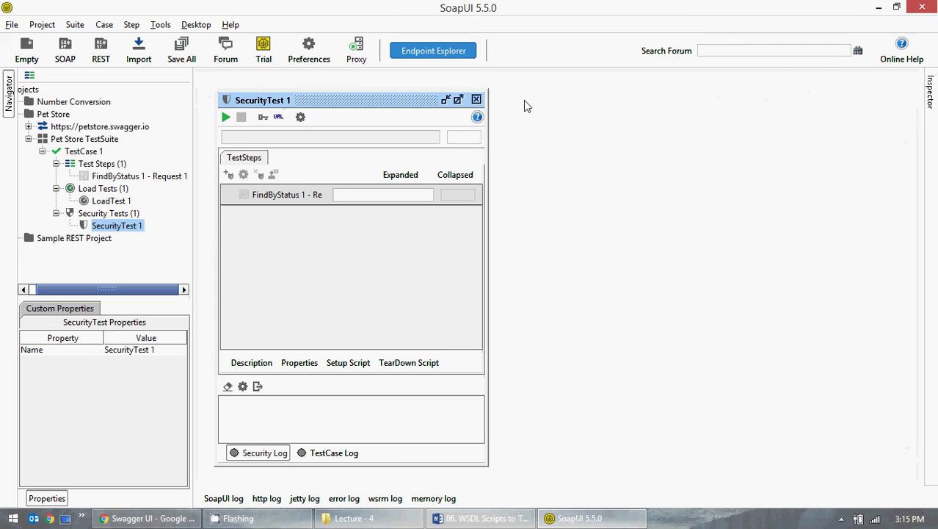
pyautogui.click(459, 99)
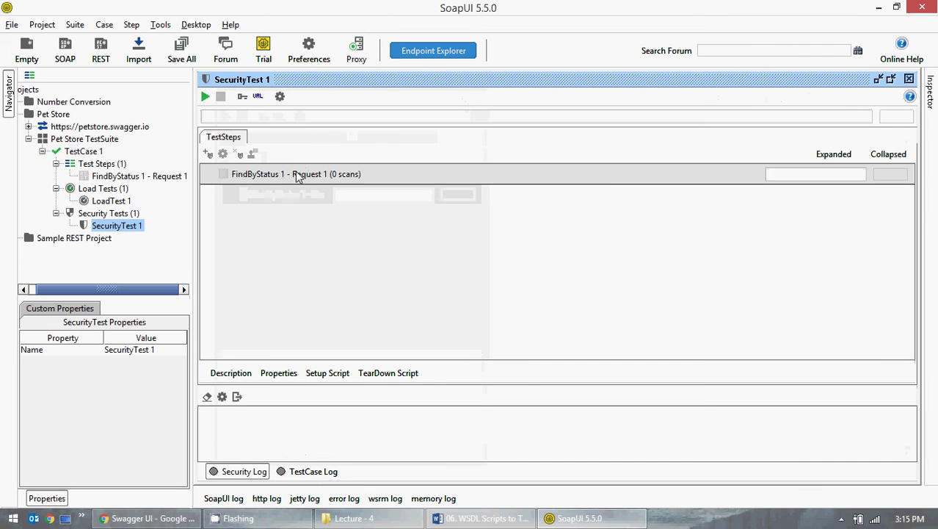
# - Add a Cross Site Scripting security scan to the FindByStatus 1 - Request 1 test step
pyautogui.click(211, 156)
pyautogui.click(459, 258)
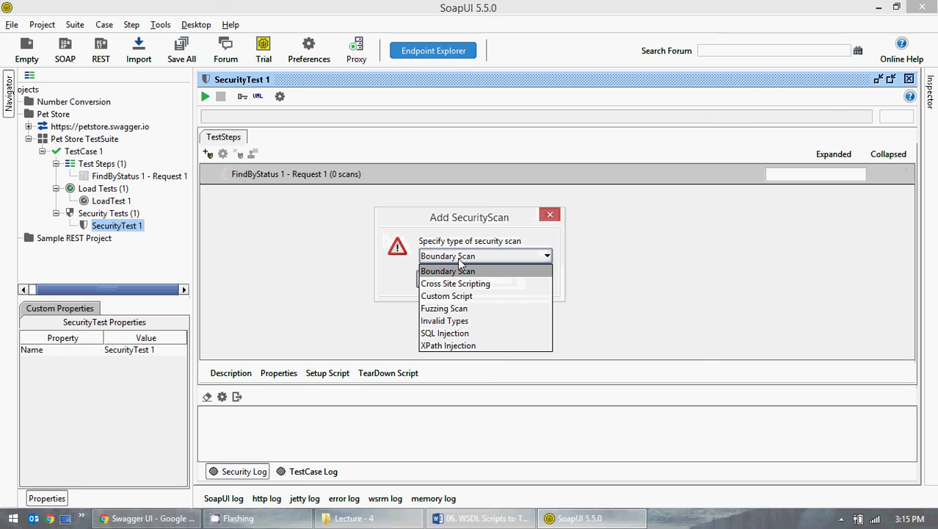
pyautogui.click(455, 283)
pyautogui.click(438, 279)
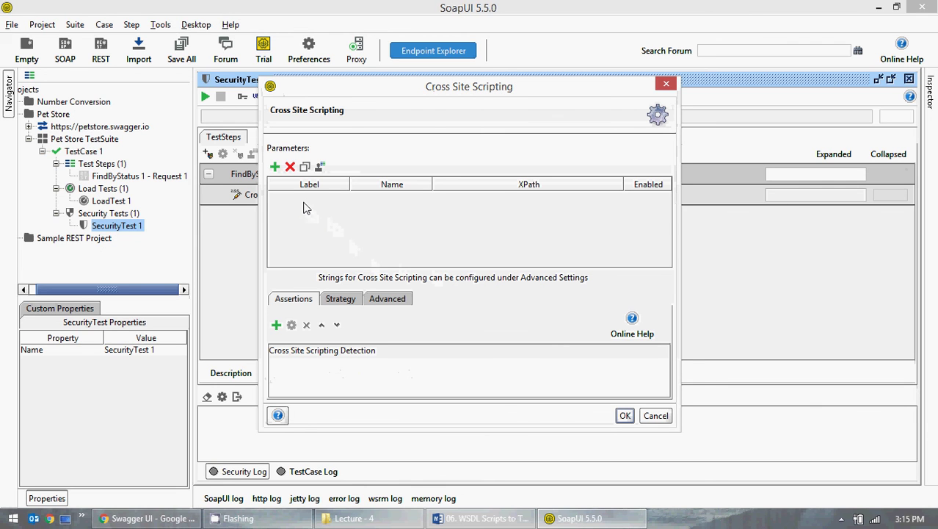
# - Add a Username parameter to the Cross Site Scripting scan, labelled with the account user name, and accept the scan settings
pyautogui.click(276, 167)
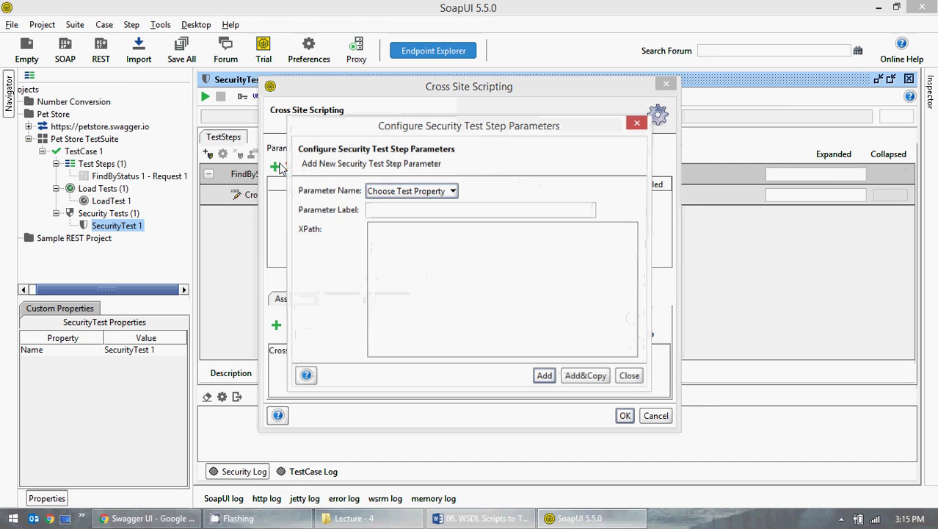
pyautogui.click(424, 191)
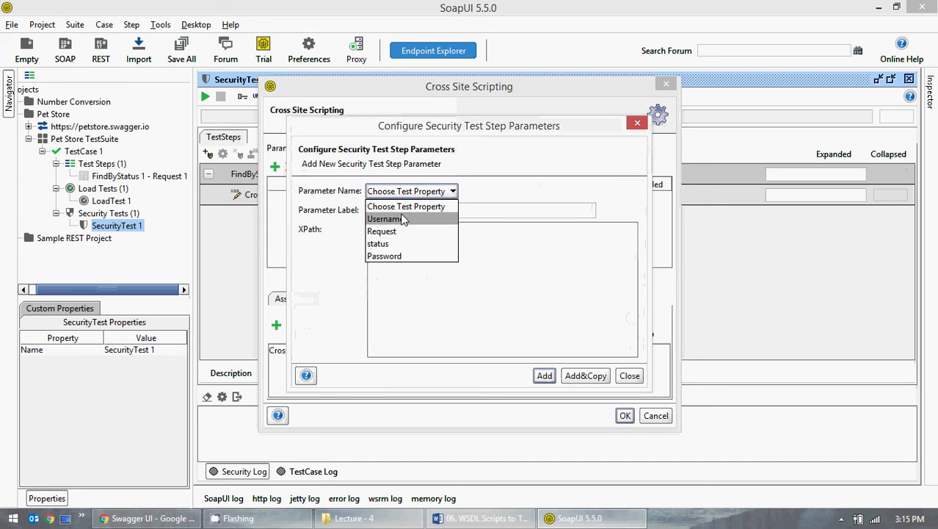
pyautogui.click(404, 218)
pyautogui.click(399, 210)
pyautogui.write('mmira')
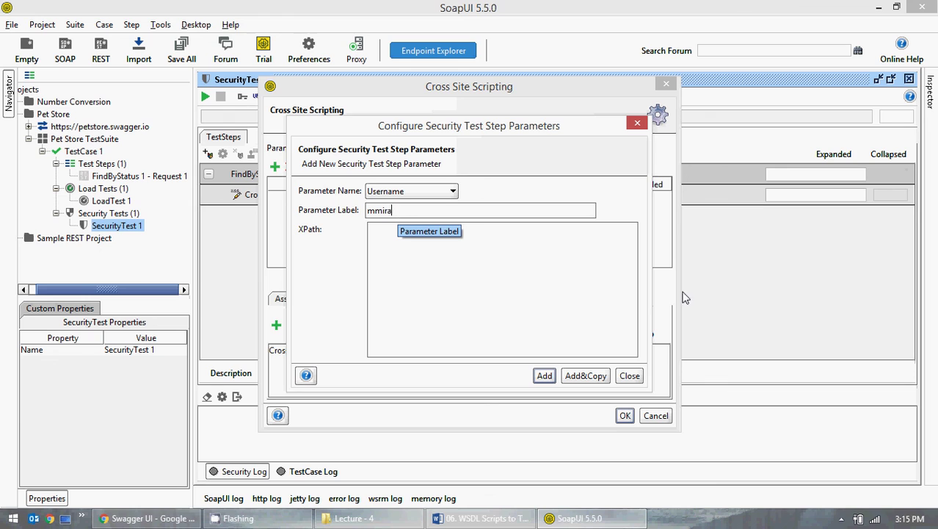
pyautogui.press('BackSpace')
pyautogui.write('tra')
pyautogui.click(544, 376)
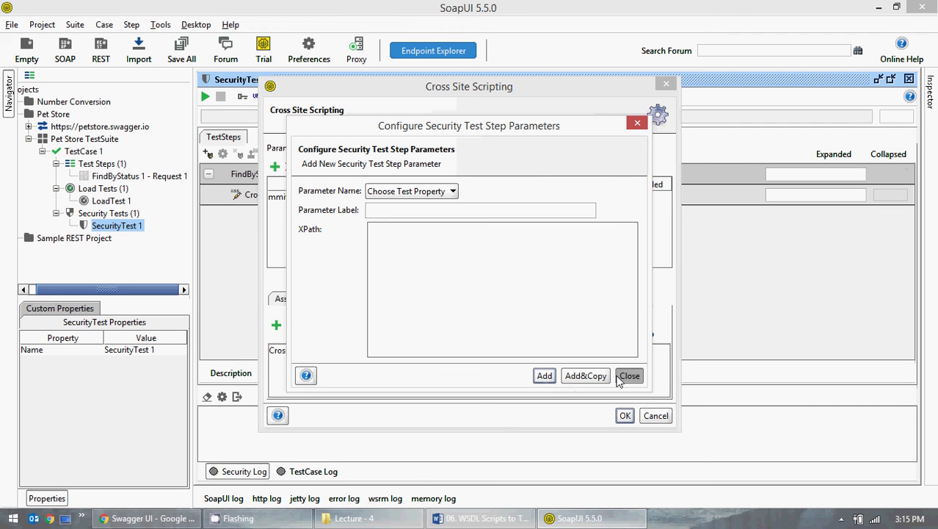
pyautogui.click(630, 375)
pyautogui.click(624, 416)
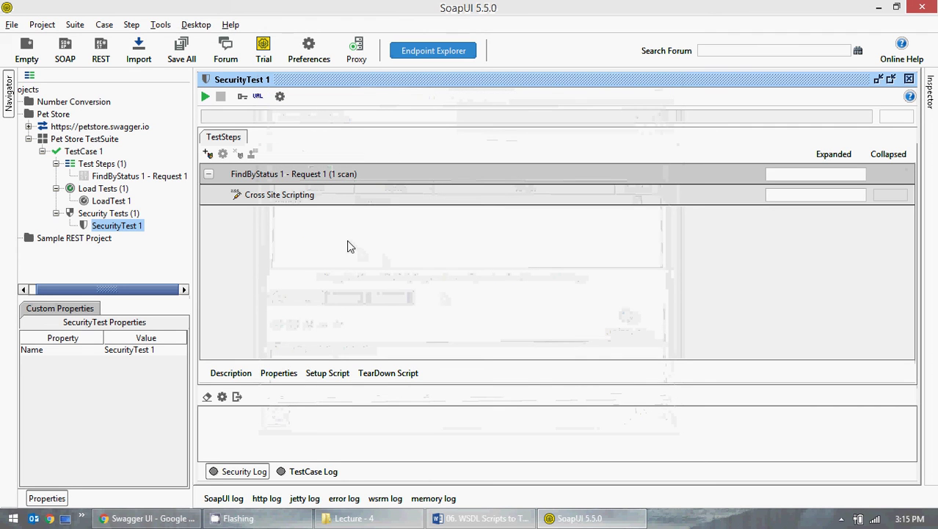
# - Run SecurityTest 1 and check the SoapUI log and error log during the run
pyautogui.click(206, 96)
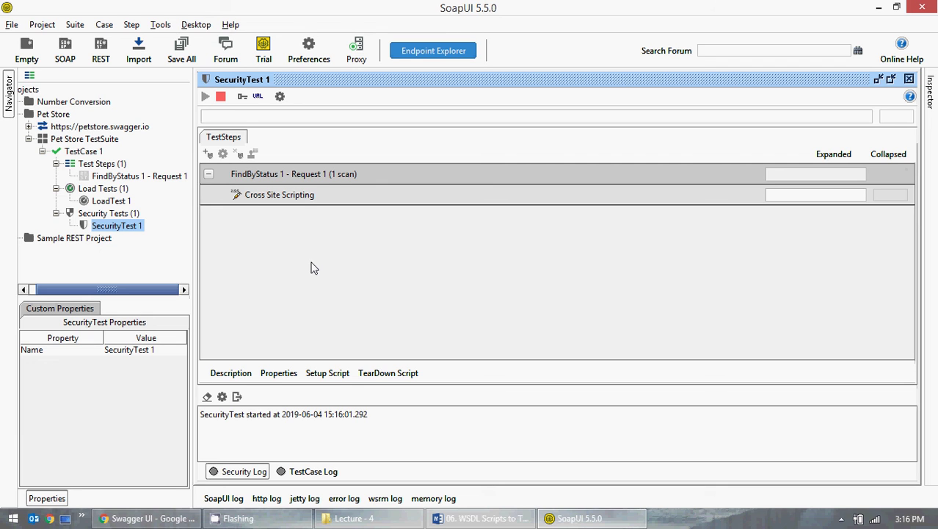
pyautogui.click(223, 499)
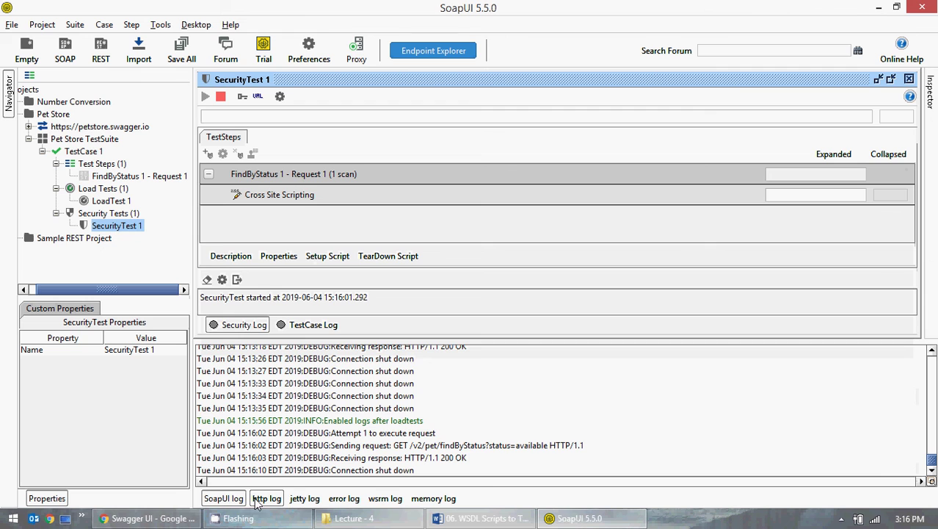
pyautogui.click(343, 499)
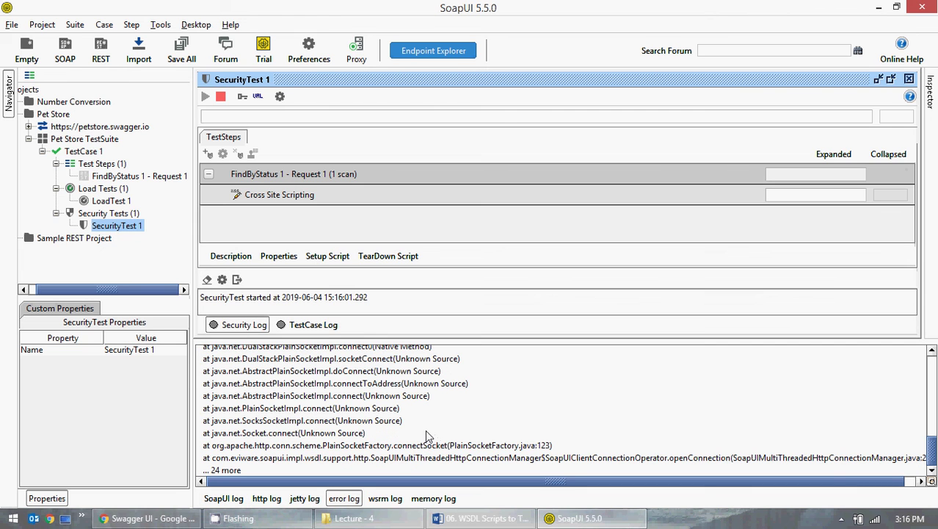
# - Cancel the SecurityTest 1 run and hide the error log
pyautogui.click(221, 98)
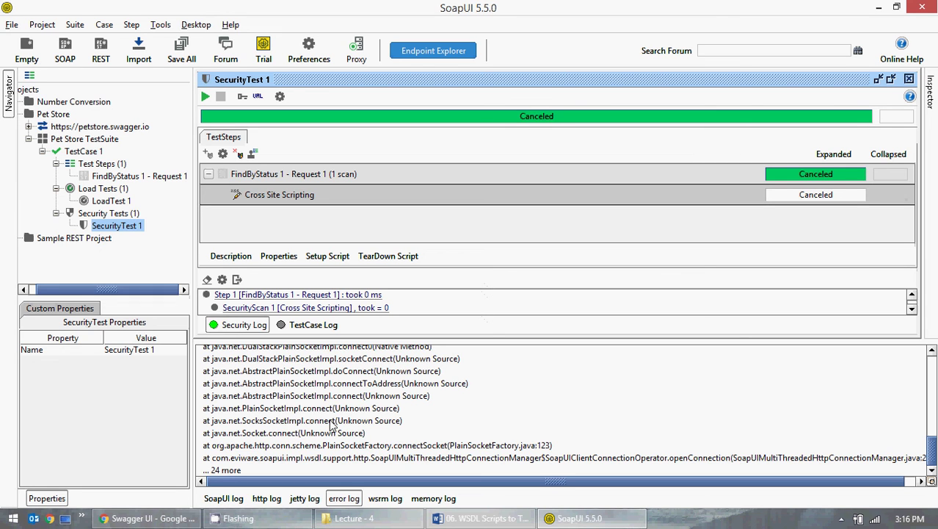
pyautogui.moveTo(475, 337); pyautogui.dragTo(478, 379)
pyautogui.click(346, 499)
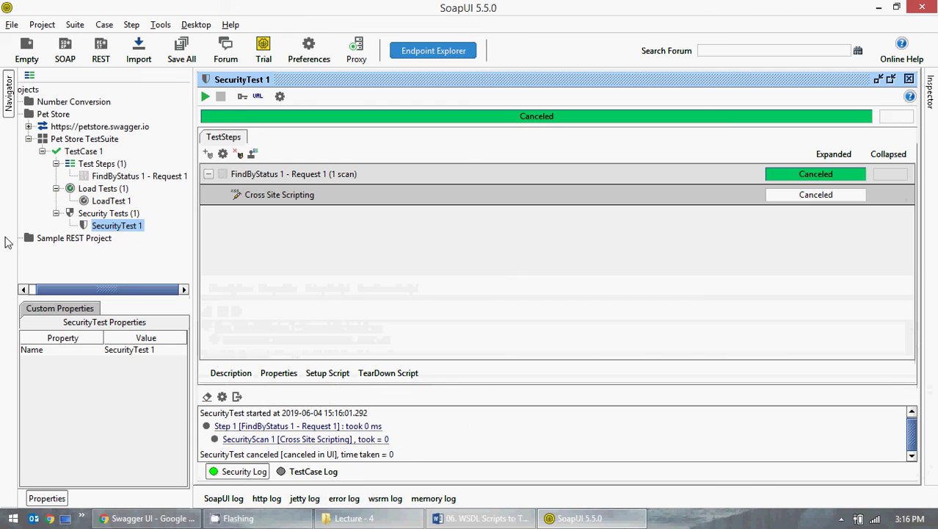
# - Collapse the security tests, load tests, test steps, TestCase 1 and Pet Store TestSuite in the project tree
pyautogui.click(56, 213)
pyautogui.click(56, 189)
pyautogui.click(56, 164)
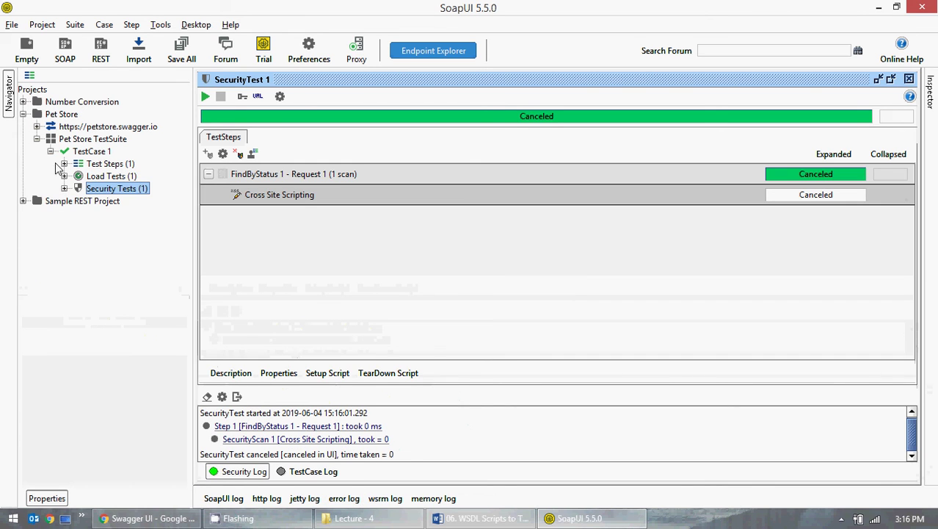
pyautogui.click(50, 150)
pyautogui.click(36, 139)
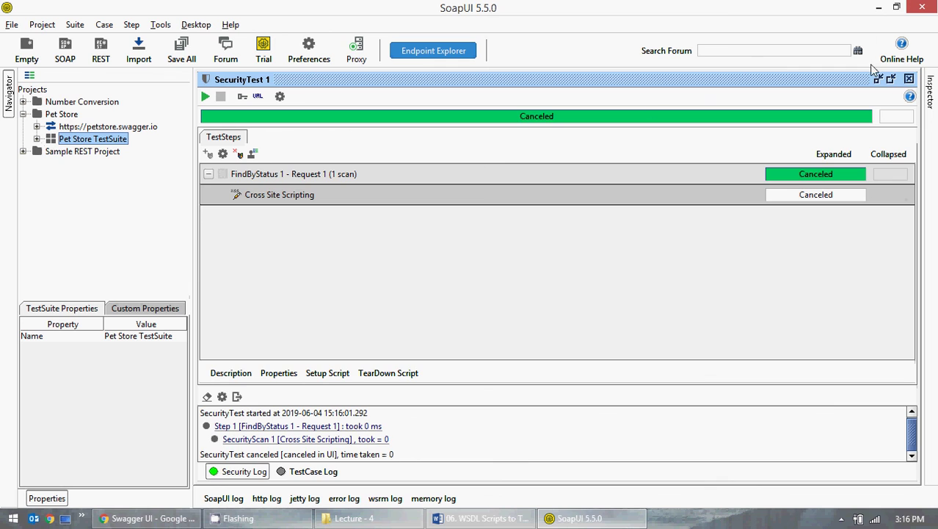
# - Close the SecurityTest 1 window and collapse the Pet Store and Sample REST Project nodes in the project tree
pyautogui.click(909, 79)
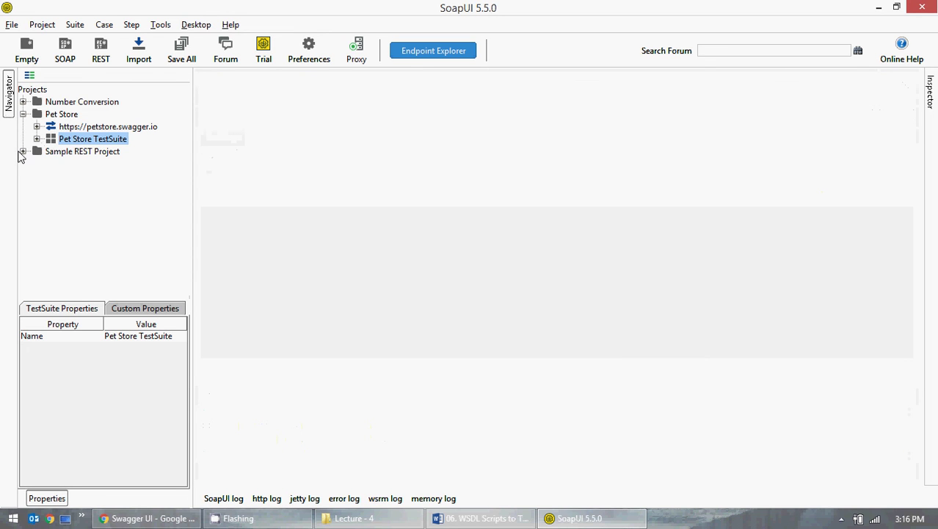
pyautogui.click(23, 151)
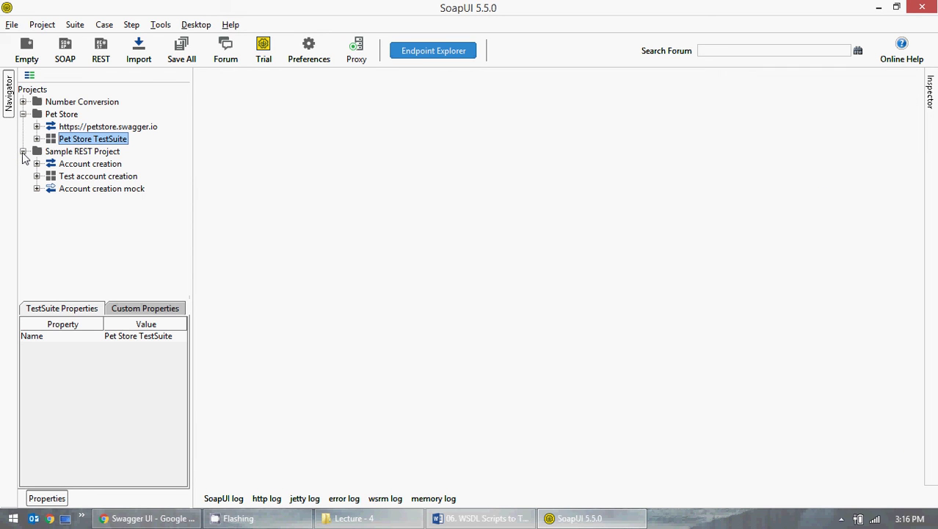
pyautogui.click(23, 151)
pyautogui.click(23, 114)
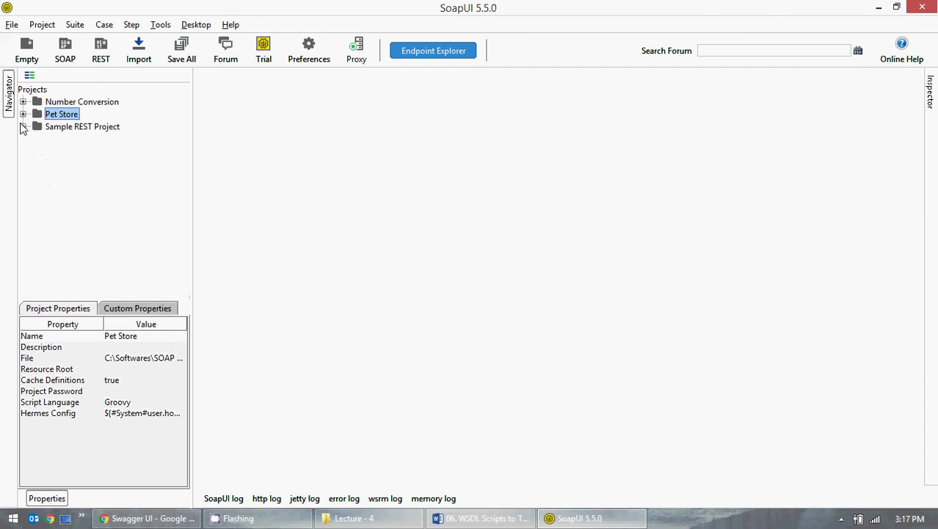
pyautogui.click(23, 127)
pyautogui.click(22, 127)
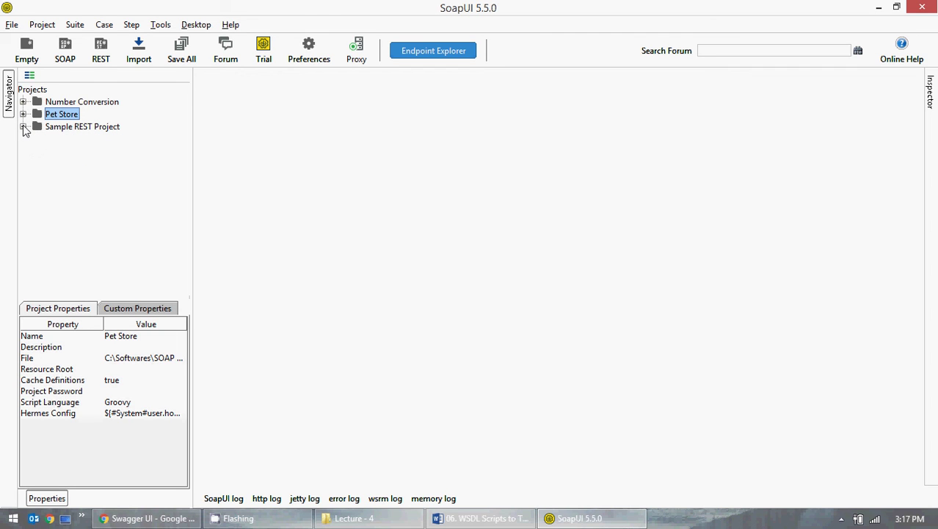
# - Open the FindByStatus 1 - Request 1 test step of TestCase 1 in the Pet Store TestSuite
pyautogui.click(24, 114)
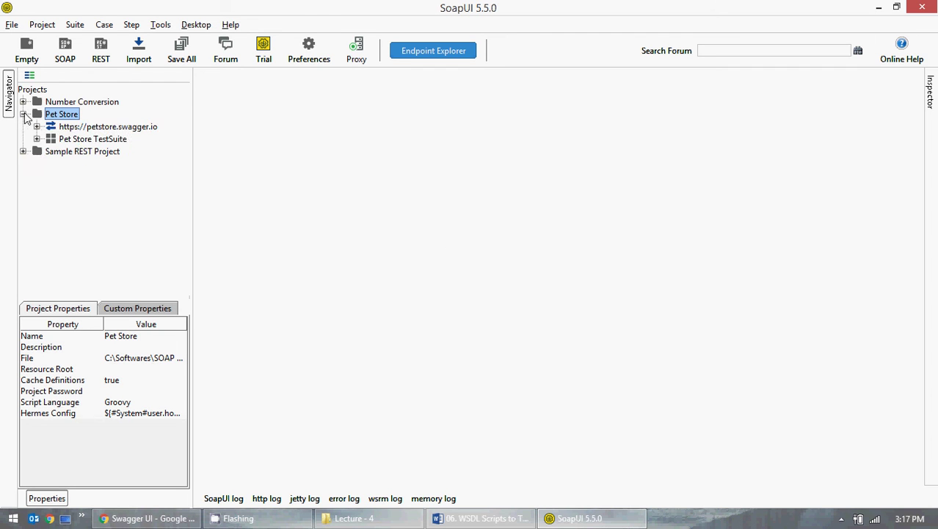
pyautogui.click(36, 139)
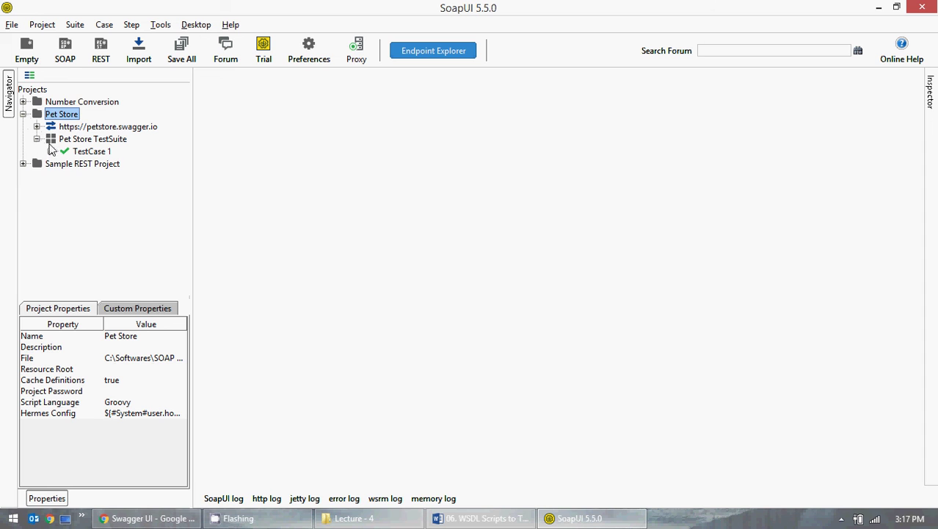
pyautogui.click(50, 151)
pyautogui.click(64, 163)
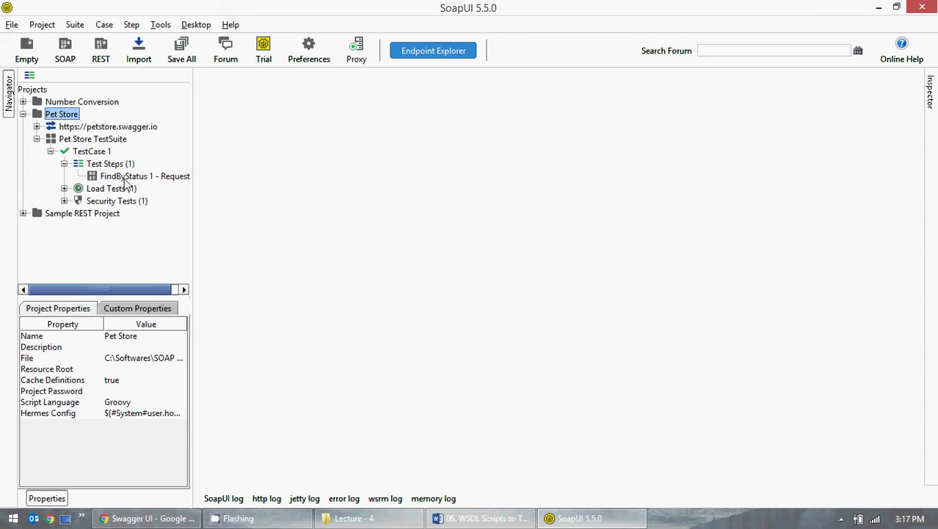
pyautogui.doubleClick(128, 178)
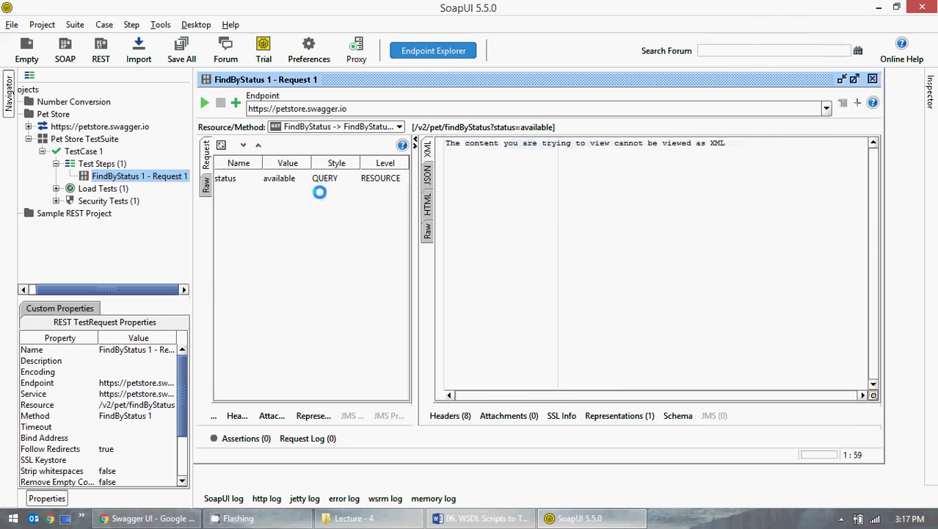
# - View the FindByStatus response as JSON in a maximized request window and glance at the WSDL Scripts to Test document in Word
pyautogui.click(429, 184)
pyautogui.moveTo(873, 371); pyautogui.dragTo(866, 141)
pyautogui.click(855, 81)
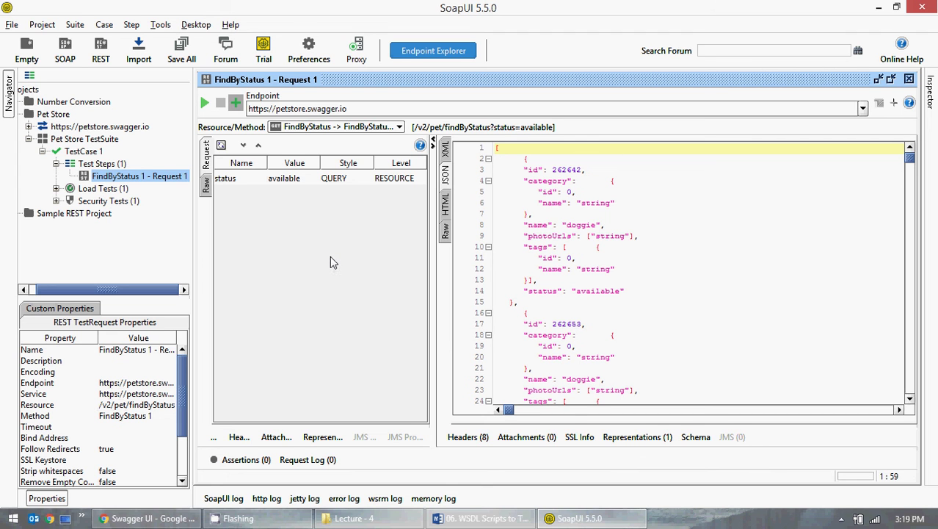
pyautogui.click(481, 519)
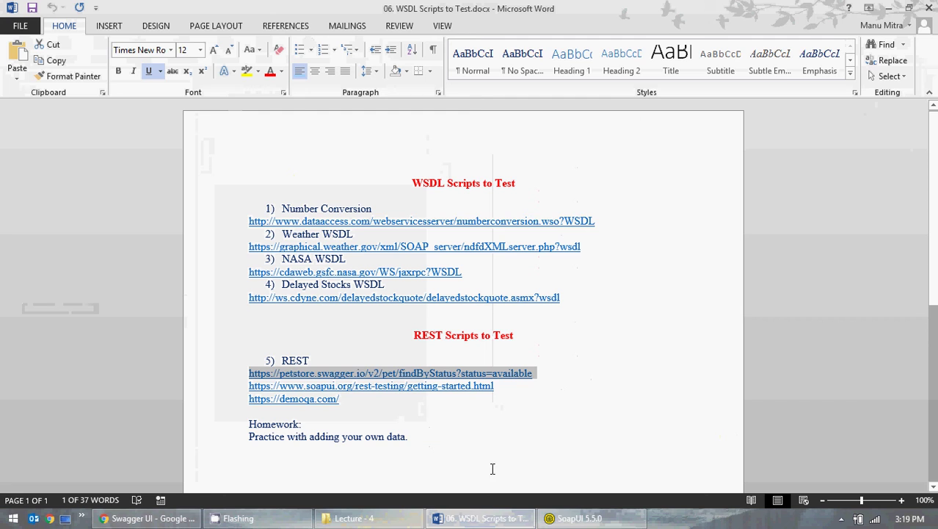
pyautogui.hotkey('alt', 'Tab')
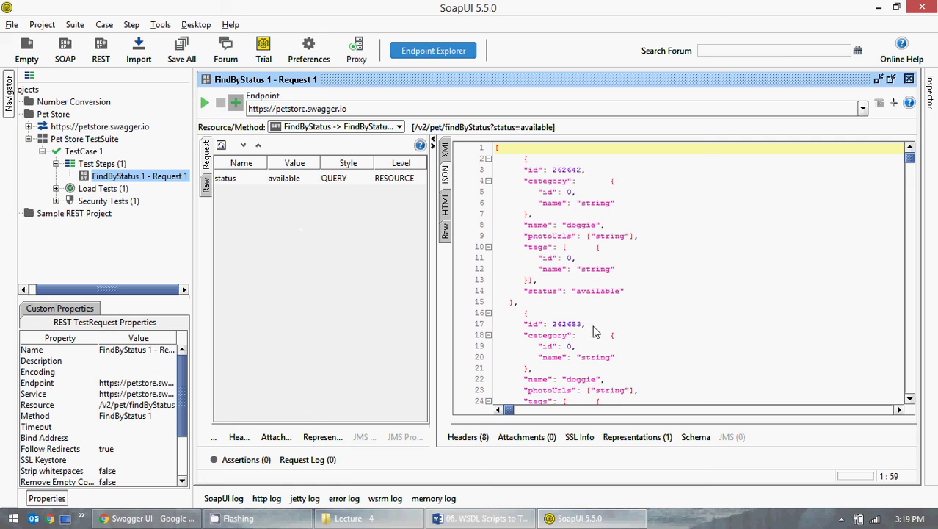
# - Switch to Task Manager, check SoapUI's resource use in the process list, and close Task Manager
pyautogui.rightClick(698, 518)
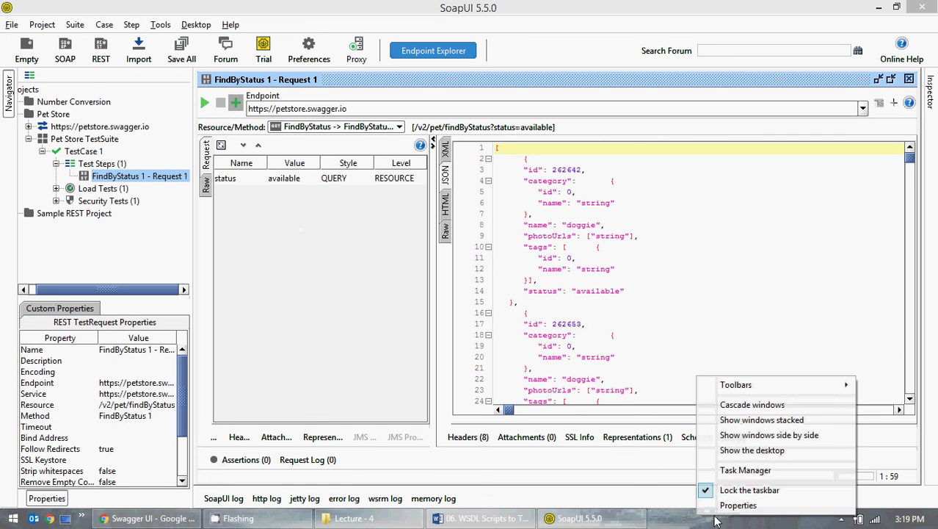
pyautogui.click(745, 470)
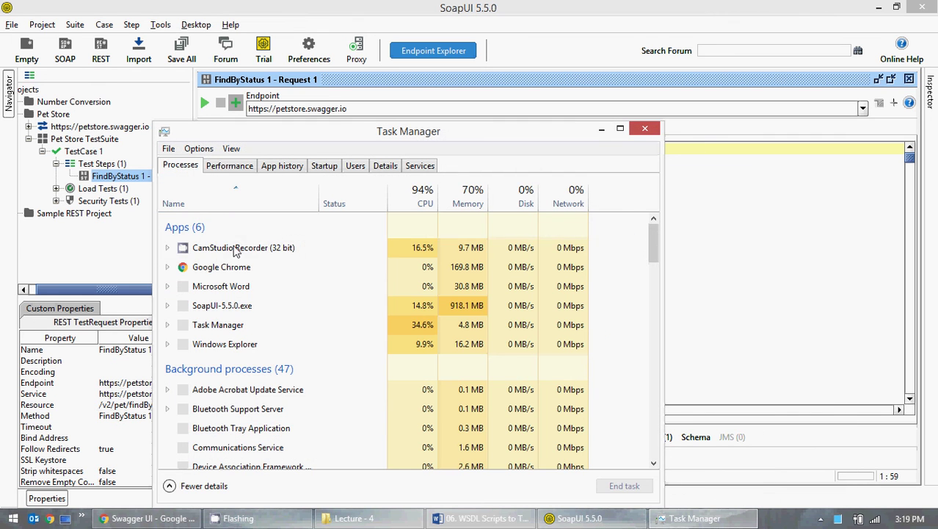
pyautogui.click(245, 307)
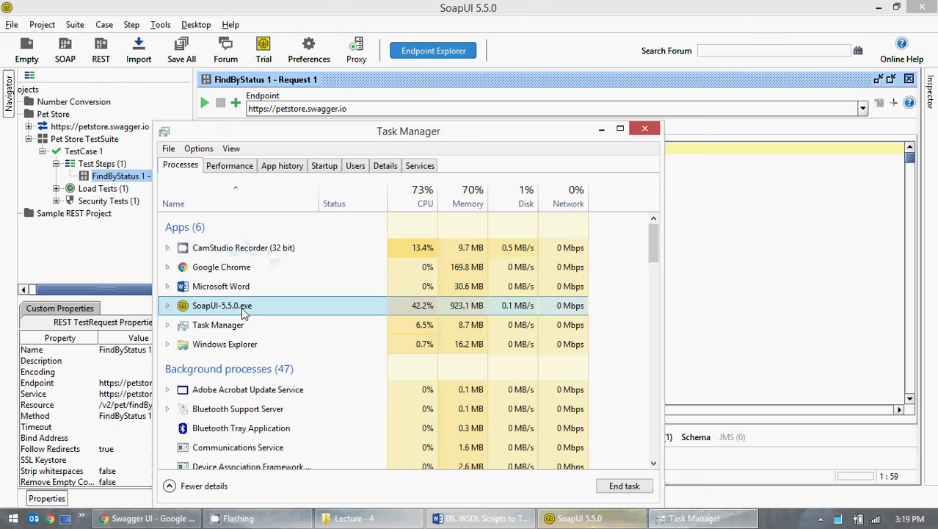
pyautogui.click(643, 131)
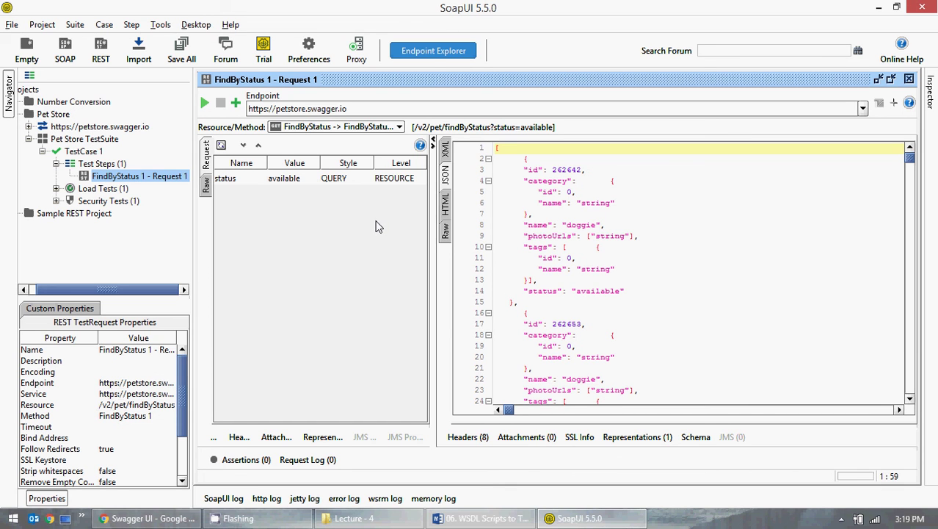
# - Reopen Task Manager, examine the computer's CPU, memory and network performance with SoapUI running, and close it again
pyautogui.rightClick(709, 519)
pyautogui.click(757, 478)
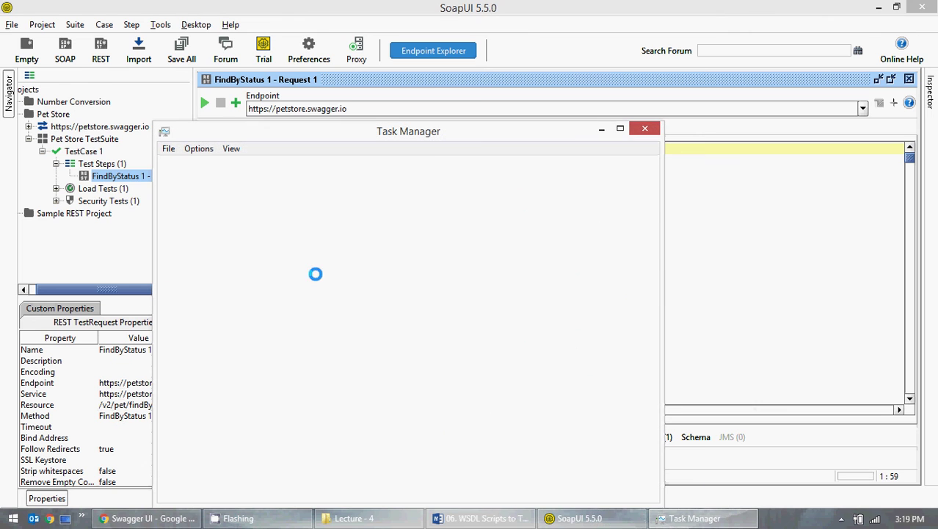
pyautogui.click(232, 166)
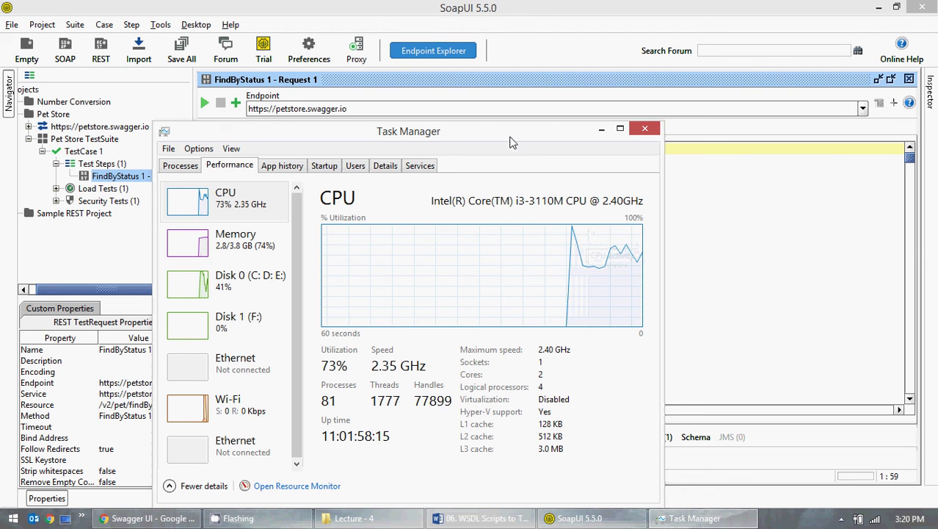
pyautogui.moveTo(513, 142); pyautogui.dragTo(647, 273)
pyautogui.click(235, 97)
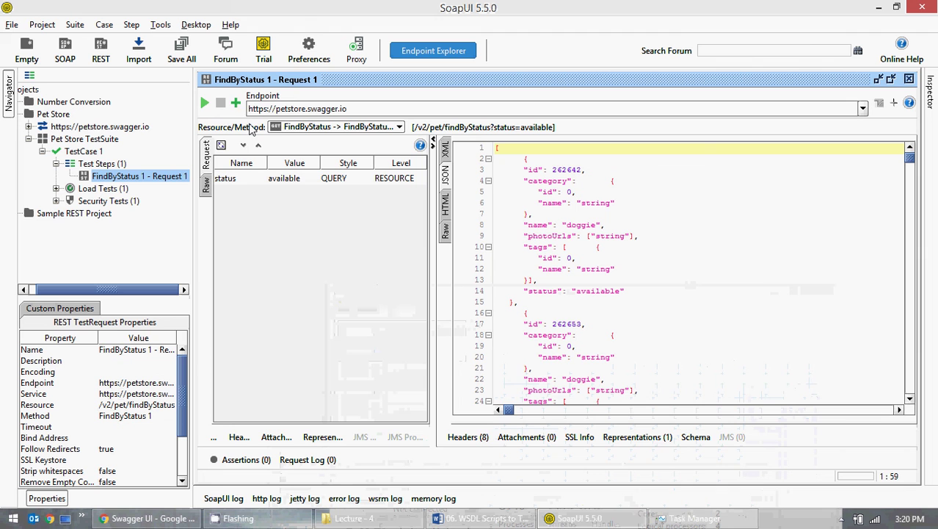
pyautogui.click(694, 519)
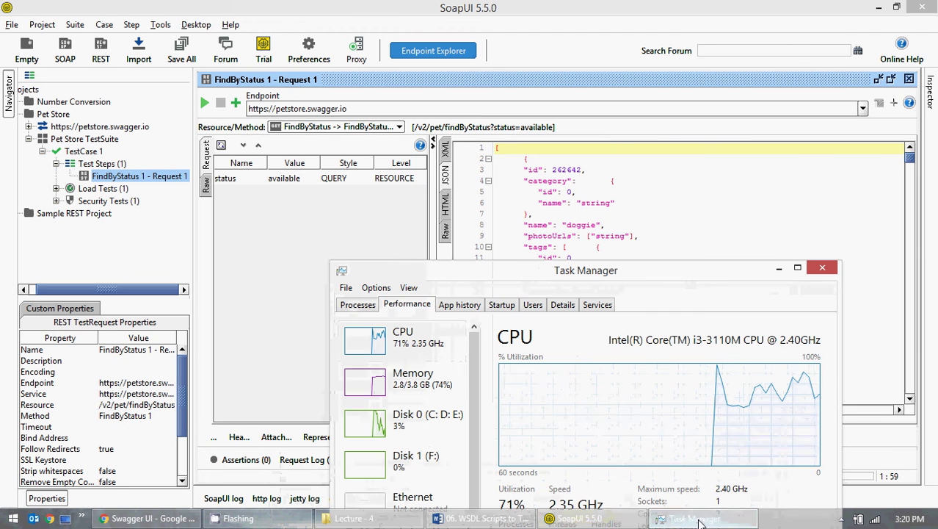
pyautogui.moveTo(604, 266); pyautogui.dragTo(528, 106)
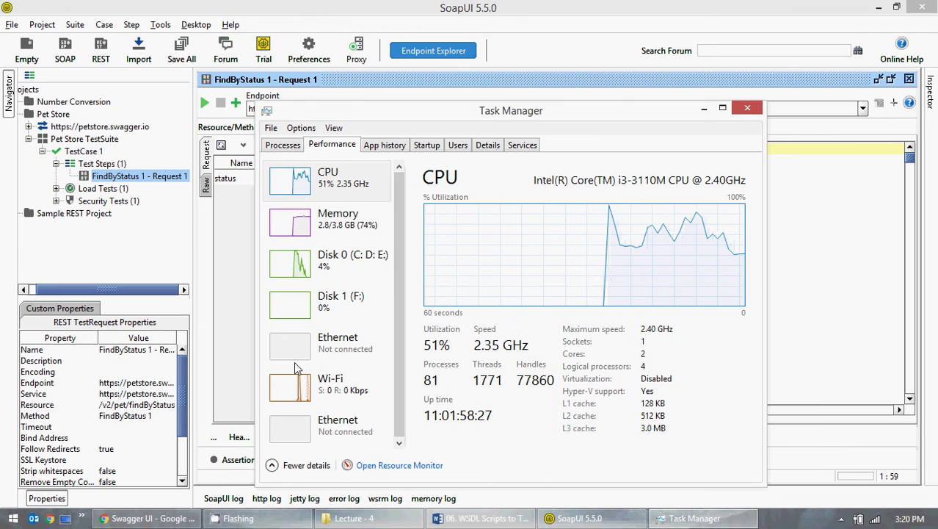
pyautogui.click(748, 110)
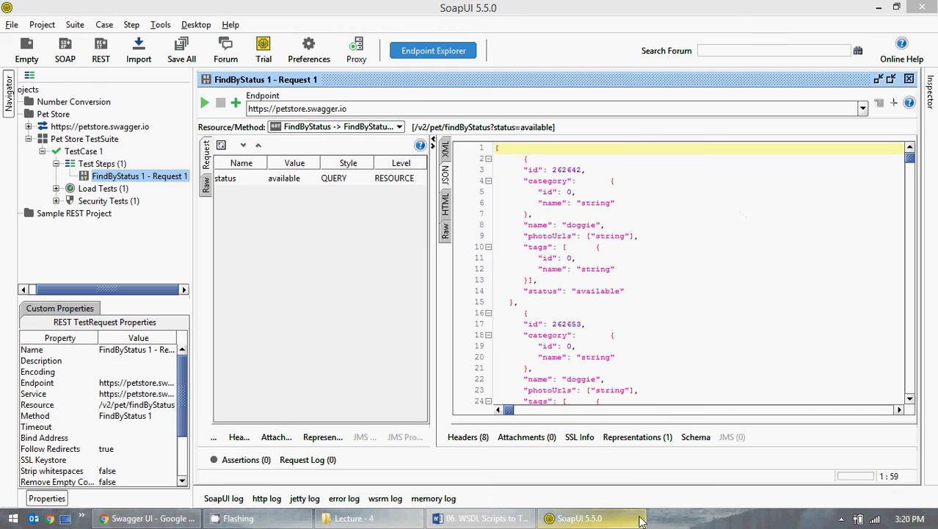
# - End the SoapUI-5.5.0.exe task from Task Manager and close Task Manager
pyautogui.rightClick(689, 522)
pyautogui.click(727, 481)
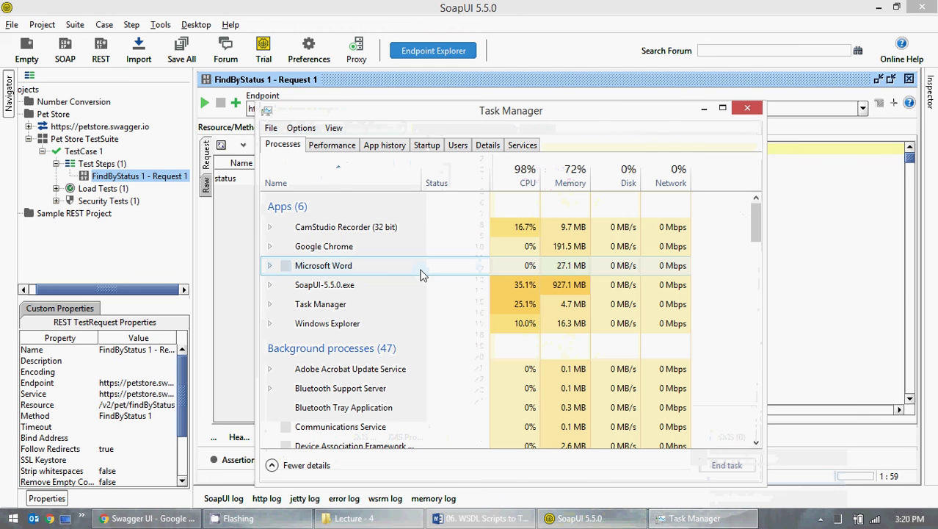
pyautogui.click(343, 288)
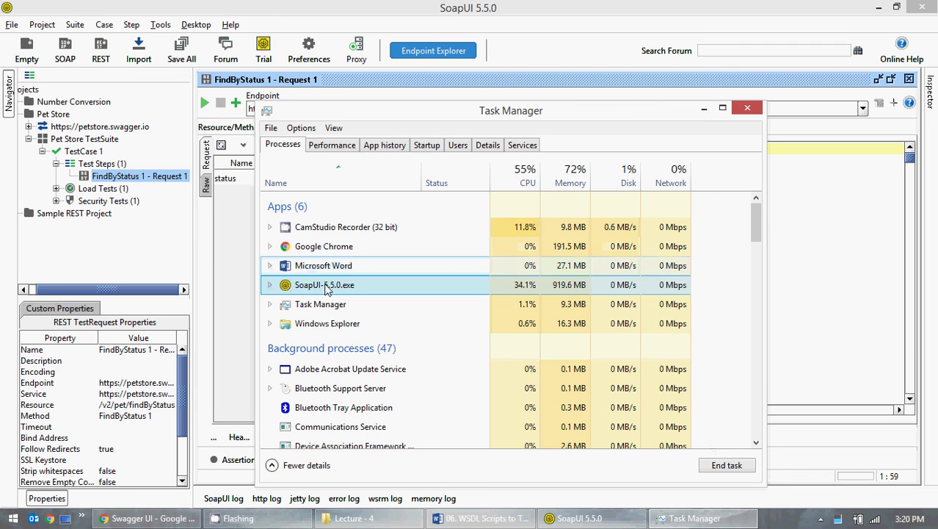
pyautogui.click(720, 468)
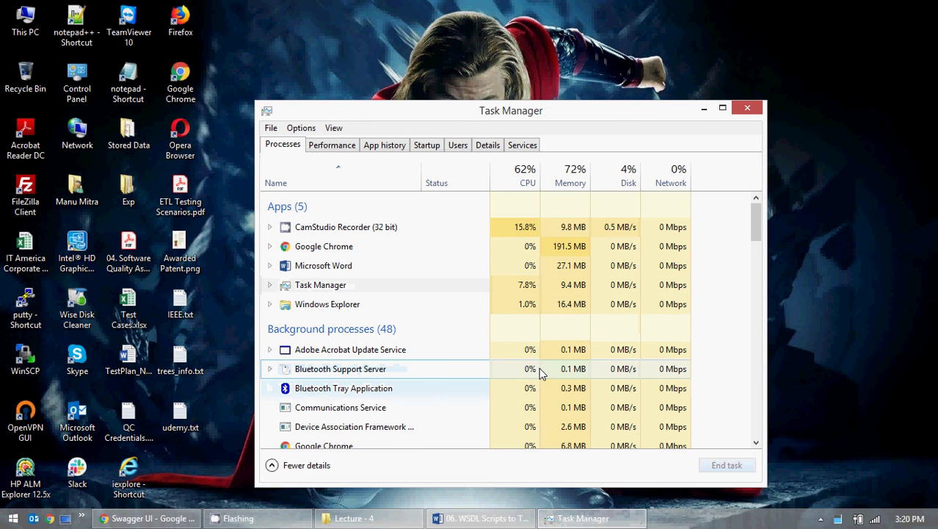
pyautogui.click(749, 110)
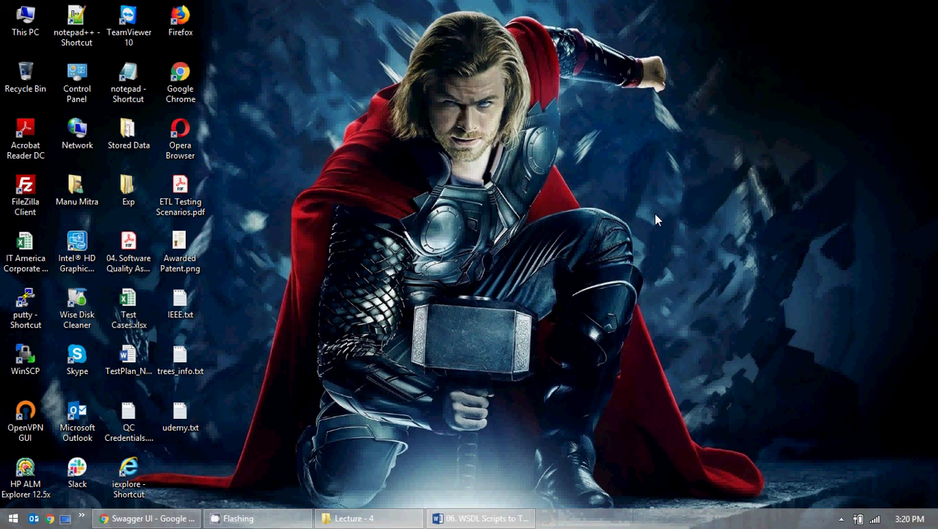
# - Switch to Word, review the Weather and Delayed Stocks links in the WSDL Scripts to Test document, and close the document
pyautogui.rightClick(654, 214)
pyautogui.click(690, 257)
pyautogui.click(444, 519)
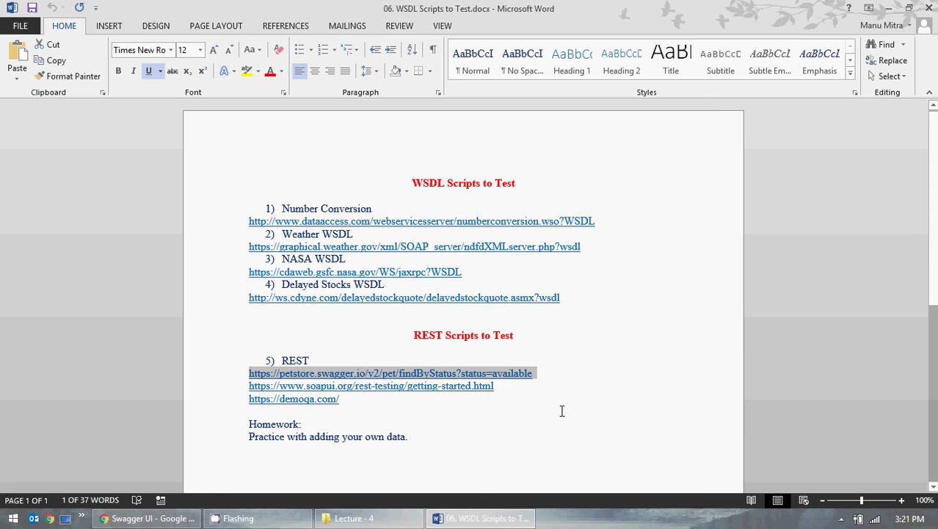
pyautogui.click(407, 252)
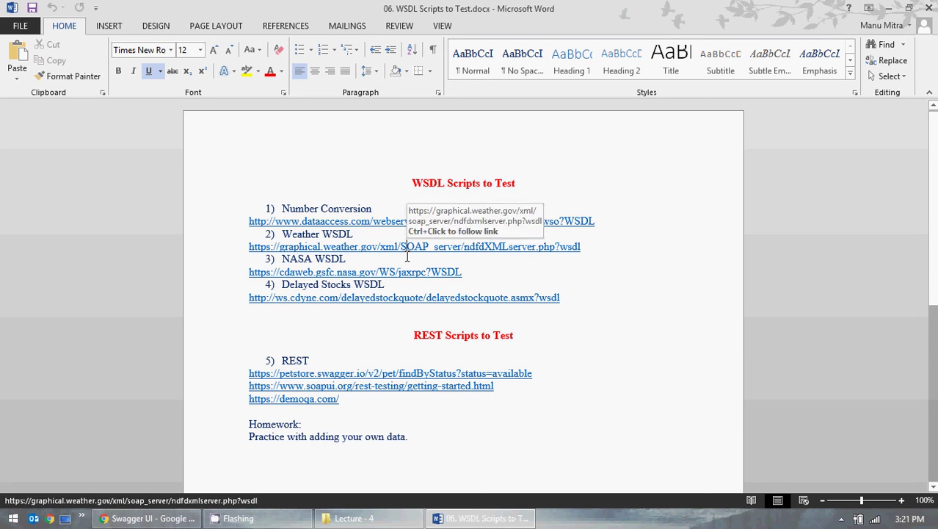
pyautogui.click(394, 297)
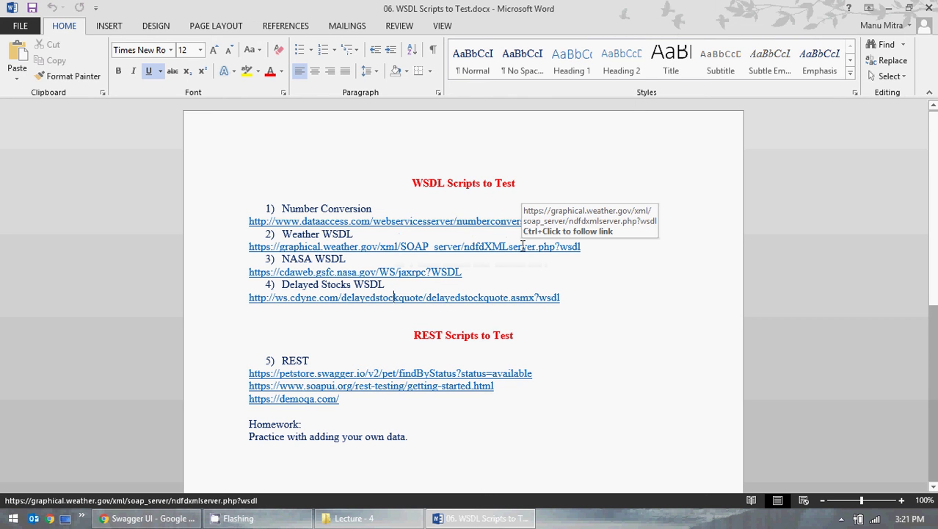
pyautogui.click(927, 8)
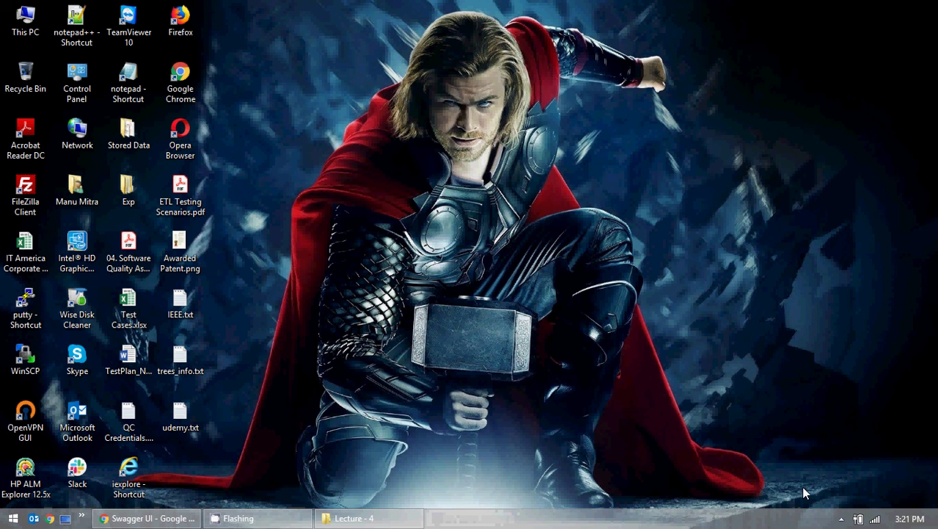
pyautogui.click(842, 518)
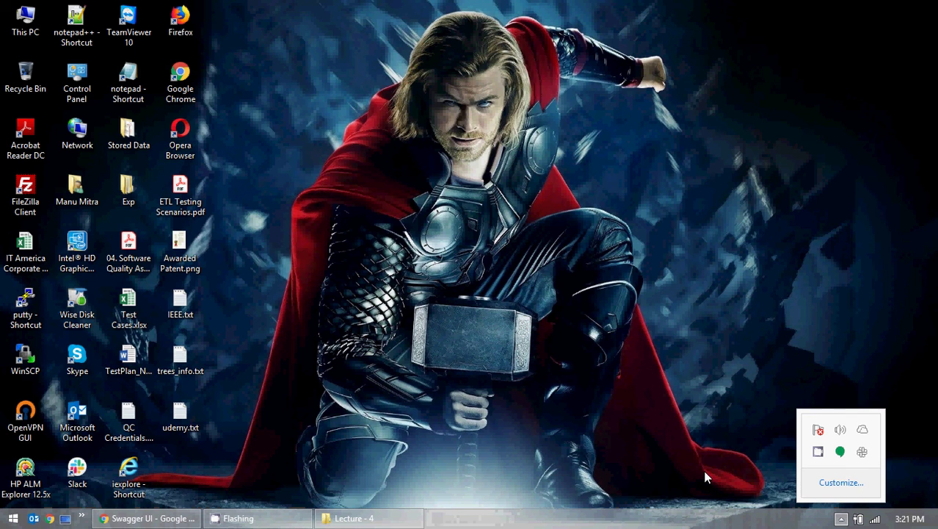
pyautogui.click(698, 460)
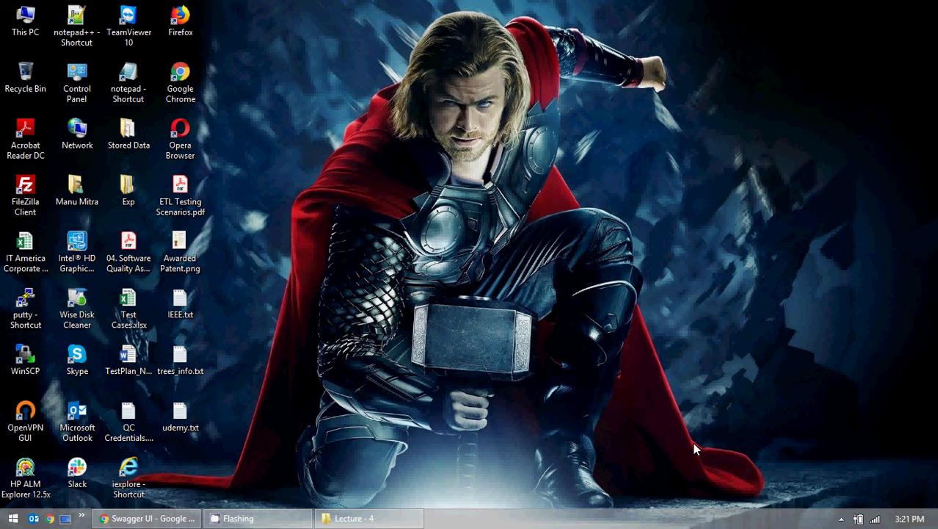
pyautogui.click(842, 518)
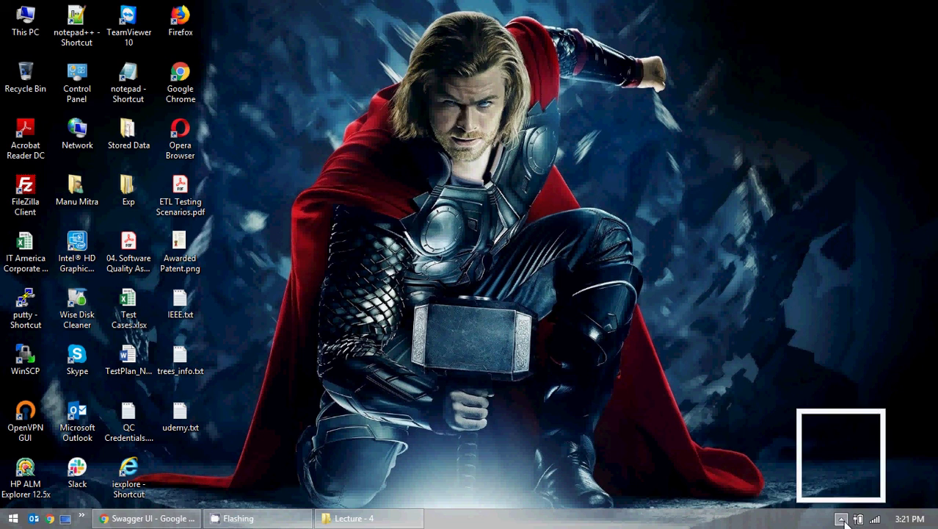